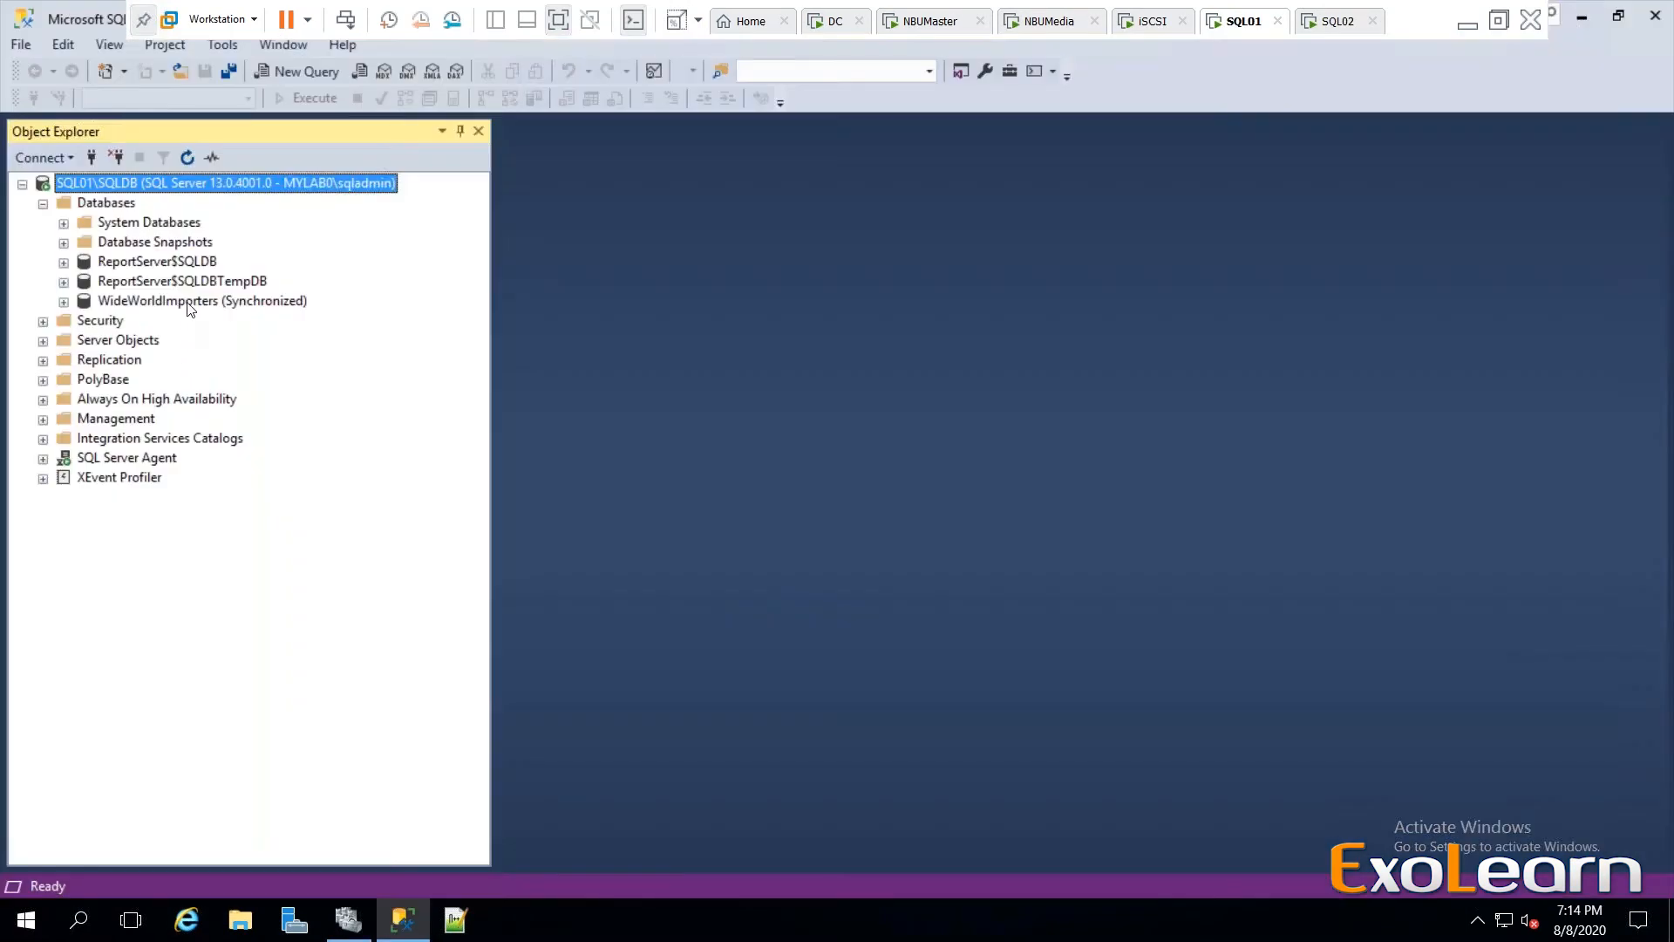
Check the WideWorldImporters database's synchronization state on the SQL01 and SQL02 virtual machines.
{"action": "left_click", "coordinate": [186, 302]}
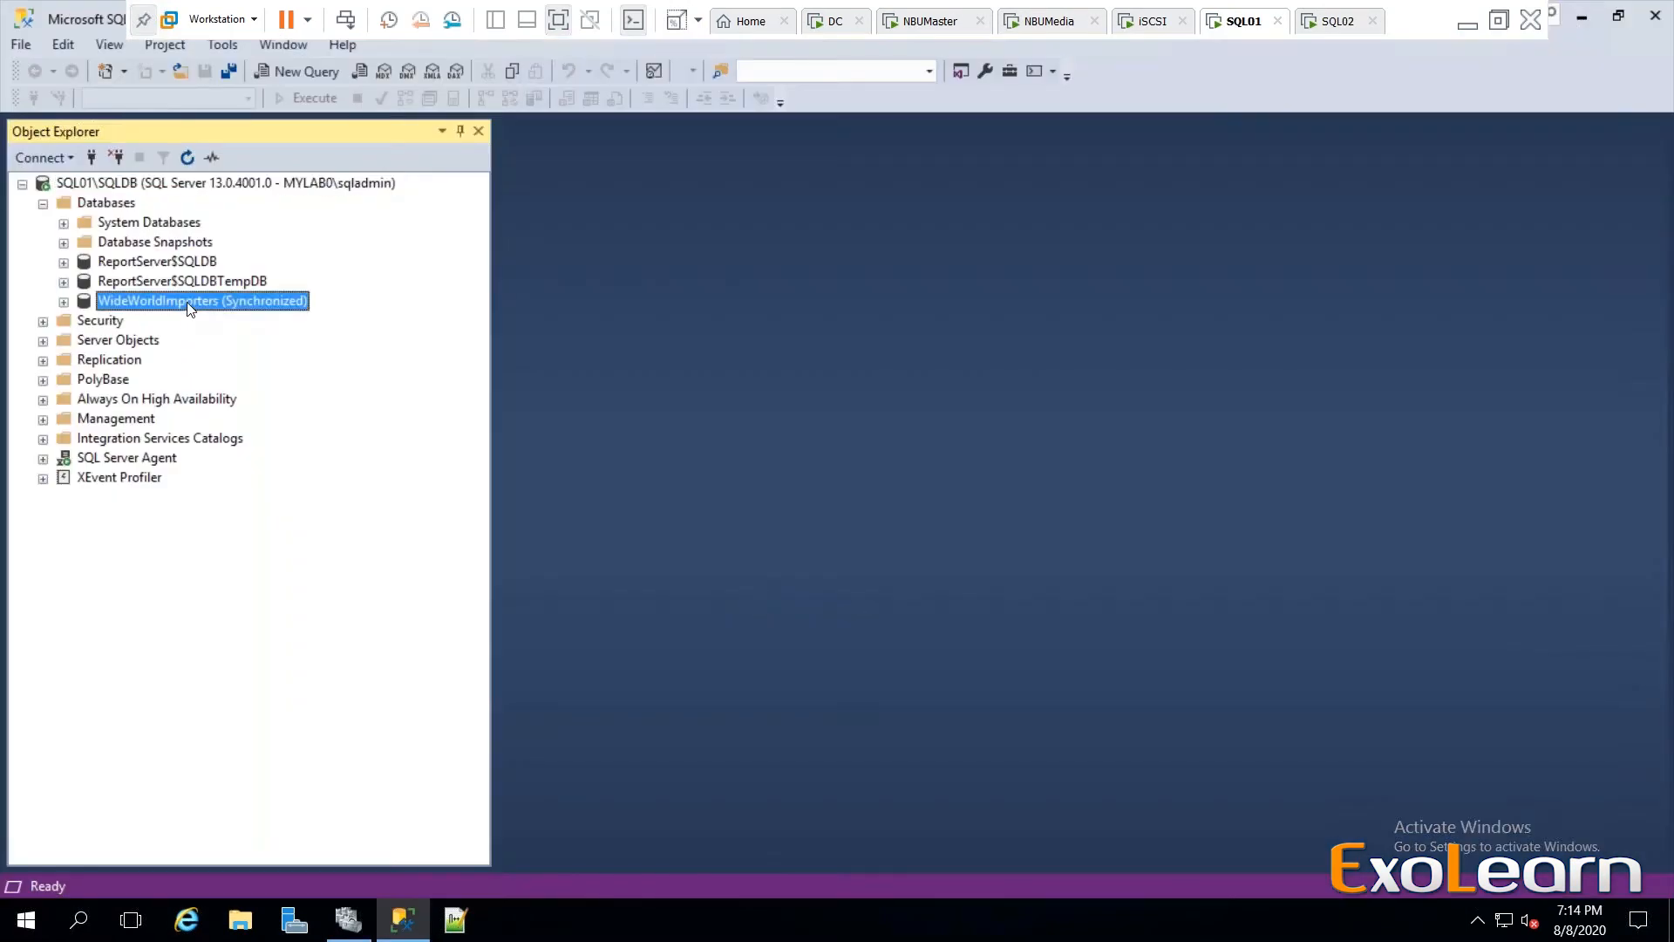
{"action": "left_click", "coordinate": [1347, 23]}
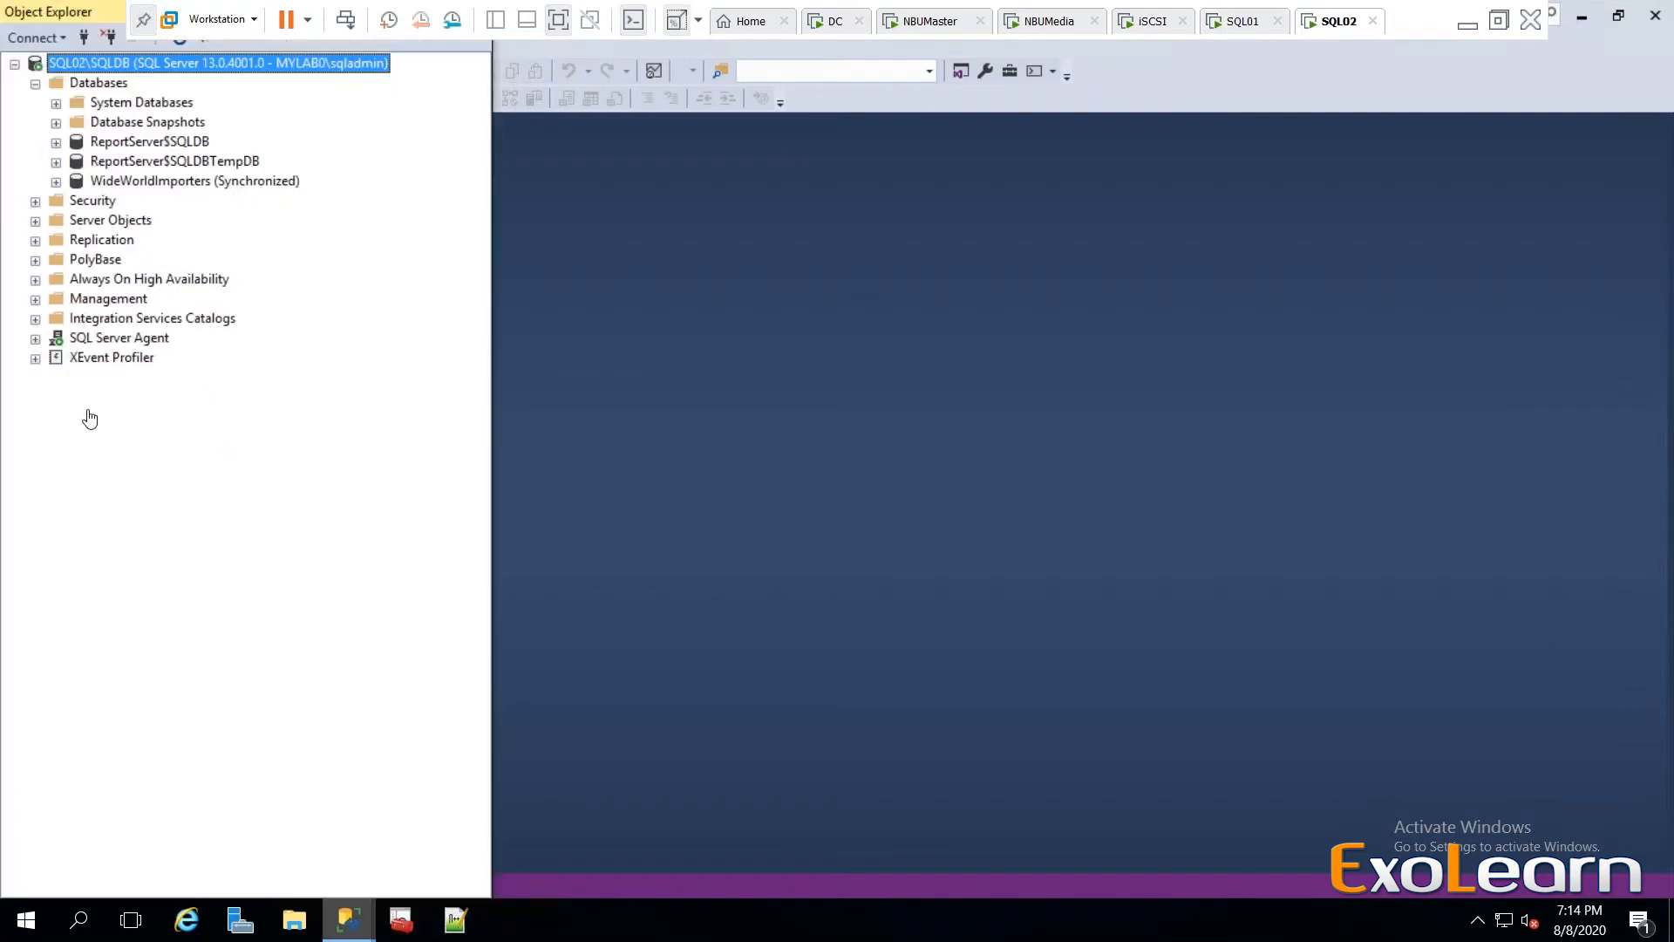
{"action": "left_click", "coordinate": [157, 185]}
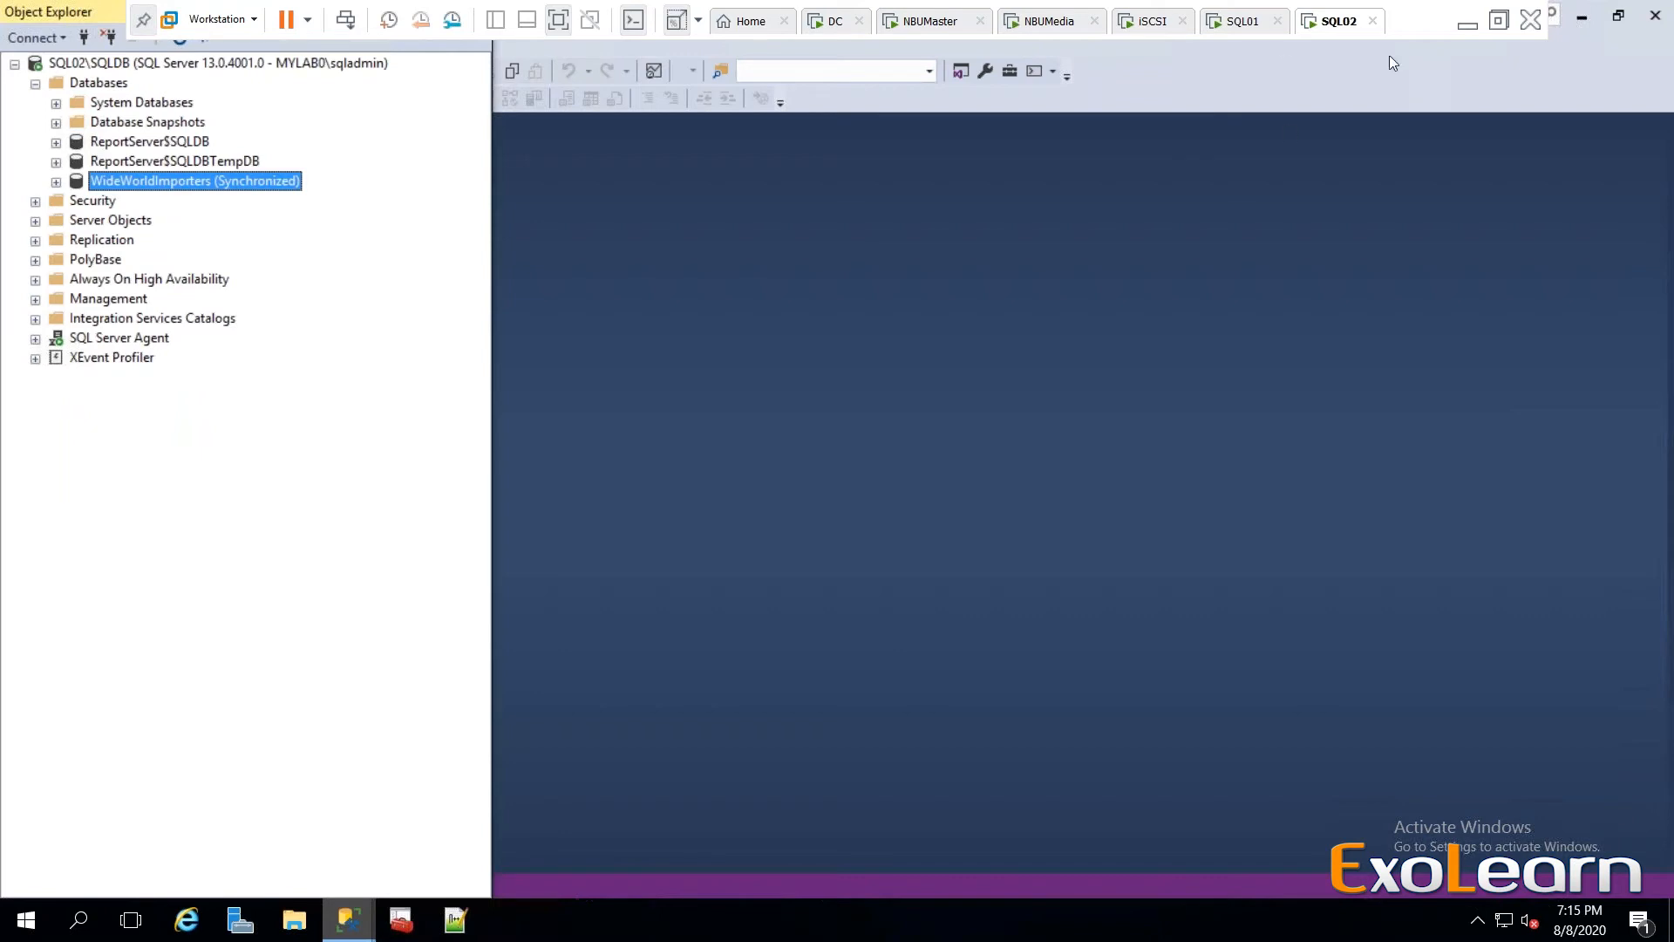
On SQL01, expand Always On High Availability down to WWIAOAG and inspect its primary and secondary availability replicas.
{"action": "left_click", "coordinate": [1232, 30]}
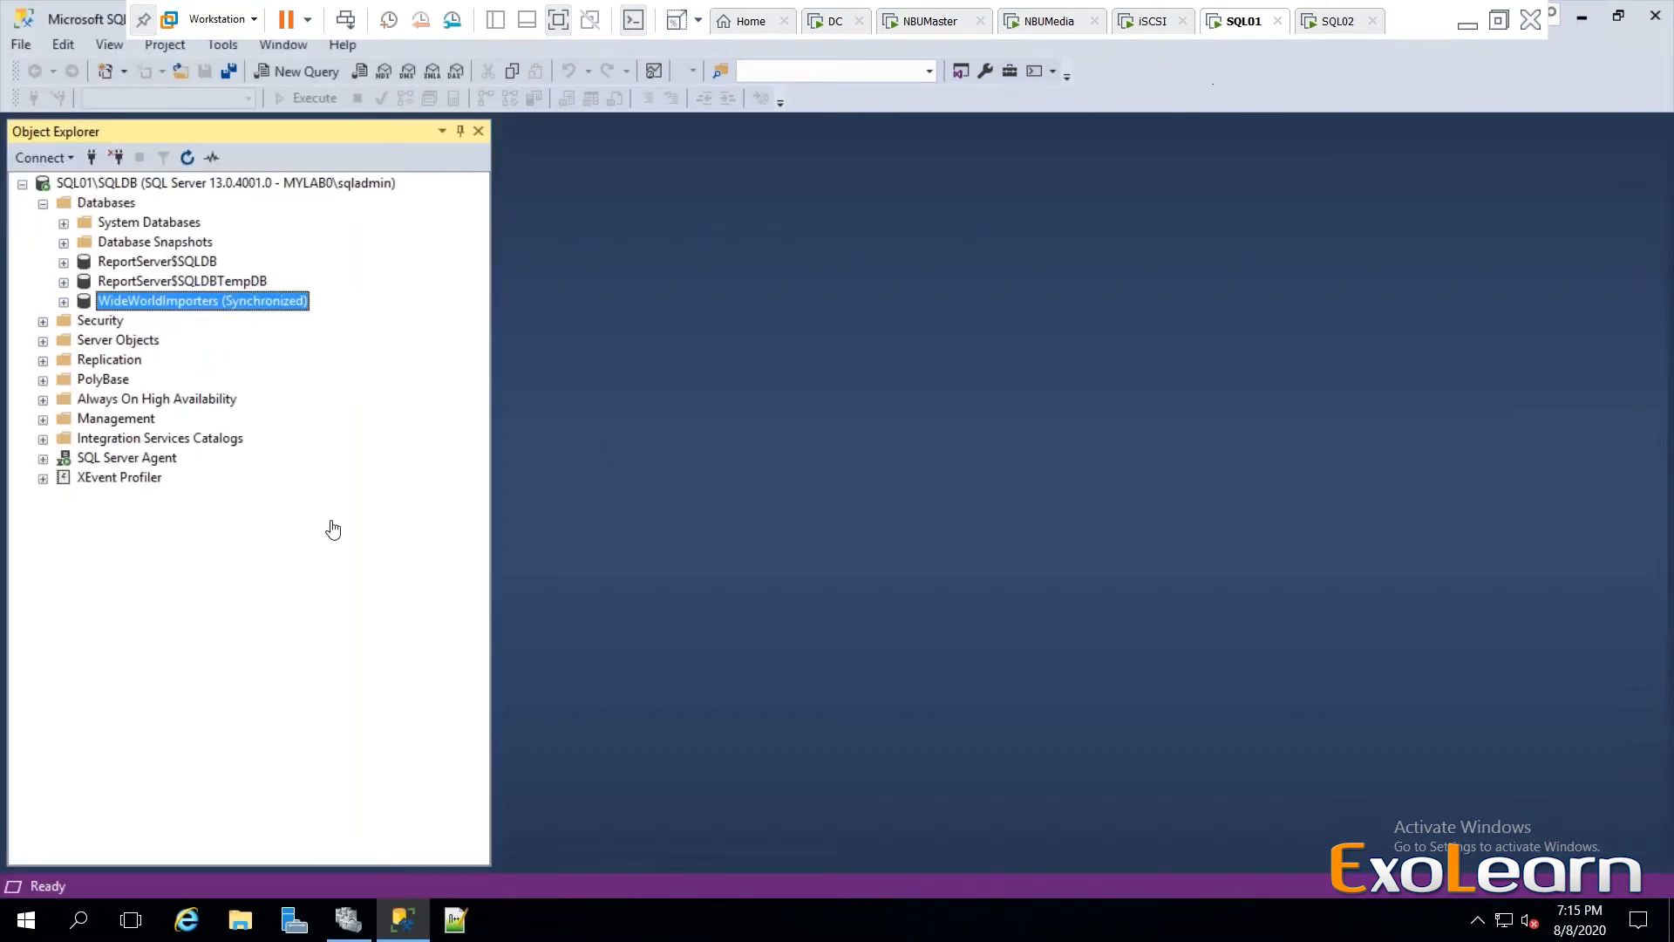
{"action": "left_click", "coordinate": [43, 401]}
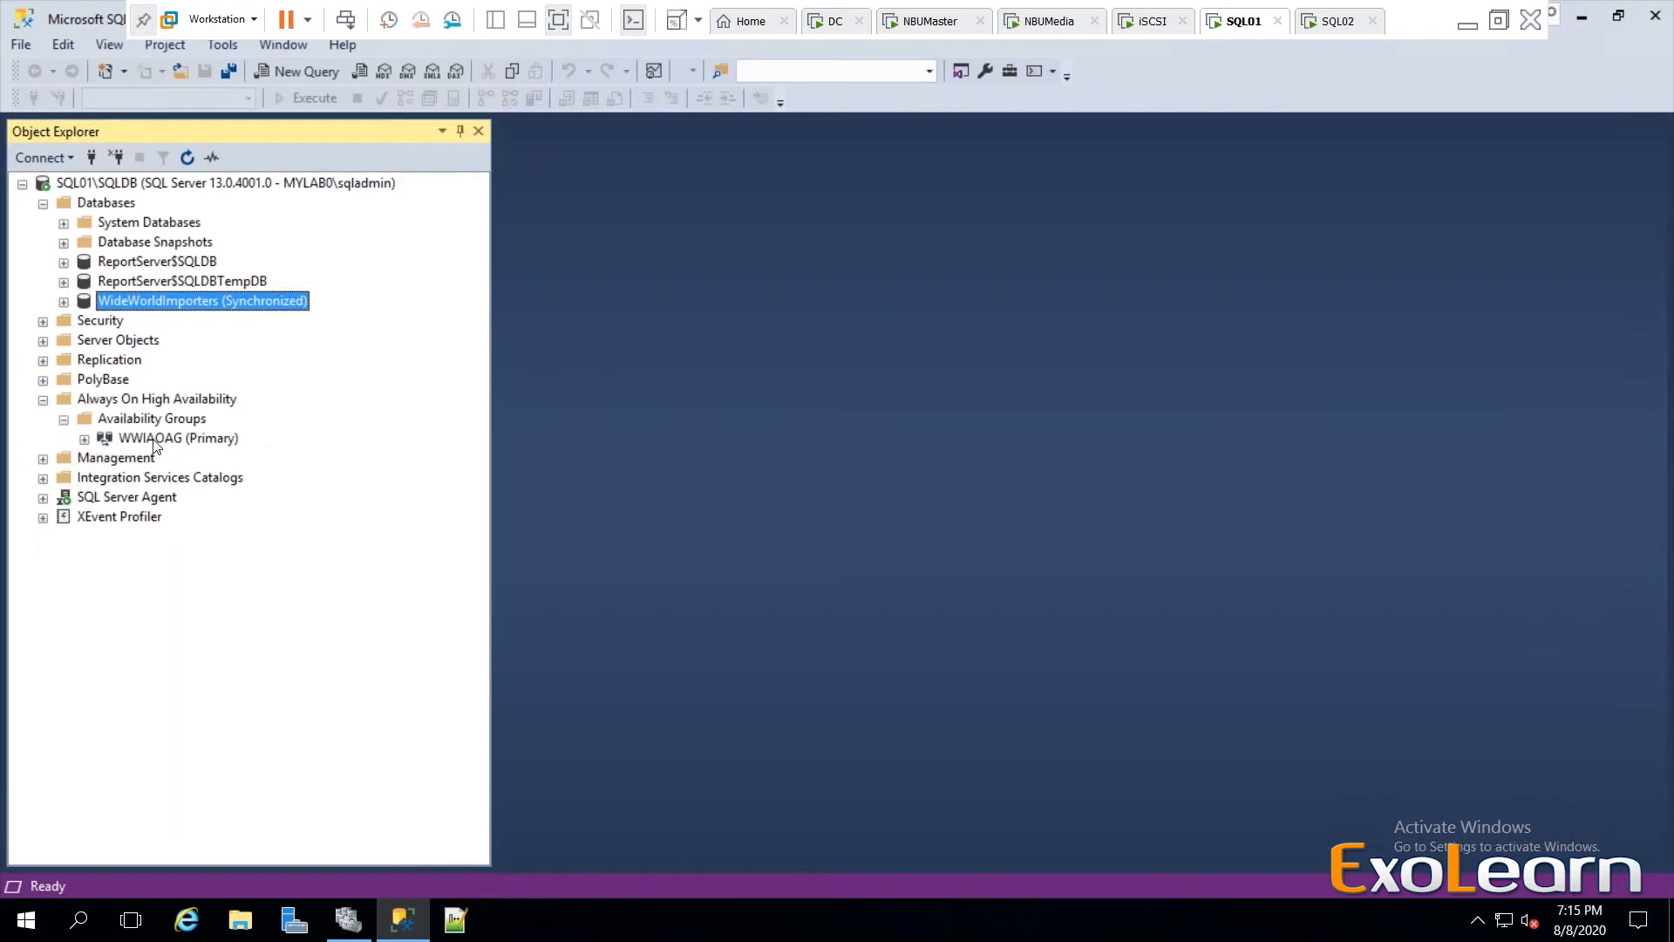
{"action": "left_click", "coordinate": [128, 441]}
{"action": "left_click", "coordinate": [84, 441]}
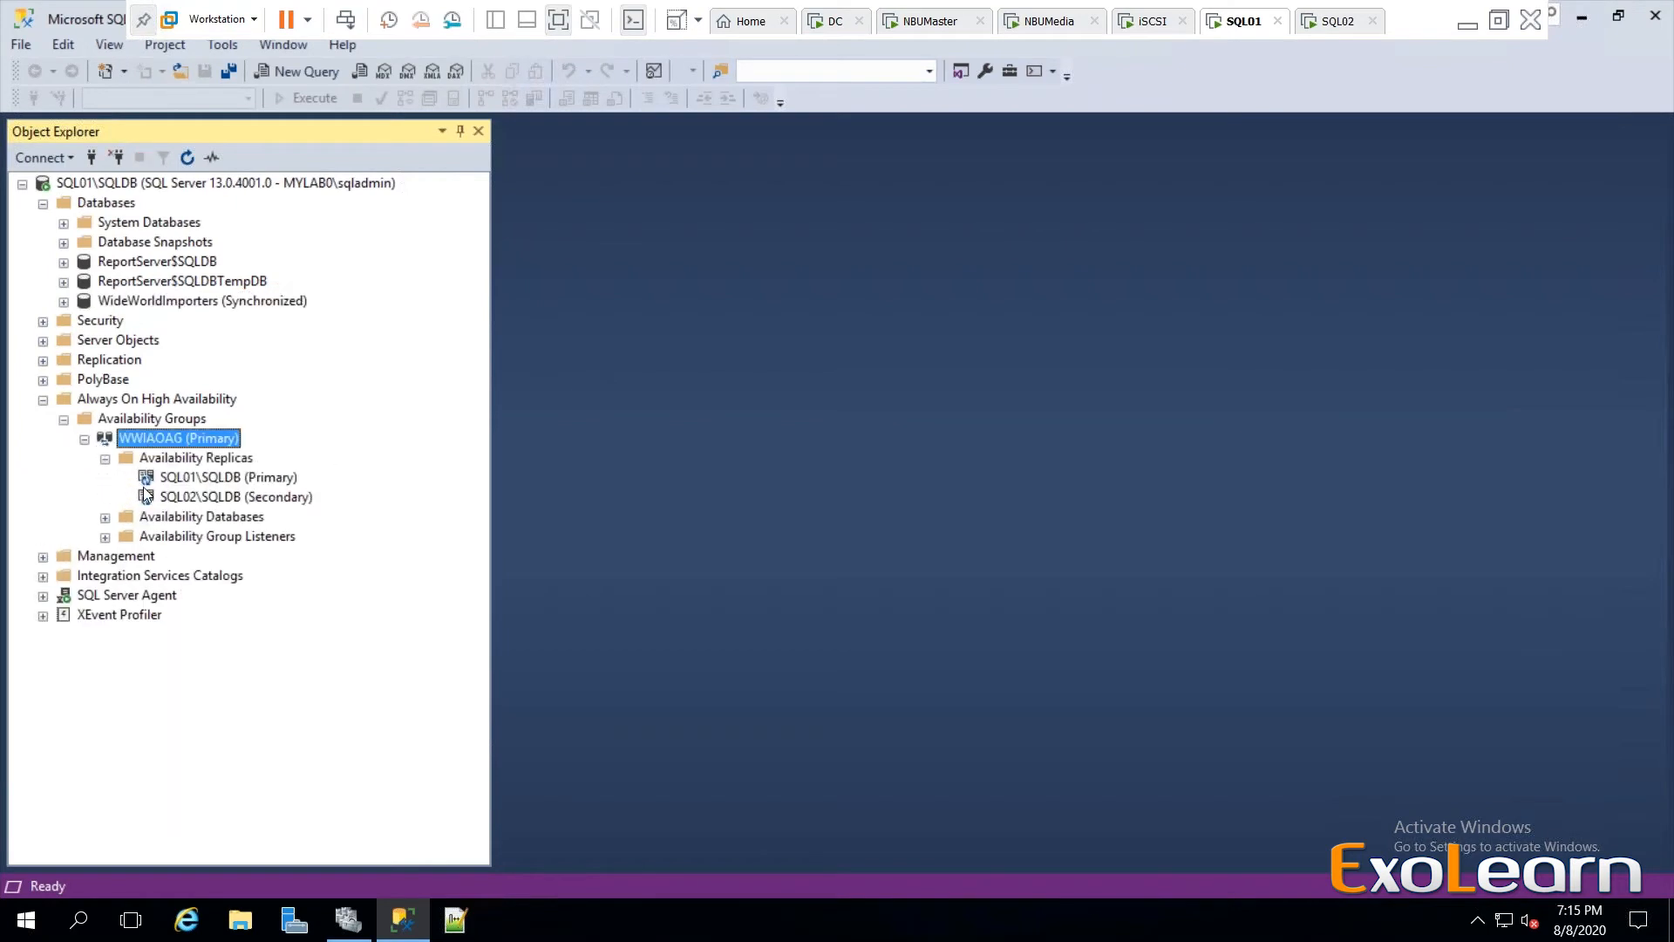
{"action": "left_click", "coordinate": [231, 481]}
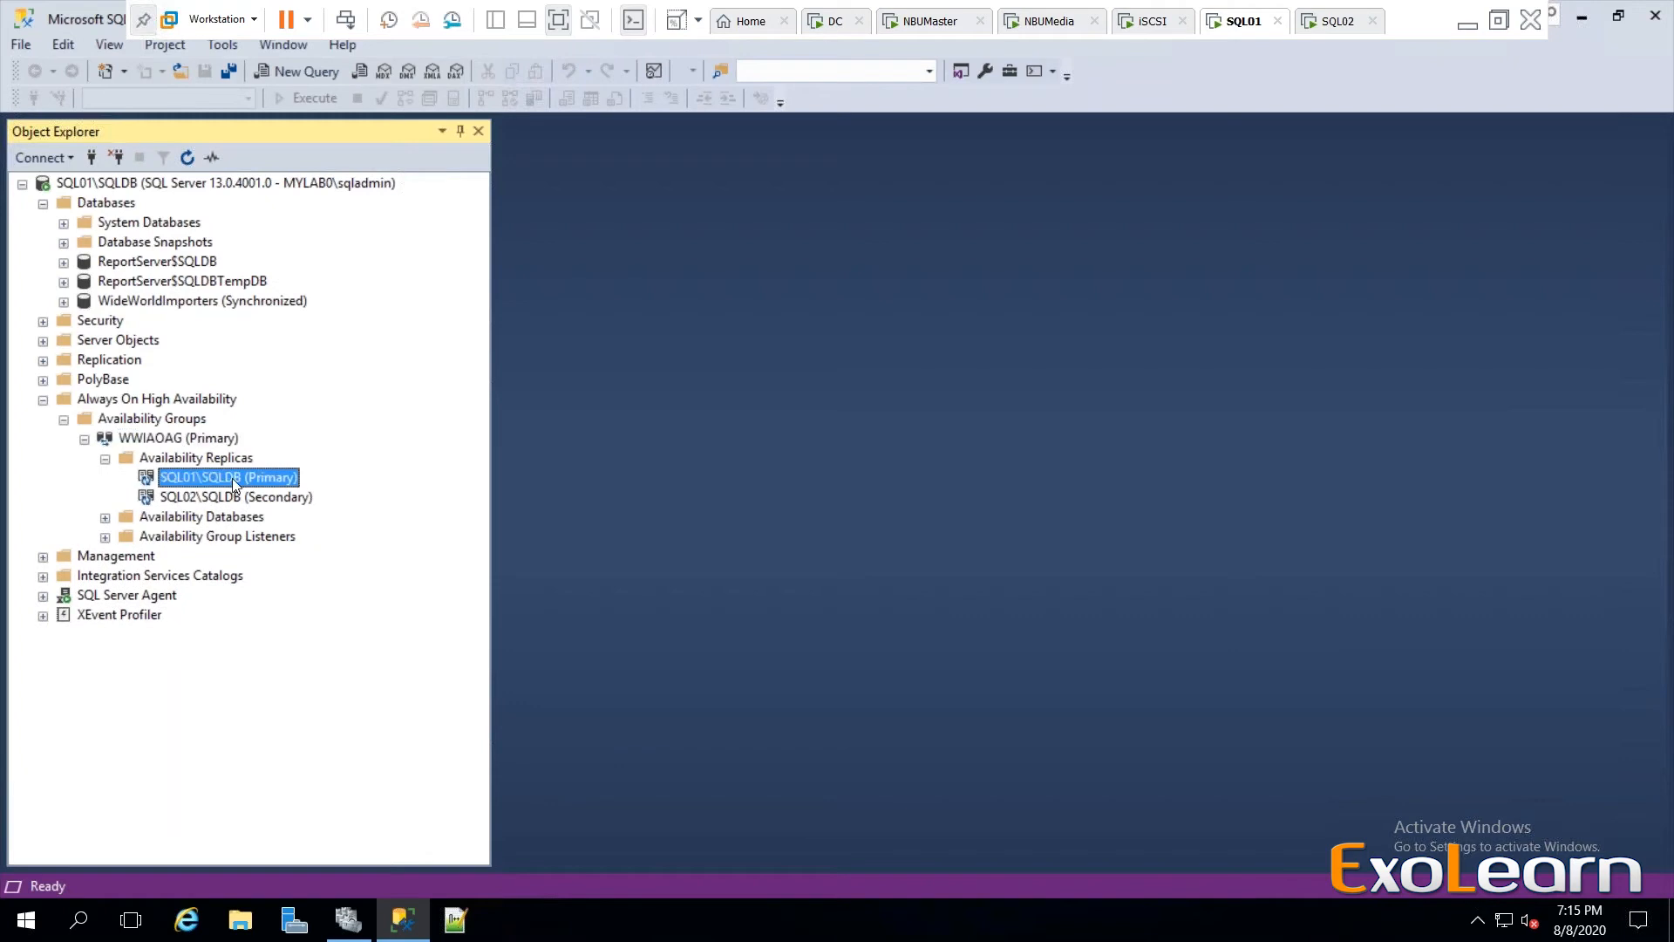
{"action": "left_click", "coordinate": [225, 498]}
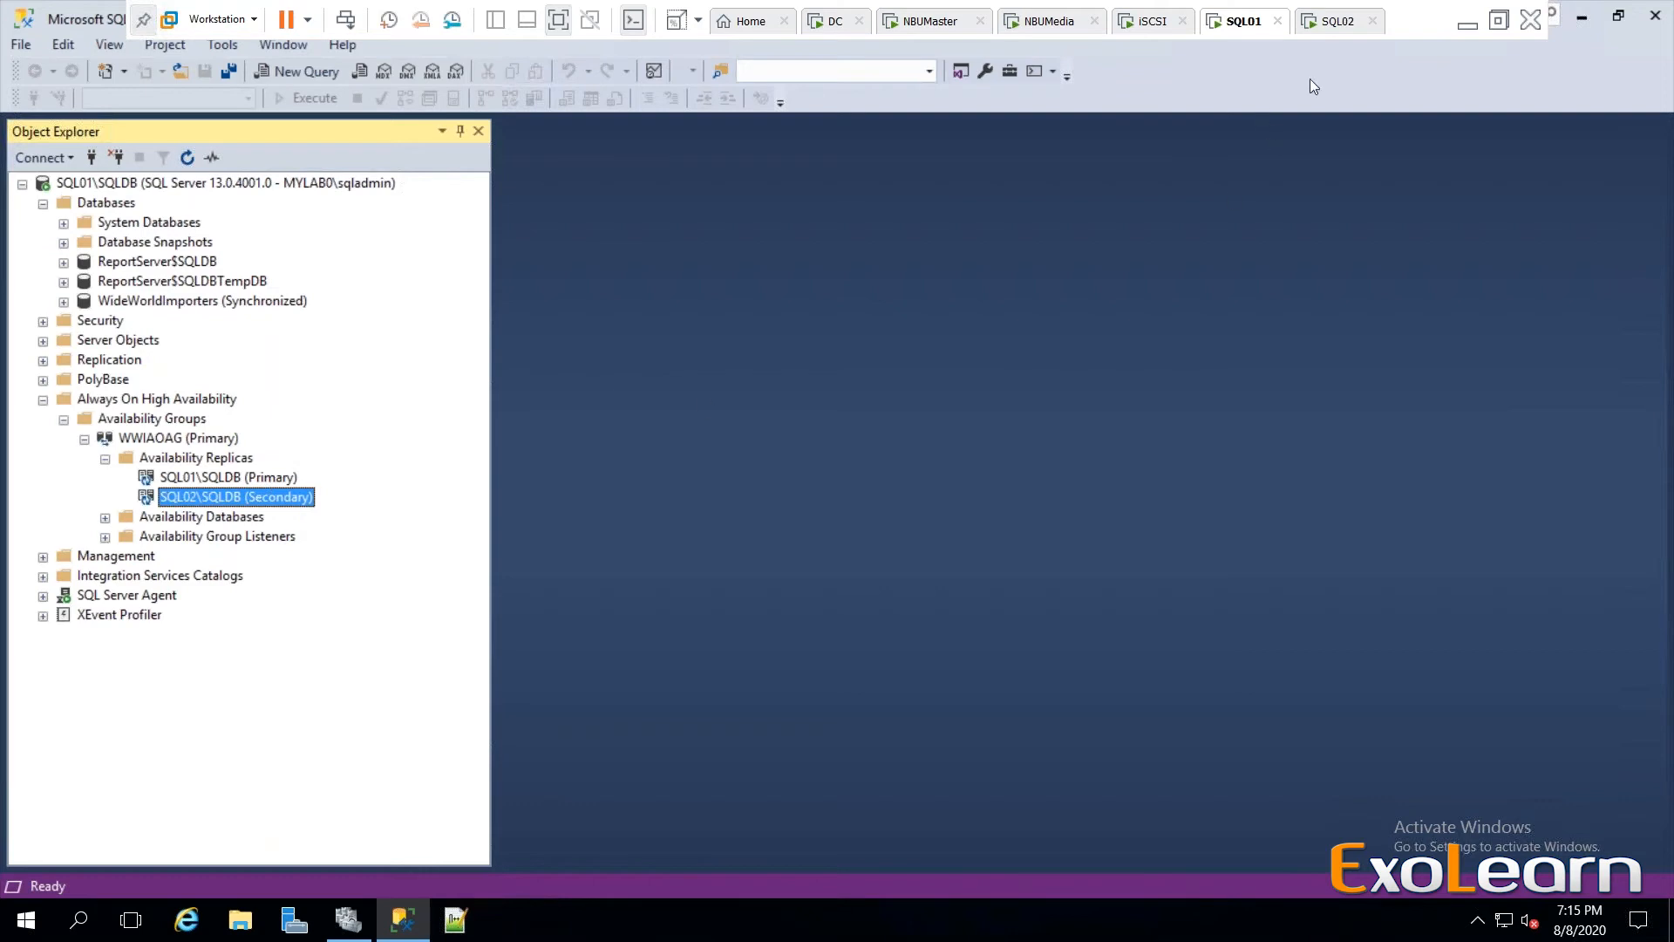
On SQL02, expand the WWIAOAG availability group and inspect its availability replicas and the WideWorldImporters availability database.
{"action": "left_click", "coordinate": [1339, 21]}
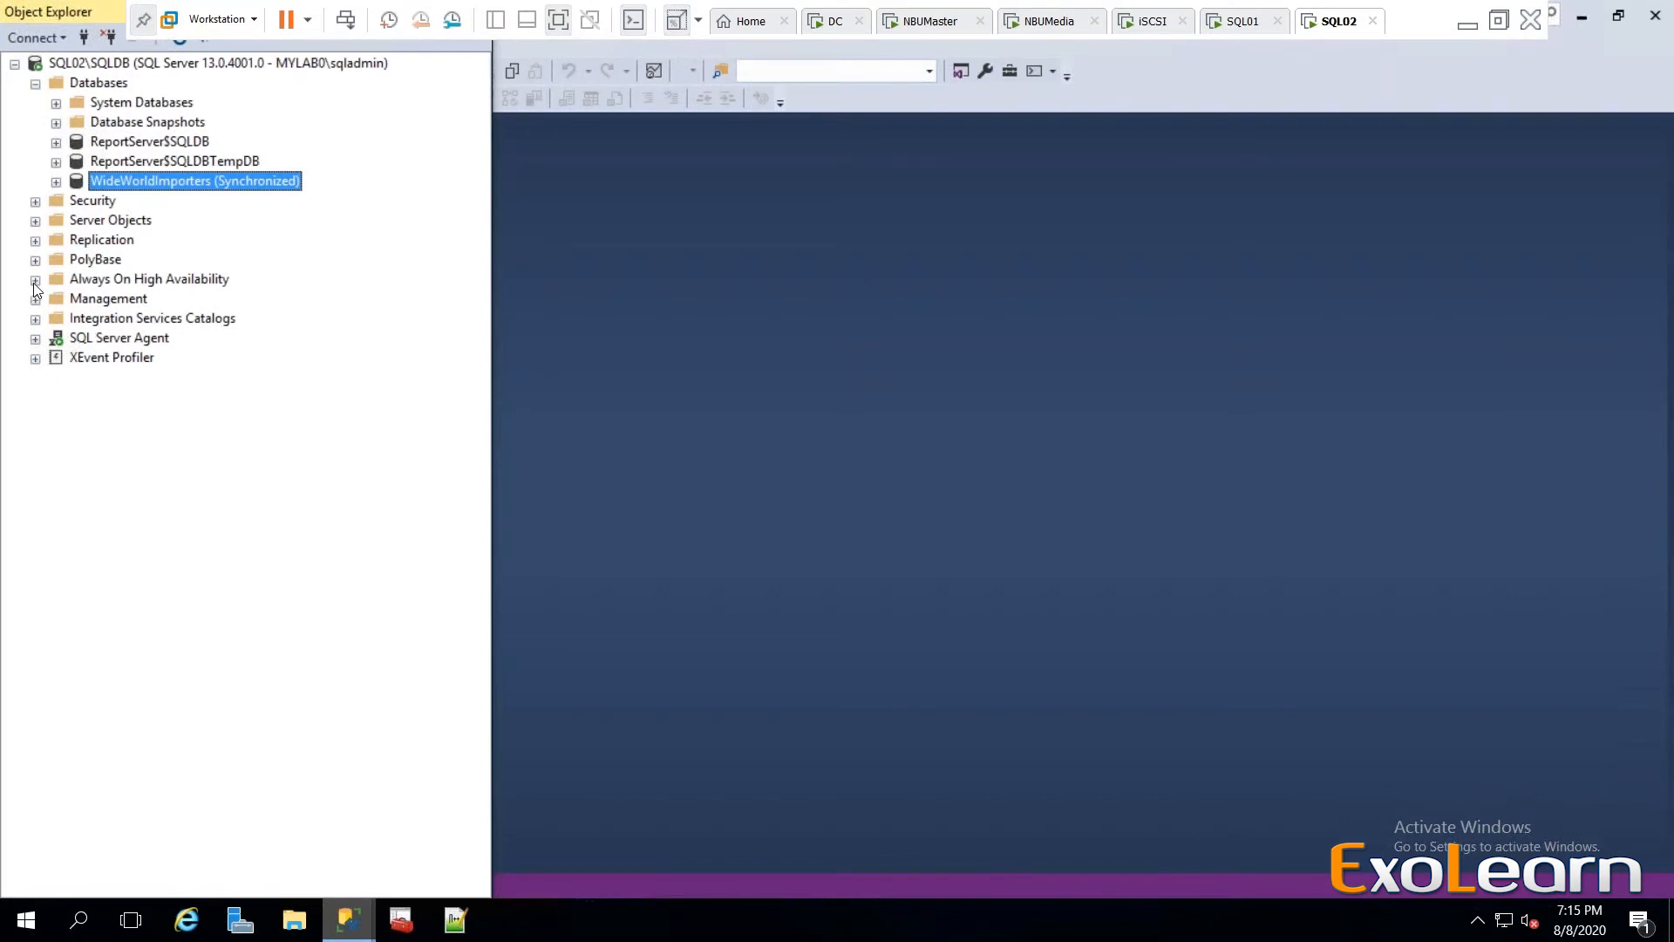
{"action": "left_click", "coordinate": [34, 281]}
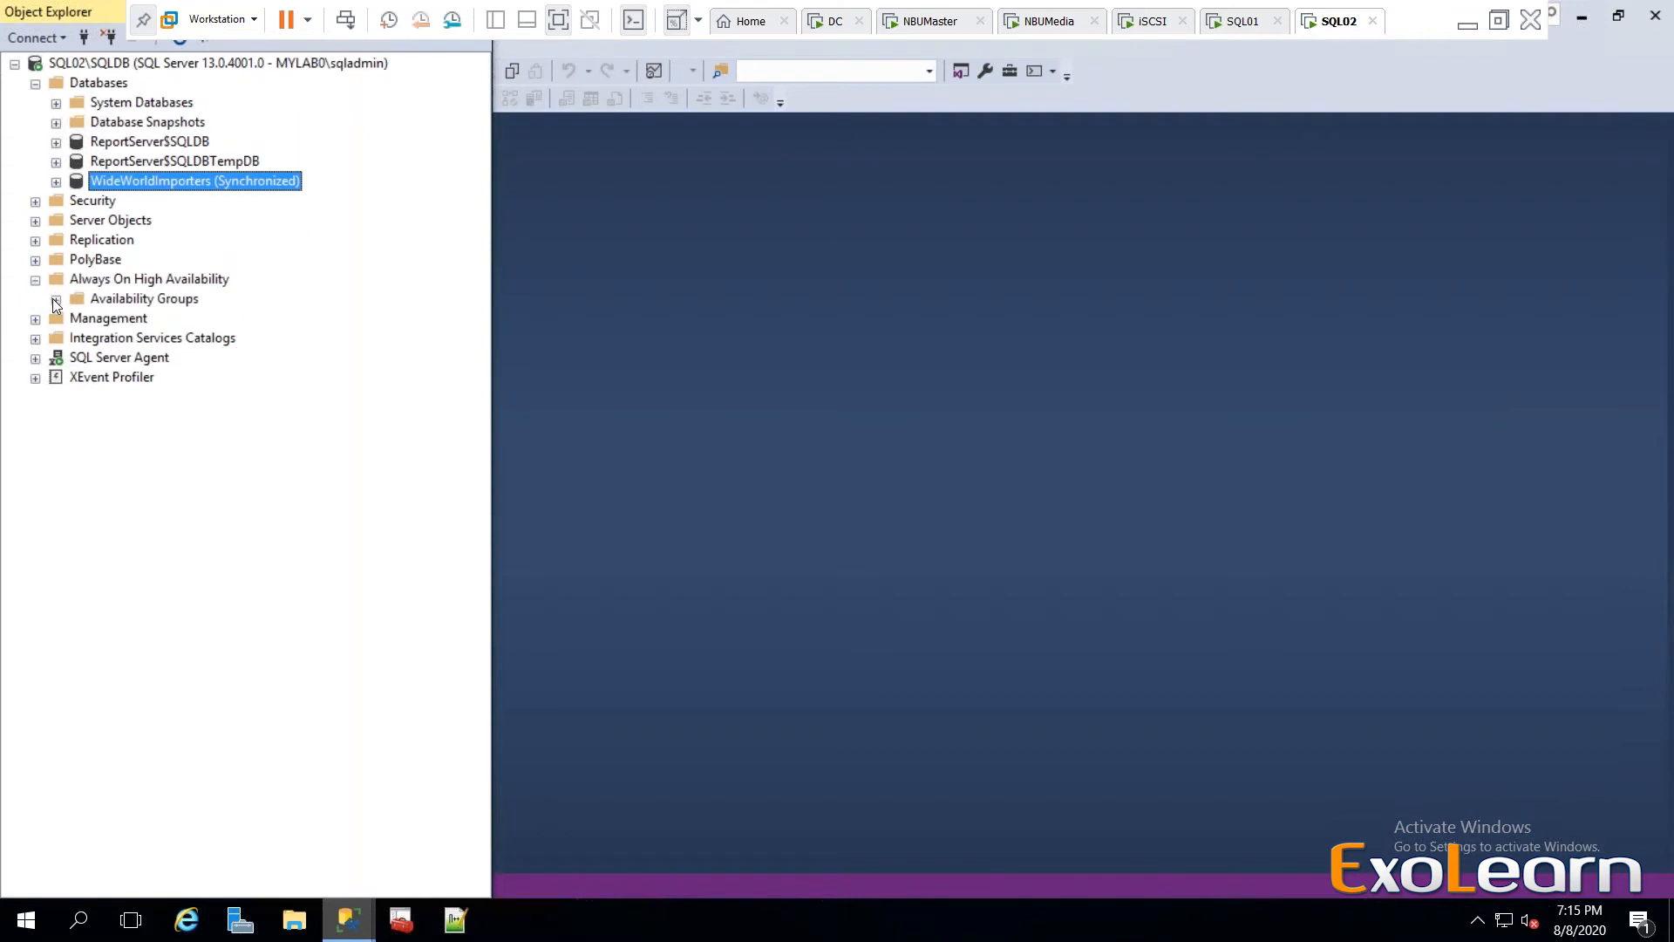
{"action": "left_click", "coordinate": [77, 319]}
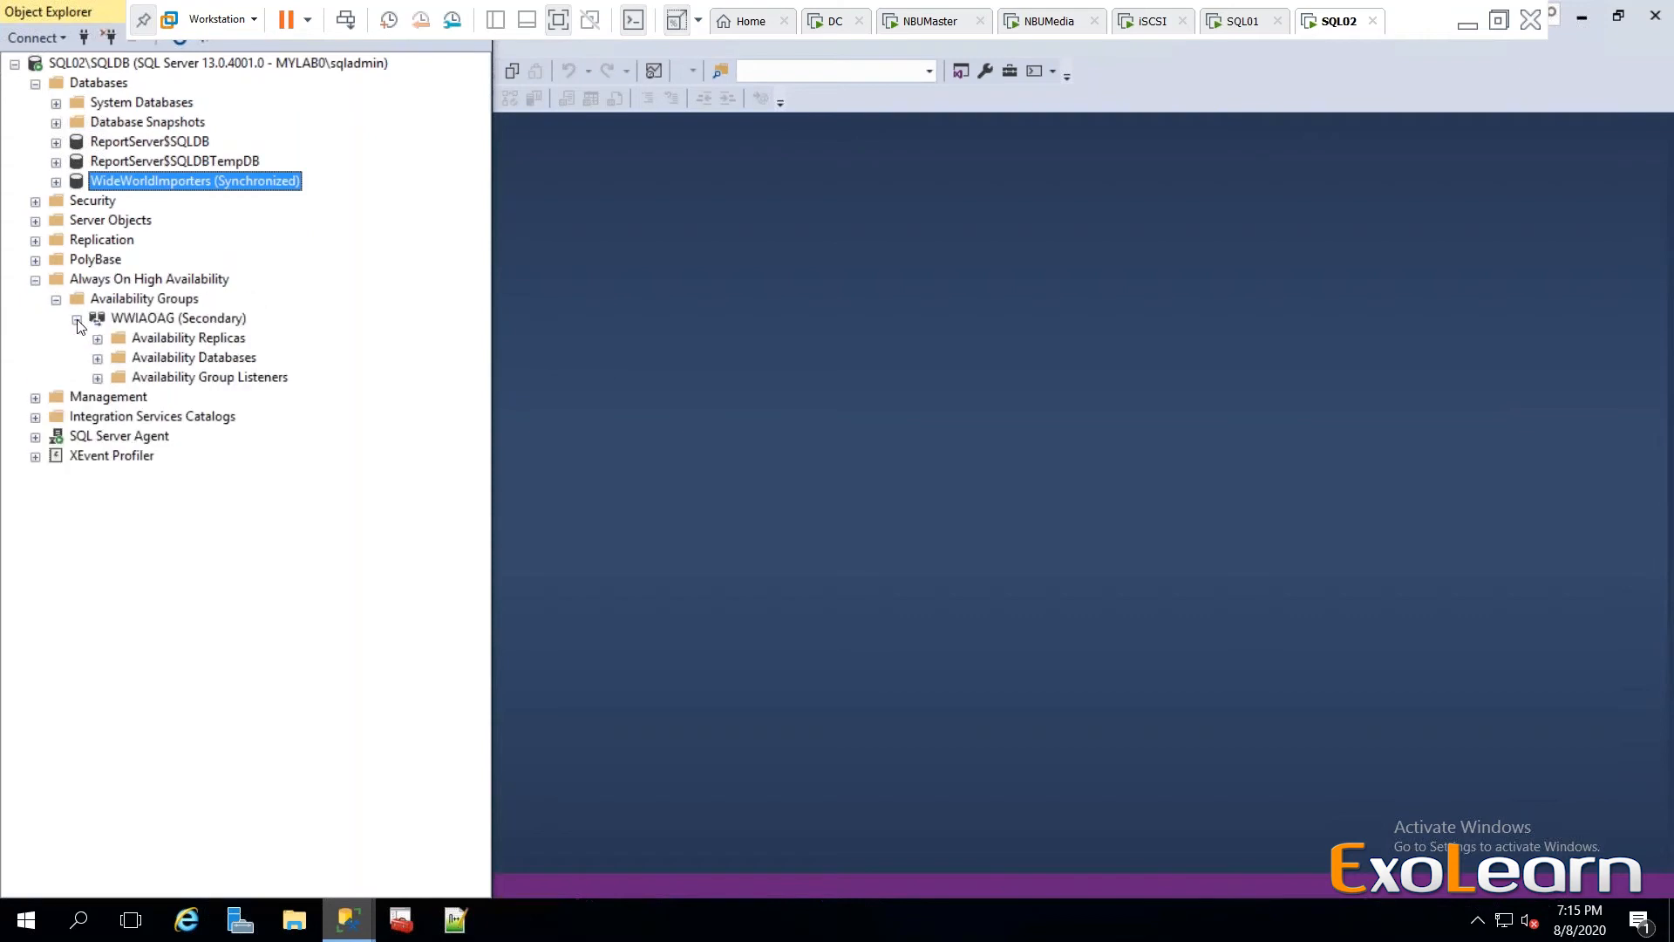
{"action": "left_click", "coordinate": [97, 339]}
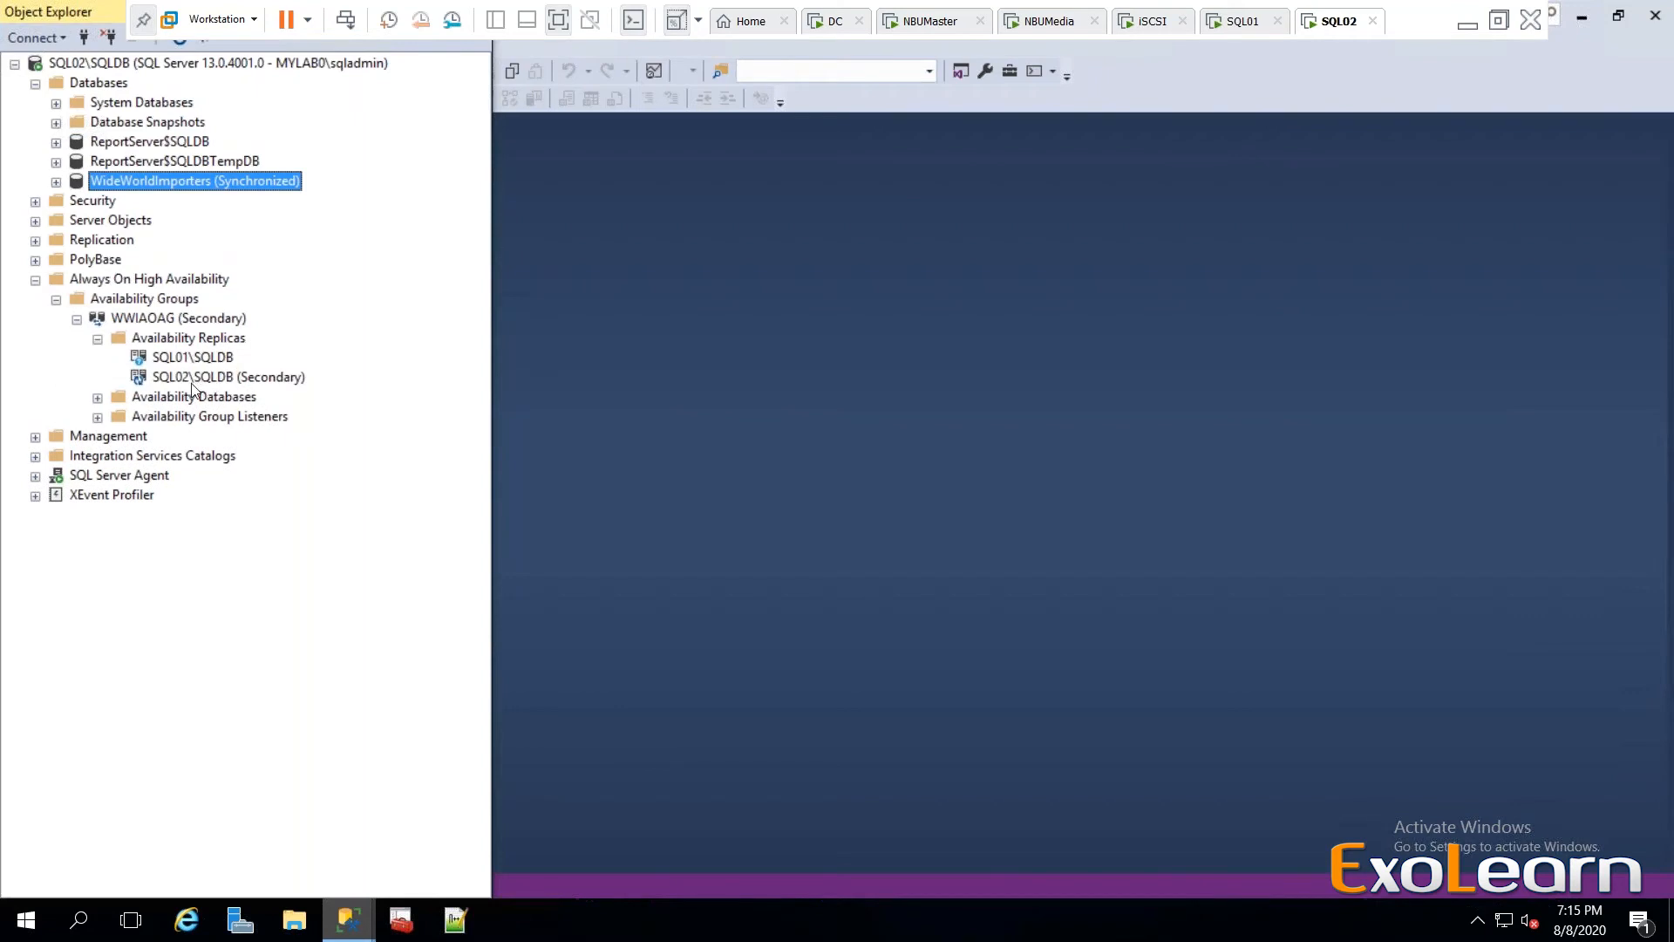
{"action": "left_click", "coordinate": [98, 397]}
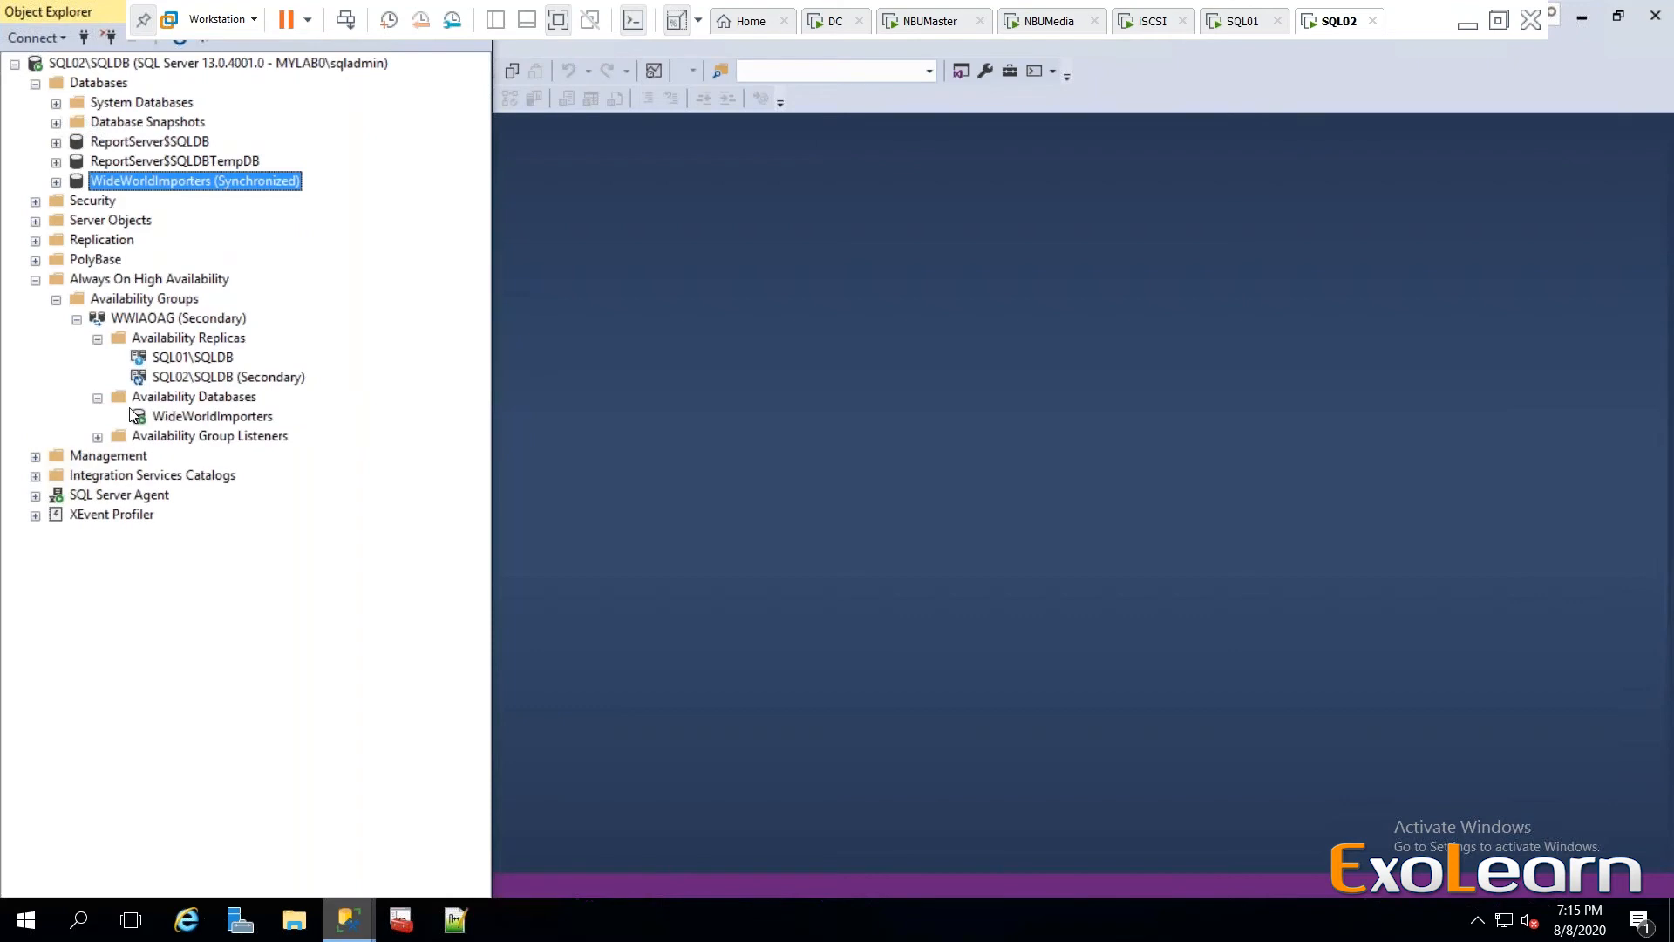
{"action": "left_click", "coordinate": [236, 424]}
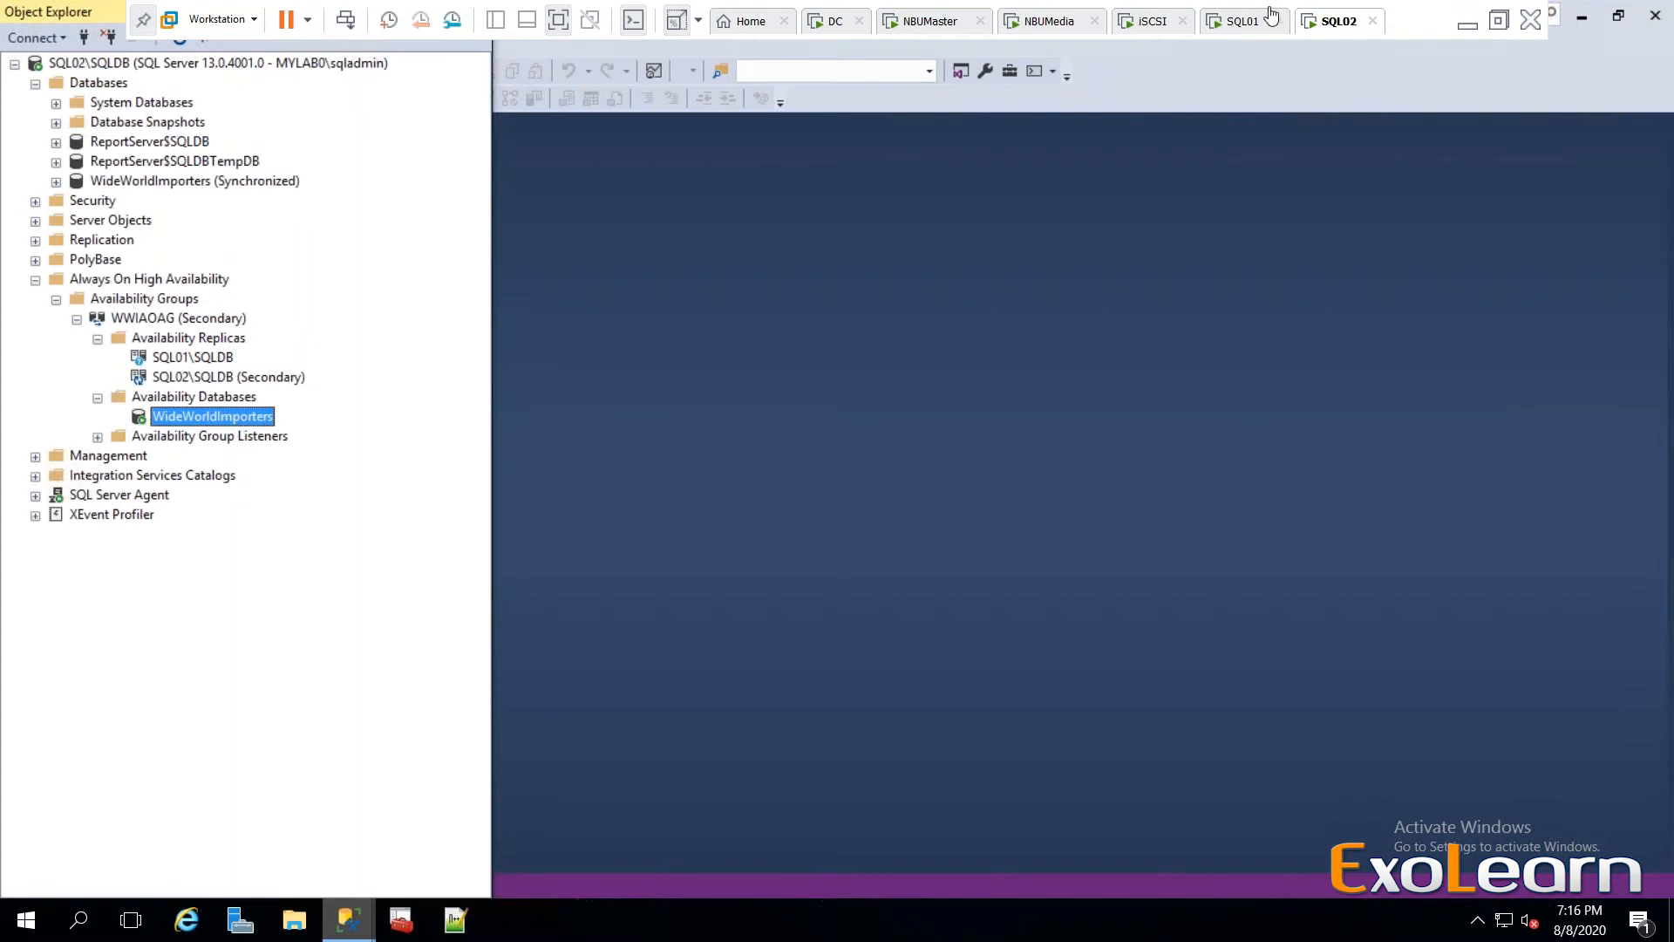
Switch to the NetBackup console on NBUMaster and review the backup policies and the Activity Monitor's job list.
{"action": "left_click", "coordinate": [1252, 24]}
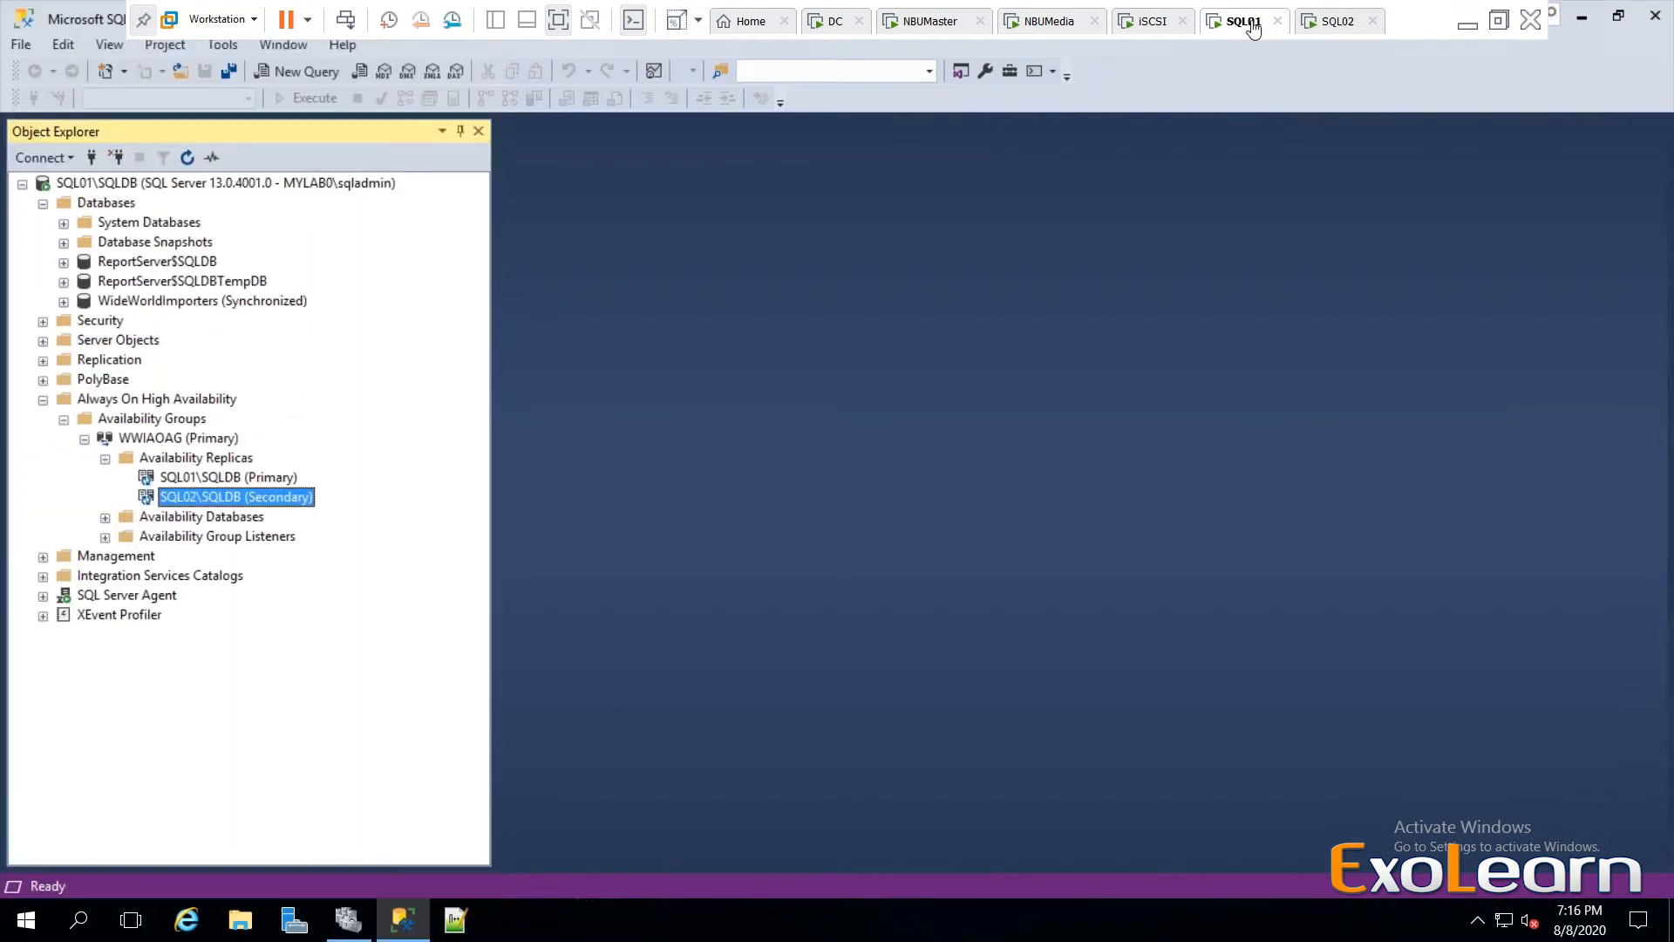
{"action": "left_click", "coordinate": [949, 34]}
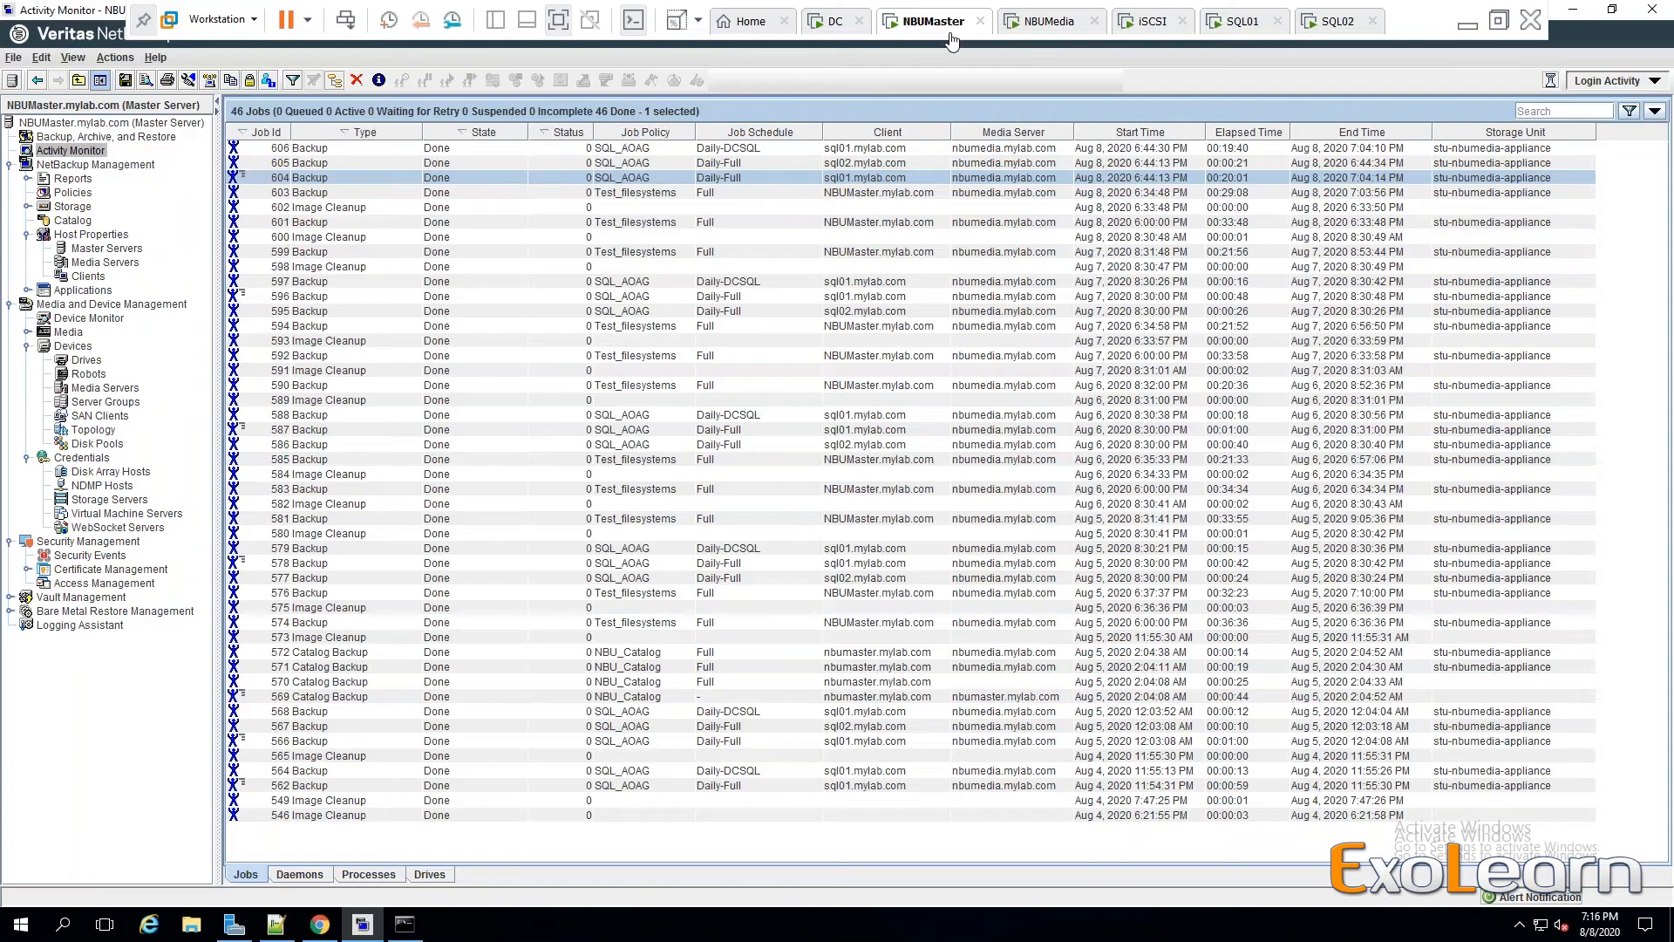
{"action": "left_click", "coordinate": [62, 195]}
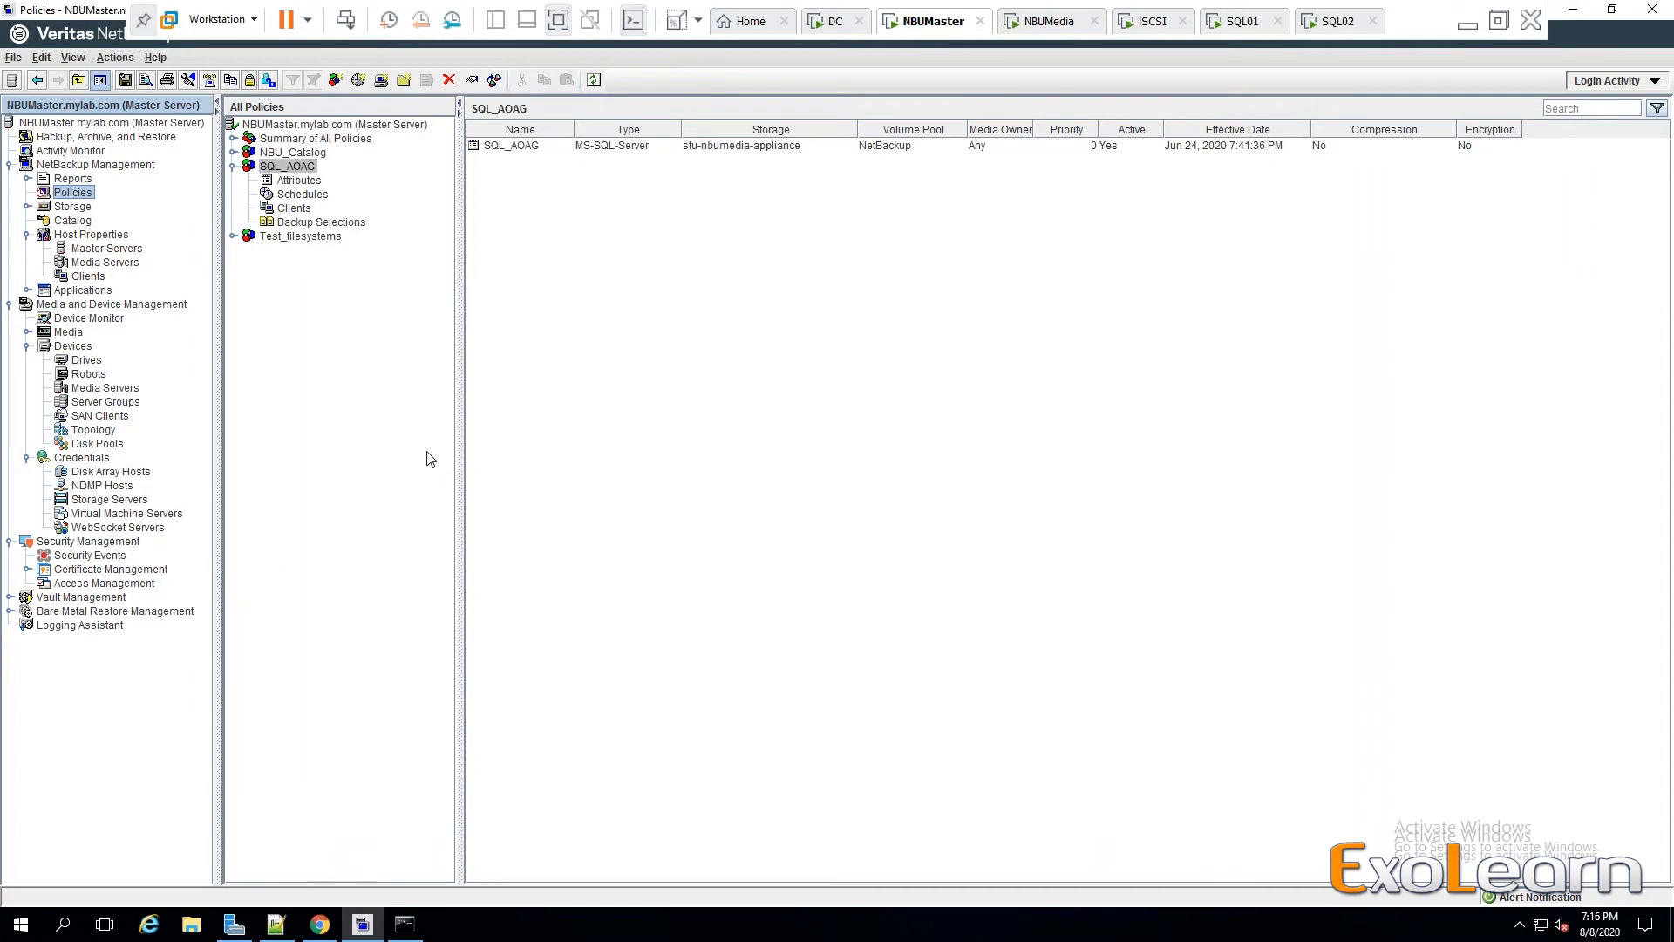
{"action": "left_click", "coordinate": [84, 154]}
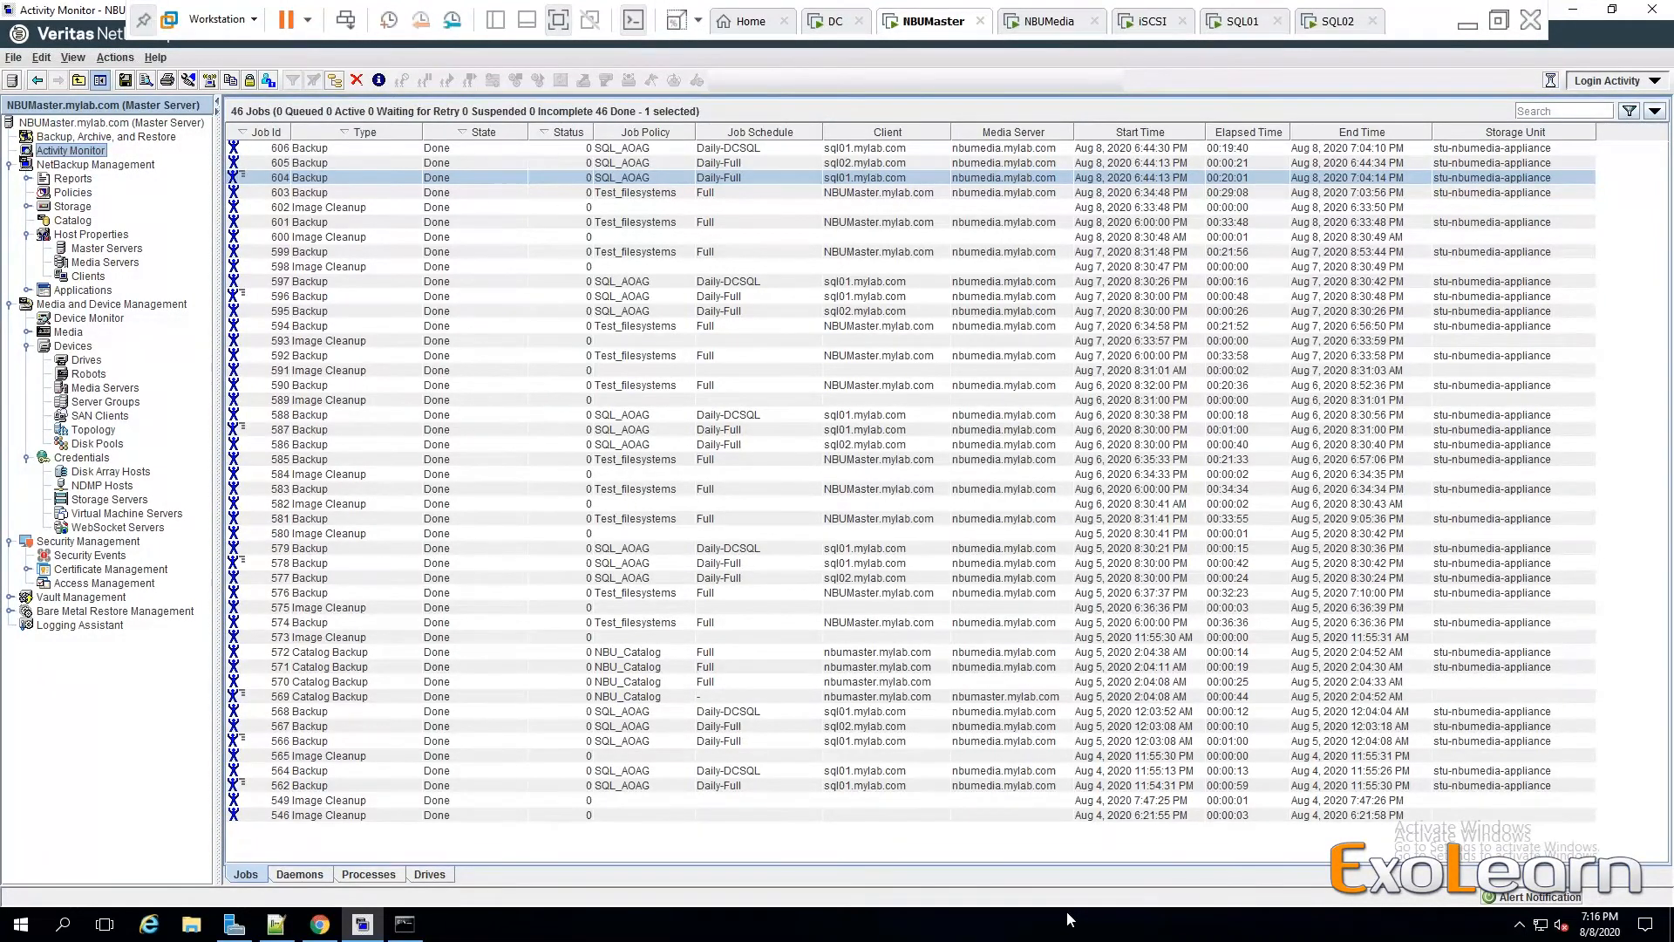
Back on SQL01, review the General, Files and Options pages of the WideWorldImporters database properties, then close them without changes.
{"action": "left_click", "coordinate": [1245, 23]}
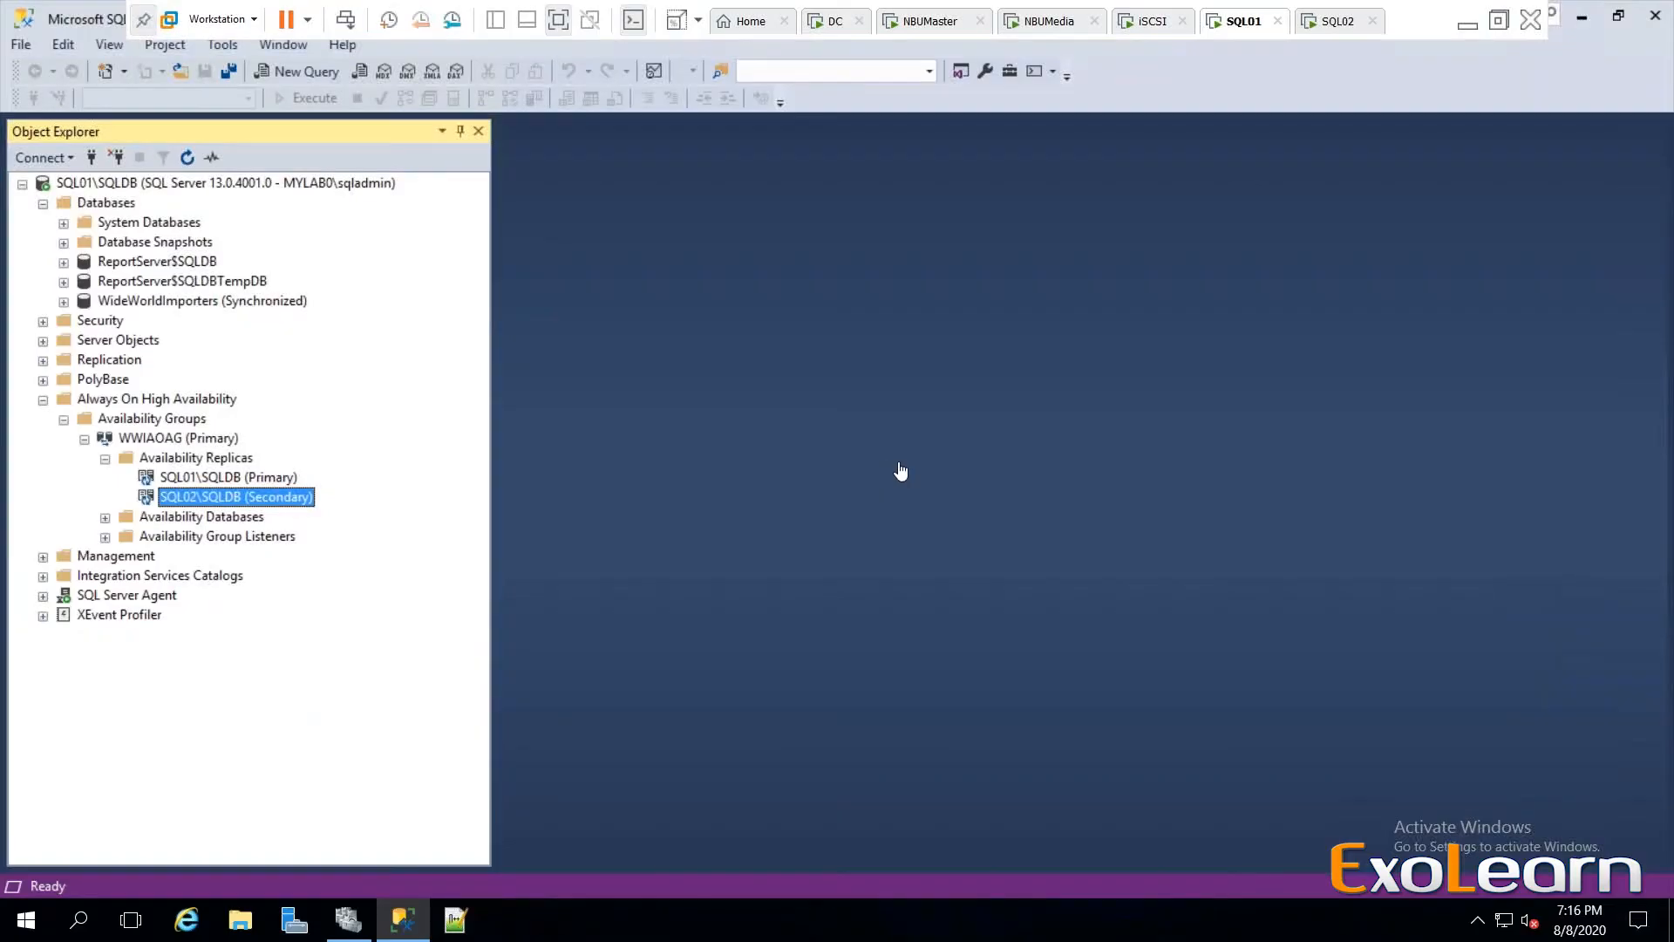
{"action": "left_click", "coordinate": [166, 304]}
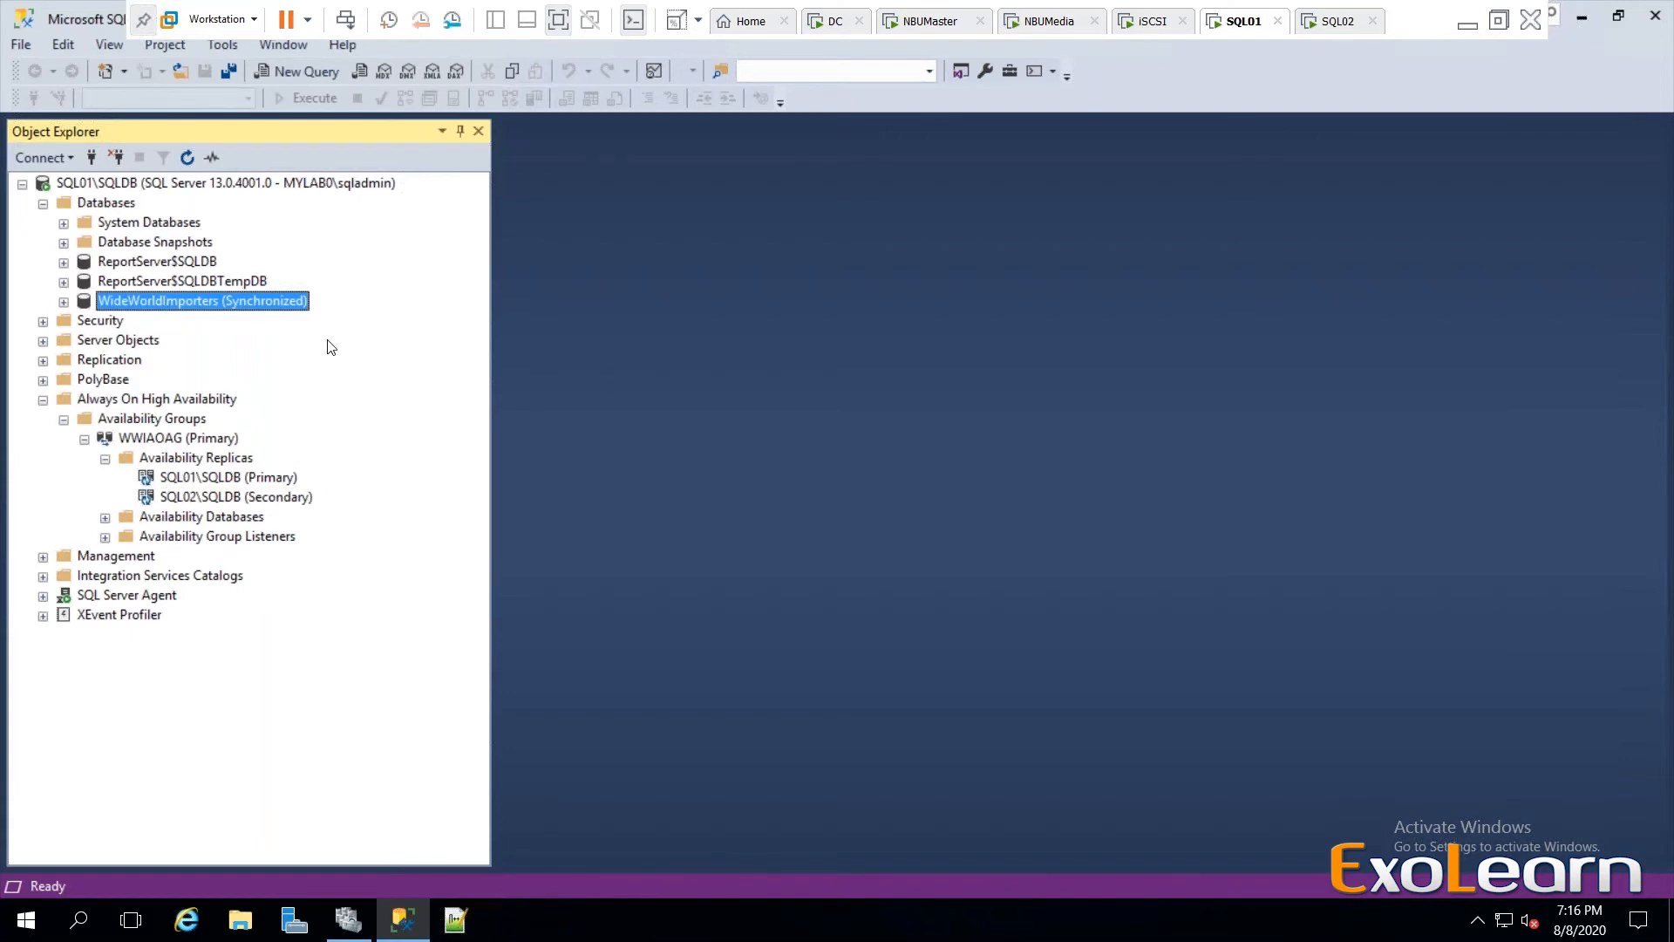
{"action": "right_click", "coordinate": [172, 302]}
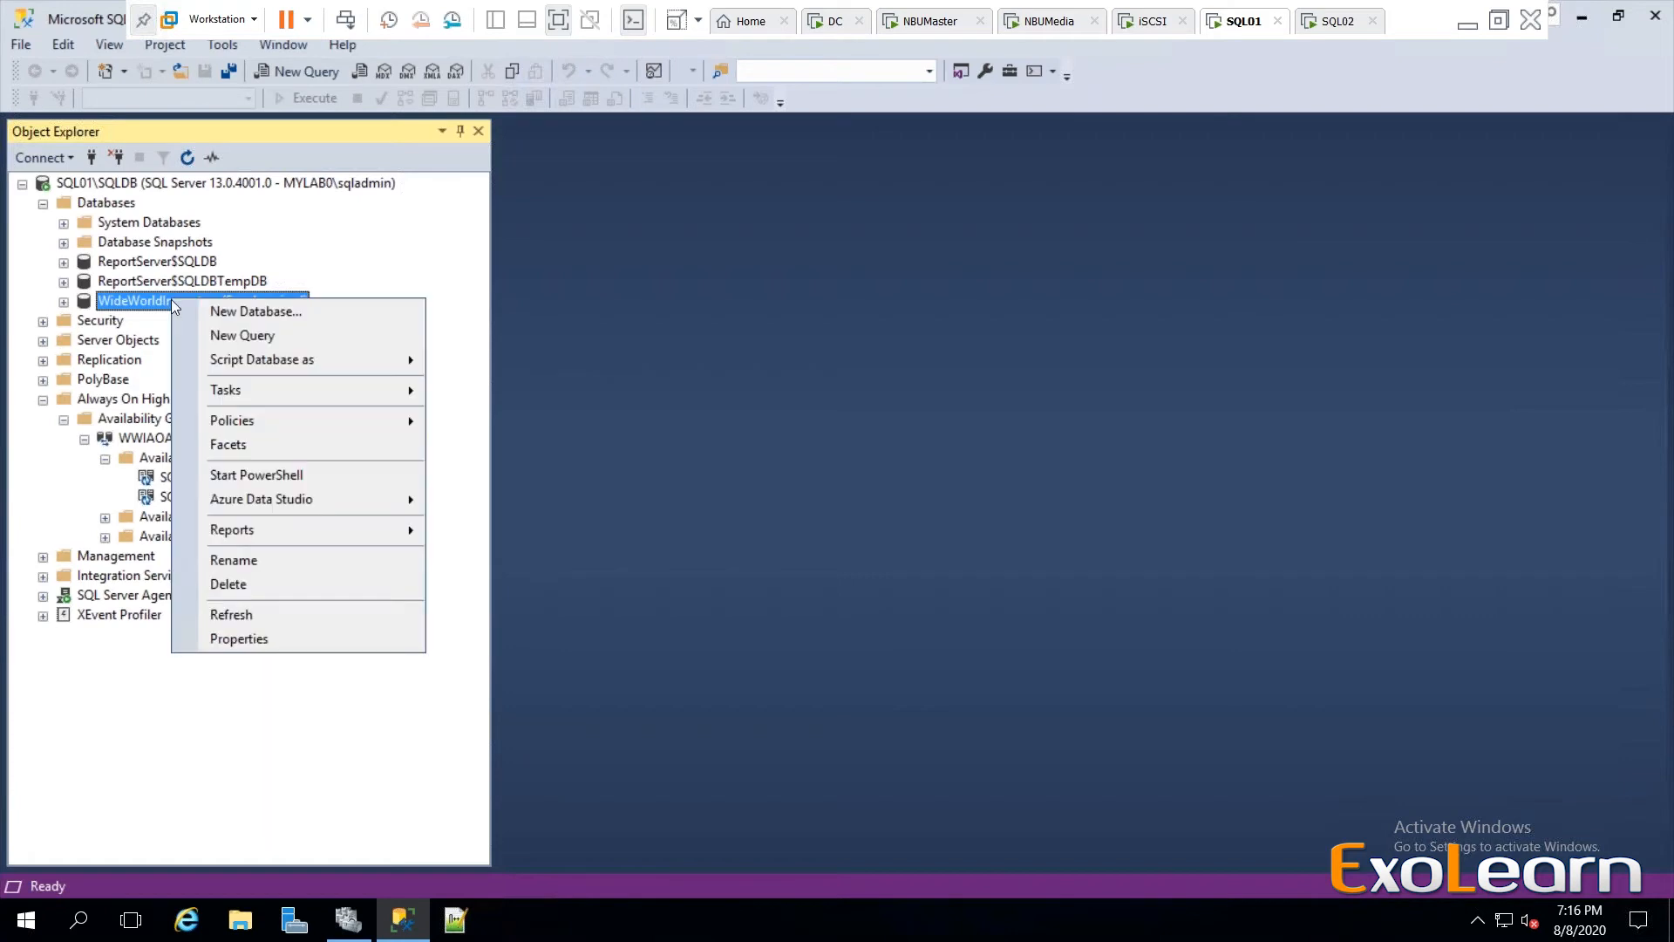
{"action": "left_click", "coordinate": [233, 641]}
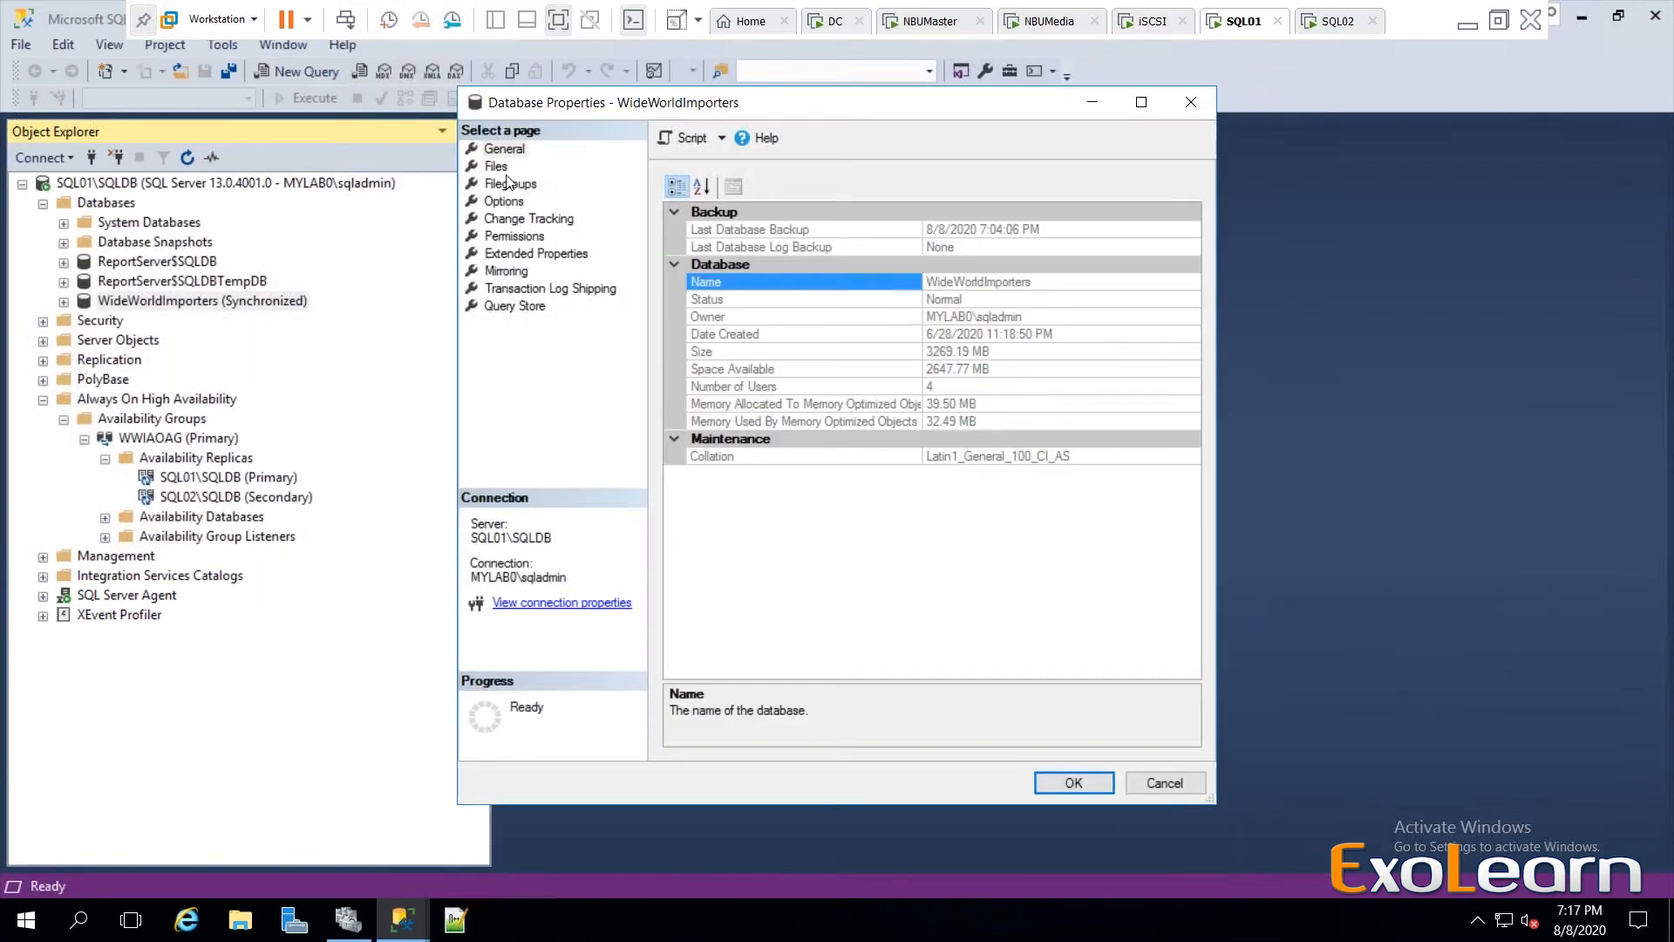
{"action": "left_click", "coordinate": [499, 166]}
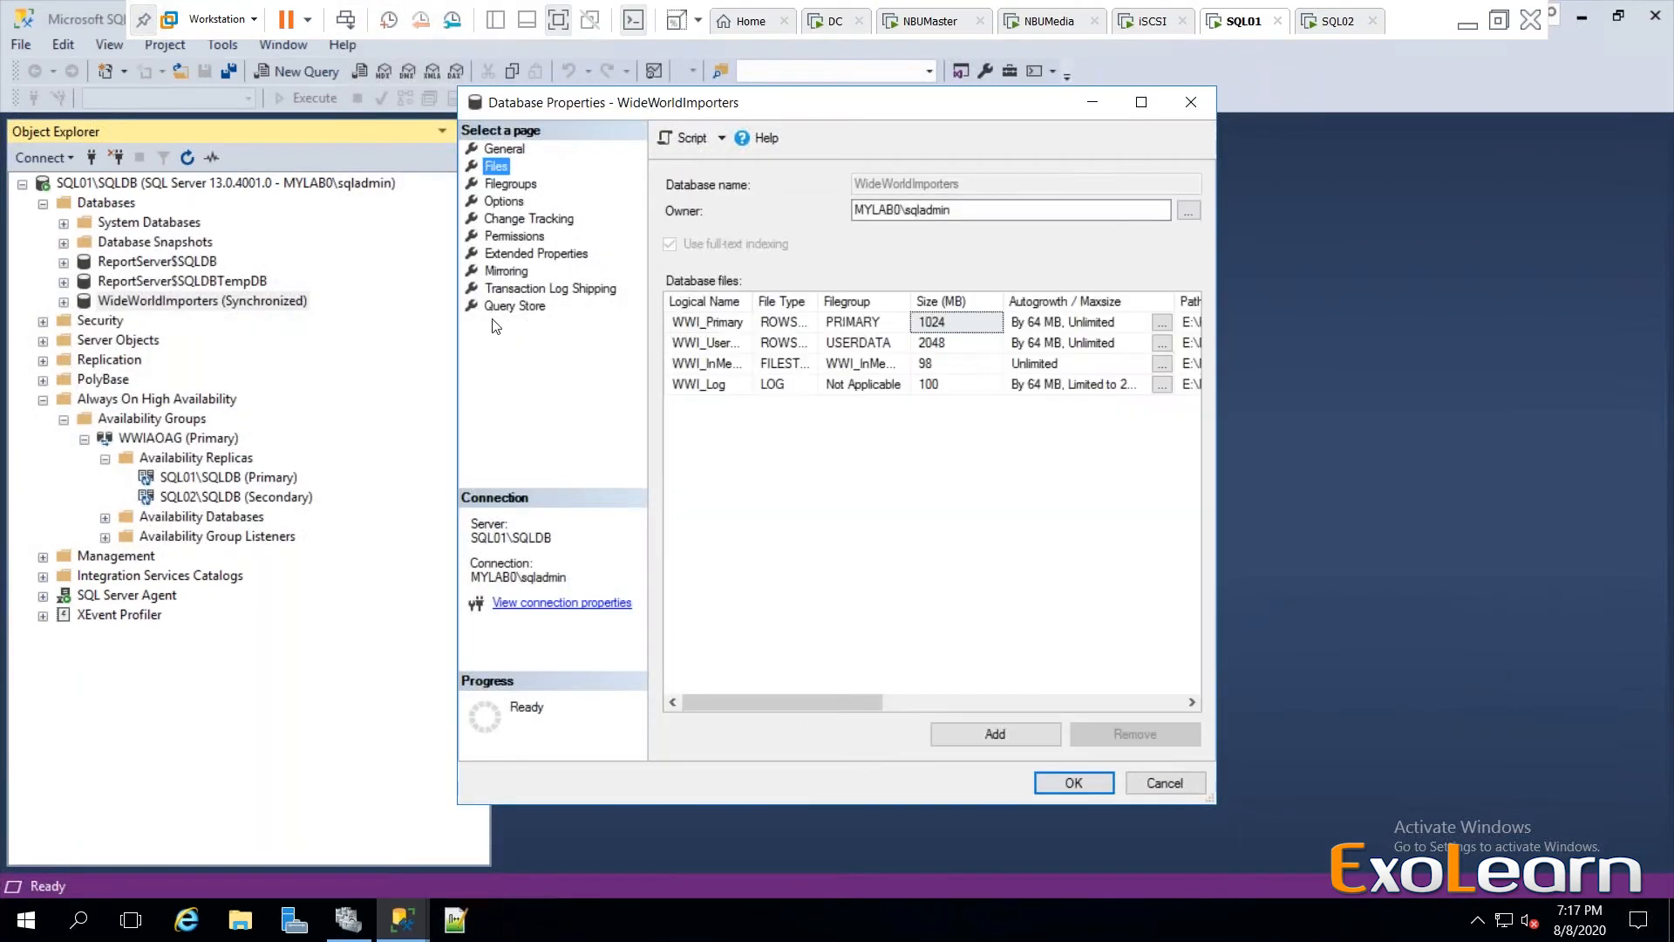
{"action": "left_click", "coordinate": [499, 153]}
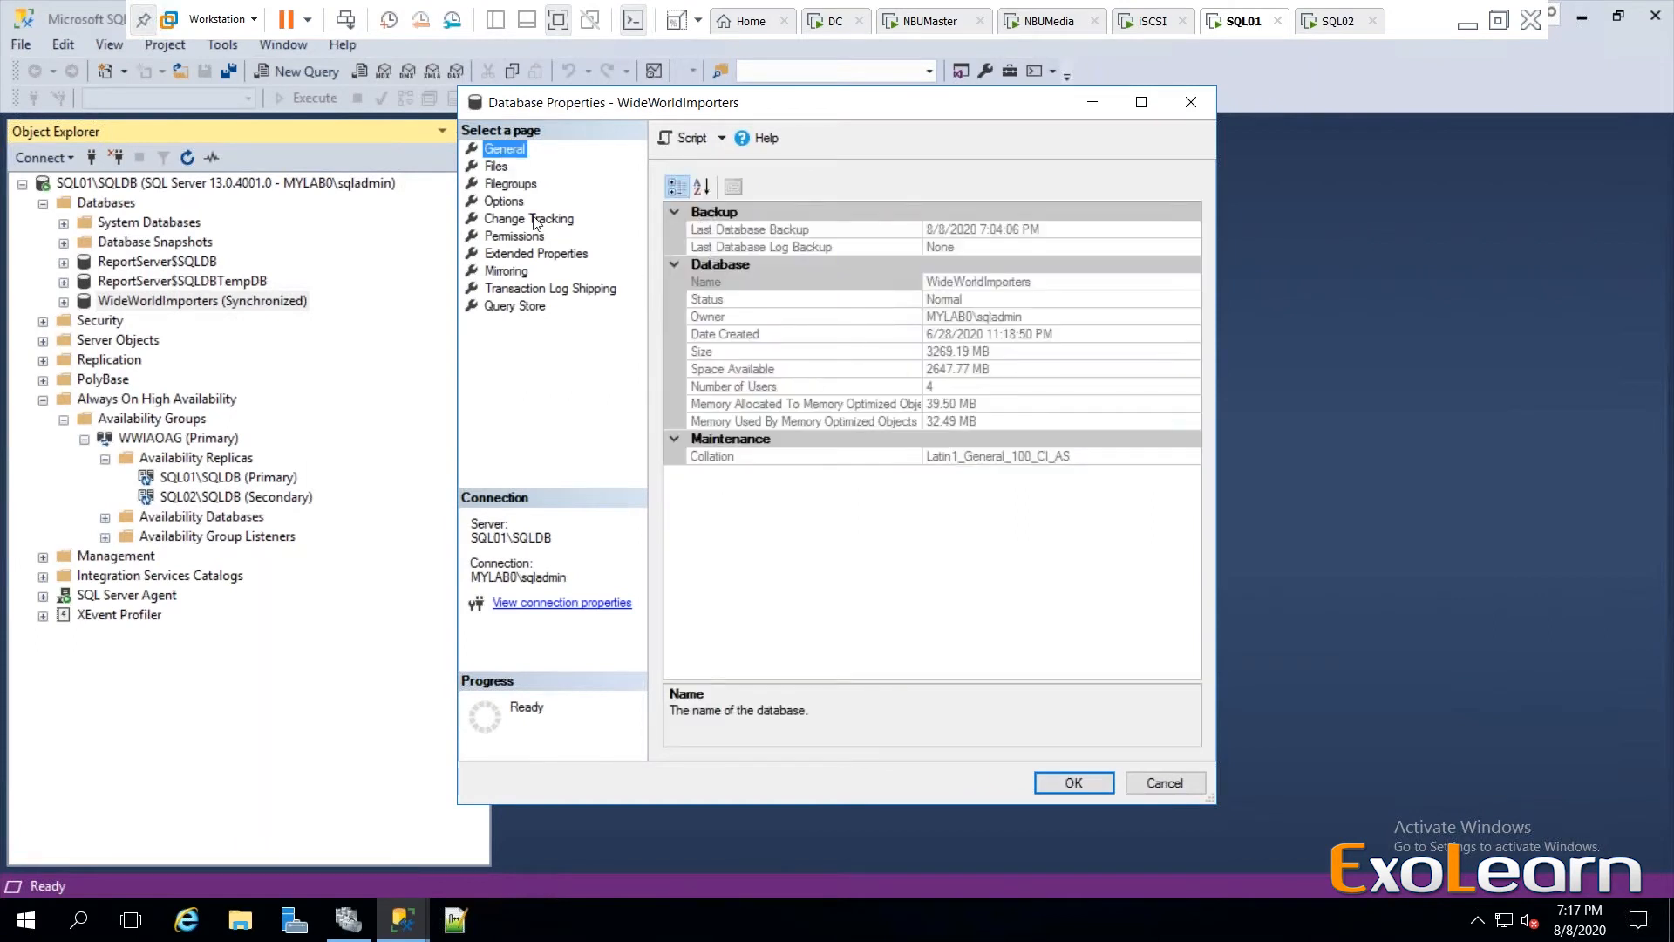
{"action": "left_click", "coordinate": [491, 168]}
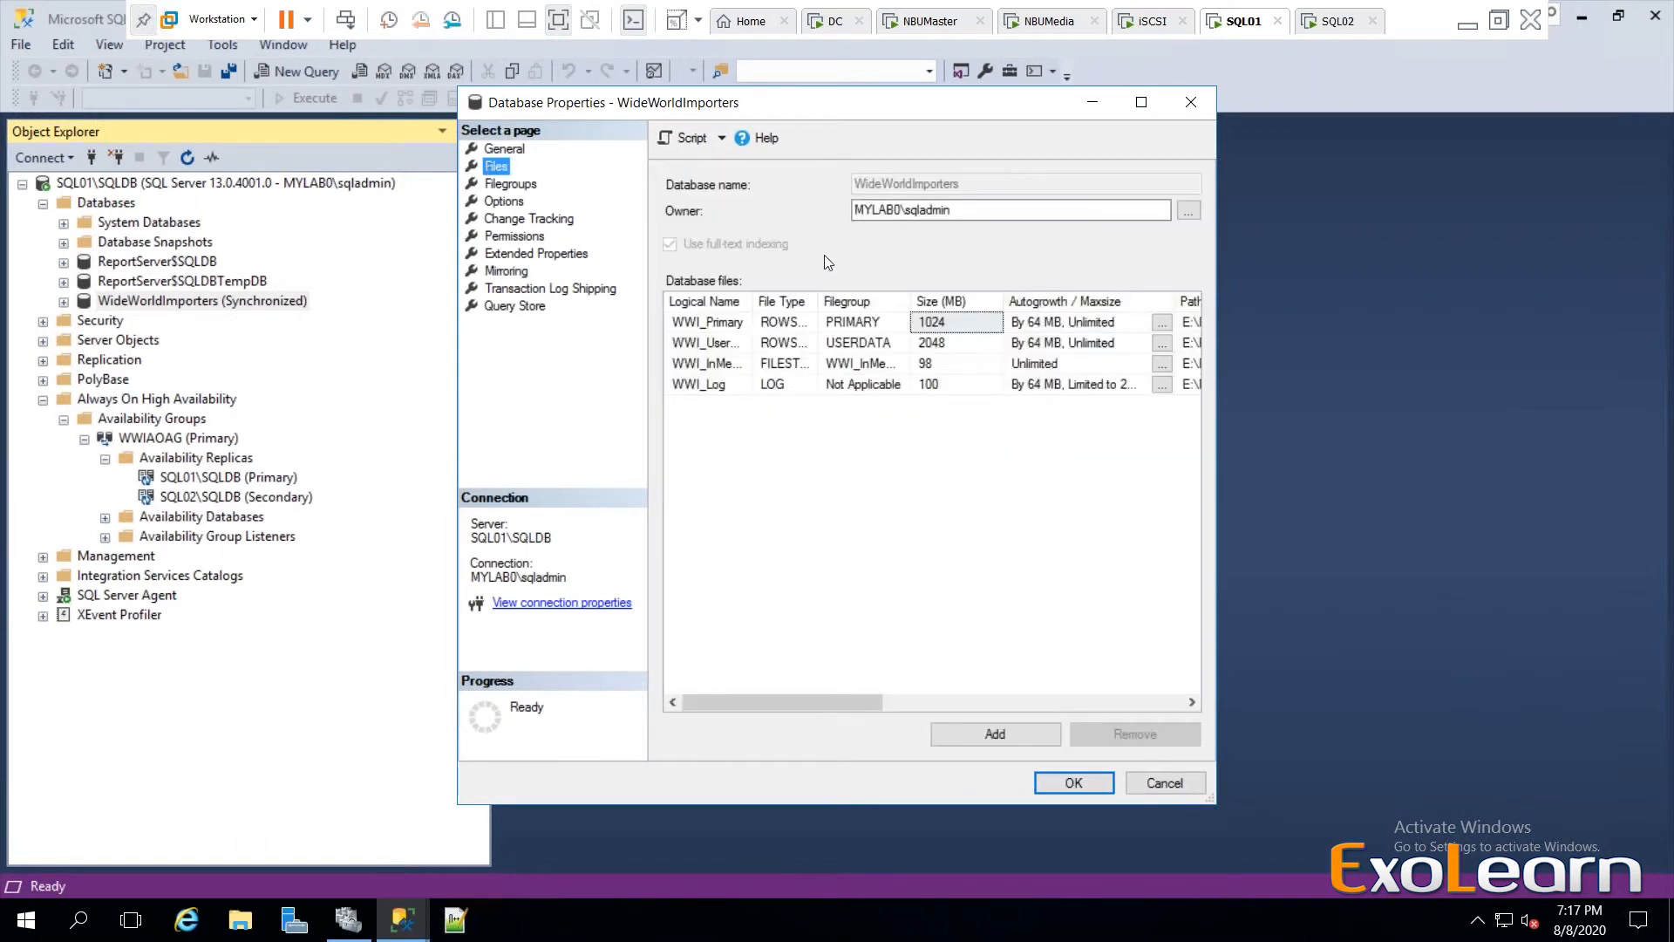
{"action": "left_click", "coordinate": [506, 202]}
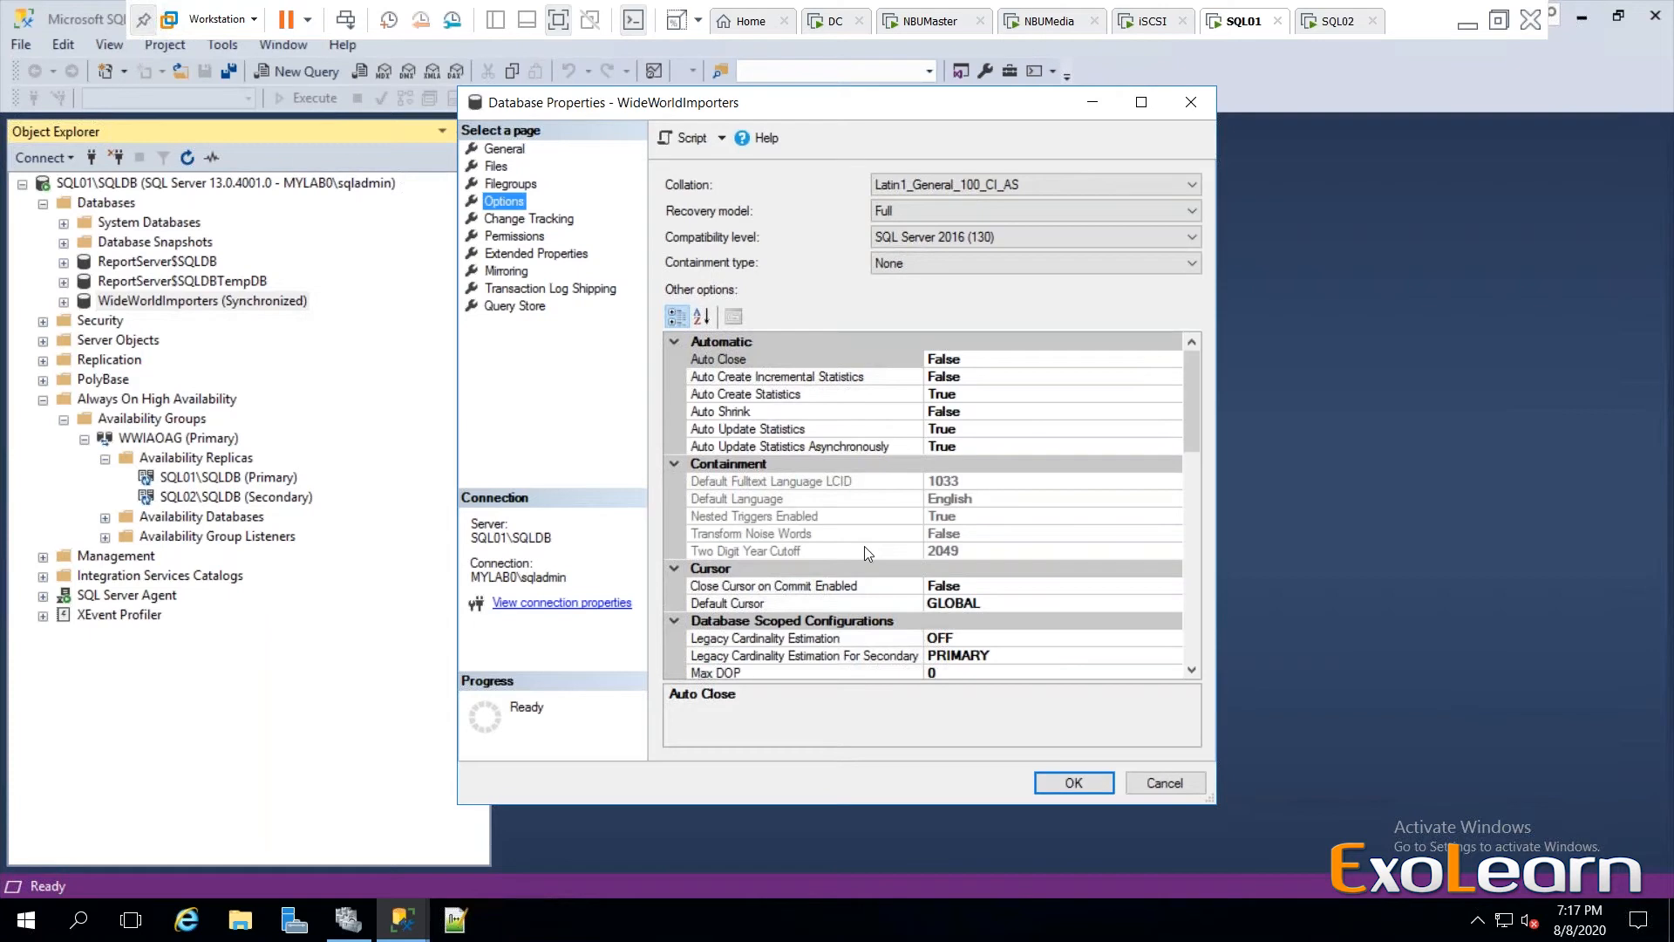
{"action": "scroll", "coordinate": [866, 547], "scroll_direction": "down", "scroll_amount": 6}
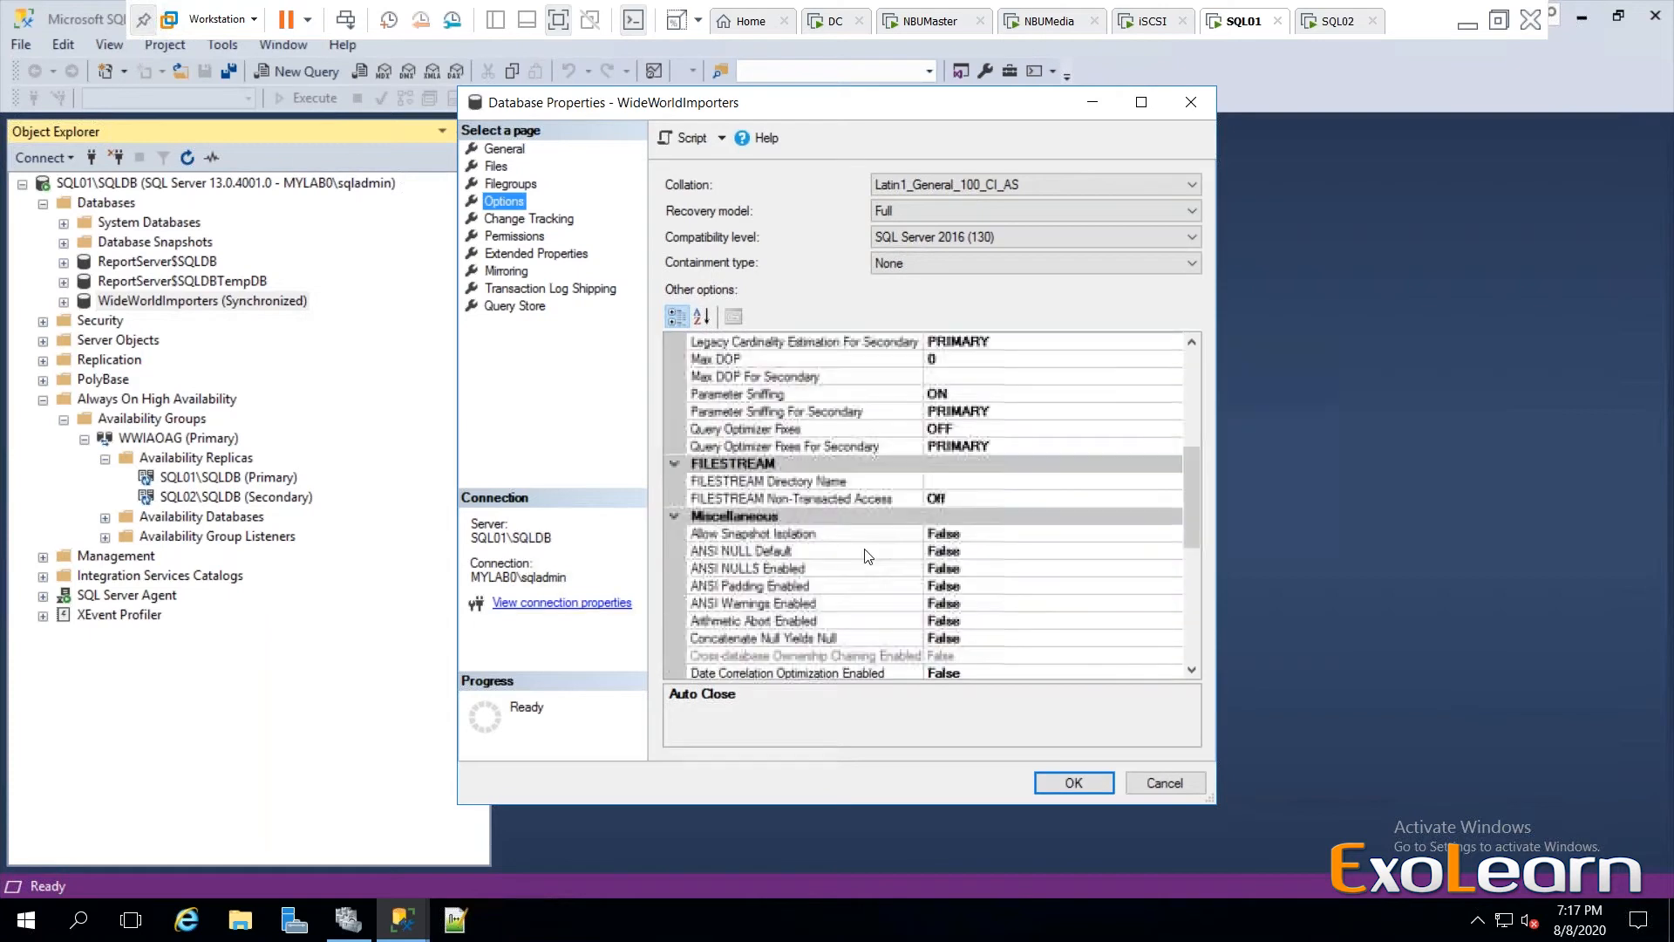
{"action": "left_click", "coordinate": [1165, 782]}
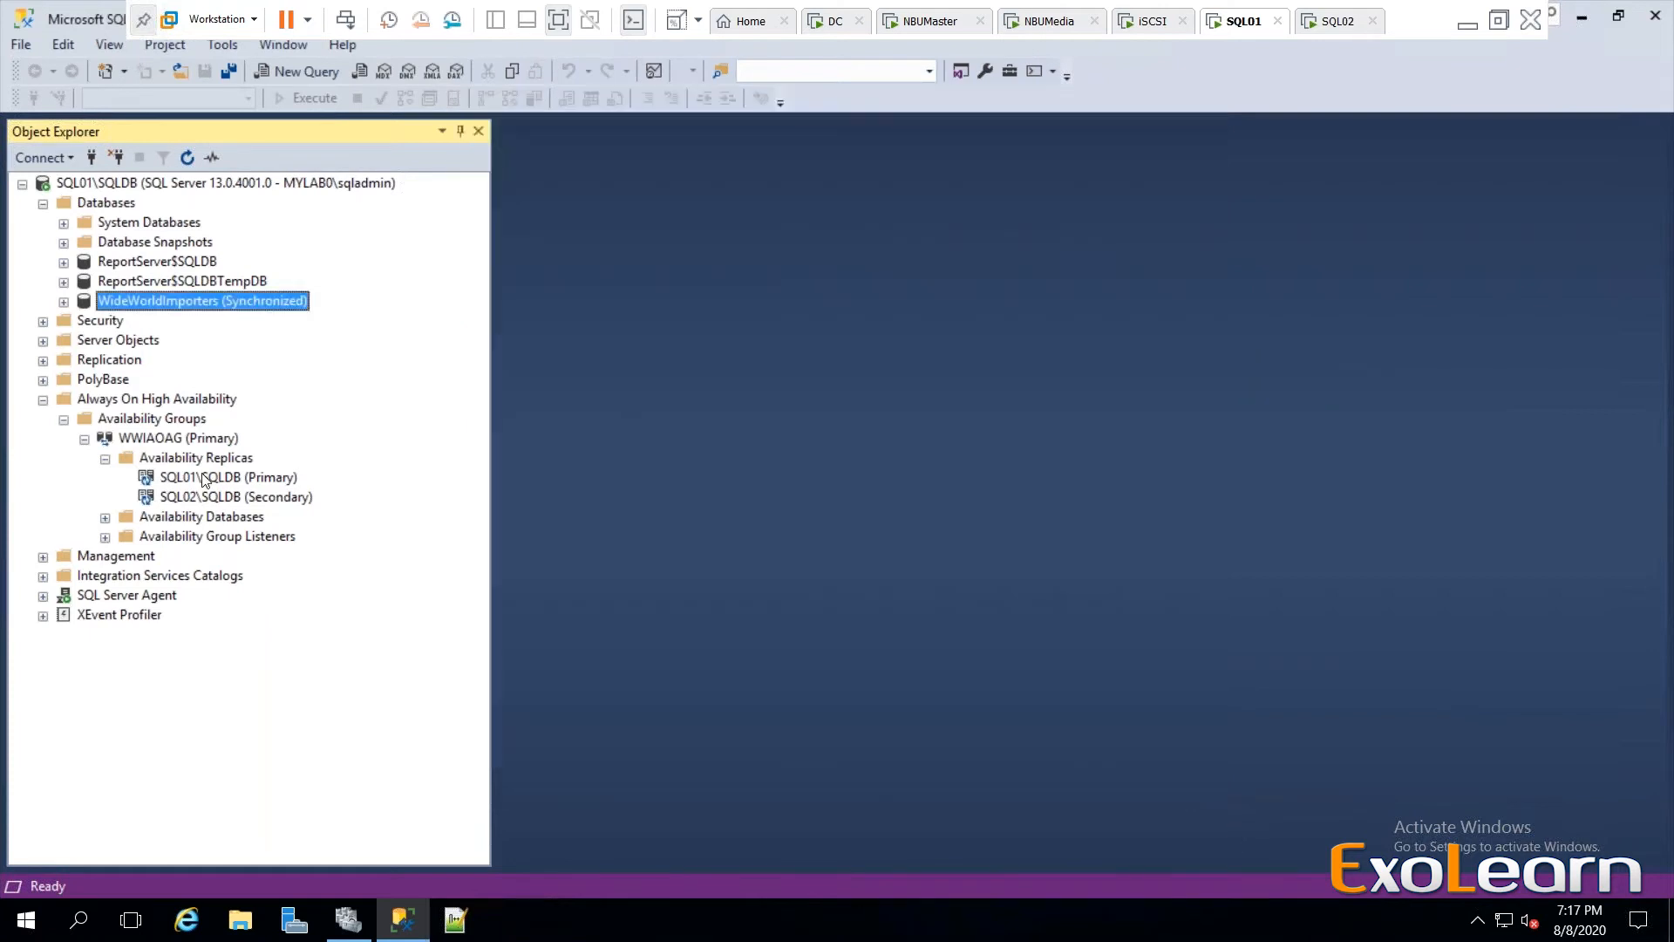
Review the WWIAOAG availability group's General, Backup Preferences, Permission and Read-Only Routing properties.
{"action": "right_click", "coordinate": [185, 442]}
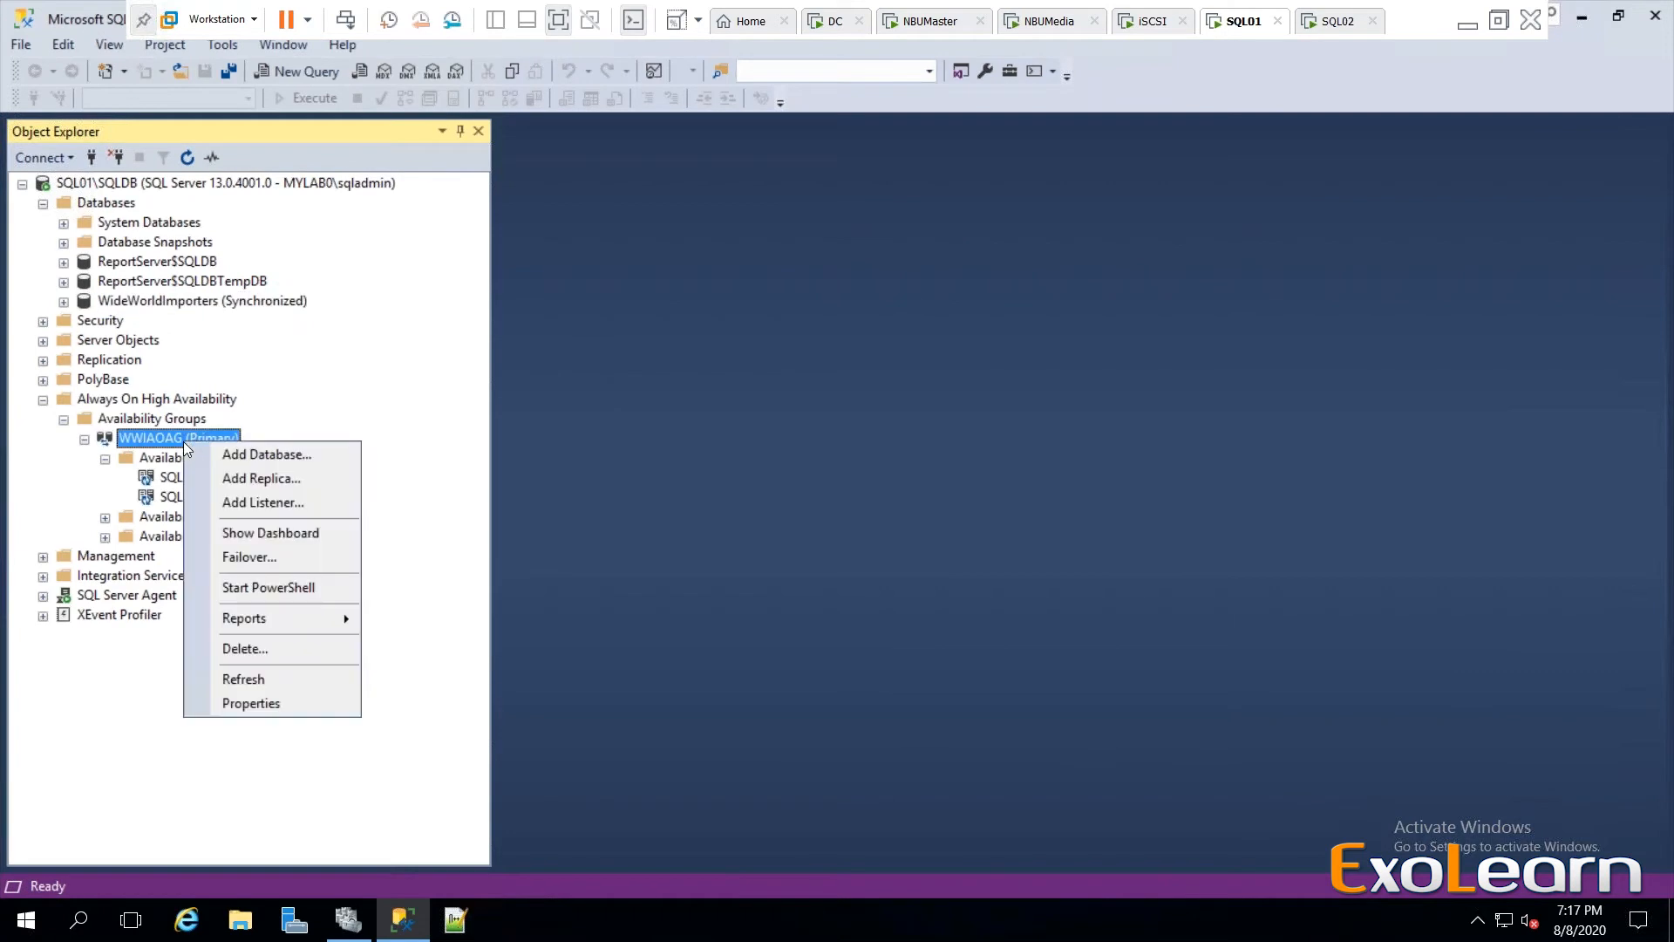
{"action": "left_click", "coordinate": [225, 699]}
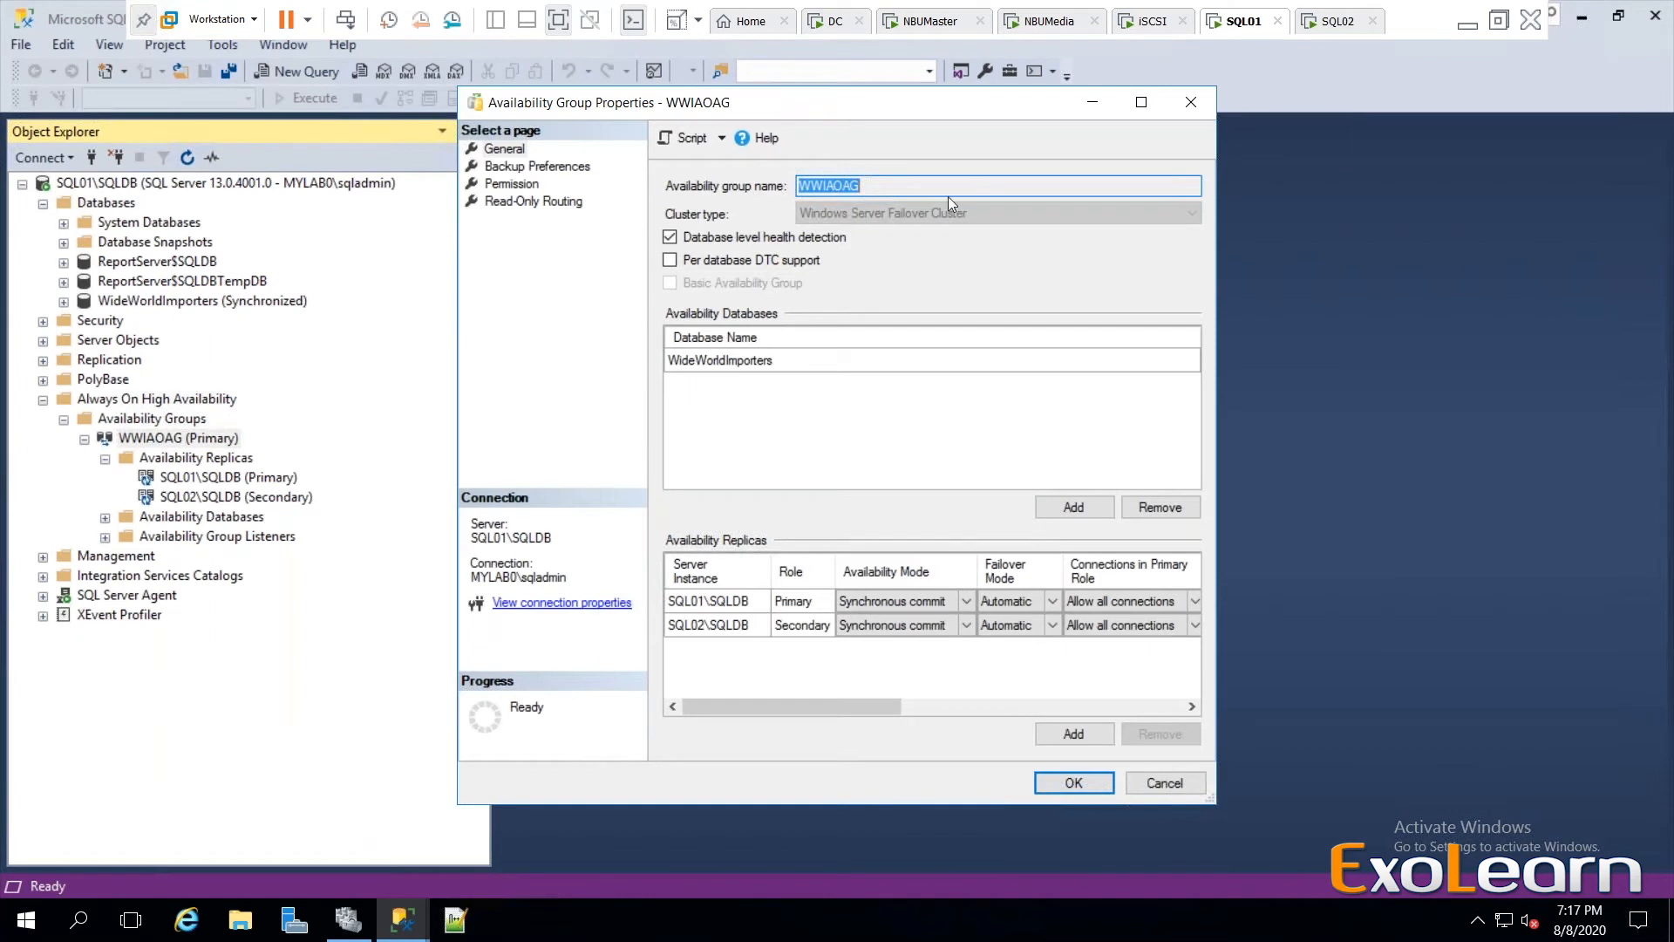
{"action": "left_click", "coordinate": [947, 192]}
{"action": "left_click", "coordinate": [511, 168]}
{"action": "left_click", "coordinate": [512, 188]}
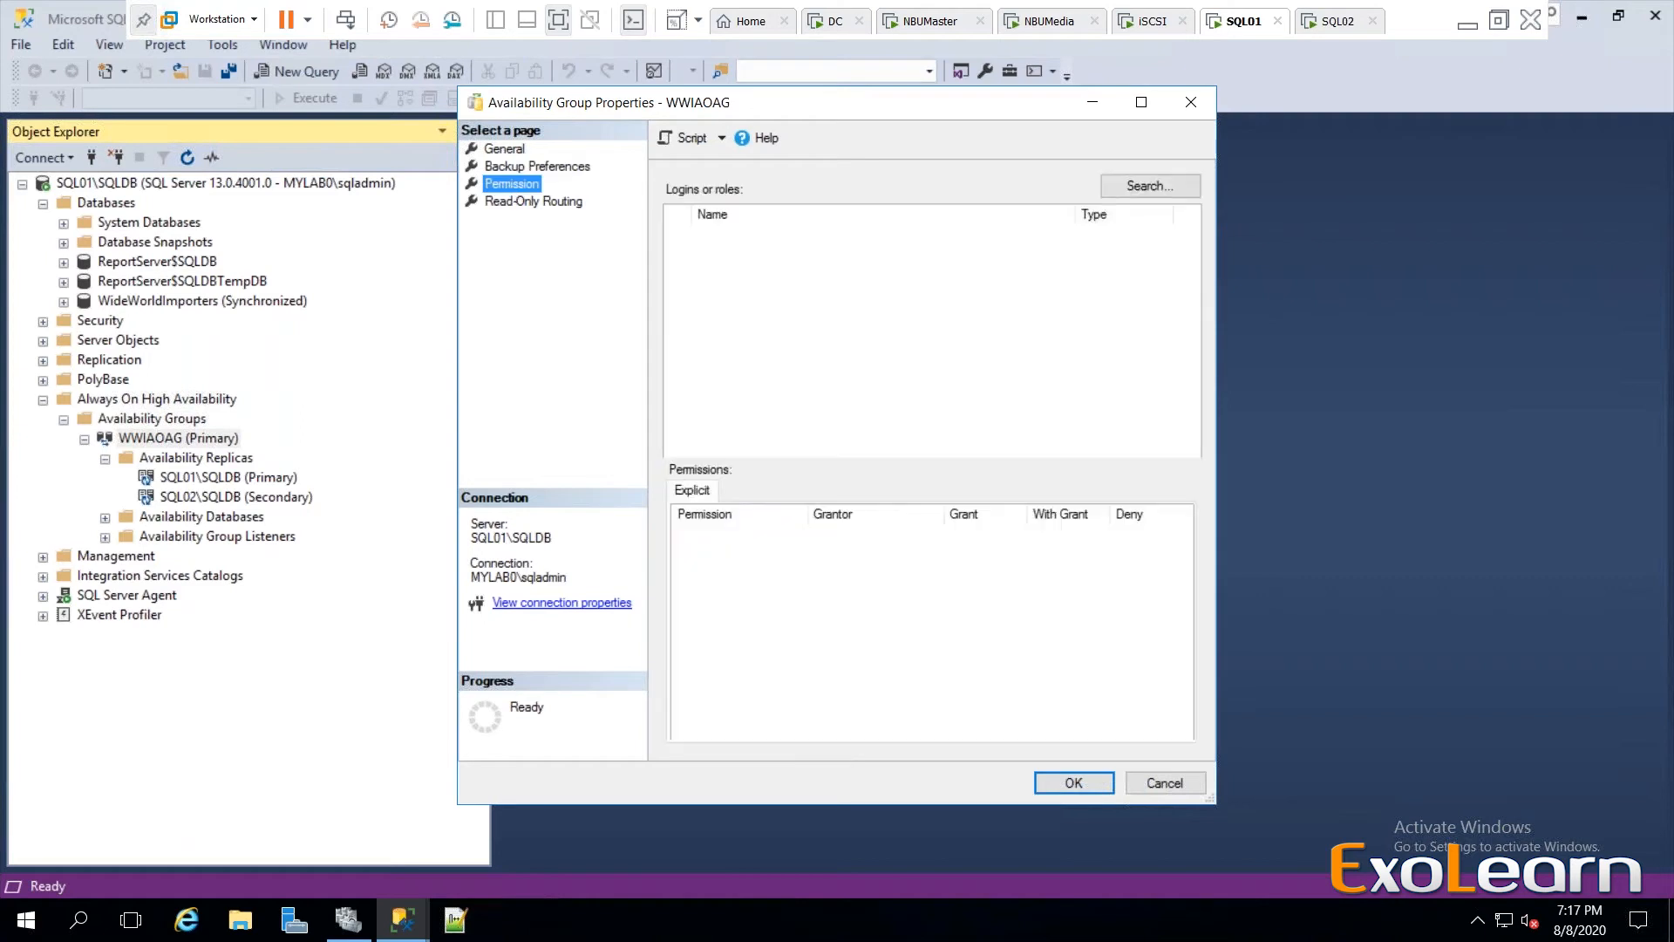
{"action": "left_click", "coordinate": [524, 201]}
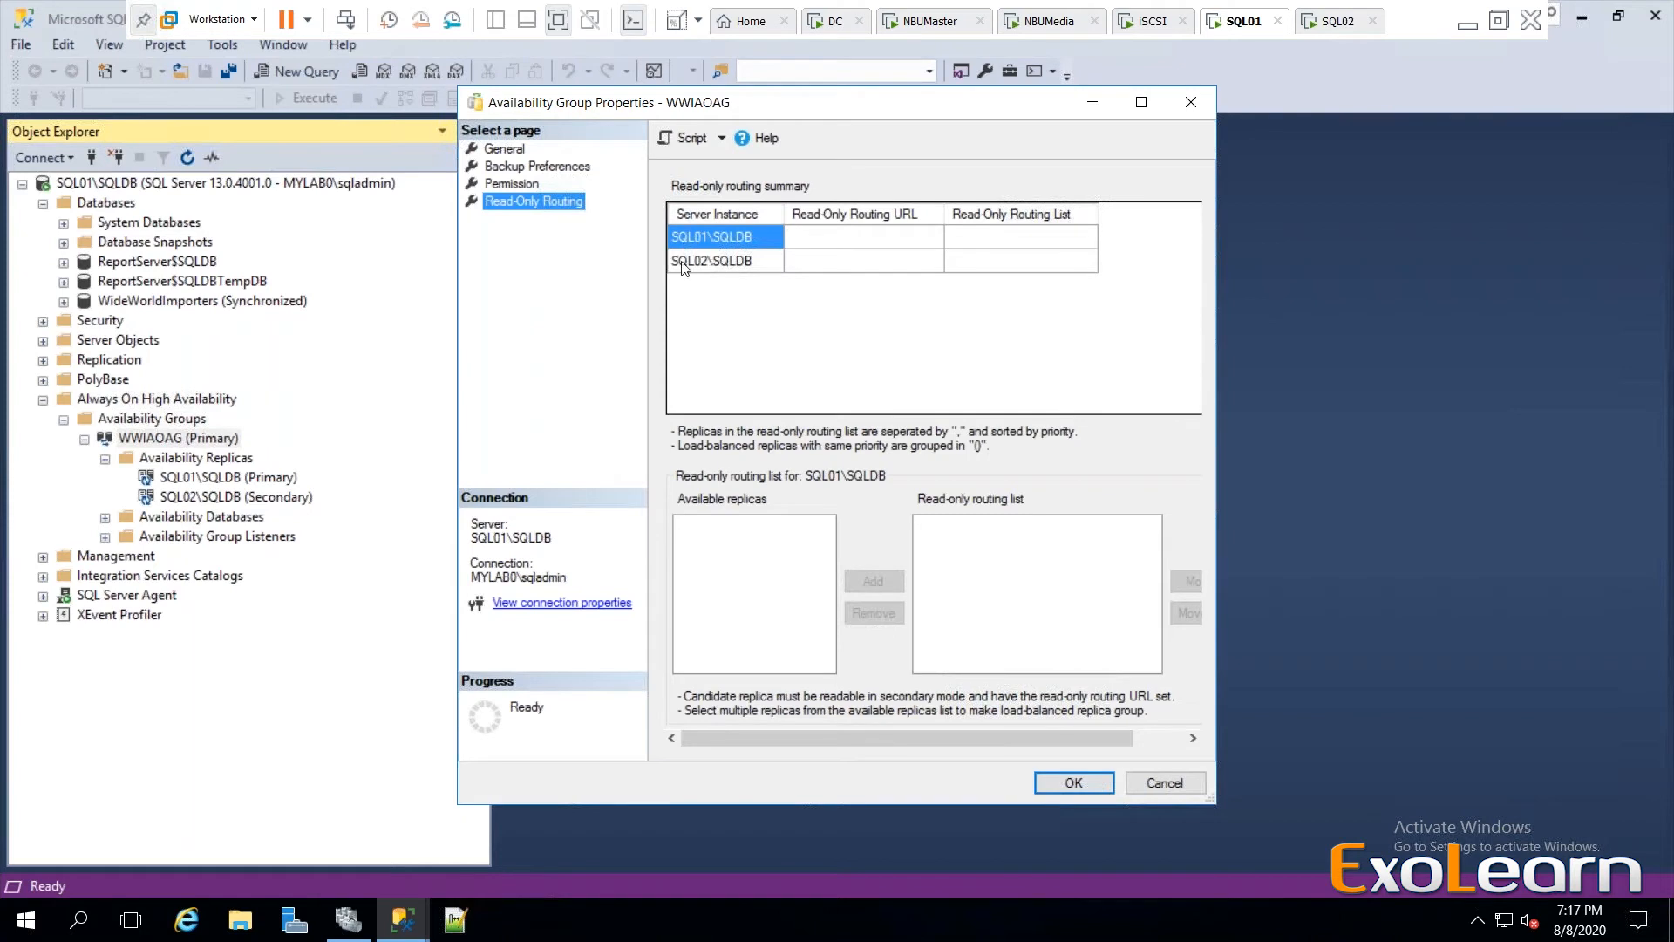
{"action": "left_click", "coordinate": [527, 168]}
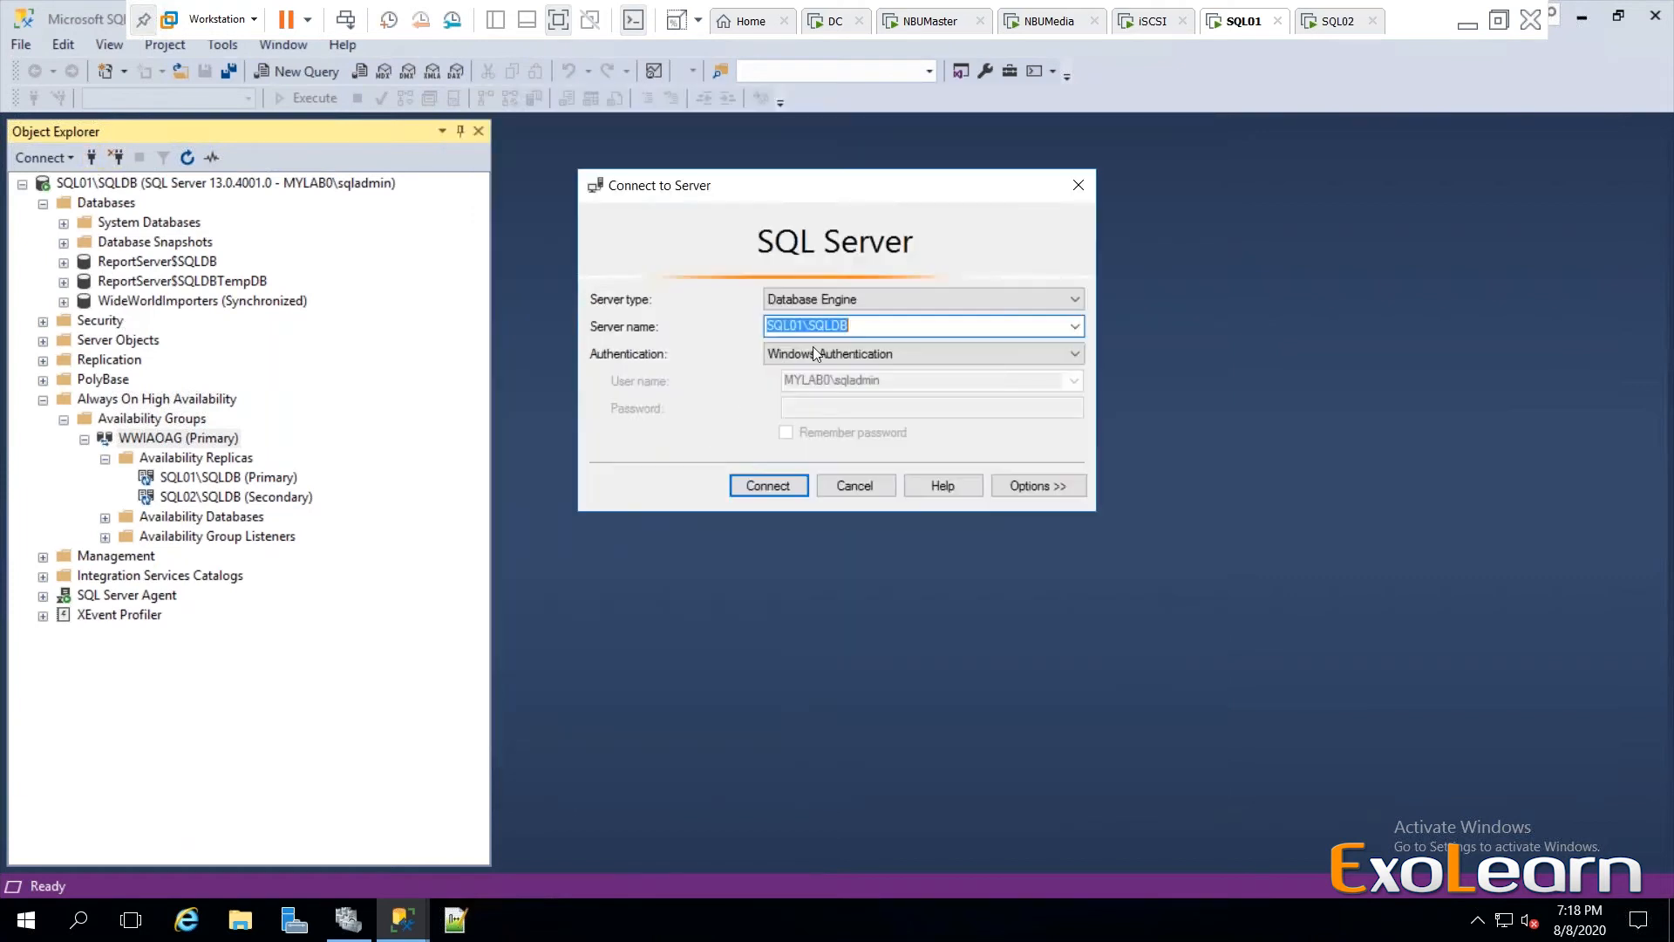
Connect Object Explorer on SQL01 to the SQL02\SQLDB database engine using Windows Authentication.
{"action": "left_click", "coordinate": [1075, 327]}
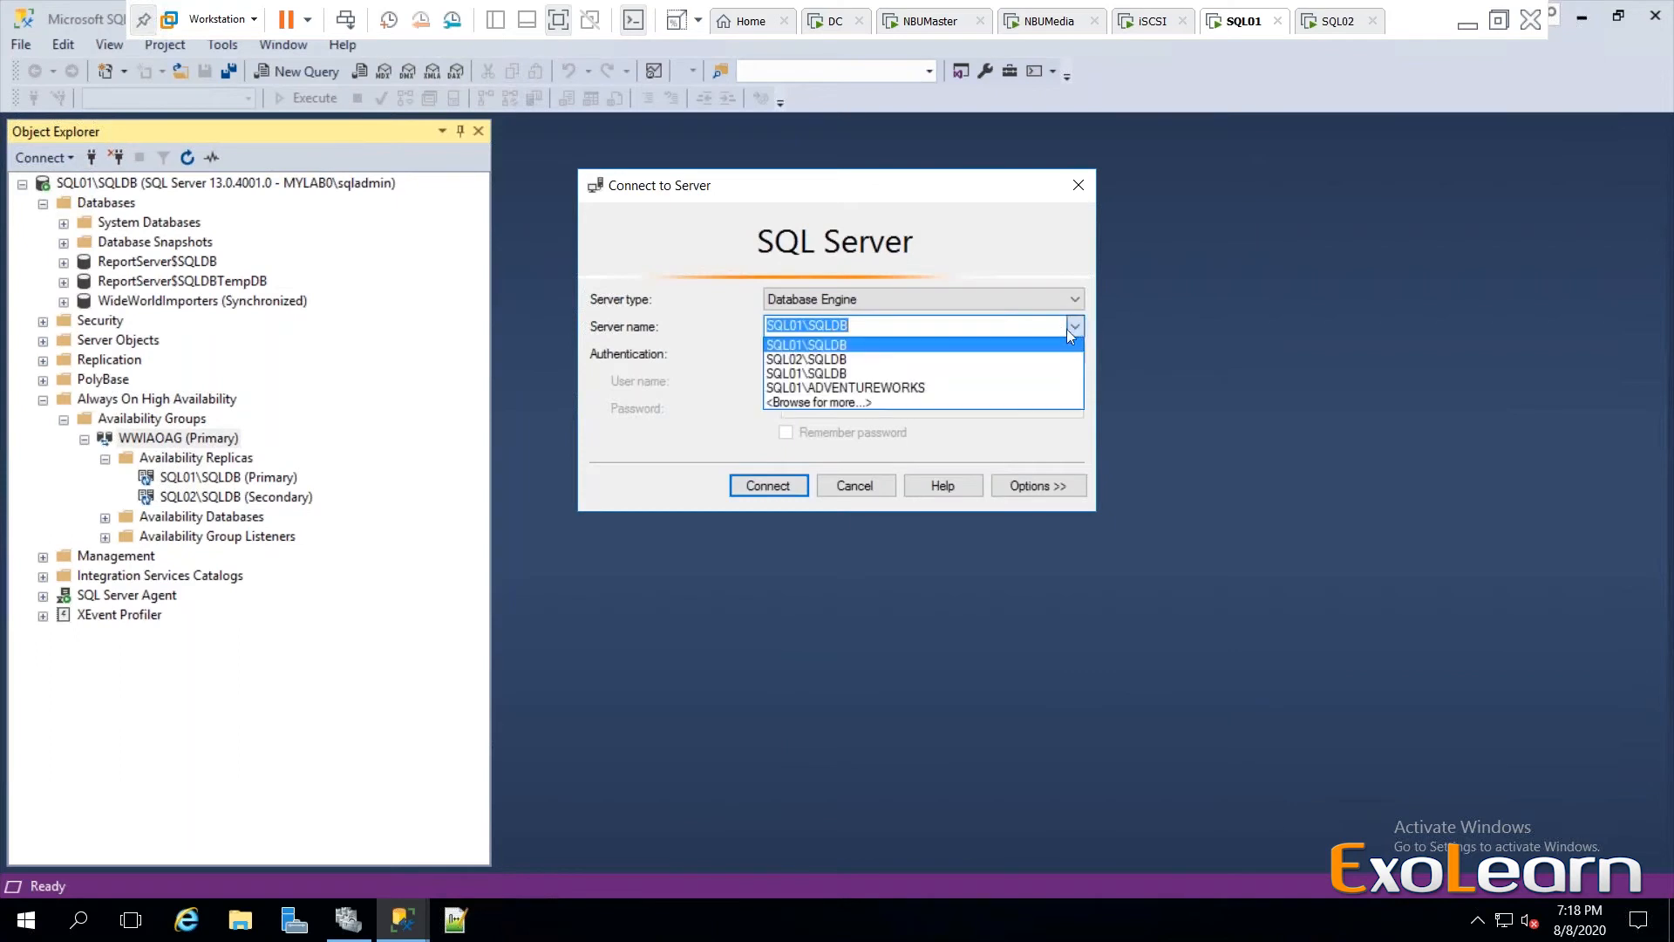
{"action": "left_click", "coordinate": [990, 359]}
{"action": "left_click", "coordinate": [768, 485]}
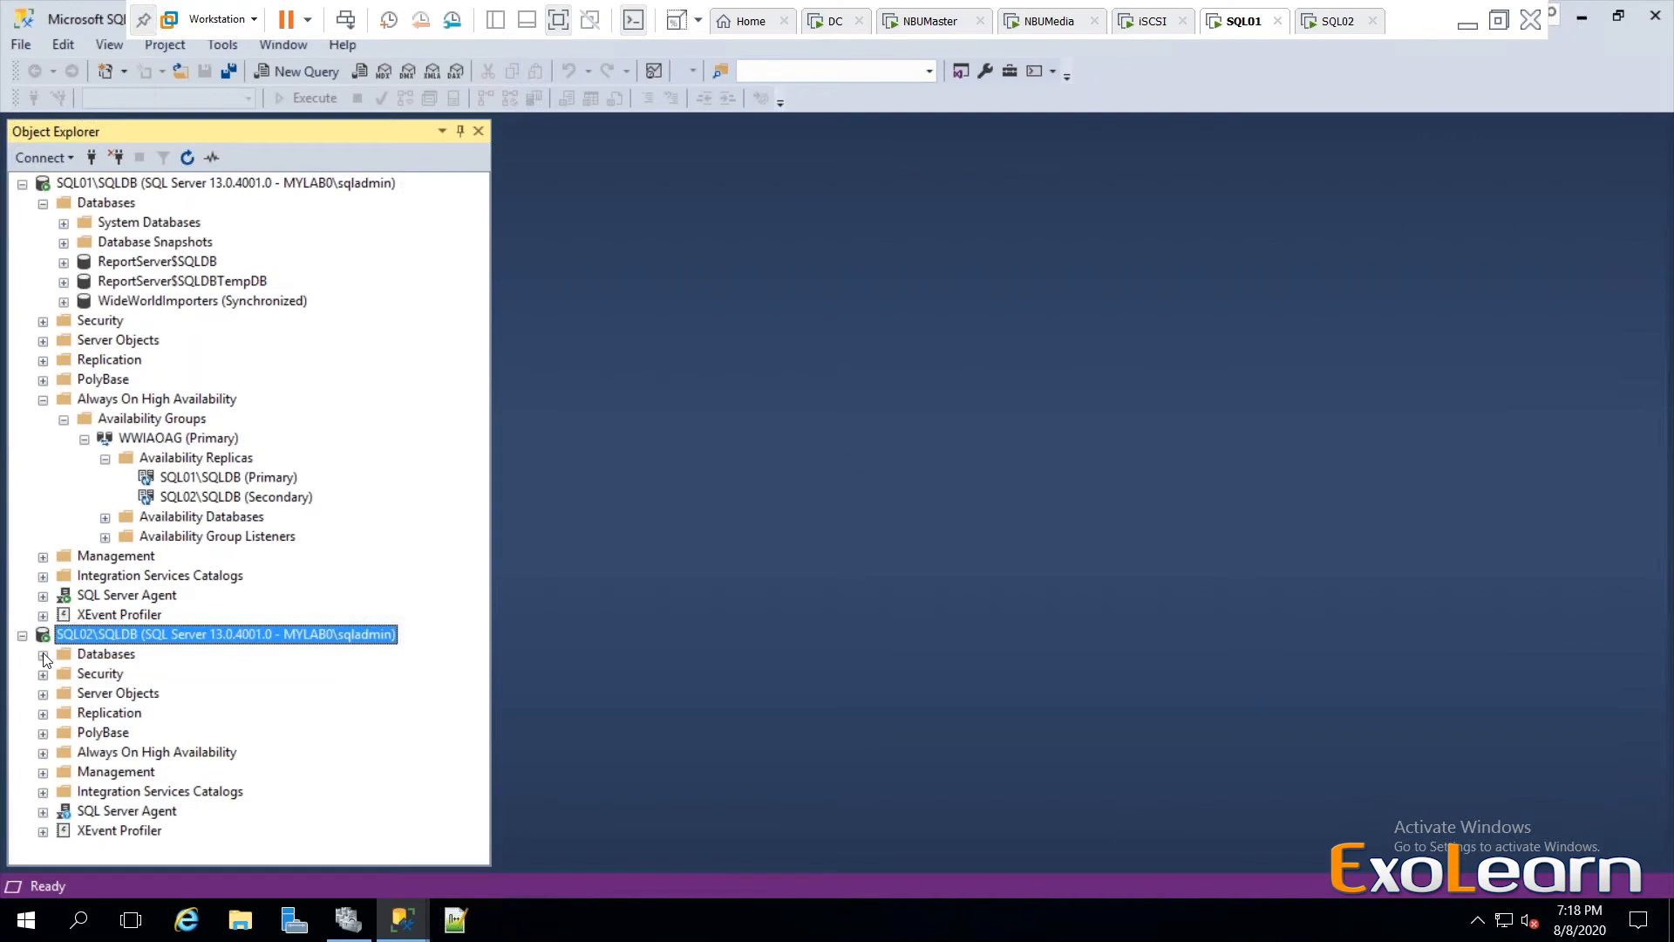
Expand the databases of SQL02\SQLDB, recheck the WWIAOAG backup preferences in its open properties window, and close that window without changes.
{"action": "left_click", "coordinate": [43, 655]}
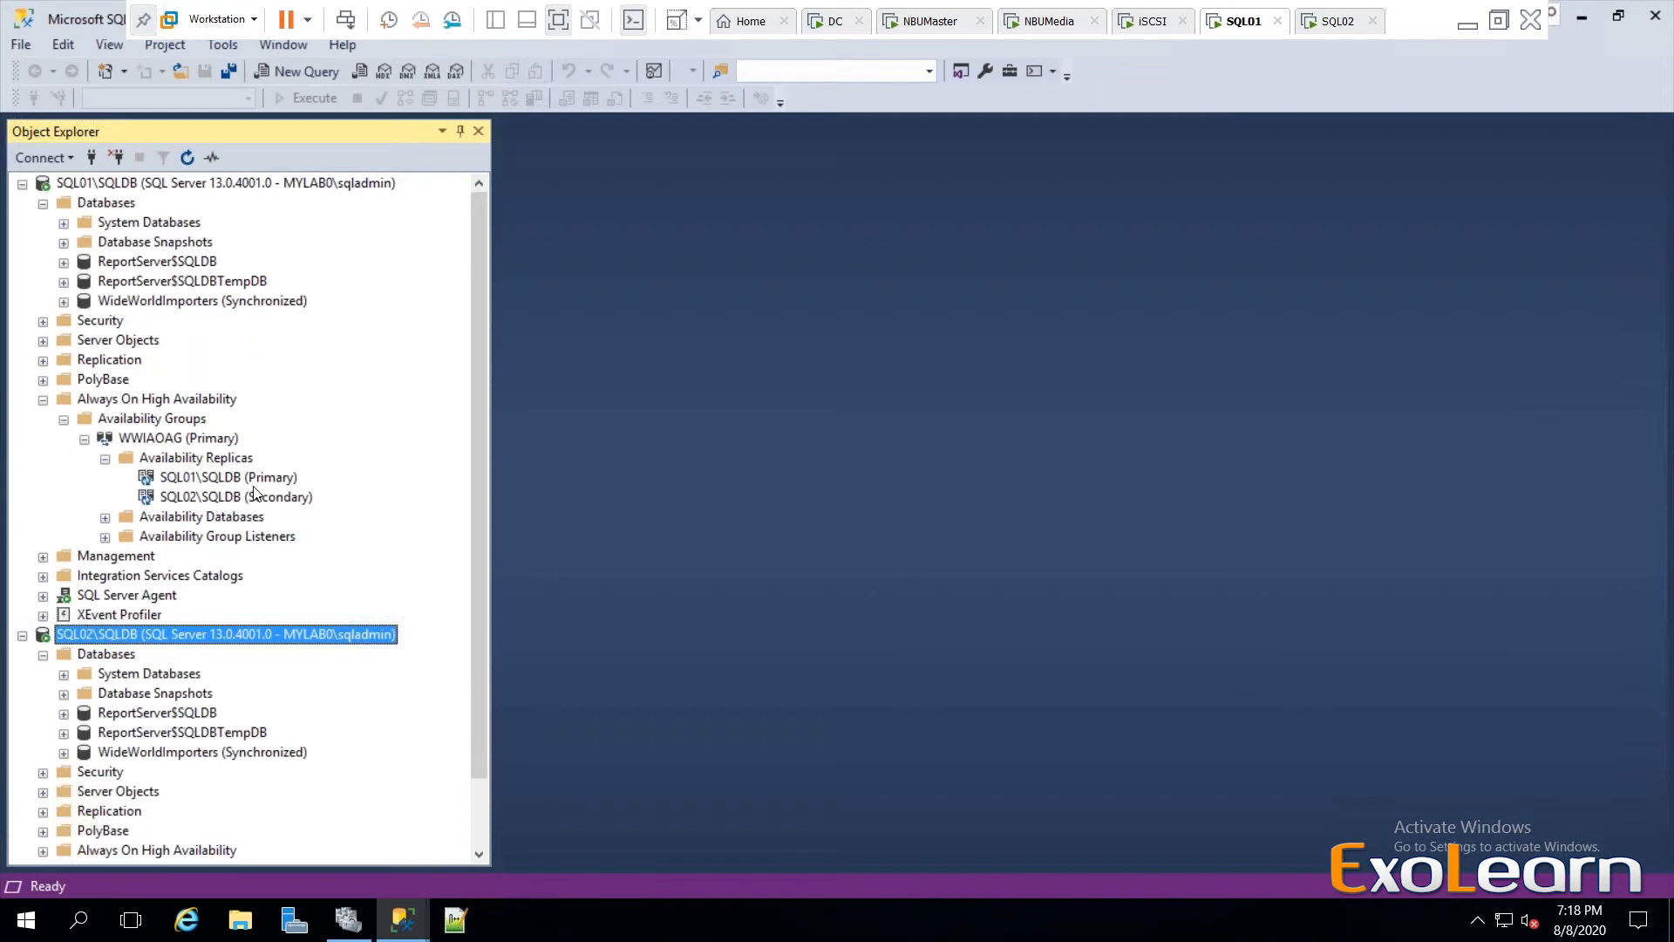
{"action": "left_click", "coordinate": [402, 920]}
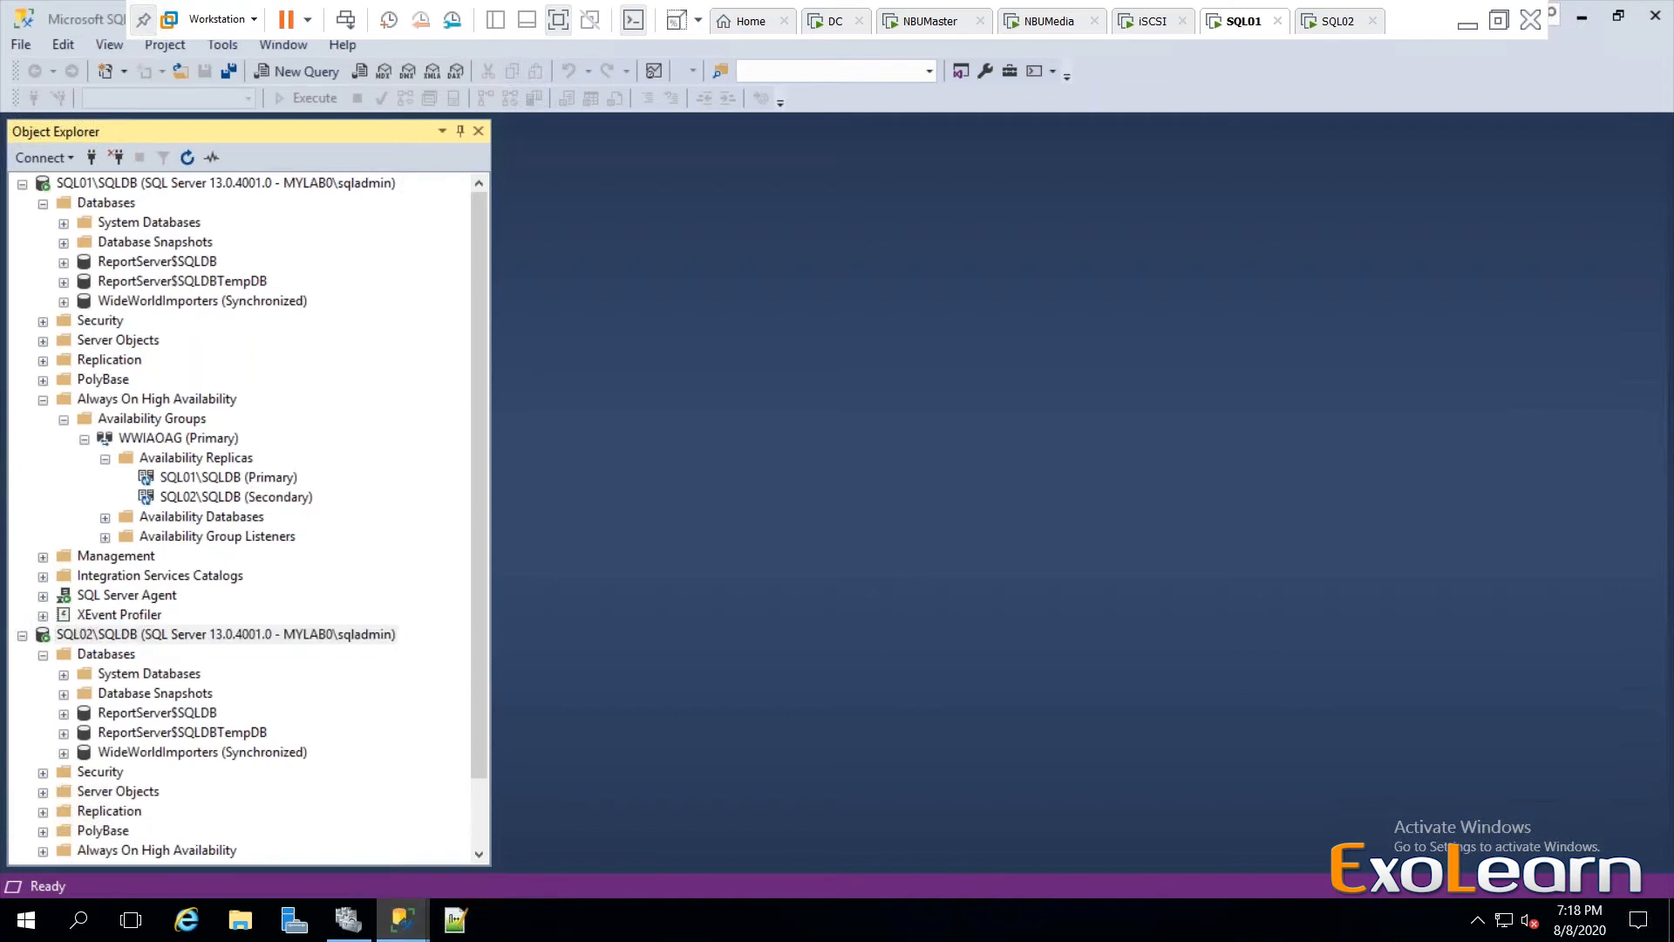
{"action": "left_click", "coordinate": [498, 859]}
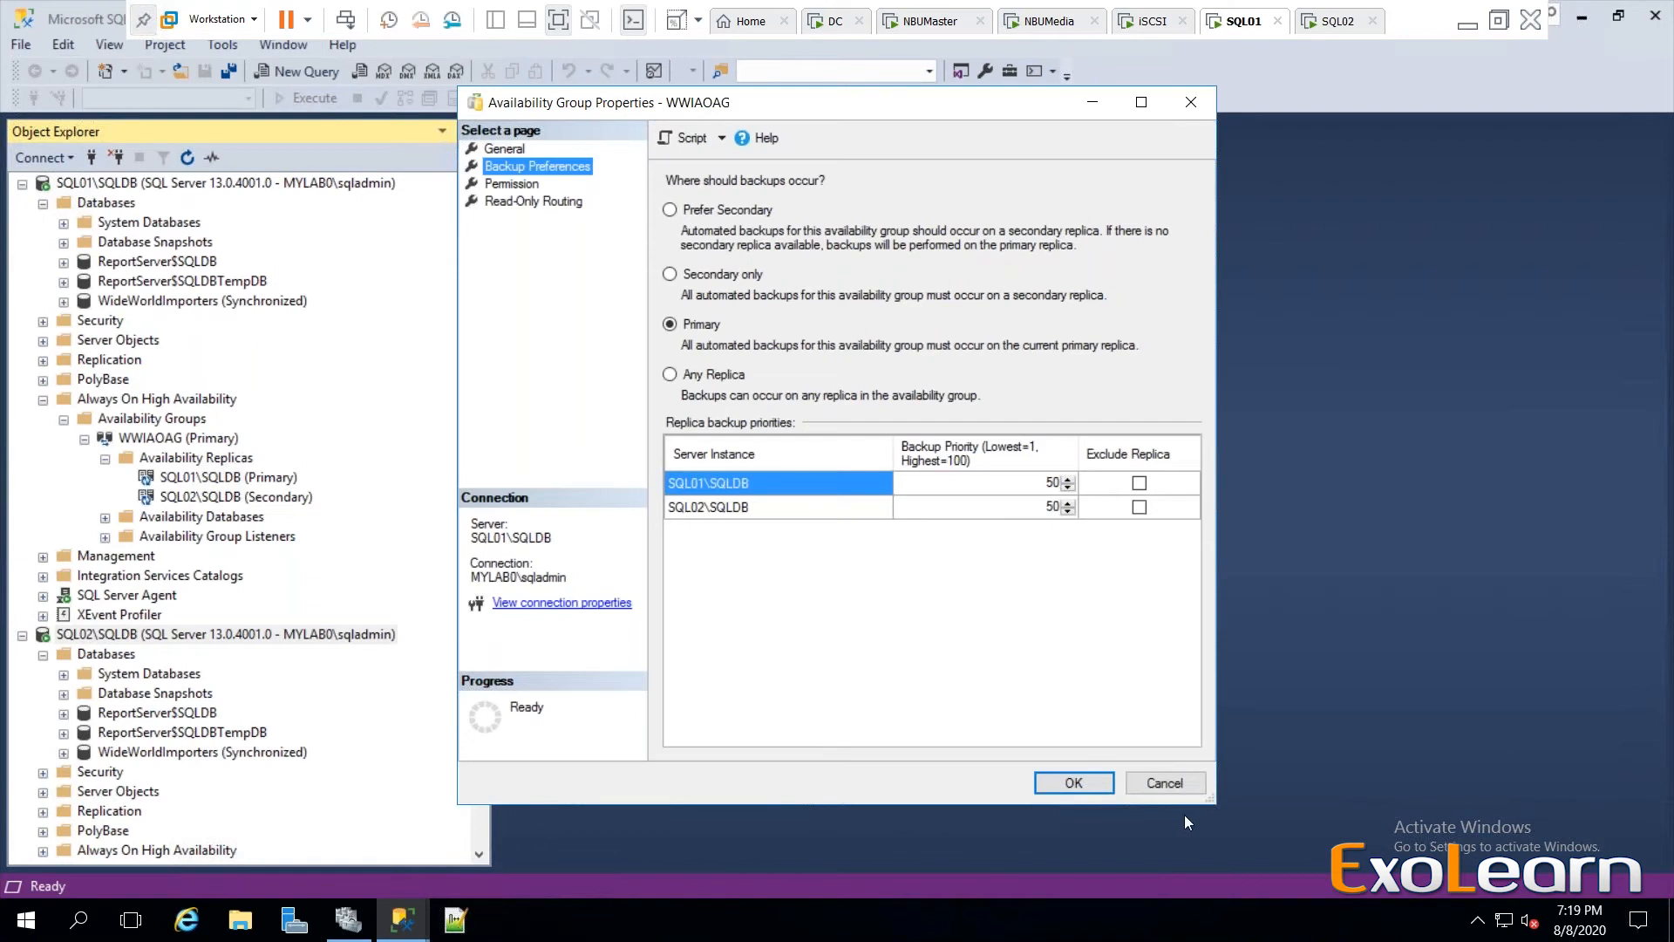
{"action": "left_click", "coordinate": [1185, 782]}
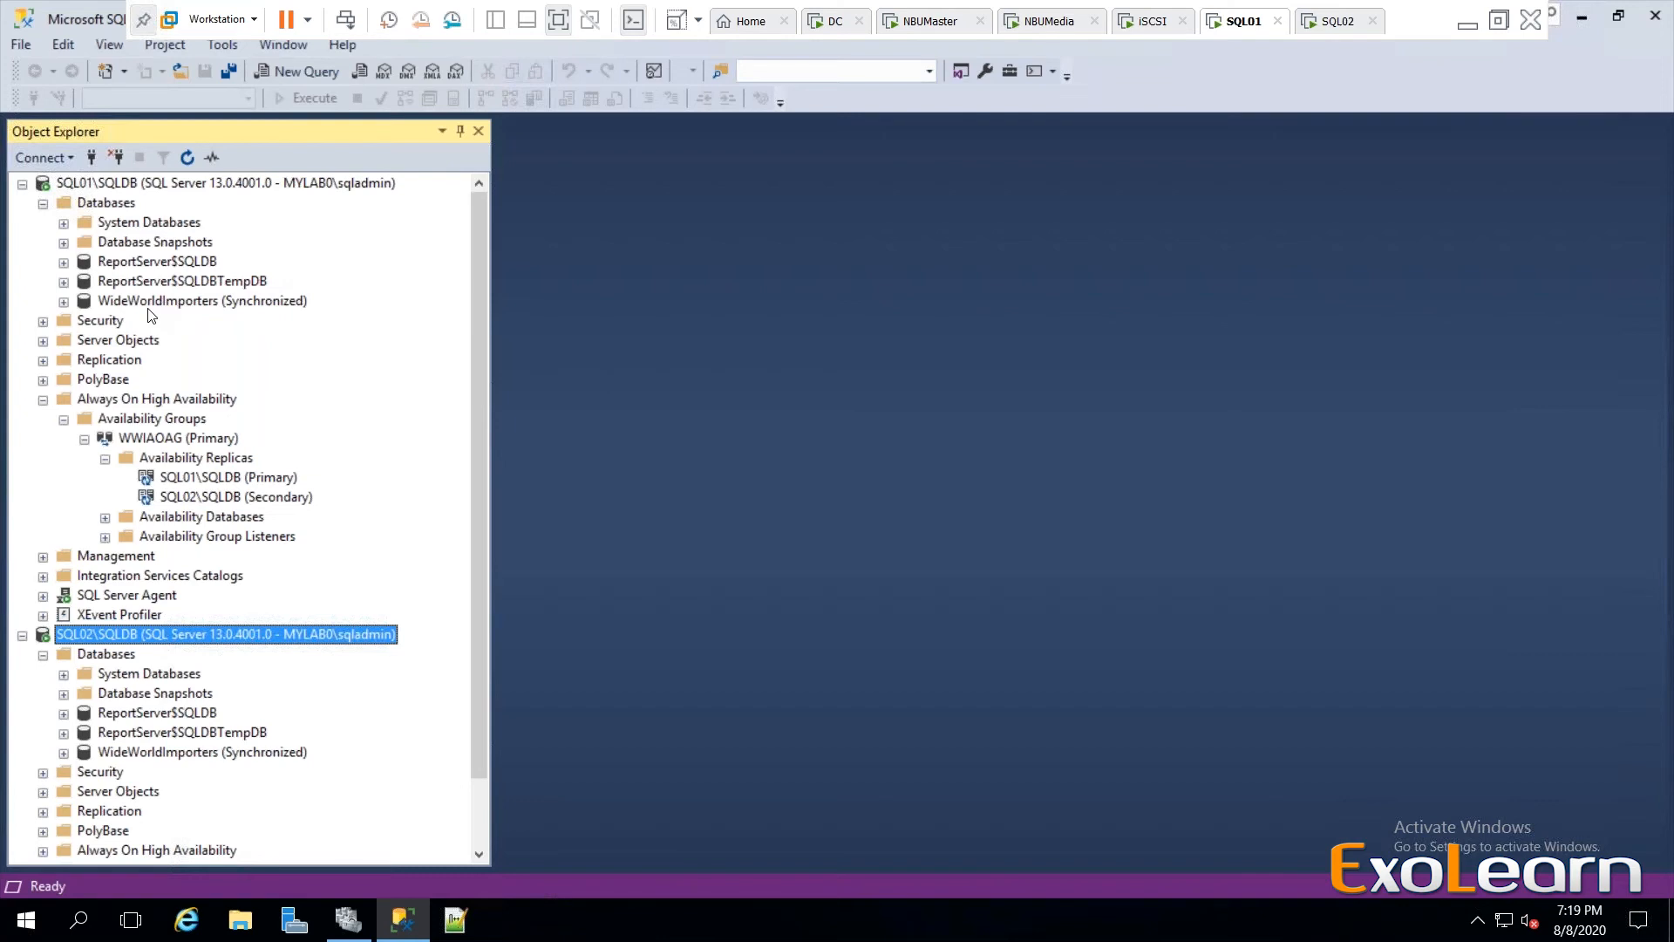
Review the server roles of the MYLAB0\beadmin login on SQL01\SQLDB and close its properties without changes.
{"action": "left_click", "coordinate": [152, 302]}
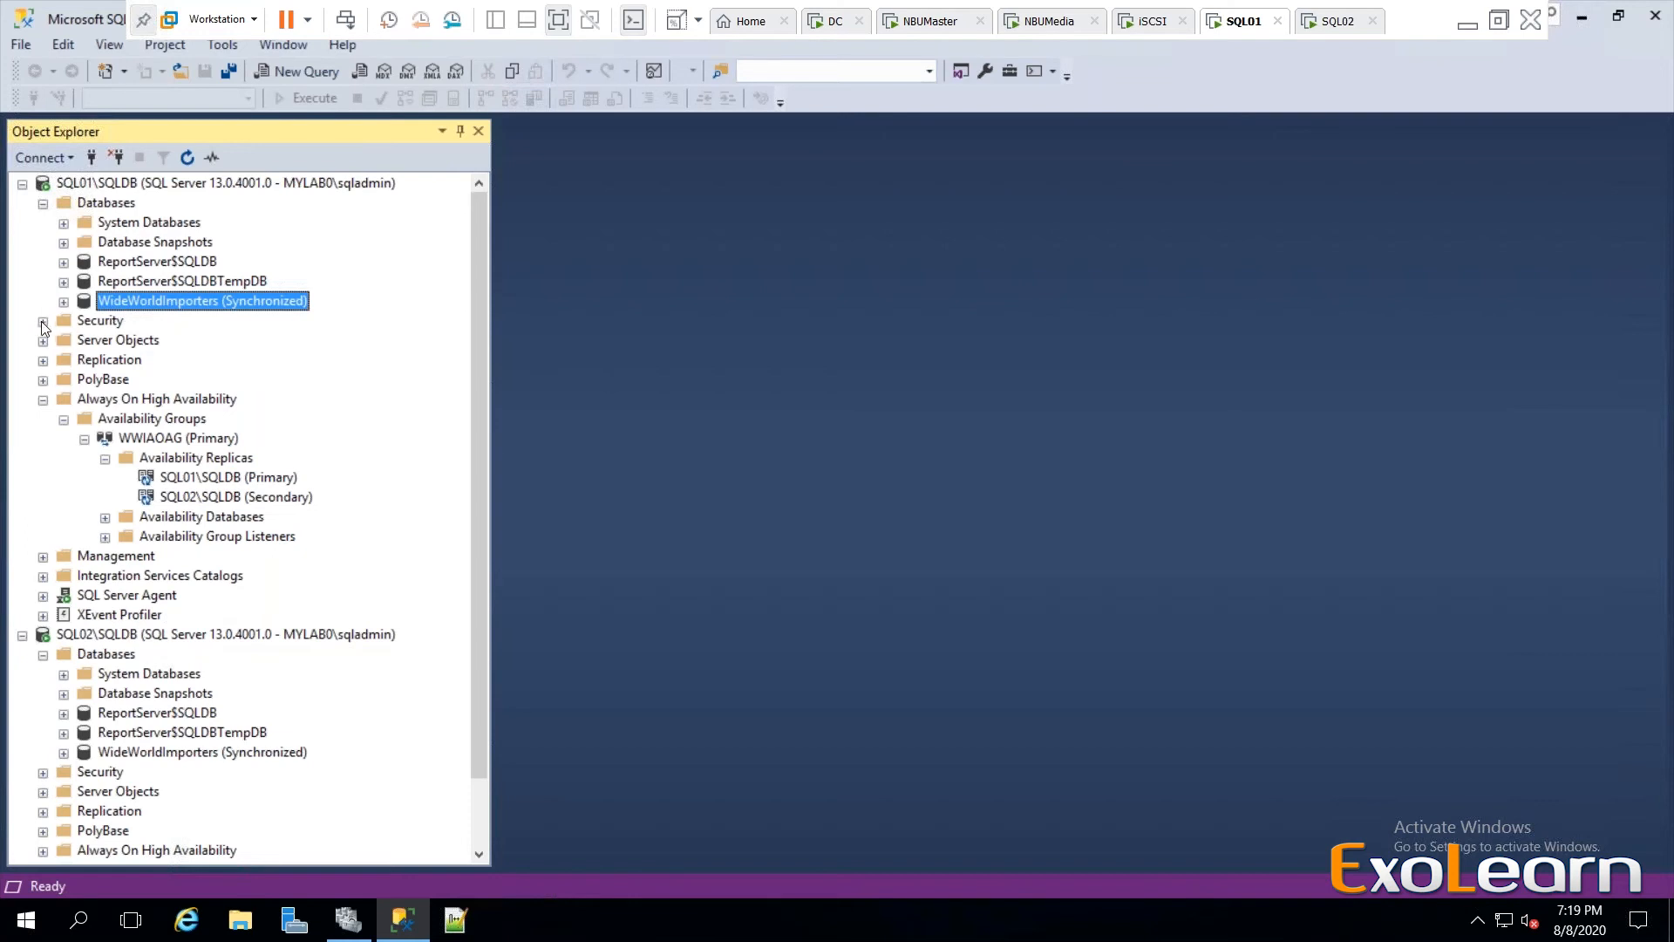
{"action": "left_click", "coordinate": [43, 322]}
{"action": "left_click", "coordinate": [63, 342]}
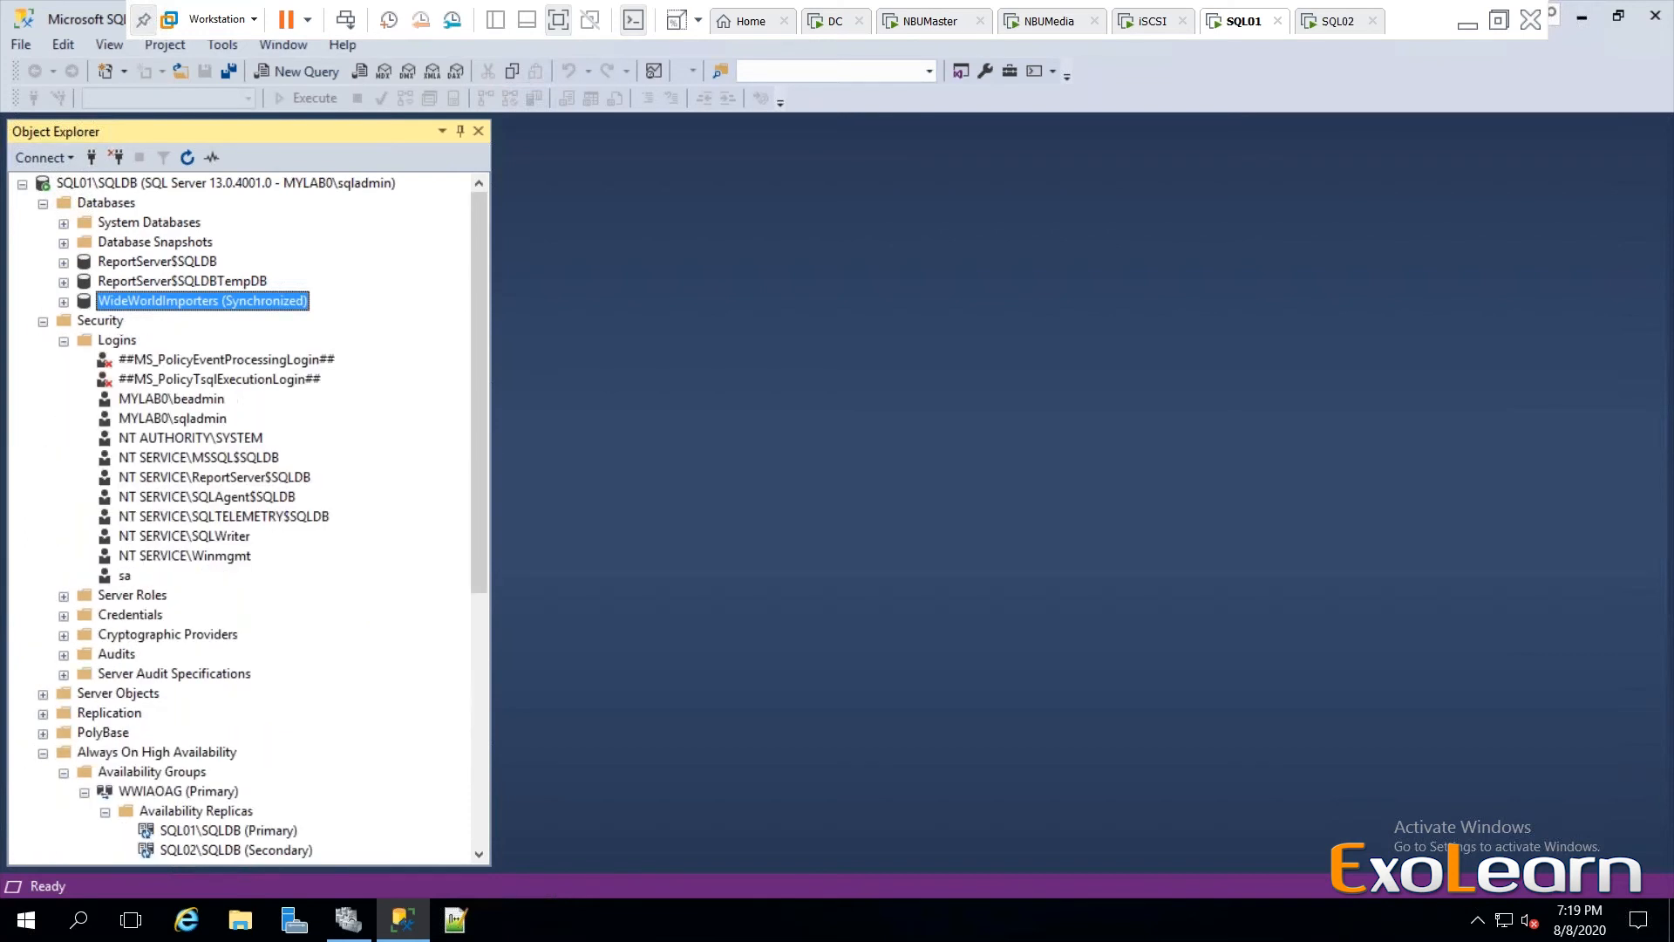
{"action": "left_click", "coordinate": [172, 420]}
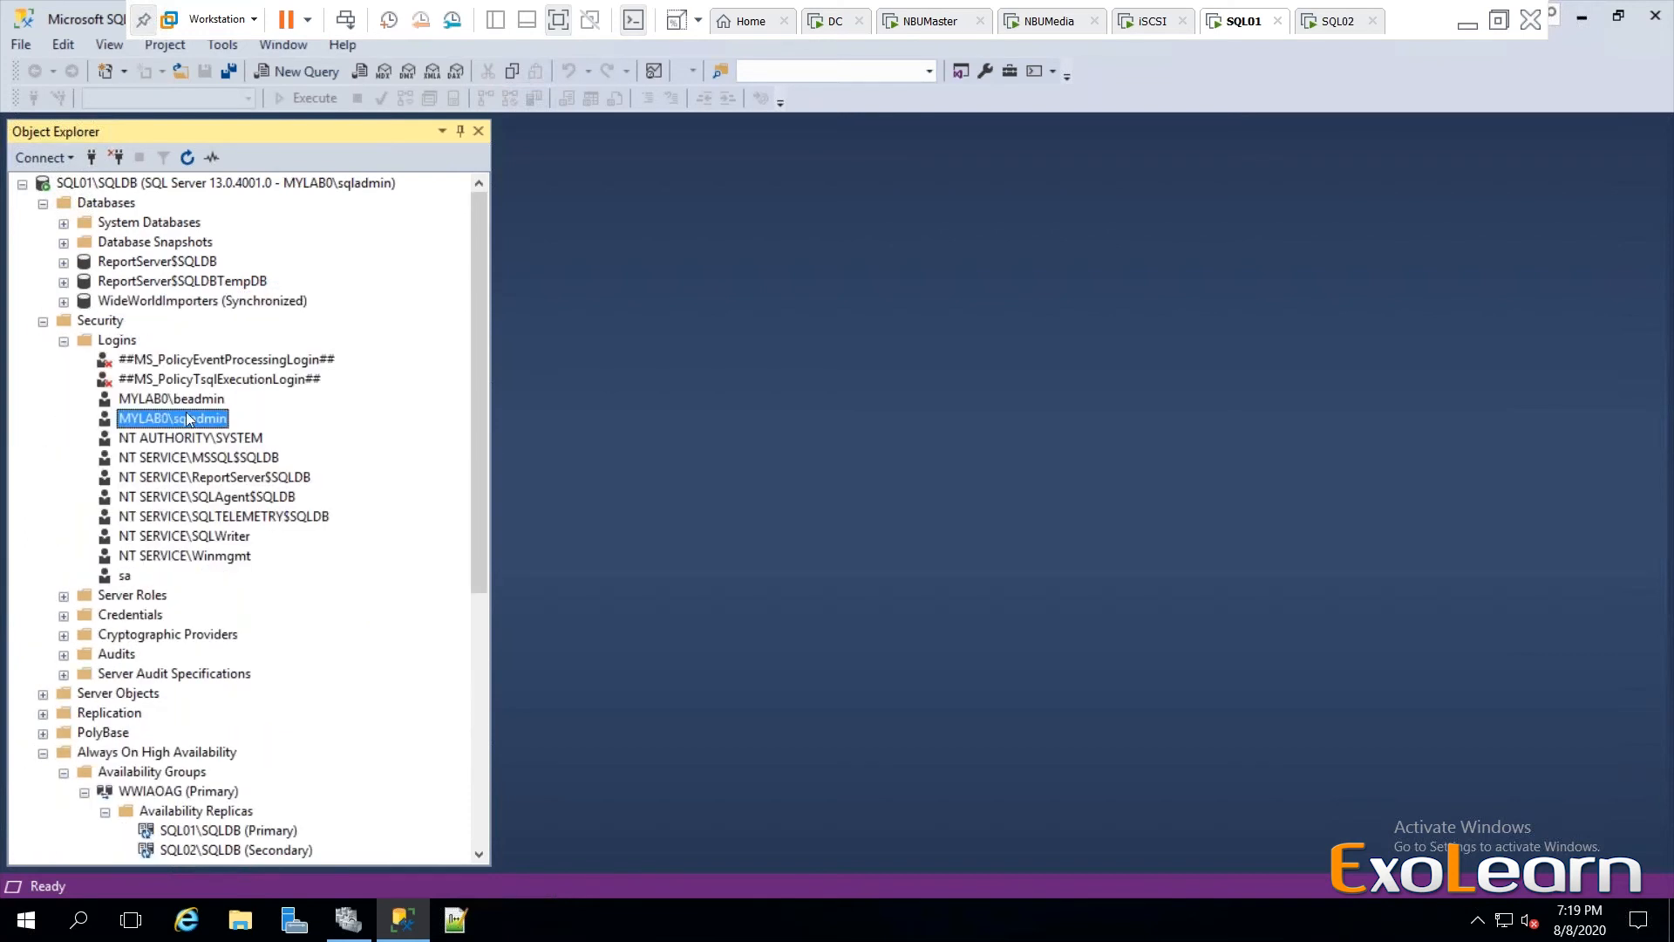
{"action": "left_click", "coordinate": [193, 405]}
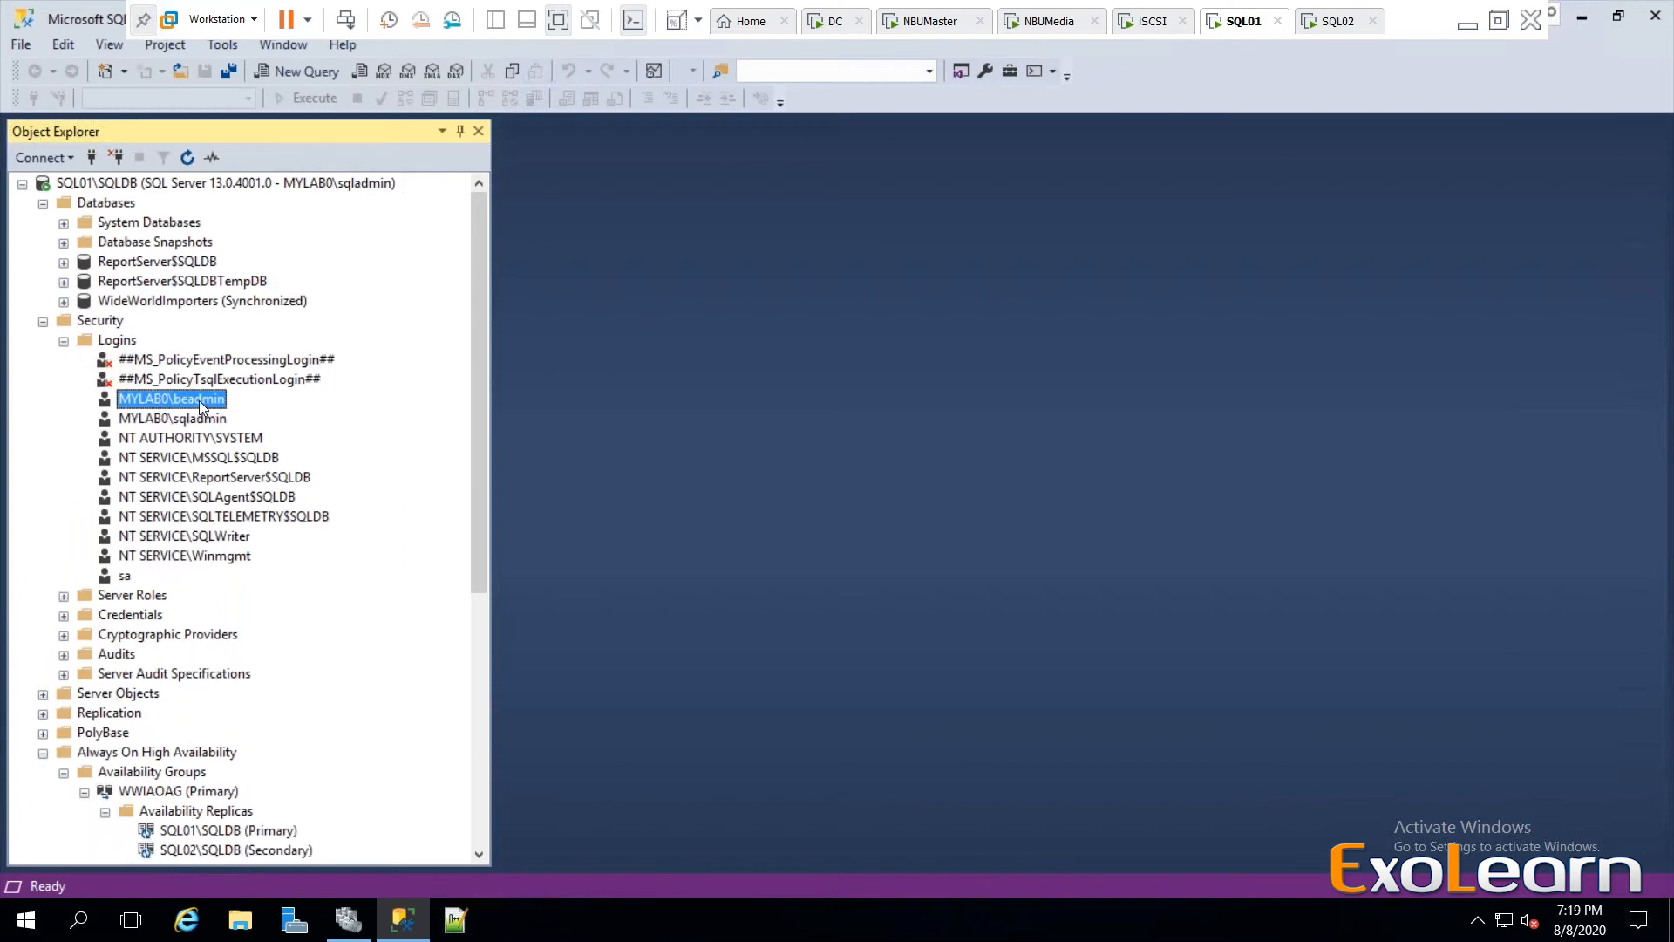
{"action": "right_click", "coordinate": [200, 406]}
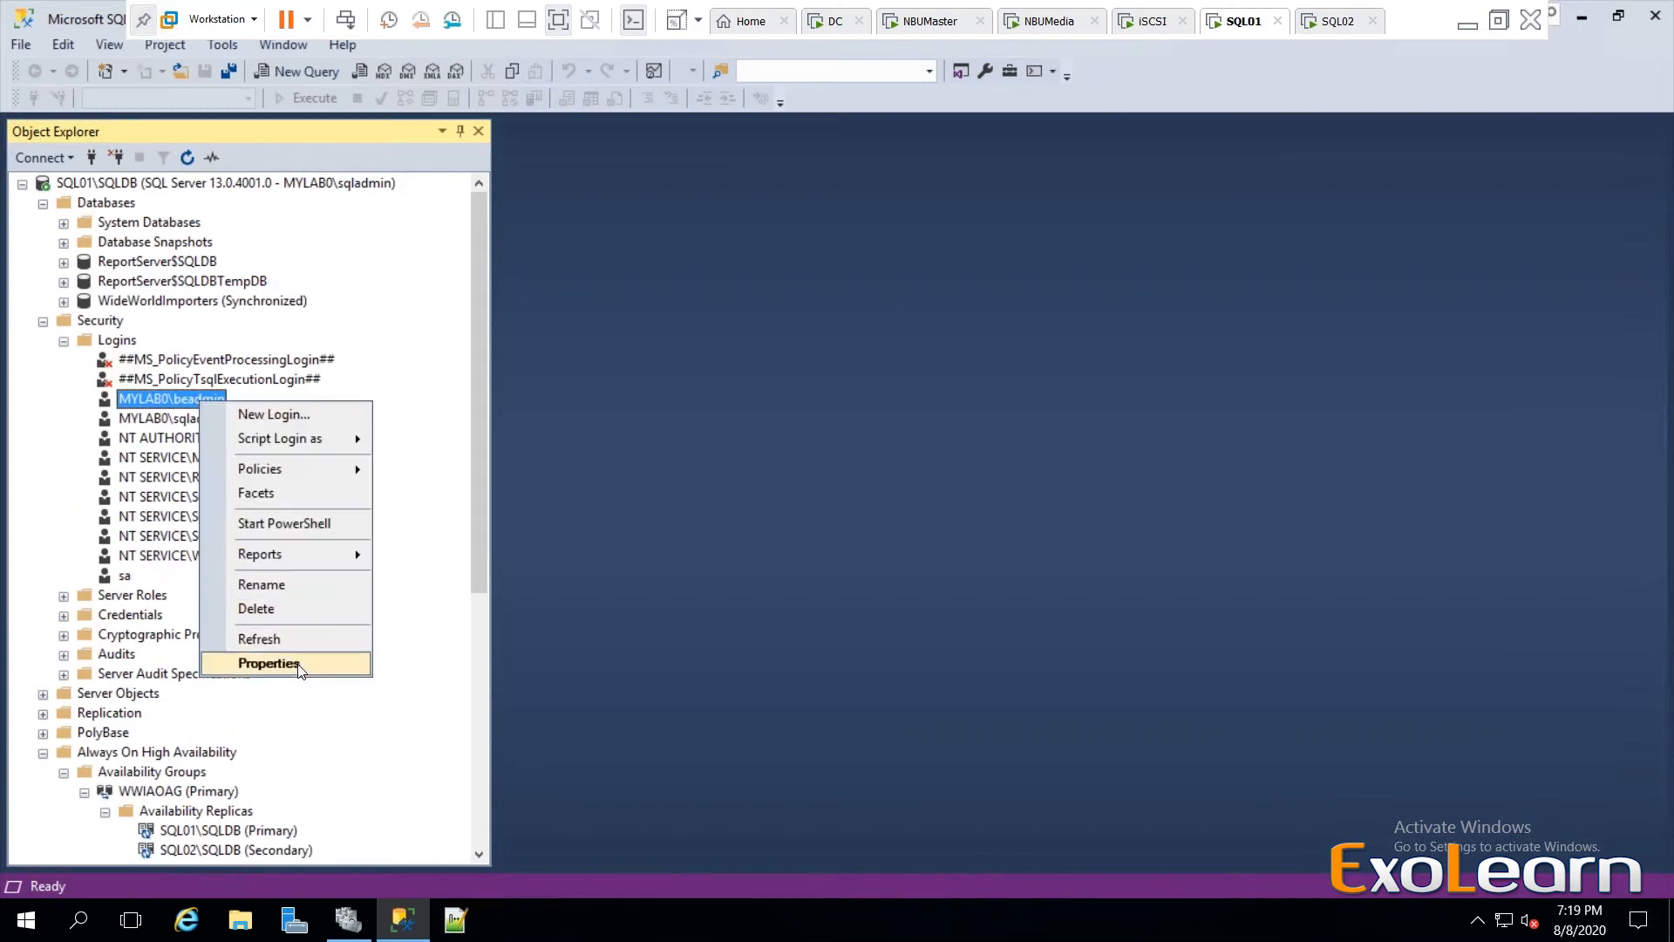
{"action": "left_click", "coordinate": [269, 664]}
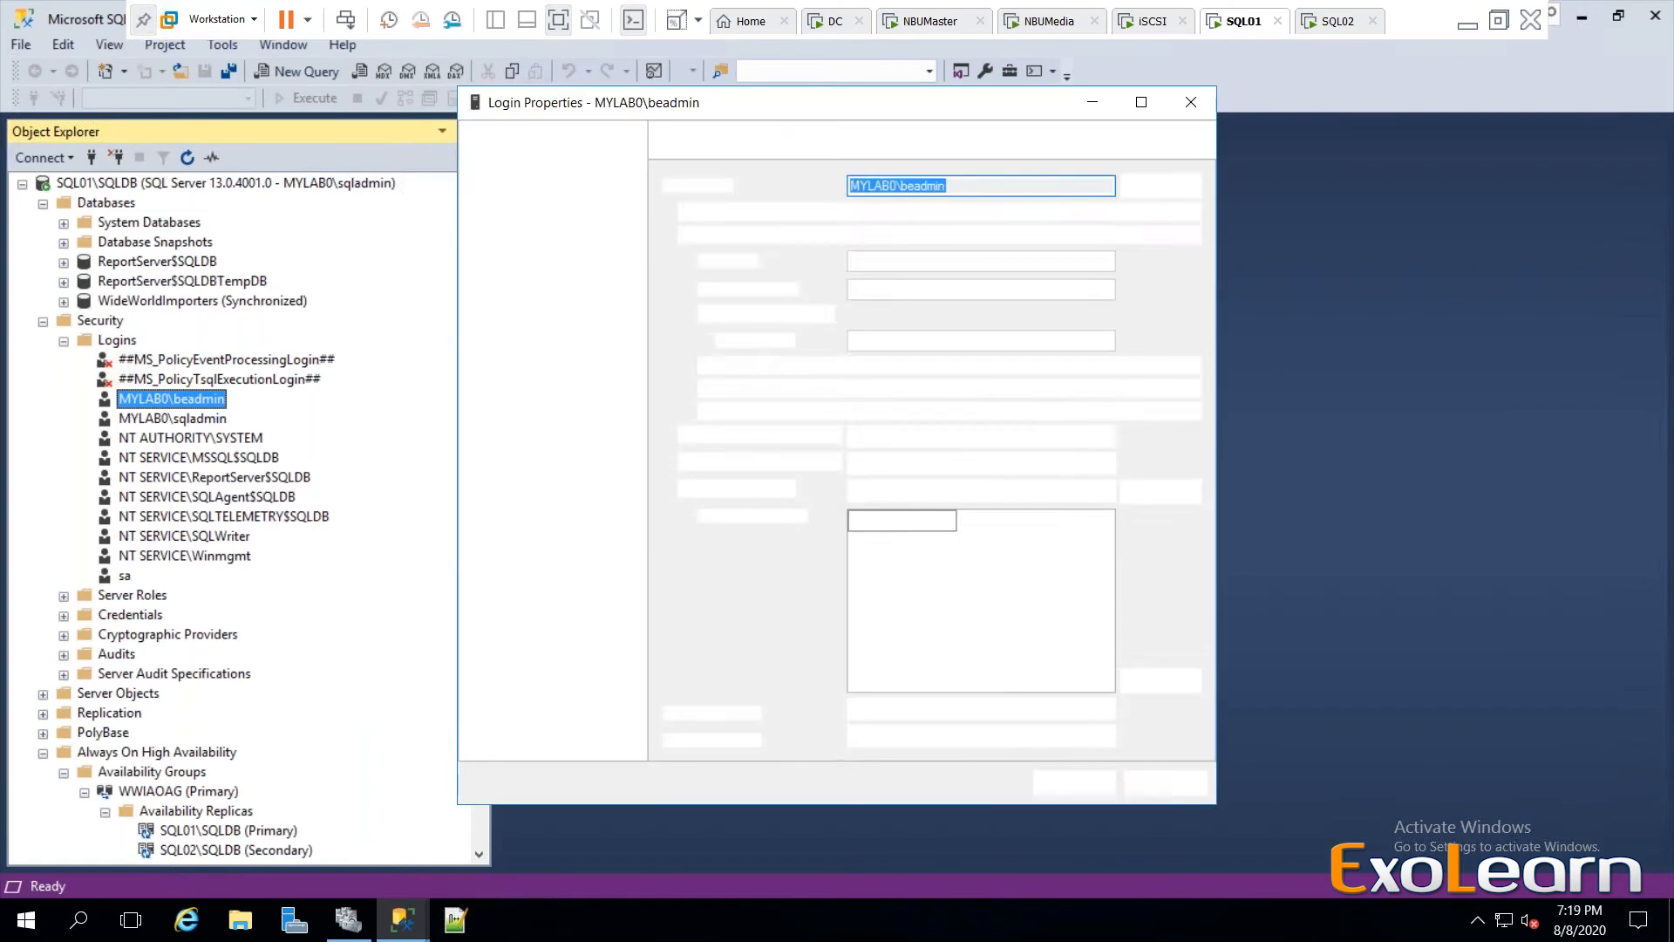
{"action": "left_click", "coordinate": [523, 169]}
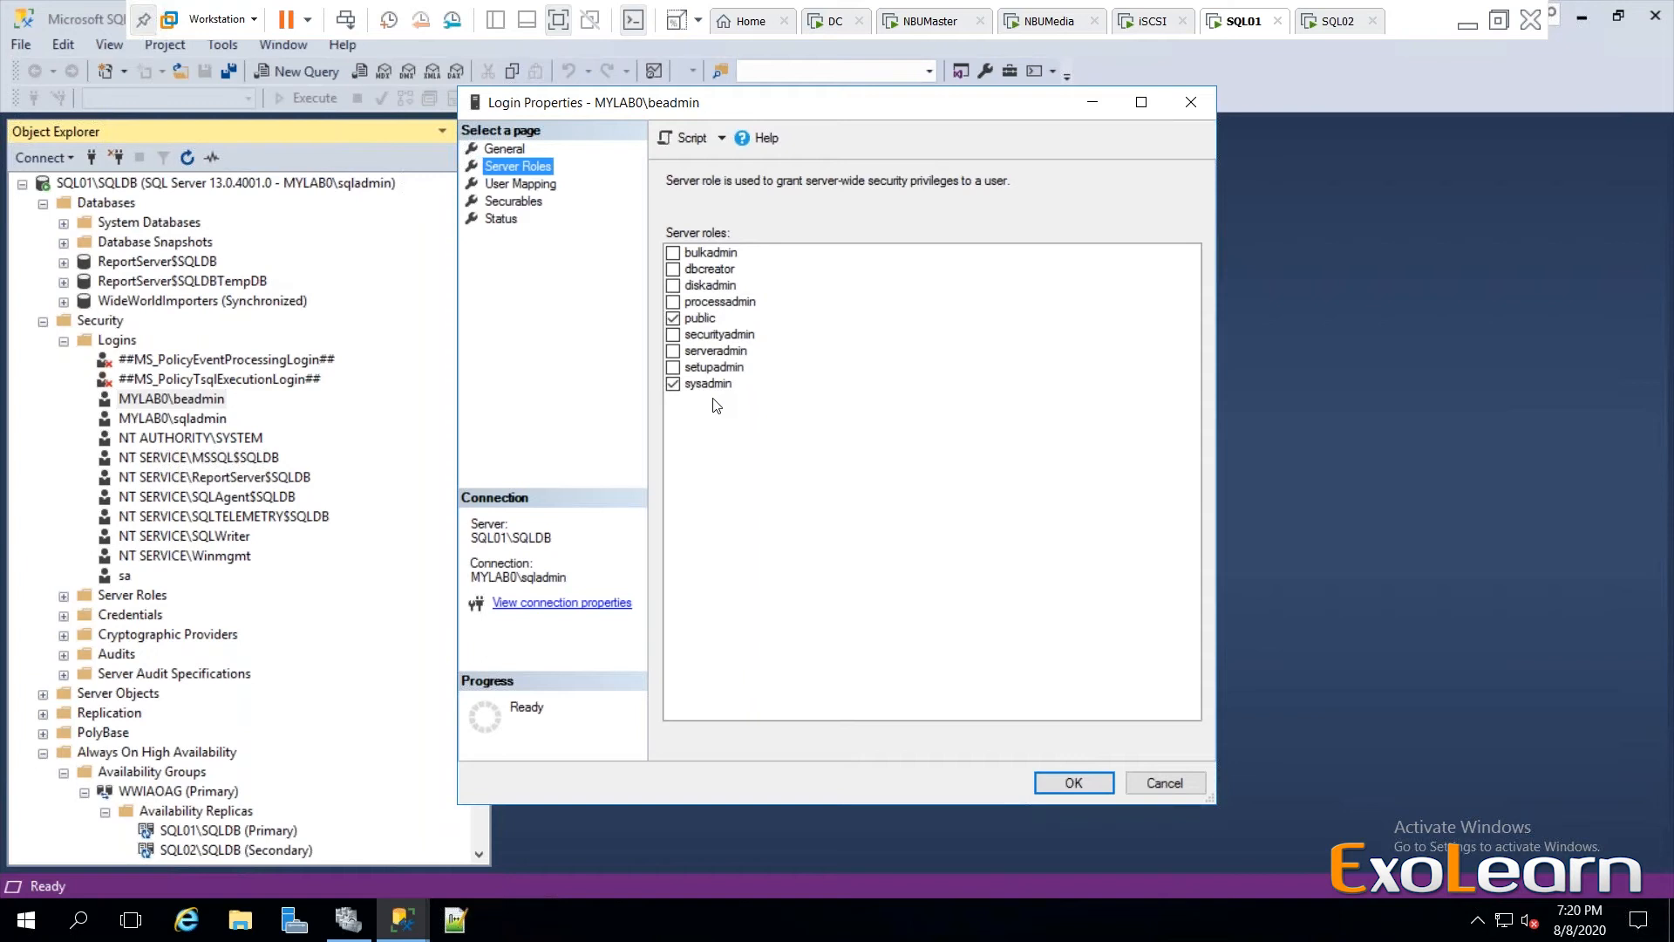
{"action": "left_click", "coordinate": [1162, 783]}
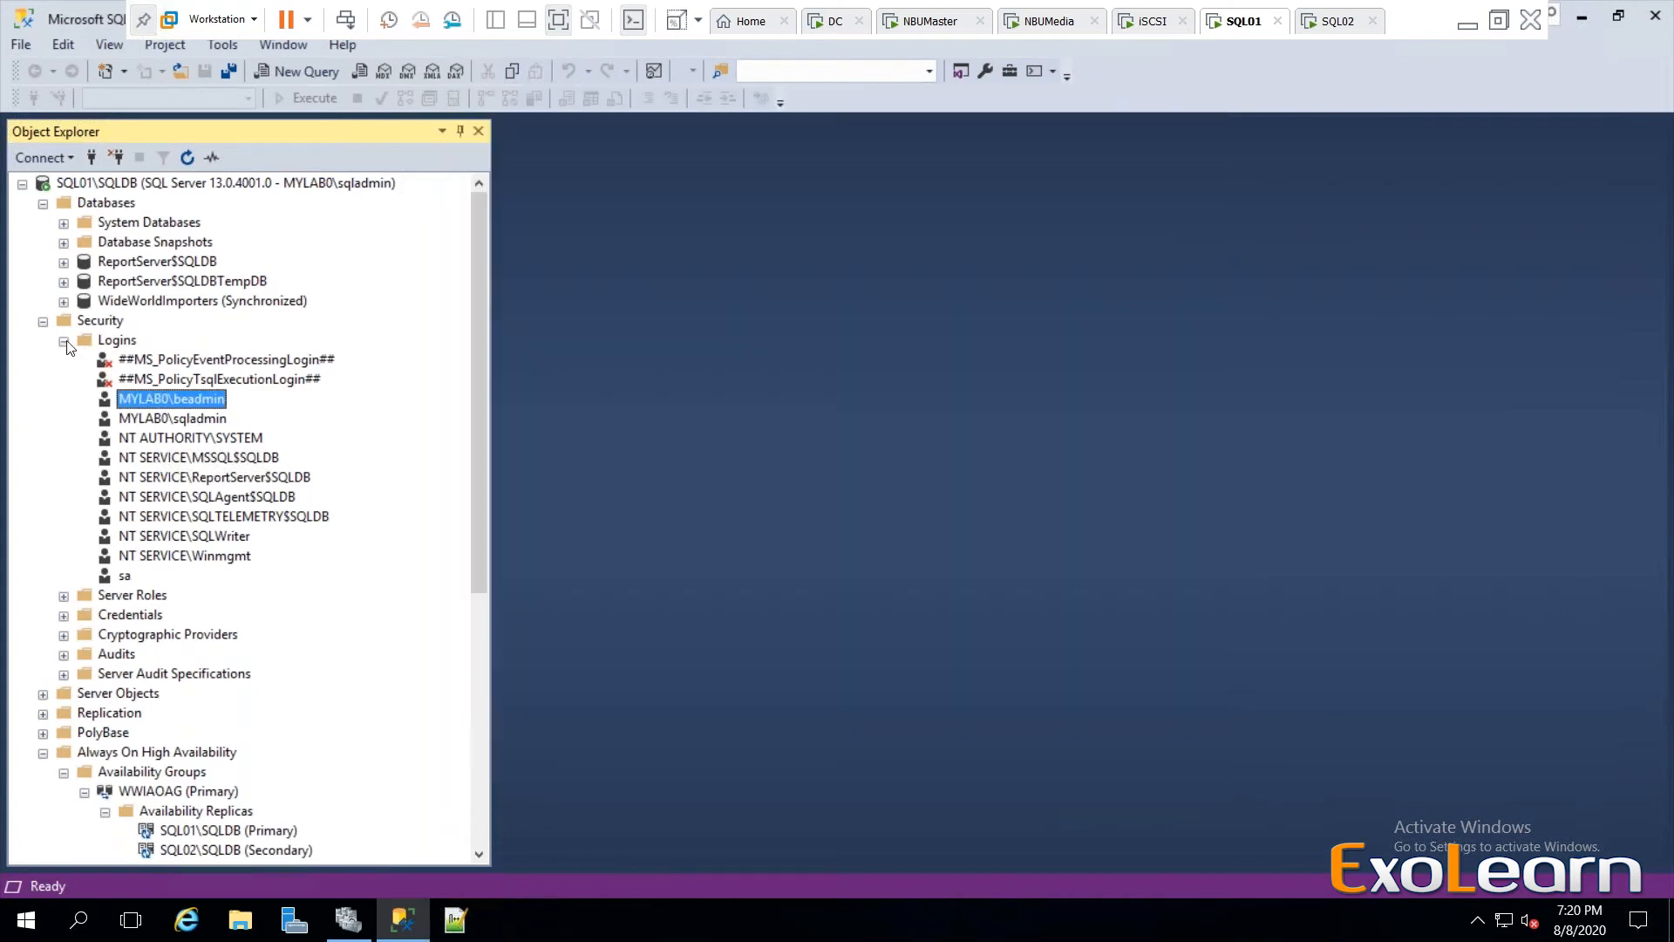
Collapse the Security and Always On folders of SQL01\SQLDB and the Databases folder of SQL02\SQLDB, and minimize Management Studio.
{"action": "left_click", "coordinate": [64, 341]}
{"action": "left_click", "coordinate": [42, 321]}
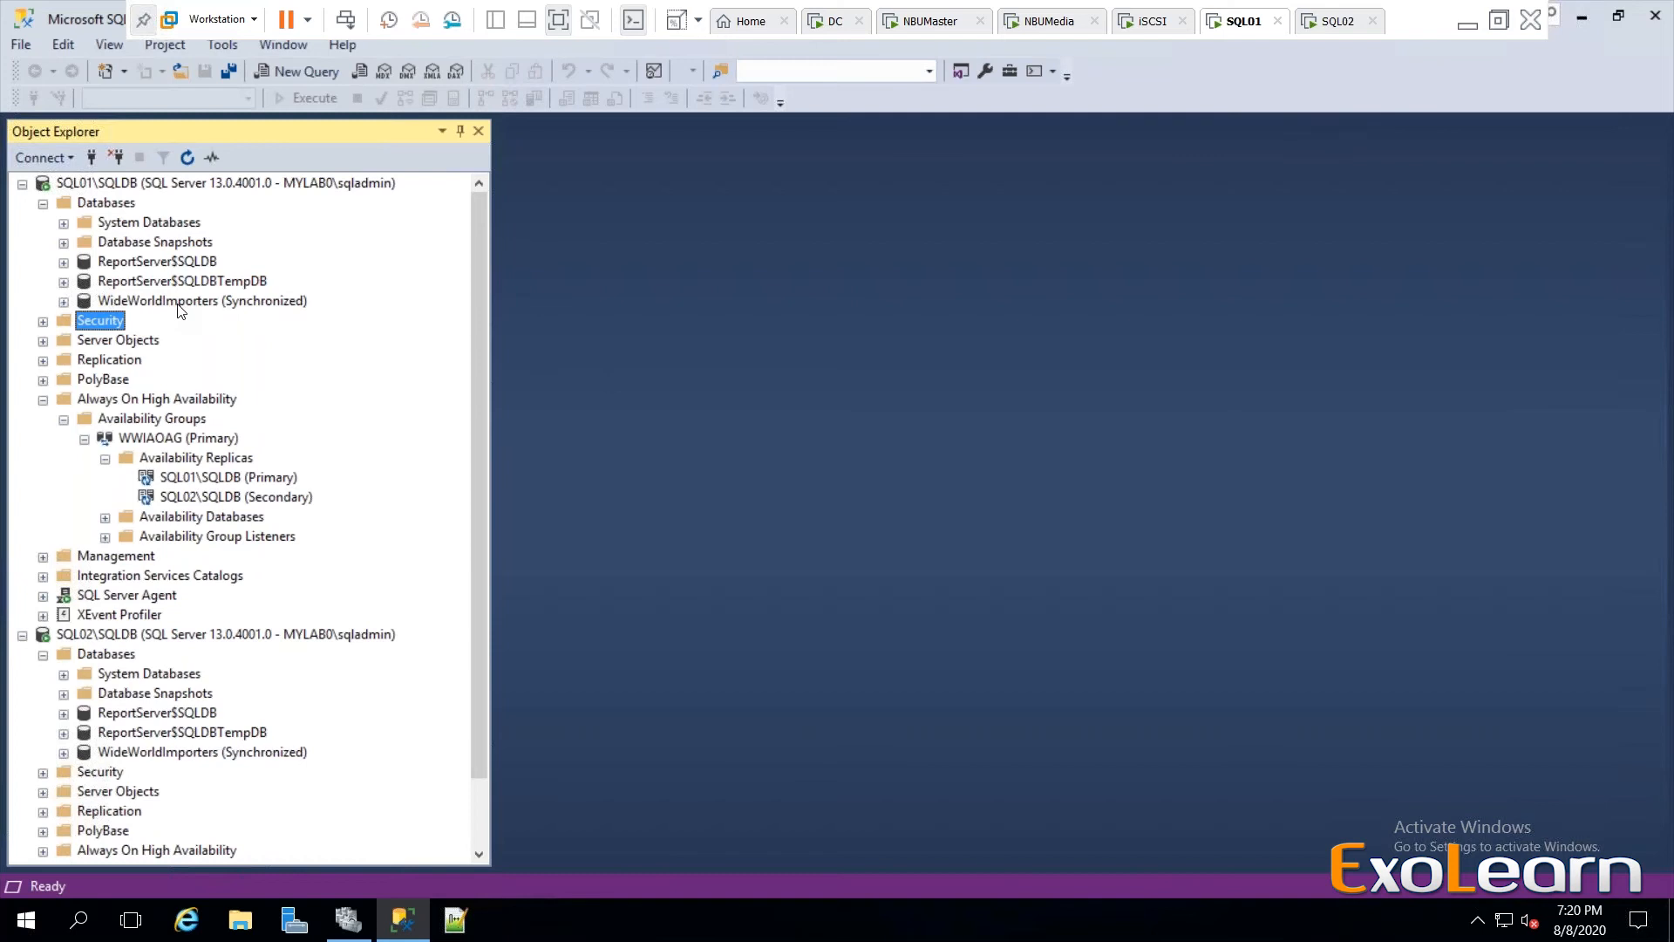
{"action": "left_click", "coordinate": [42, 400]}
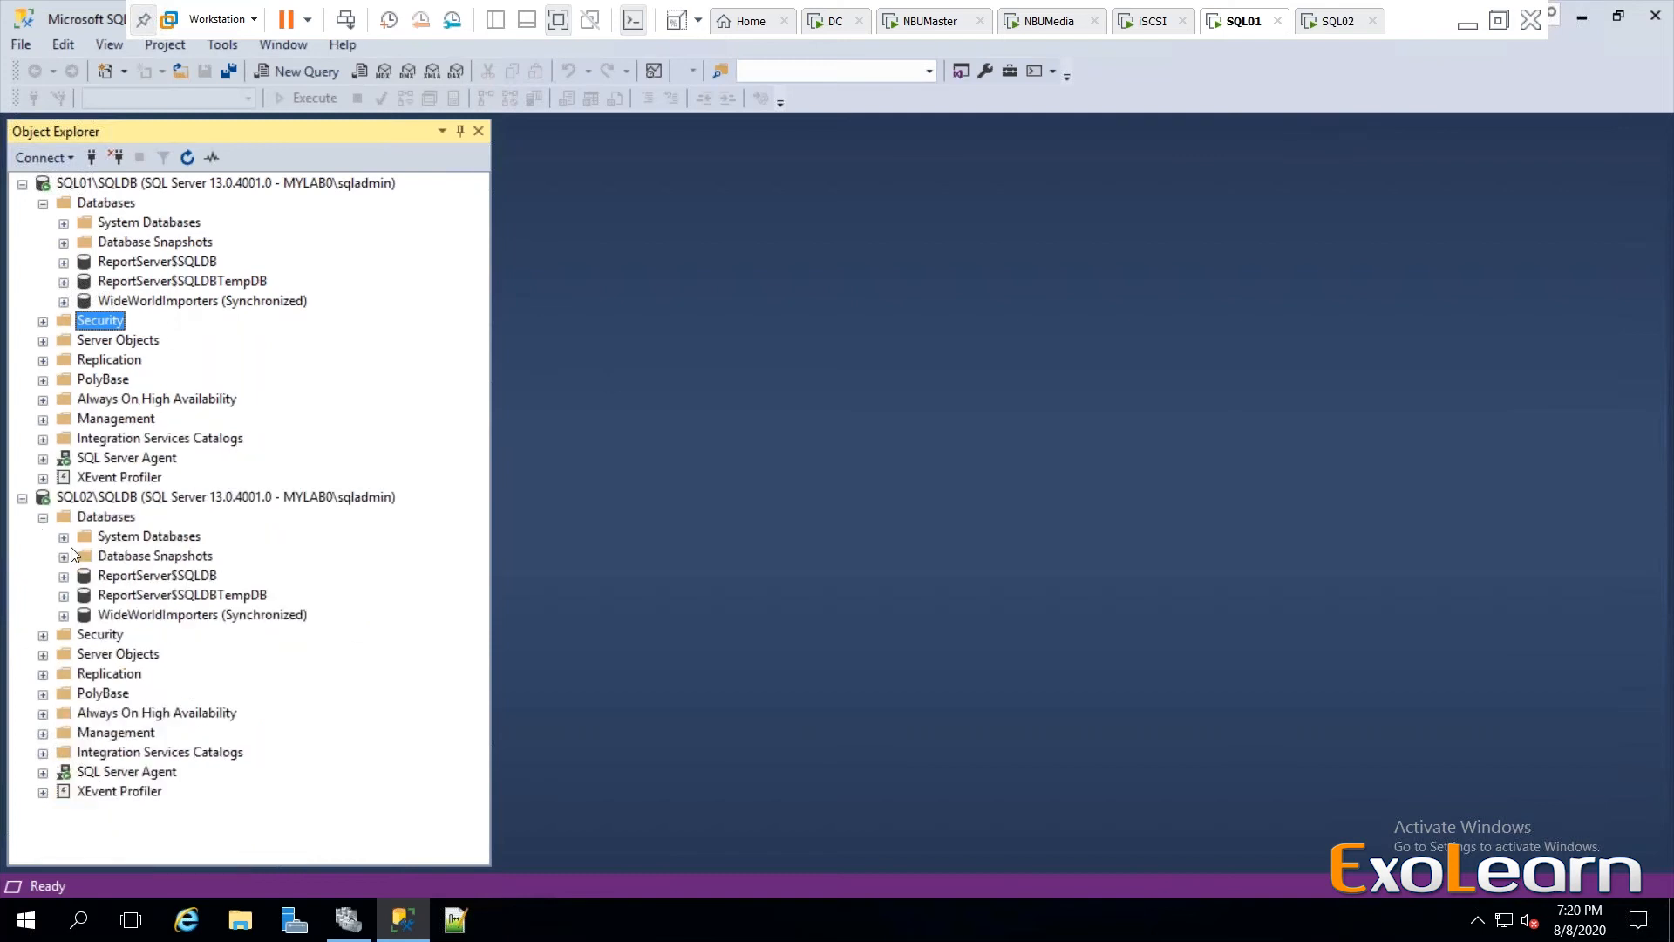
{"action": "left_click", "coordinate": [43, 518]}
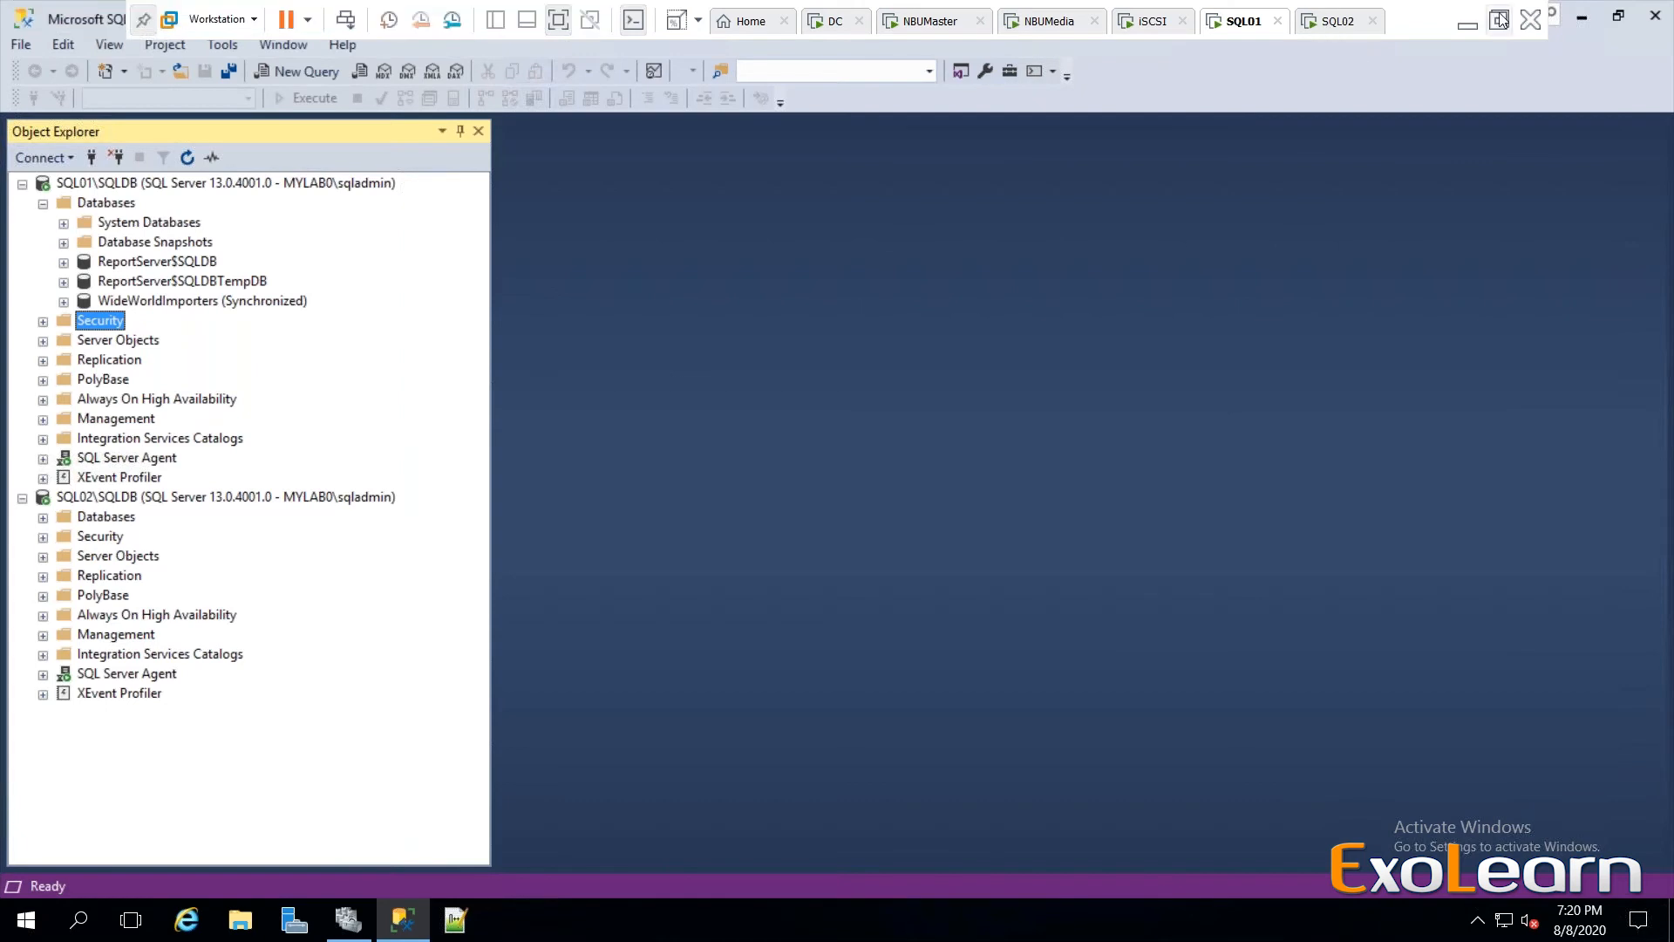
{"action": "left_click", "coordinate": [1584, 19]}
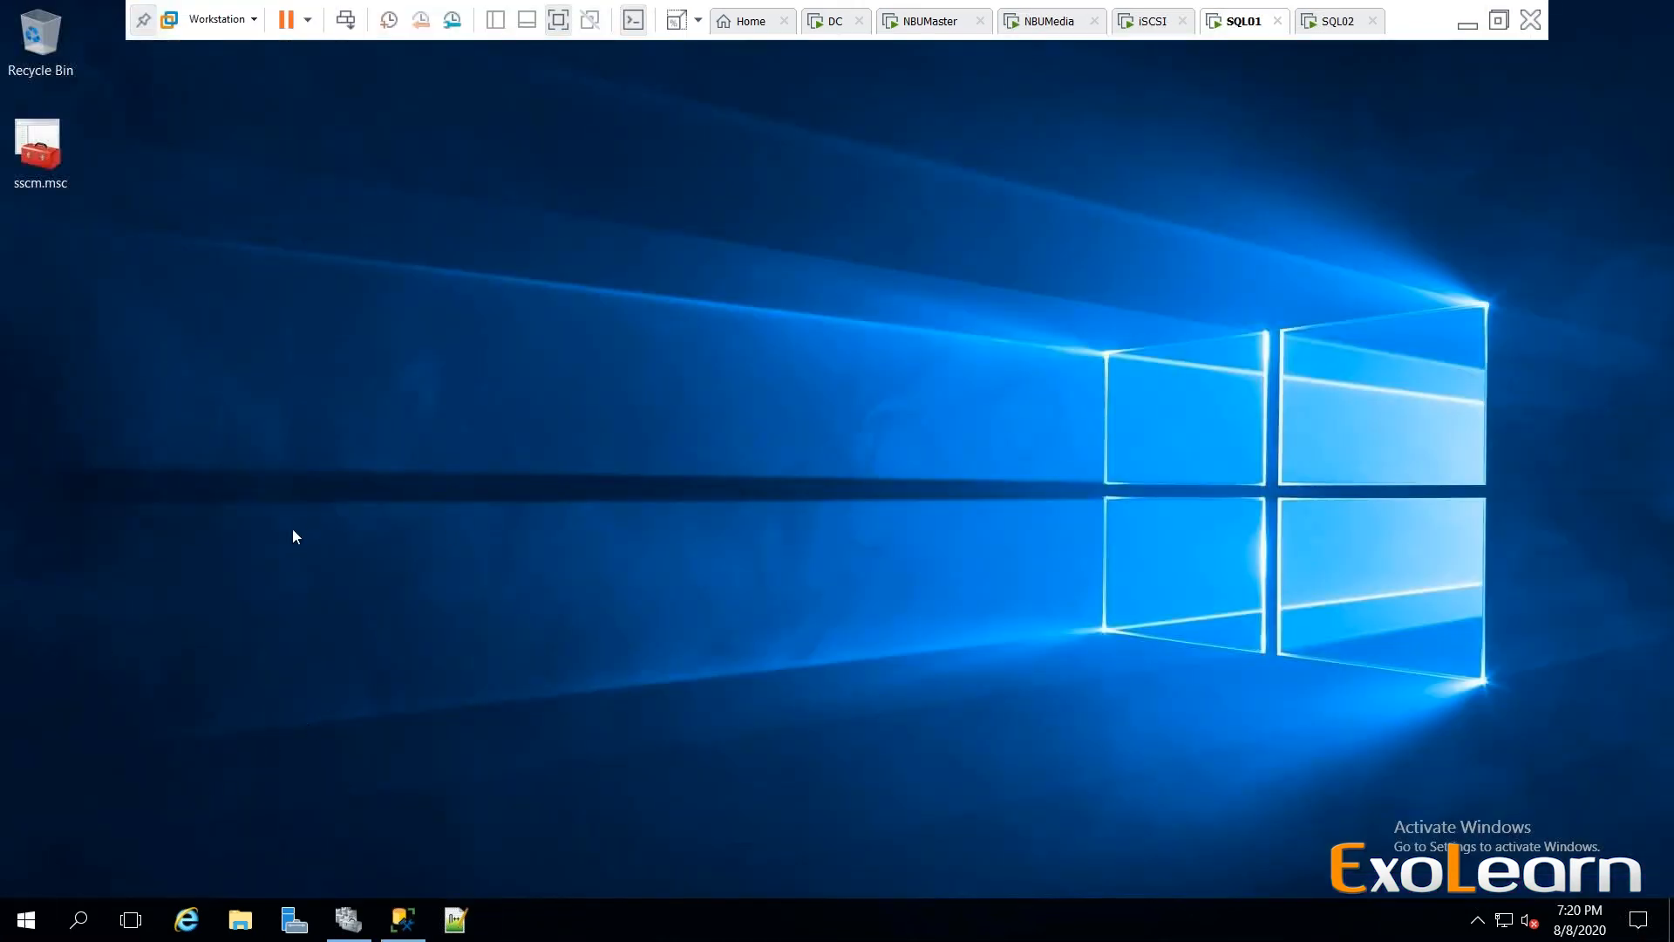
Launch the NetBackup MS SQL Client on SQL01 as administrator, approve the elevation, and move its window toward the middle of the desktop.
{"action": "left_click", "coordinate": [22, 930]}
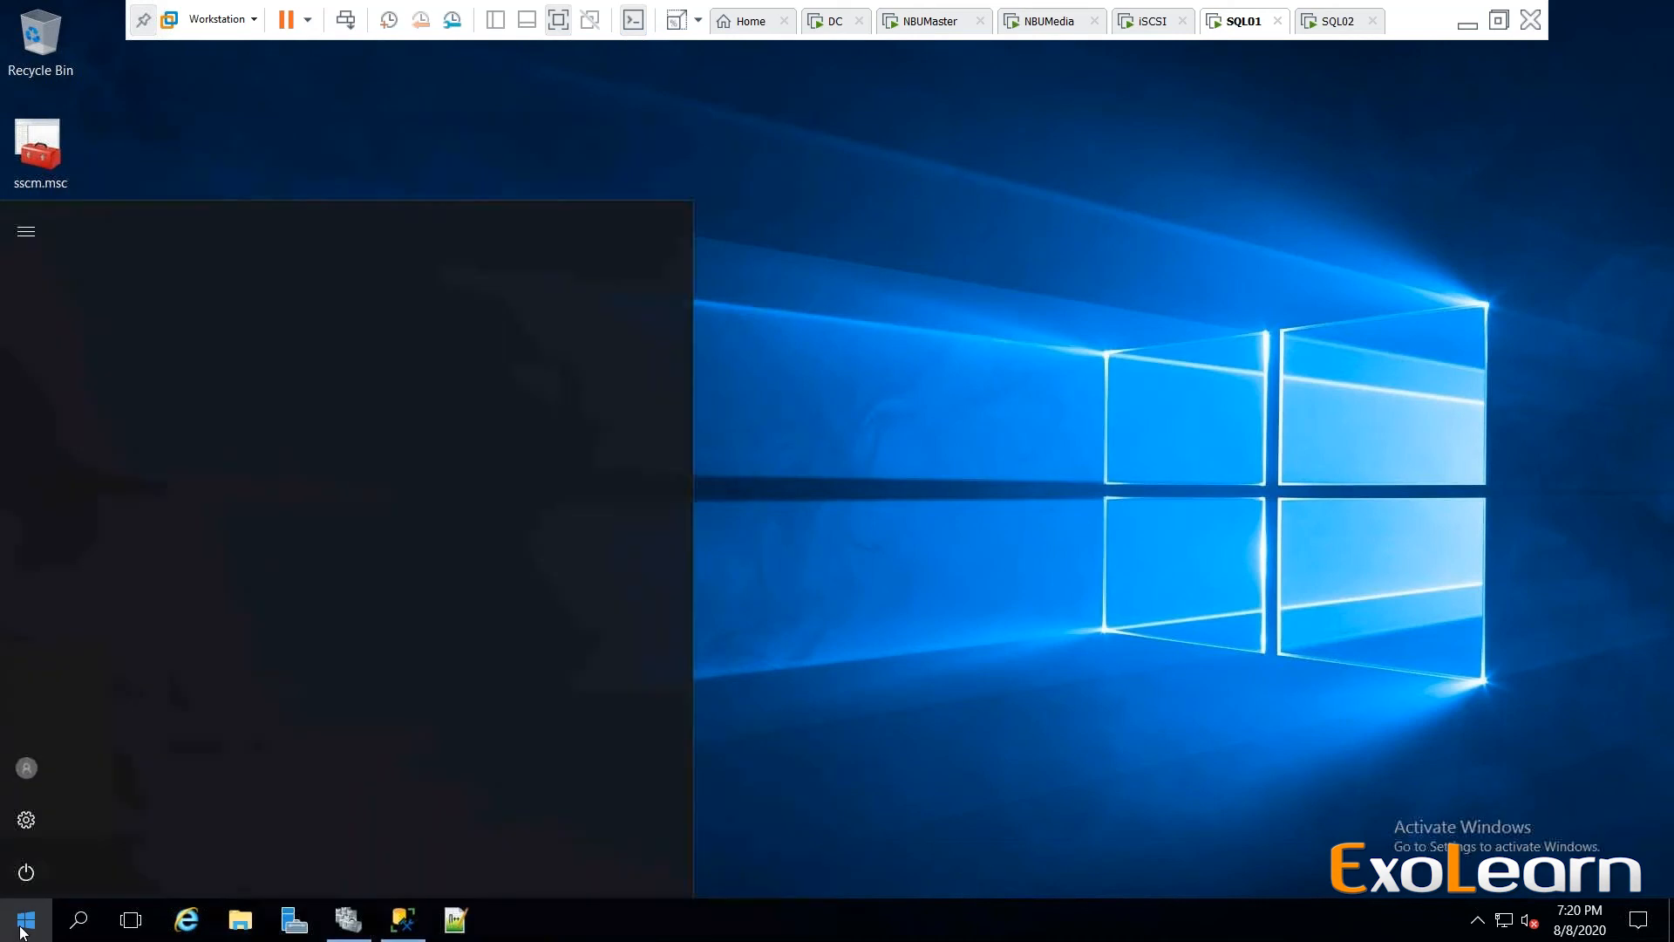
{"action": "left_click", "coordinate": [24, 922]}
{"action": "key", "text": "super"}
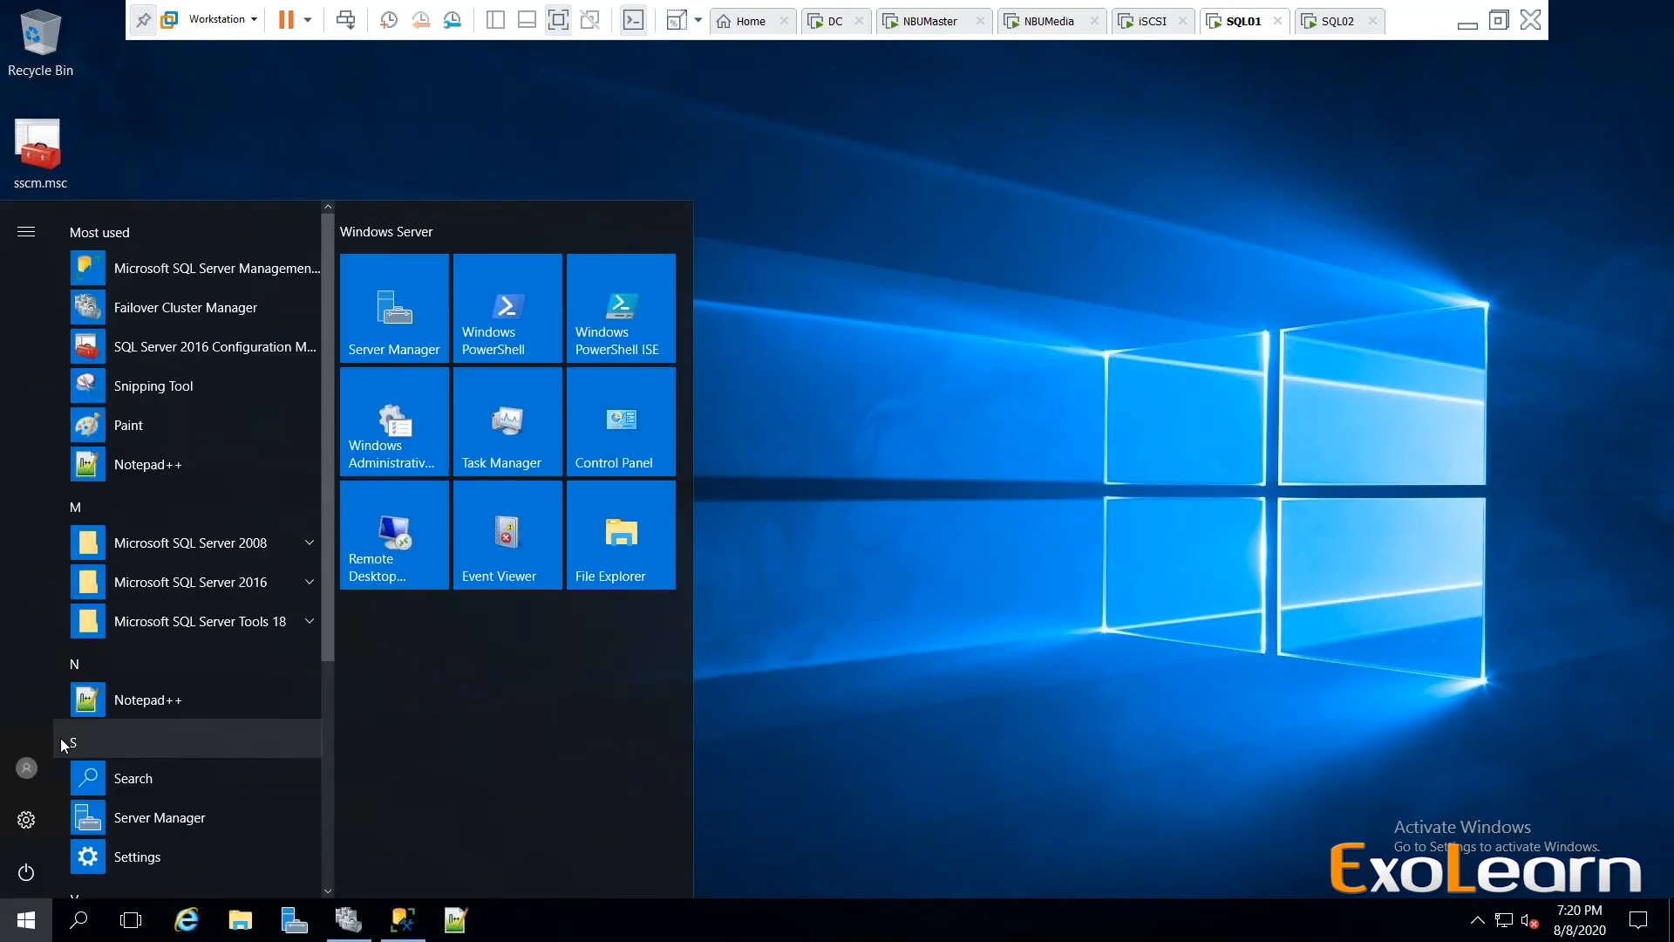
{"action": "scroll", "coordinate": [169, 699], "scroll_direction": "down", "scroll_amount": 5}
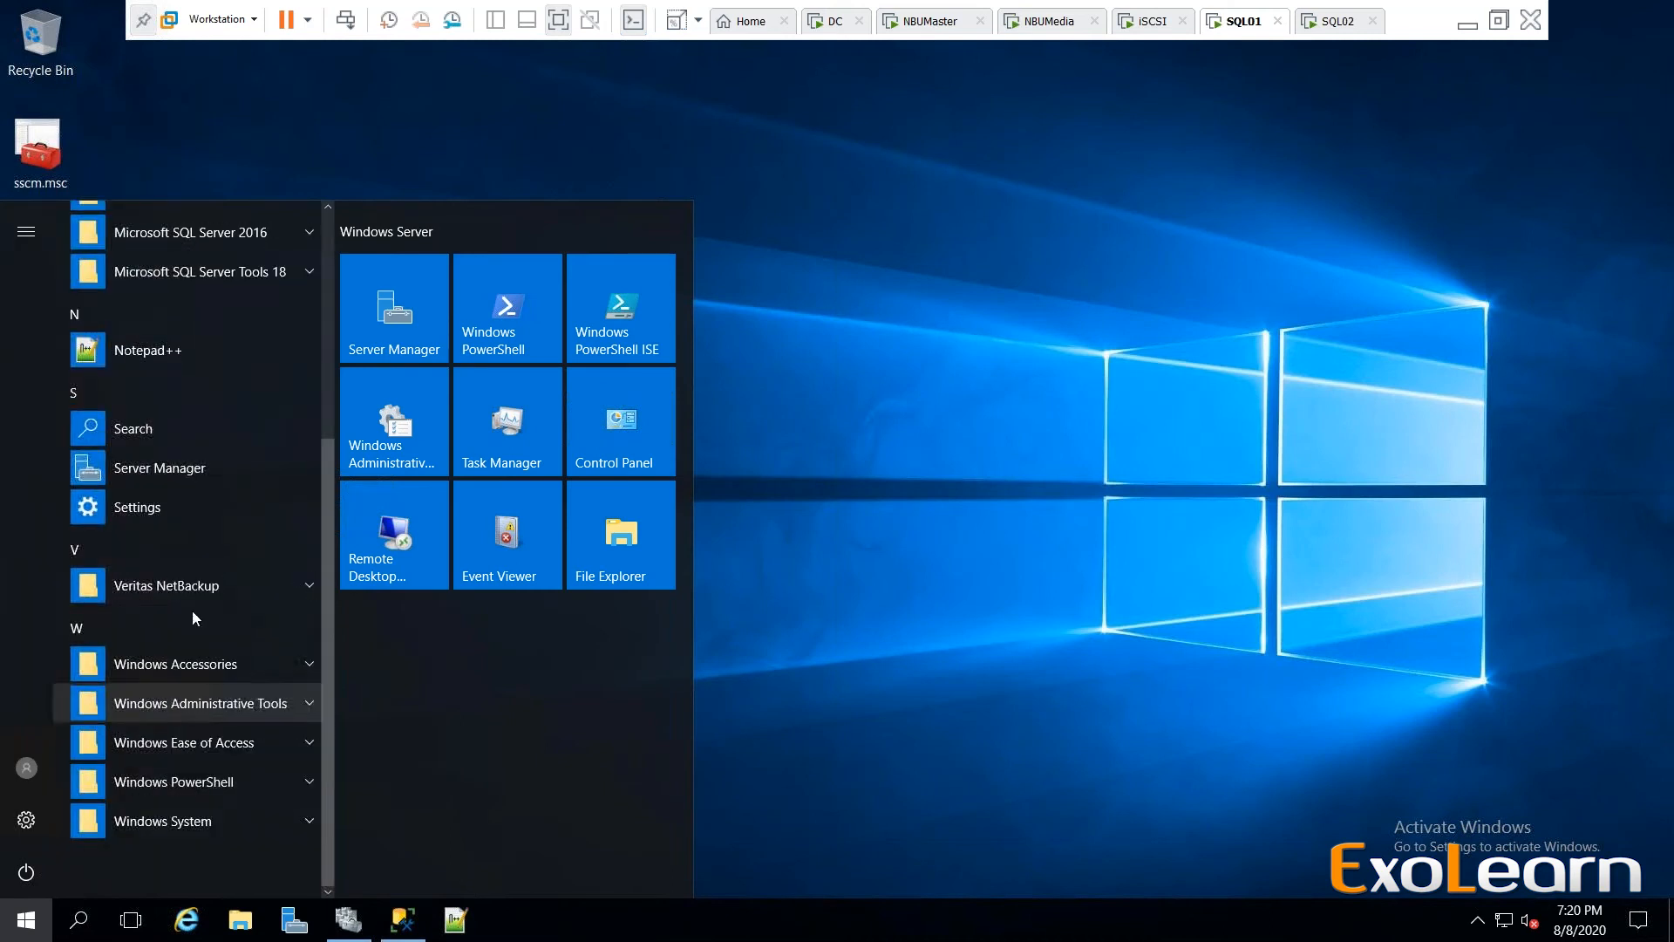
{"action": "left_click", "coordinate": [201, 586]}
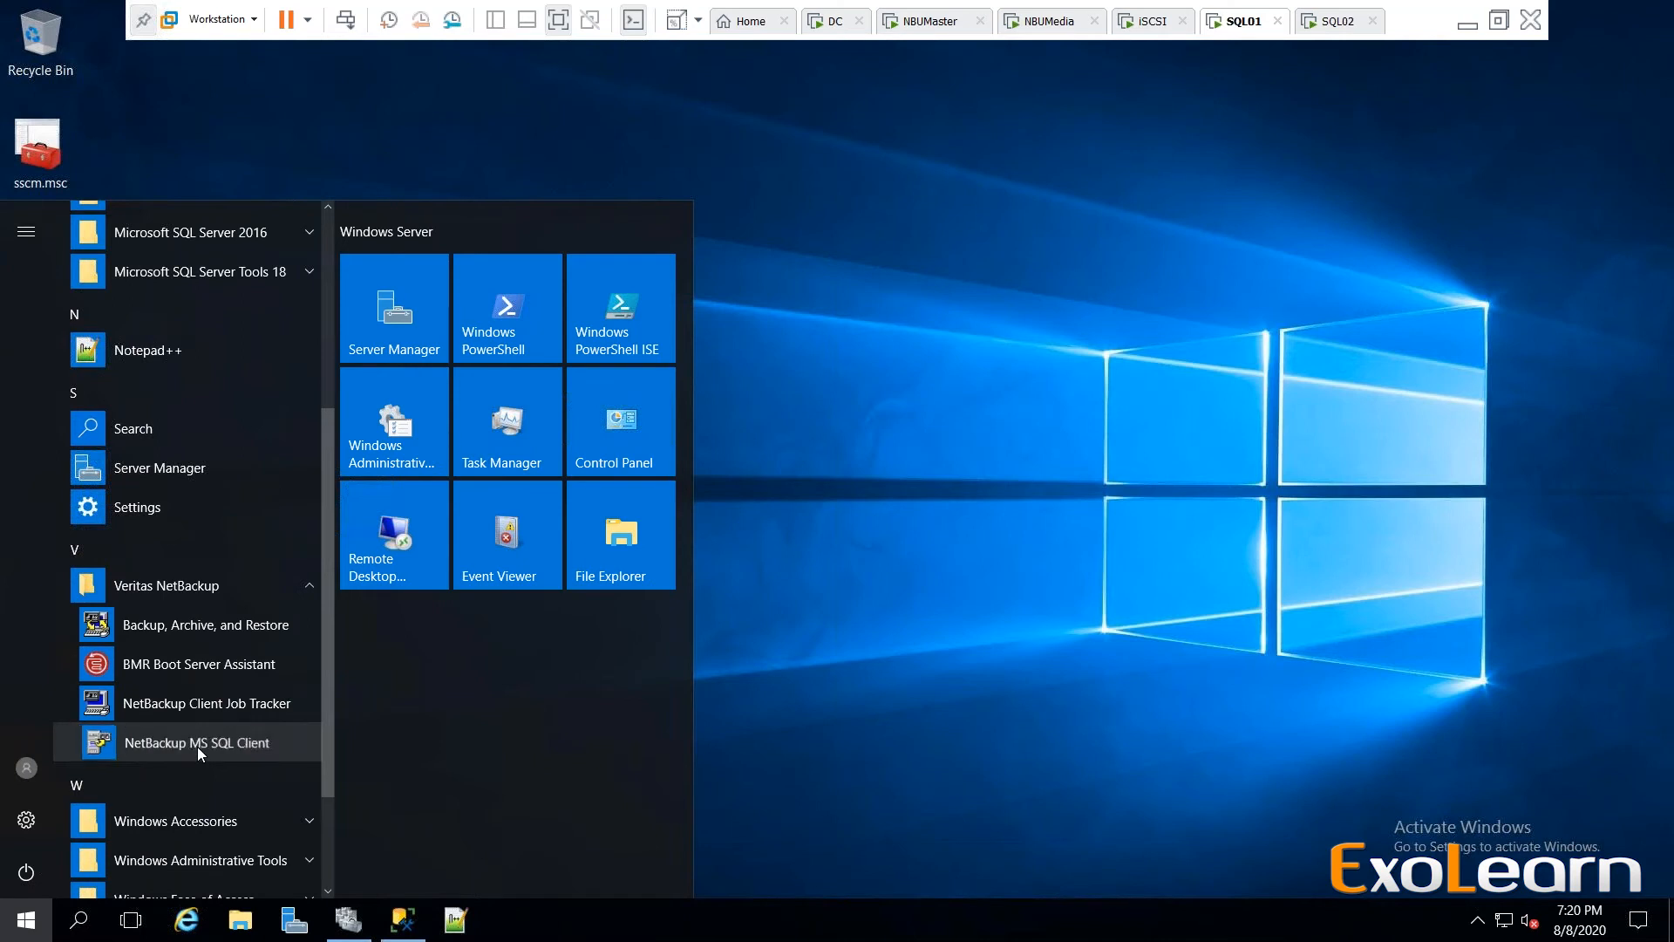
{"action": "right_click", "coordinate": [197, 747]}
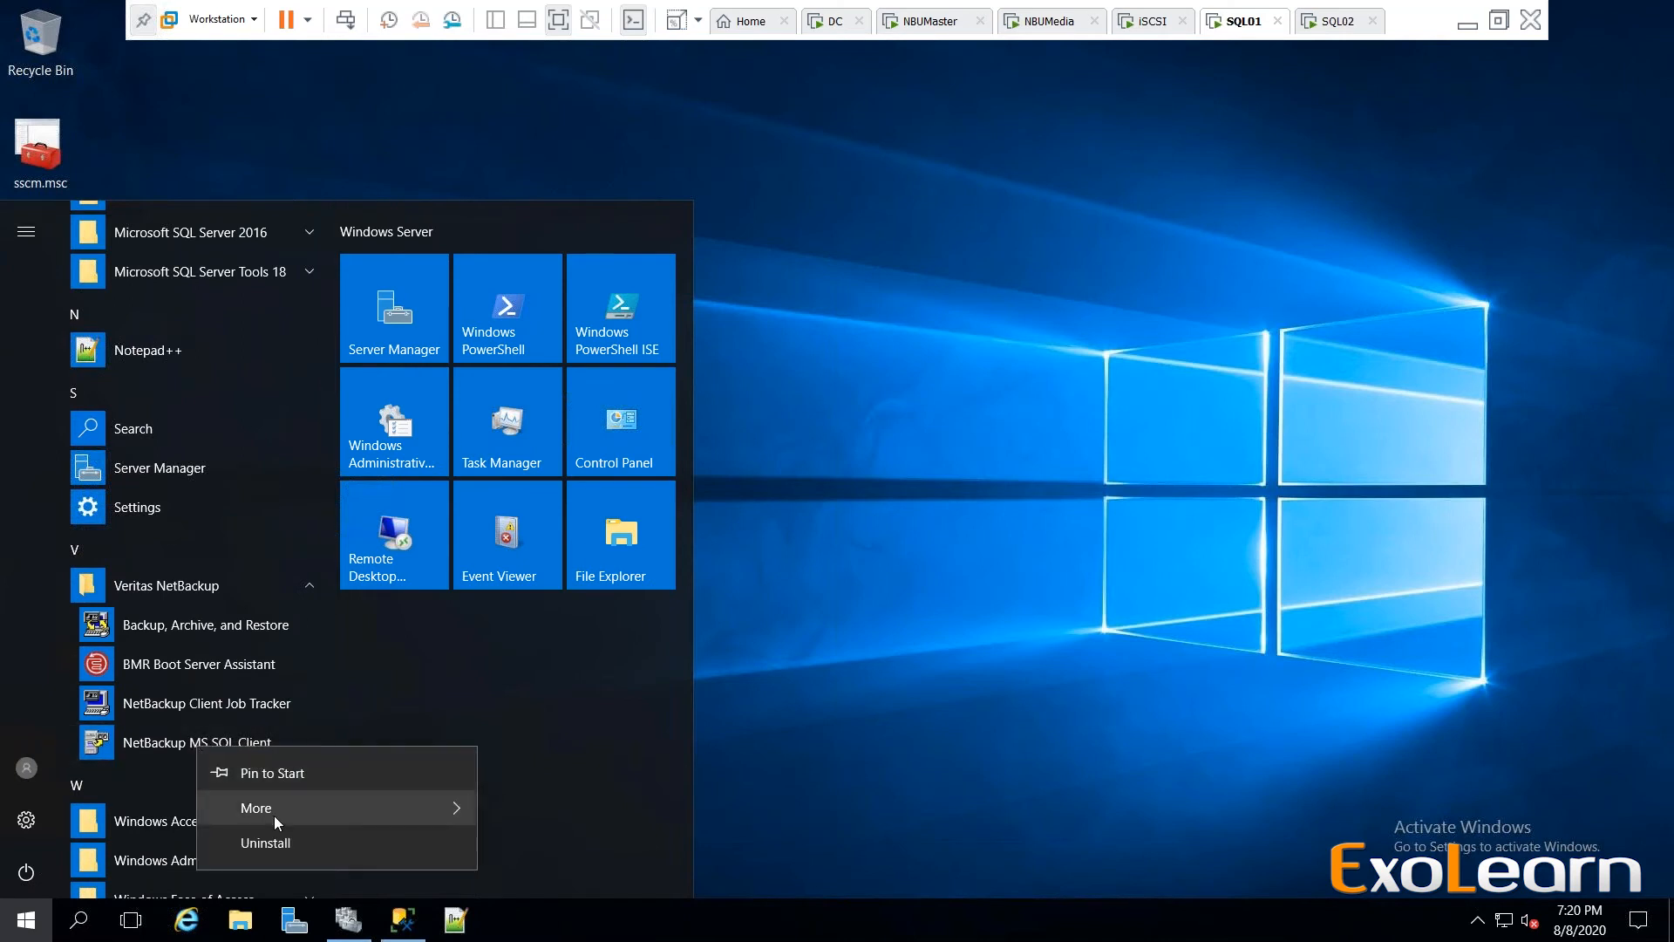
{"action": "mouse_move", "coordinate": [275, 818]}
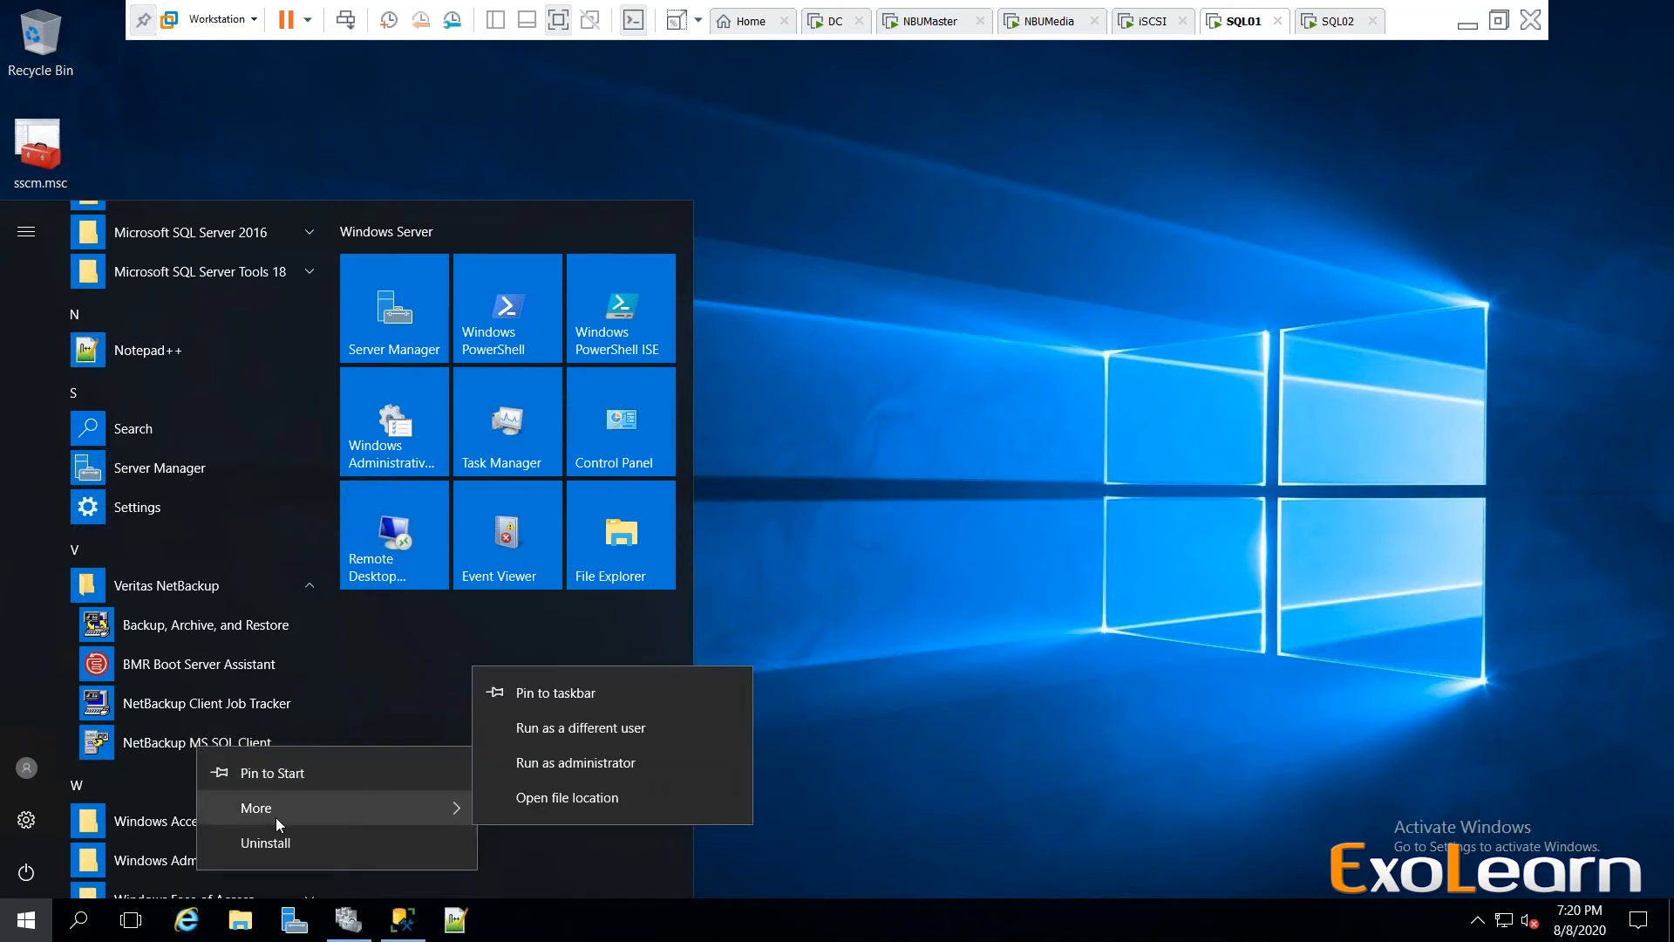
{"action": "left_click", "coordinate": [600, 767]}
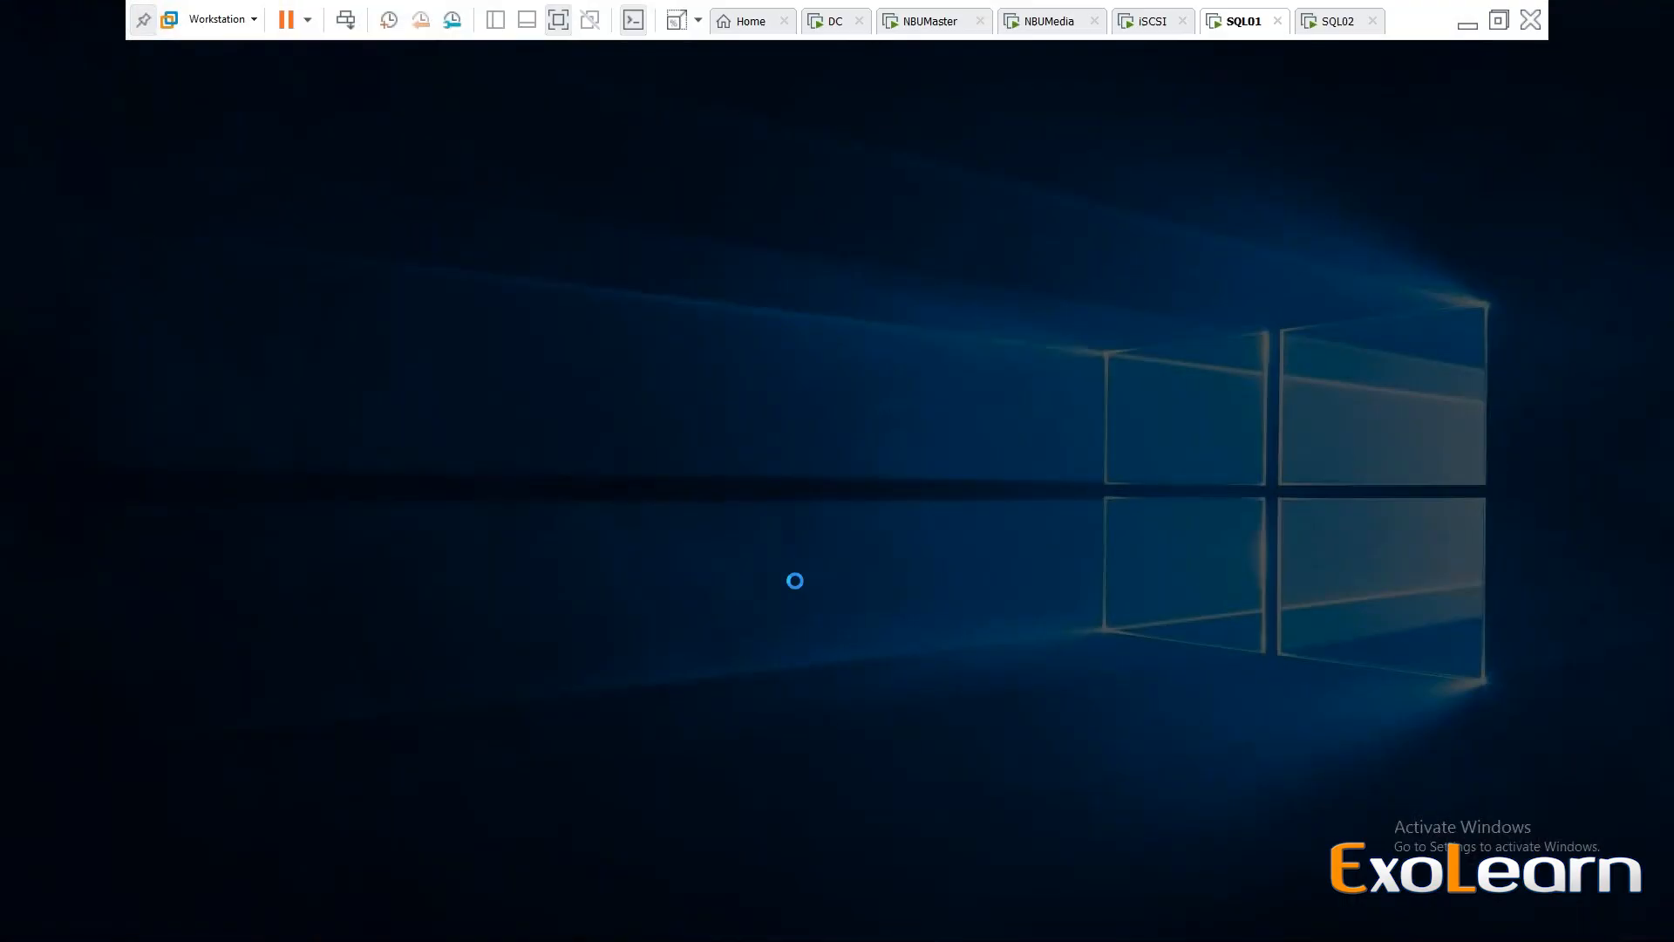
{"action": "left_click", "coordinate": [753, 616]}
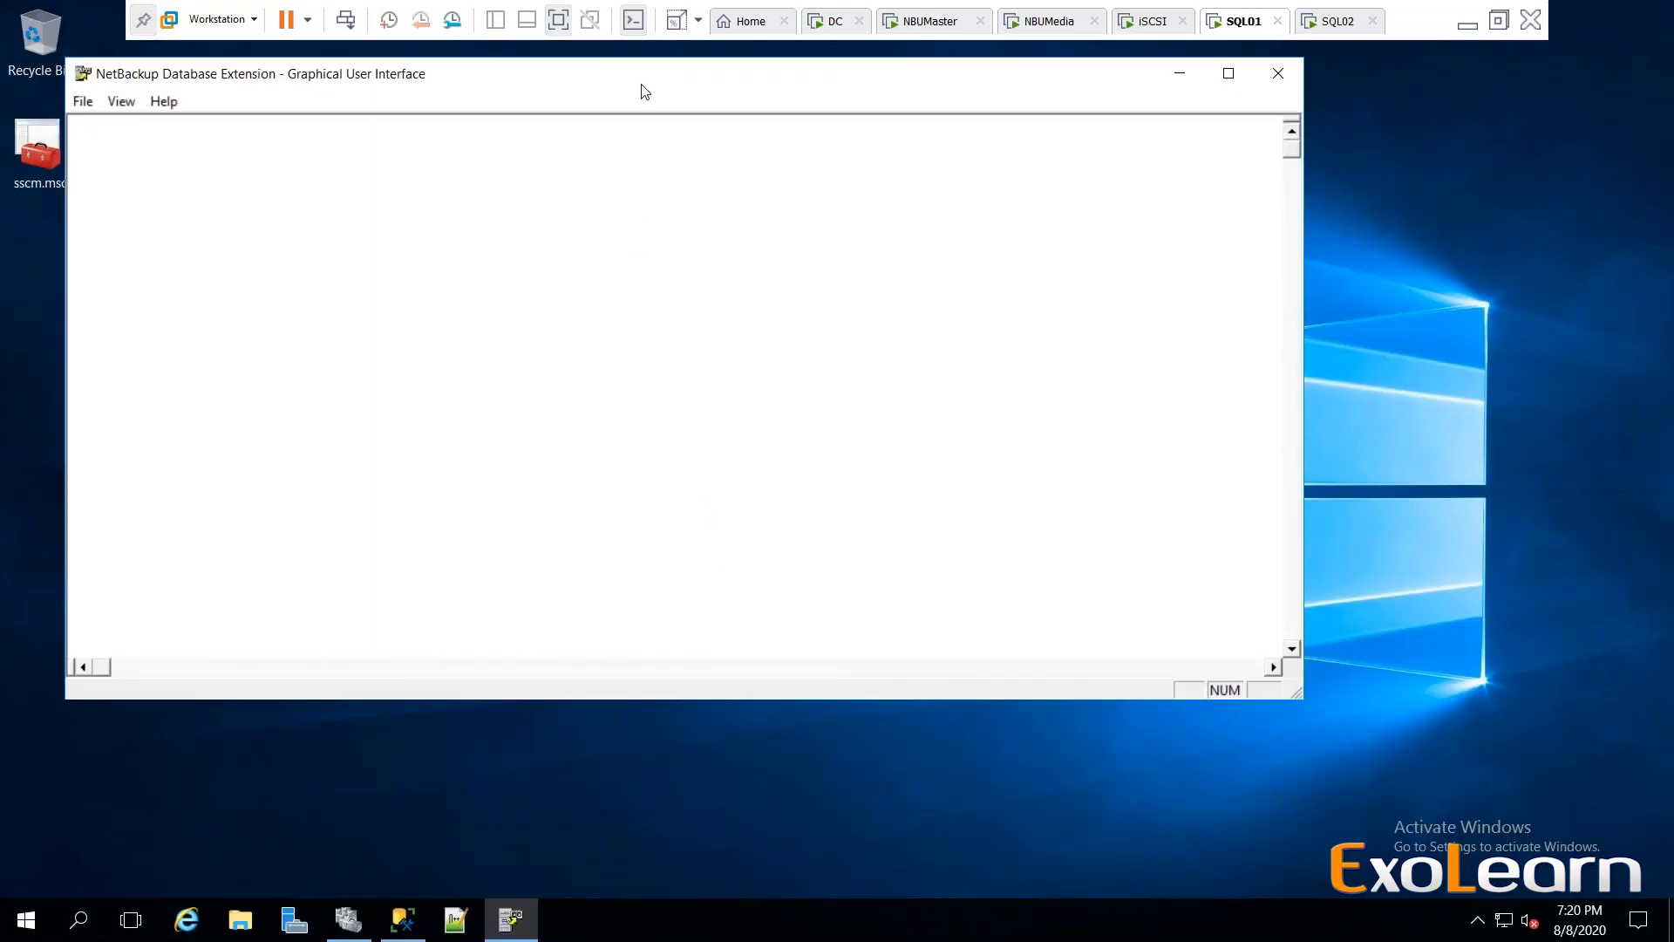
{"action": "left_click_drag", "start_coordinate": [643, 83], "coordinate": [735, 164]}
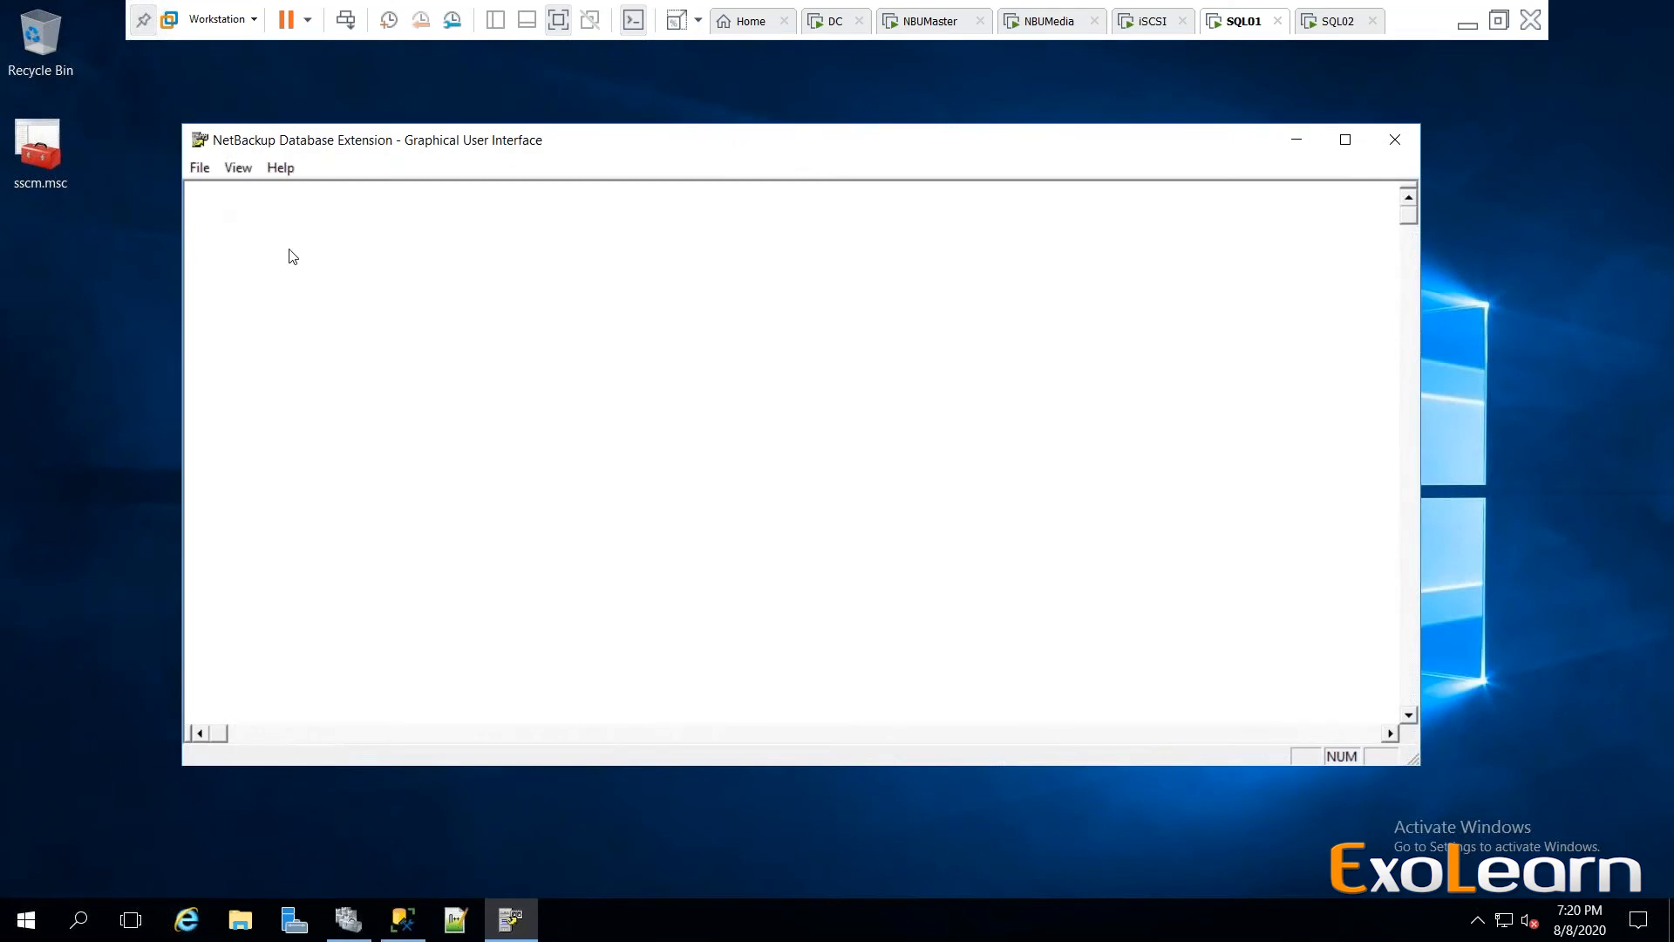
Check the host and instance choices in the SQL Server connection properties, and apply them for host SQL01 and instance SQLDB.
{"action": "left_click", "coordinate": [202, 171]}
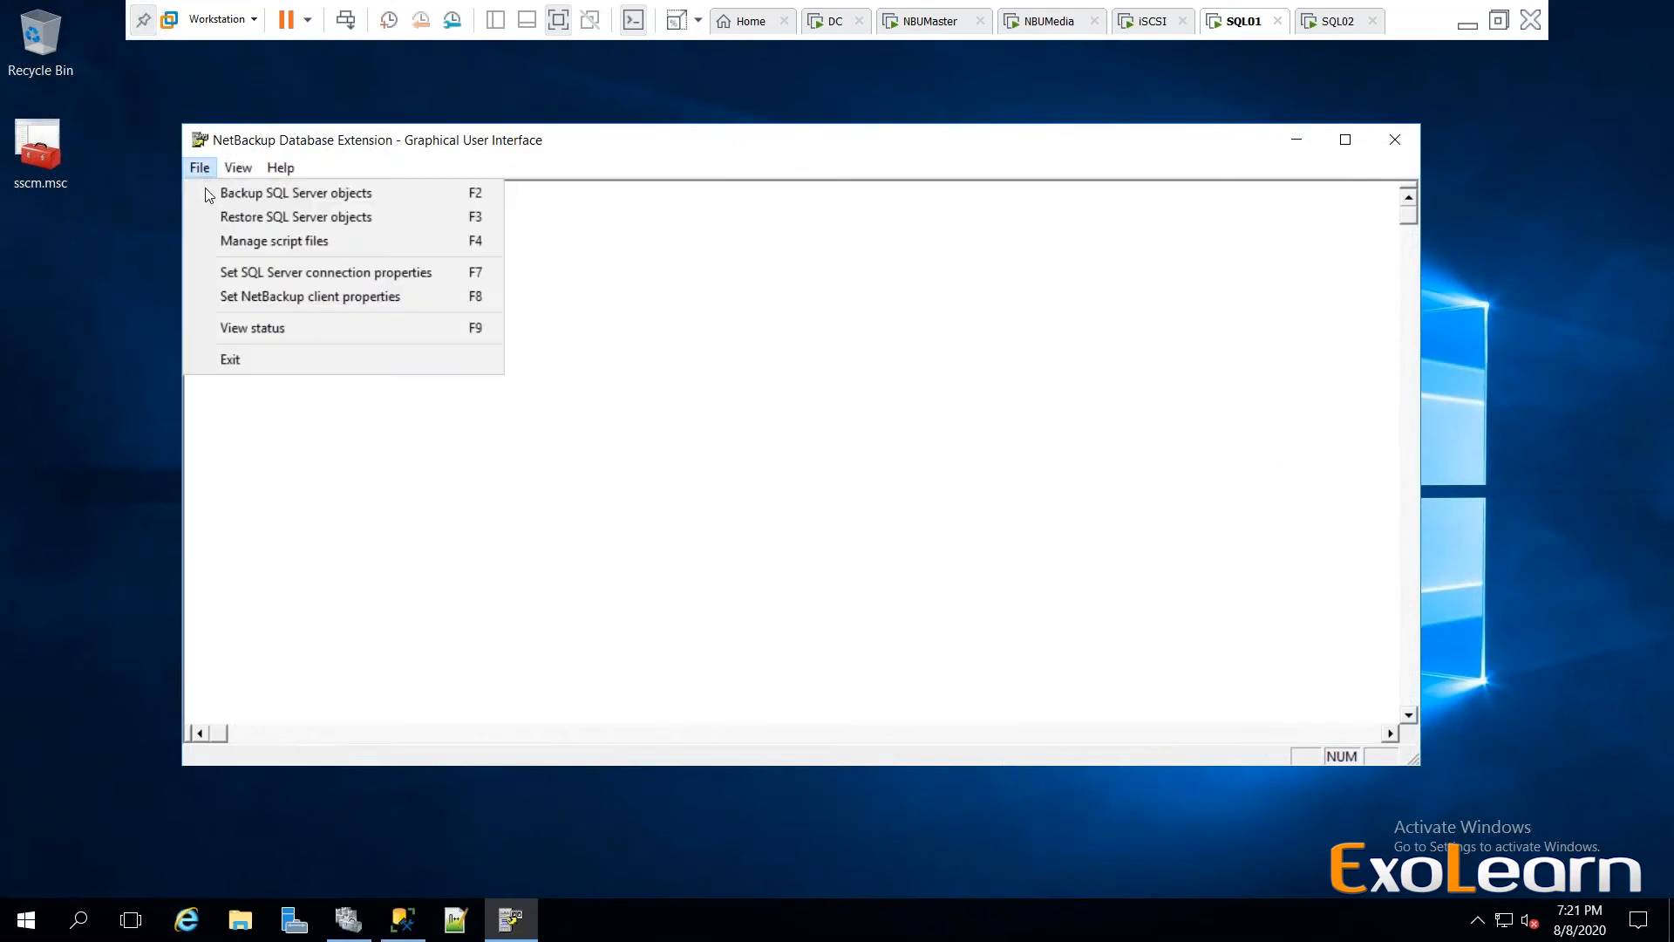
{"action": "left_click", "coordinate": [243, 272]}
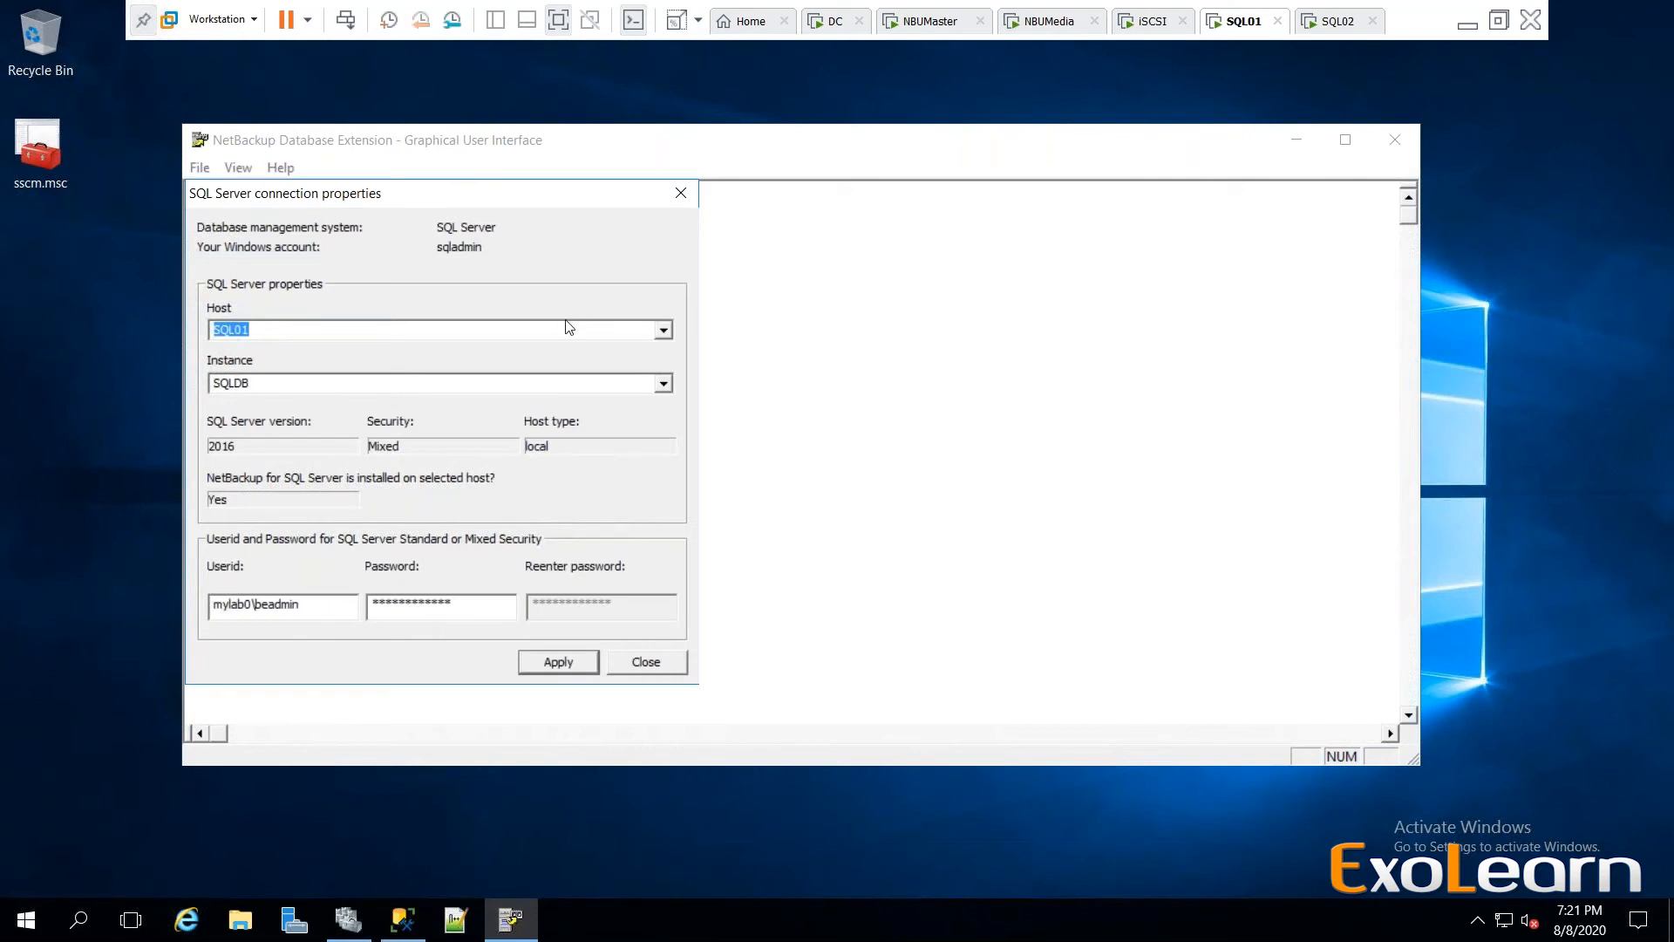
{"action": "left_click", "coordinate": [664, 332]}
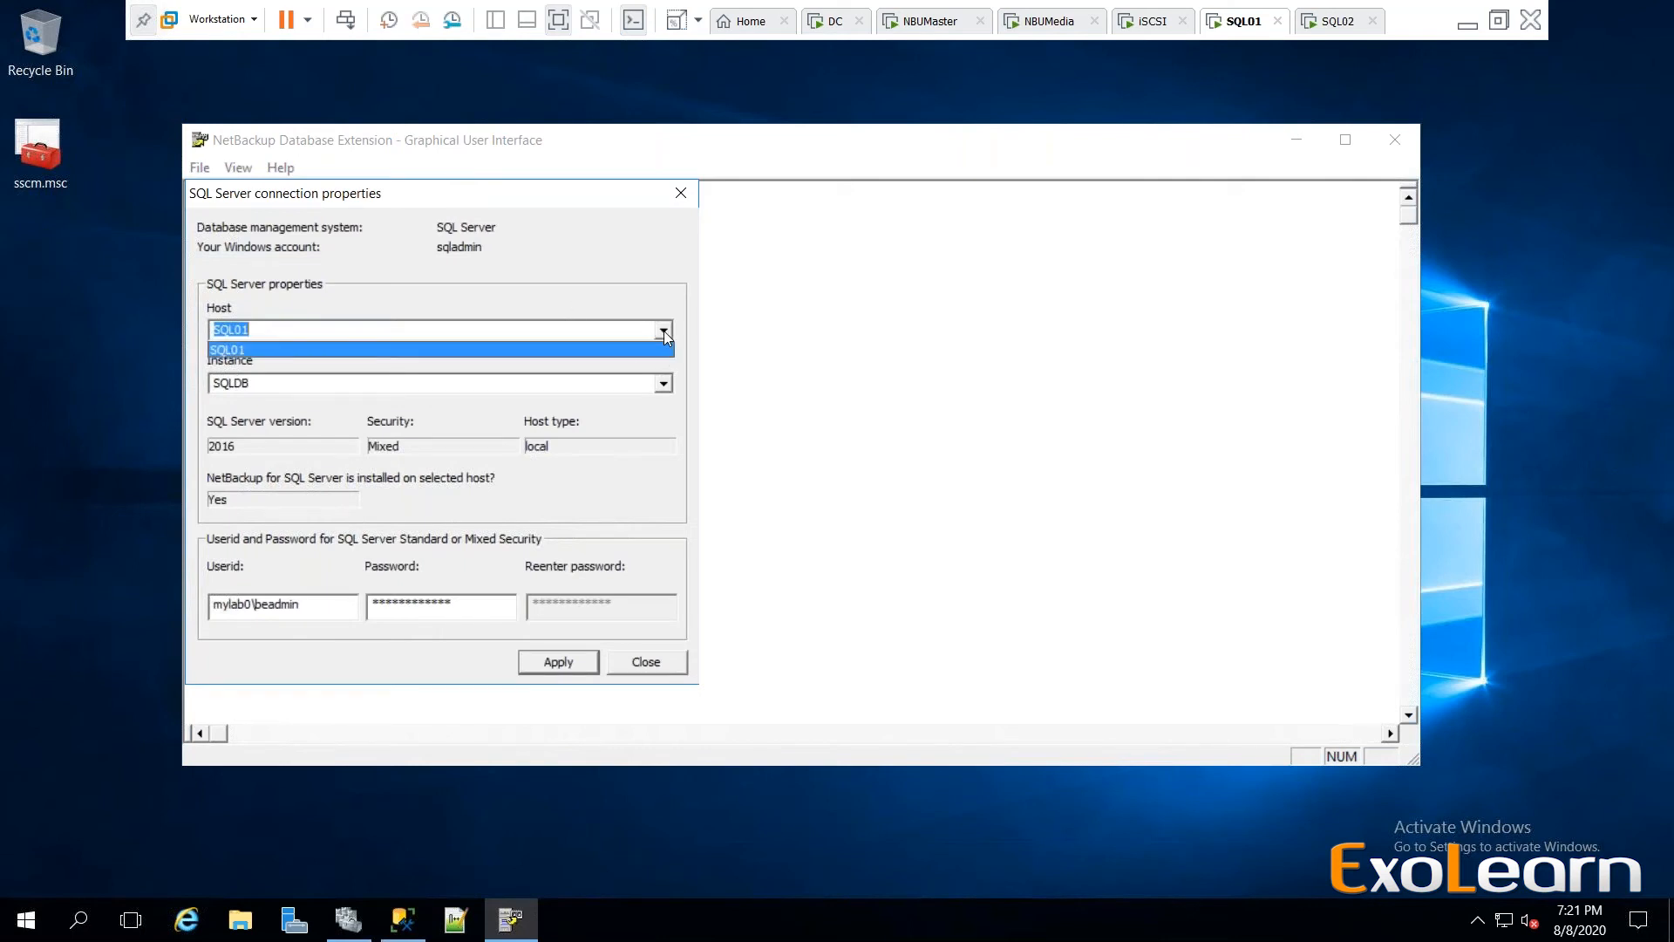
{"action": "left_click", "coordinate": [664, 332]}
{"action": "left_click", "coordinate": [662, 385]}
{"action": "left_click", "coordinate": [663, 385]}
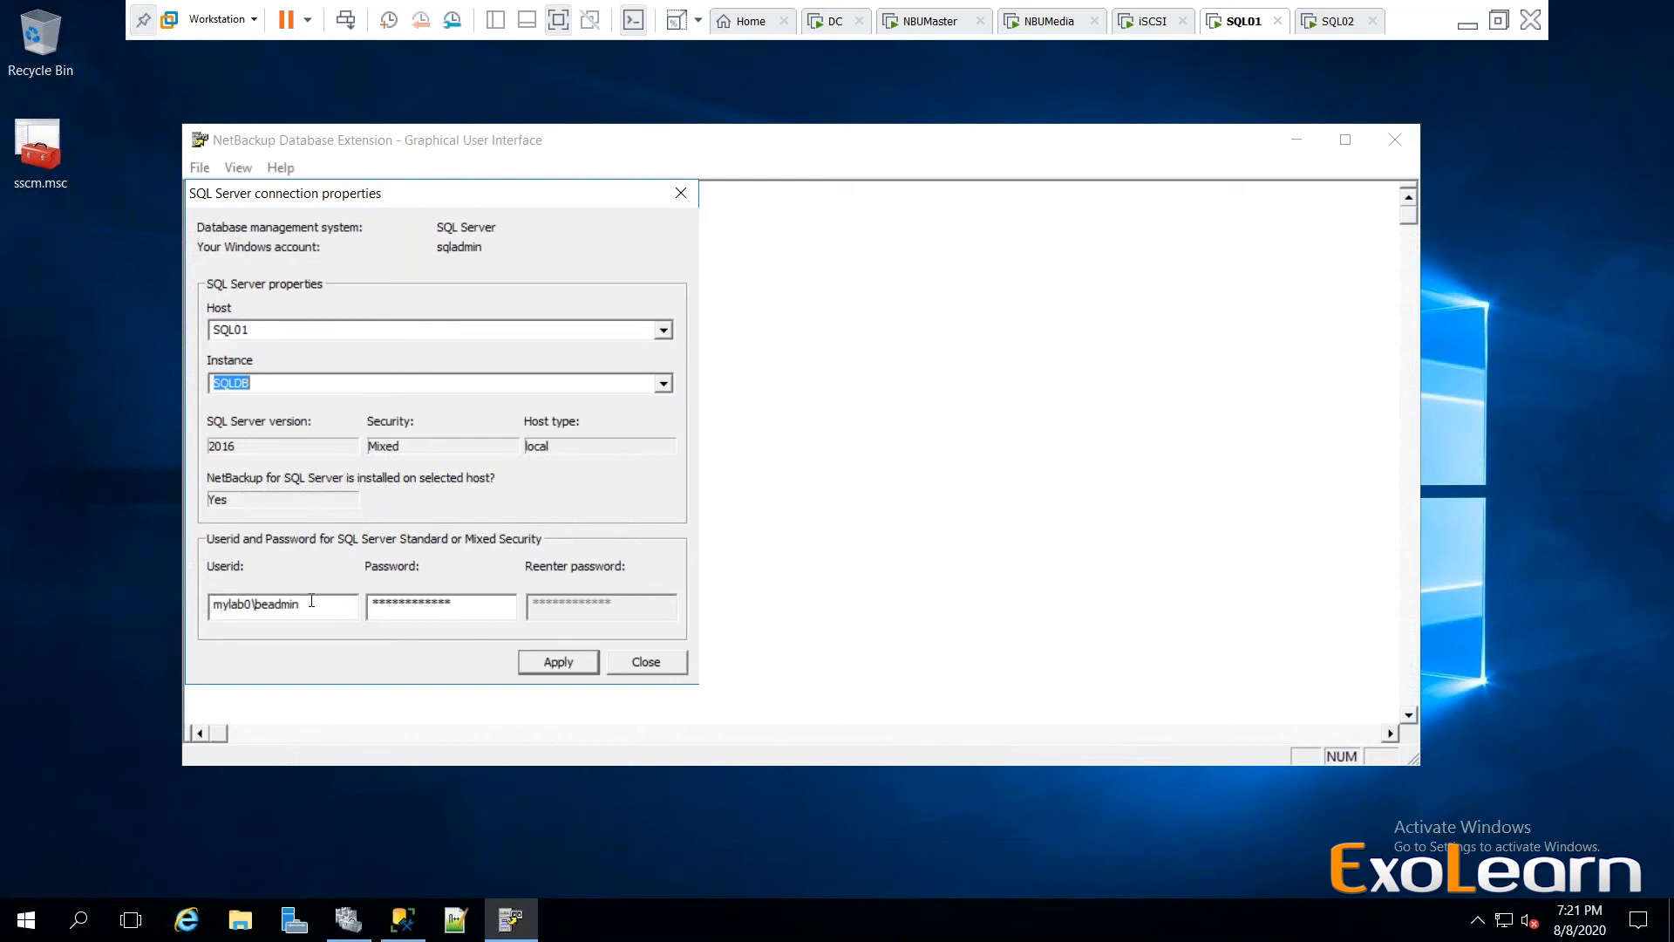
{"action": "left_click", "coordinate": [574, 665]}
{"action": "left_click", "coordinate": [641, 664]}
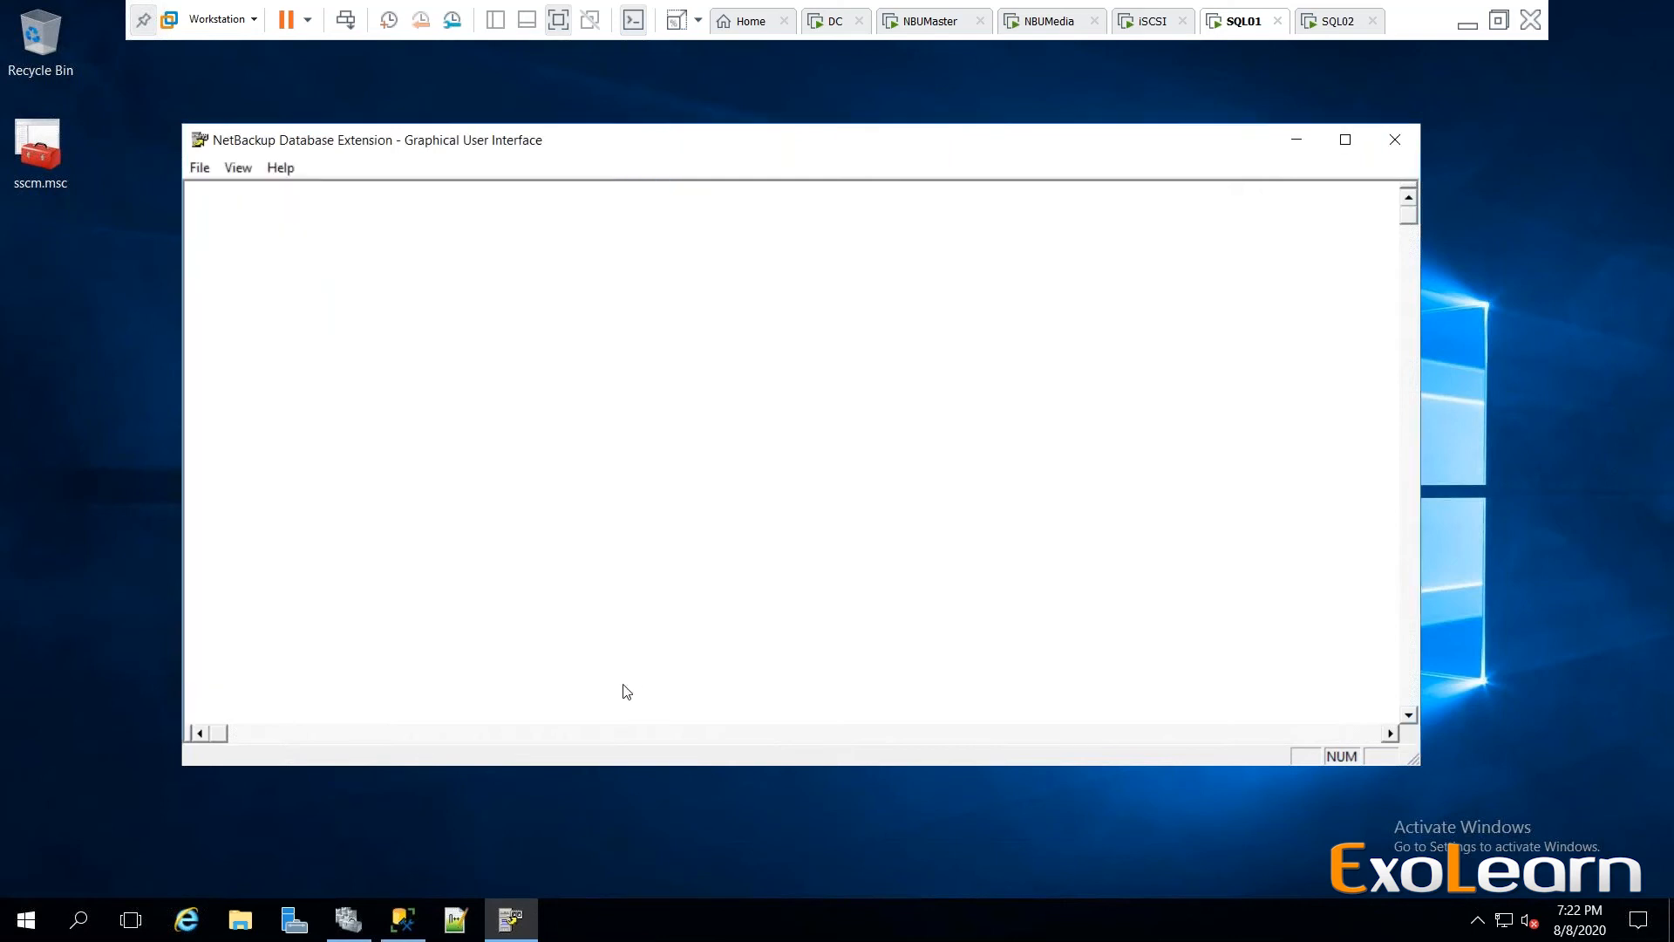
Start a backup of SQL Server objects, inspect the filegroups of WideWorldImporters, and select the SQL01\SQLDB instance to list its databases.
{"action": "left_click", "coordinate": [200, 174]}
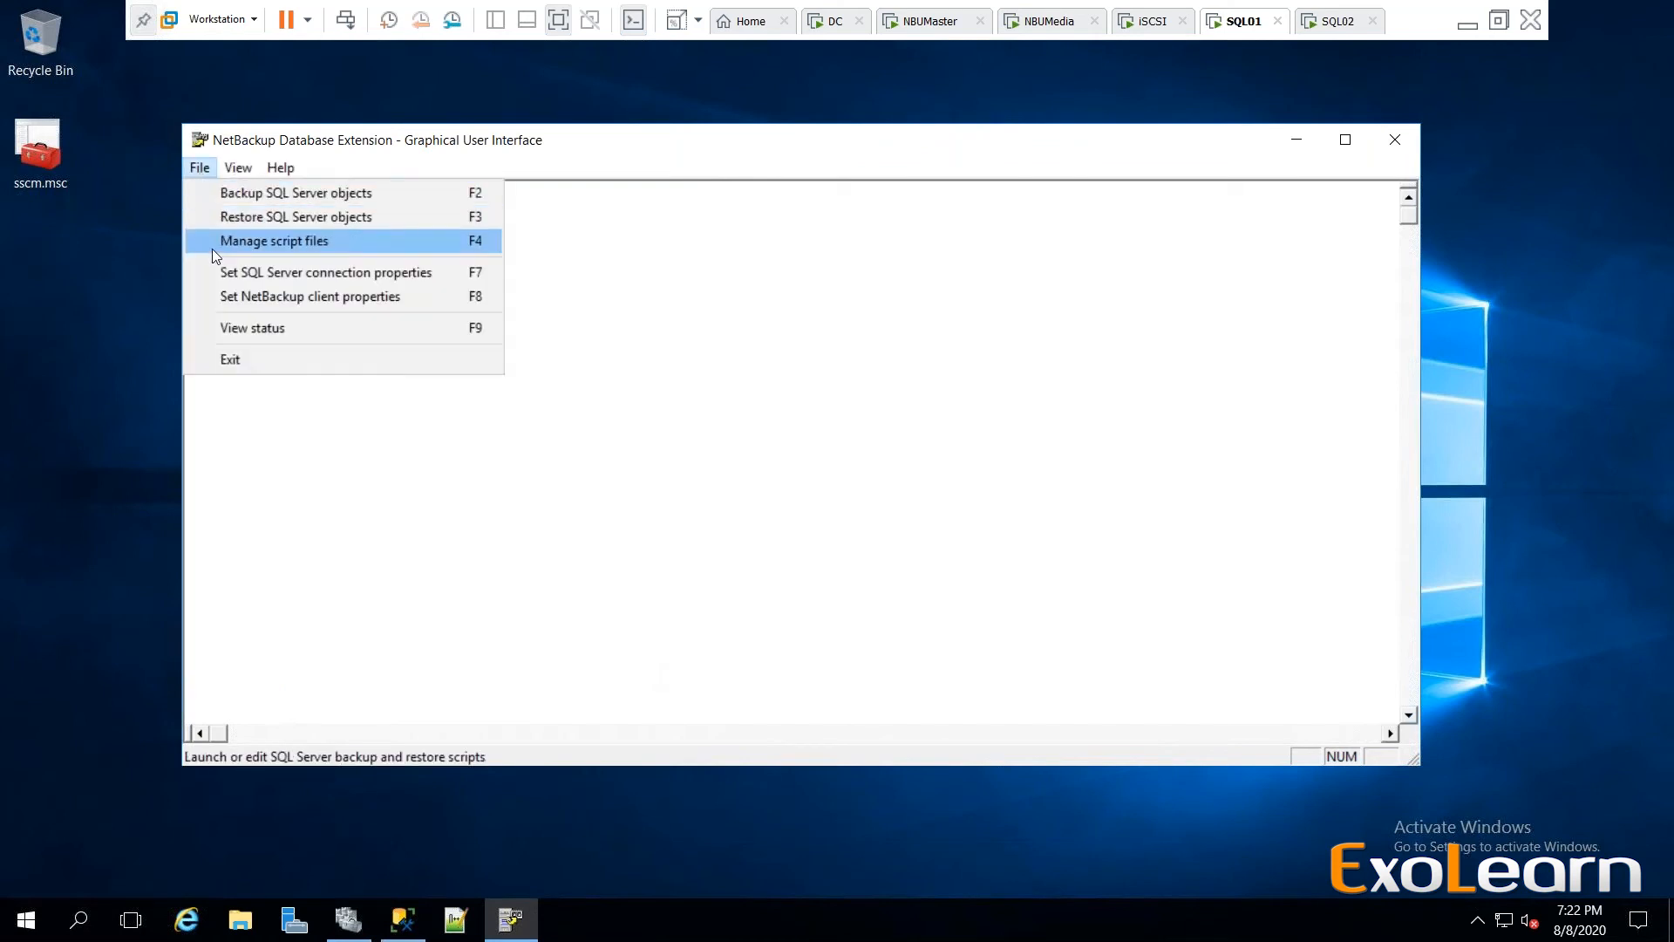
{"action": "left_click", "coordinate": [253, 192]}
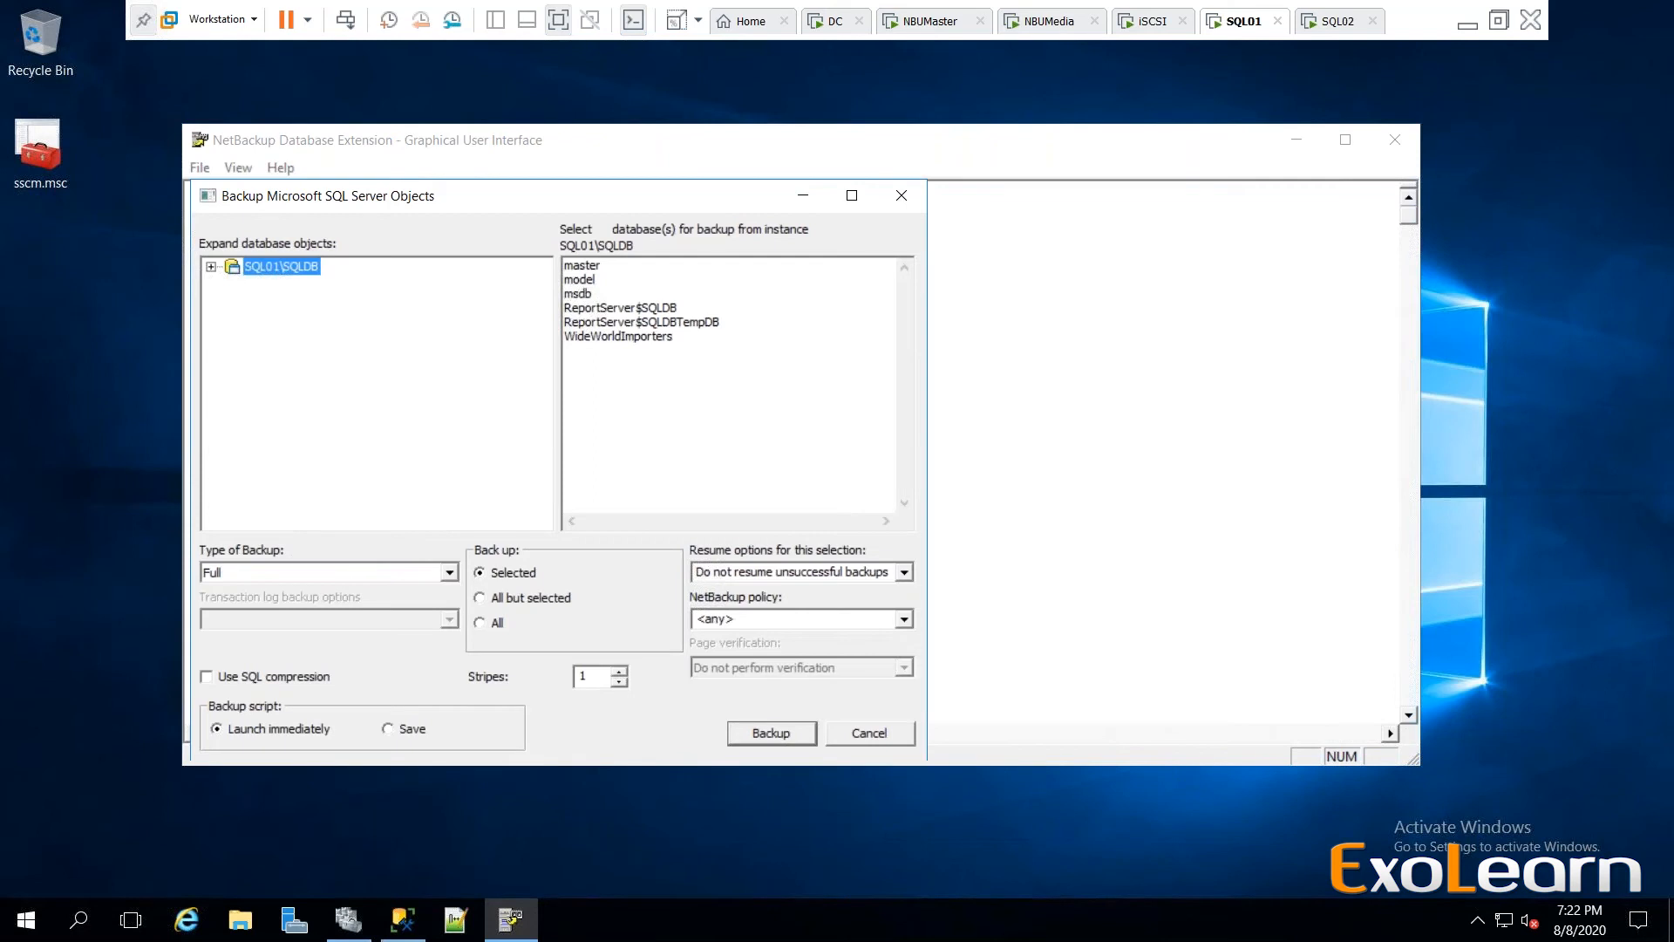
{"action": "left_click", "coordinate": [211, 266]}
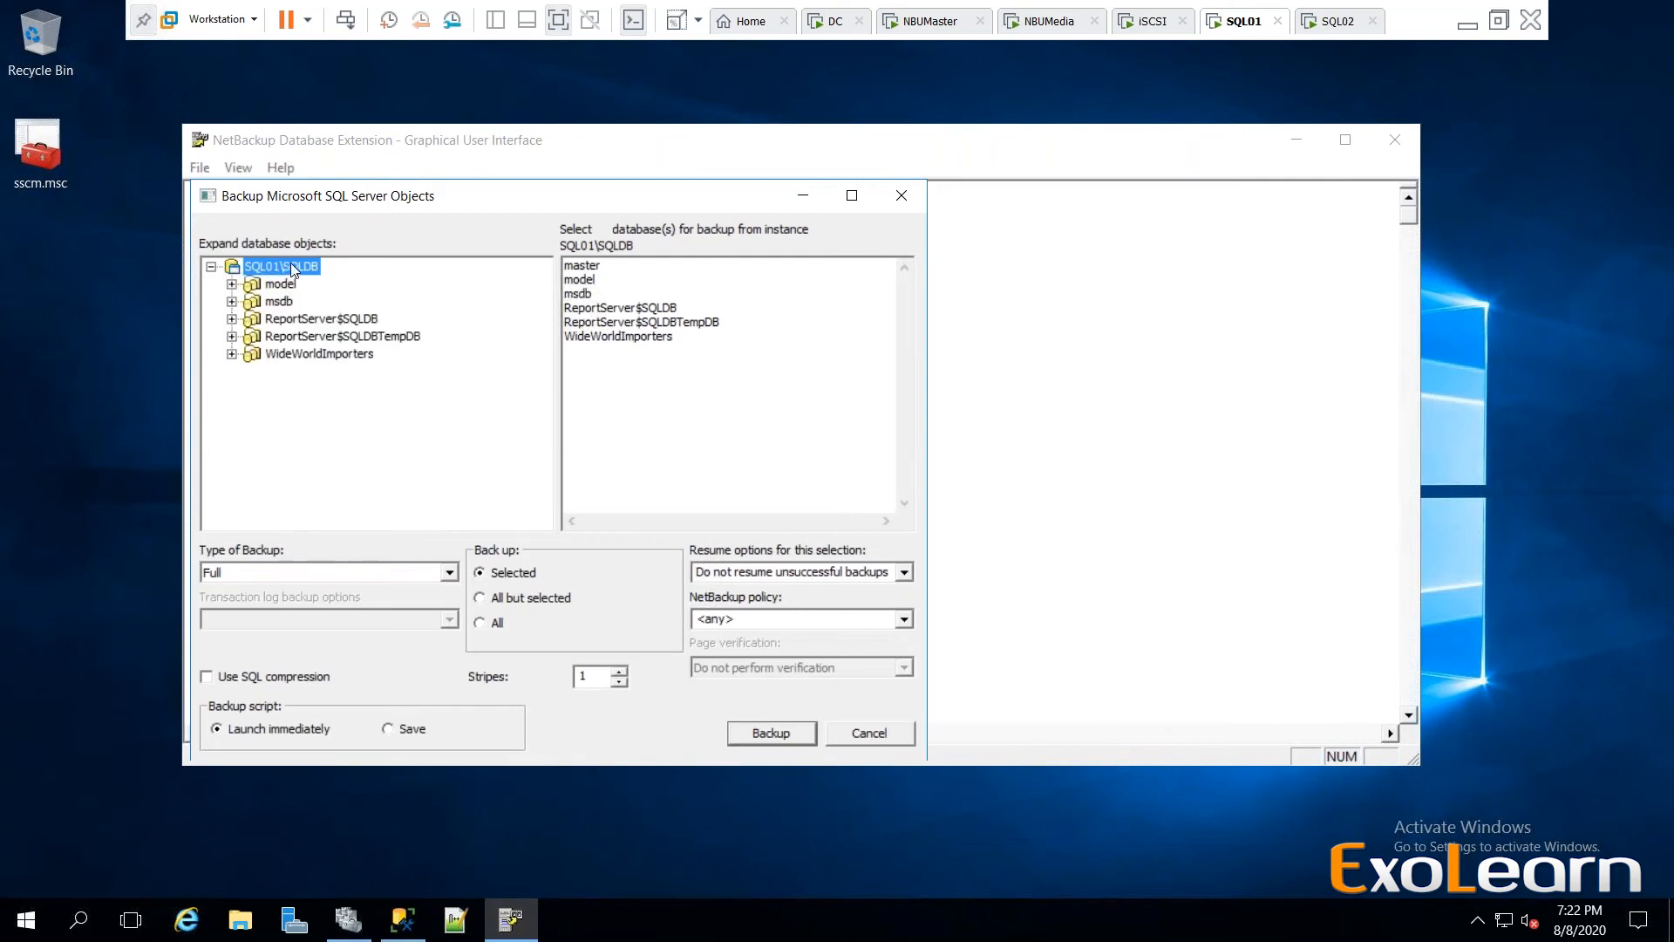
{"action": "left_click", "coordinate": [353, 358]}
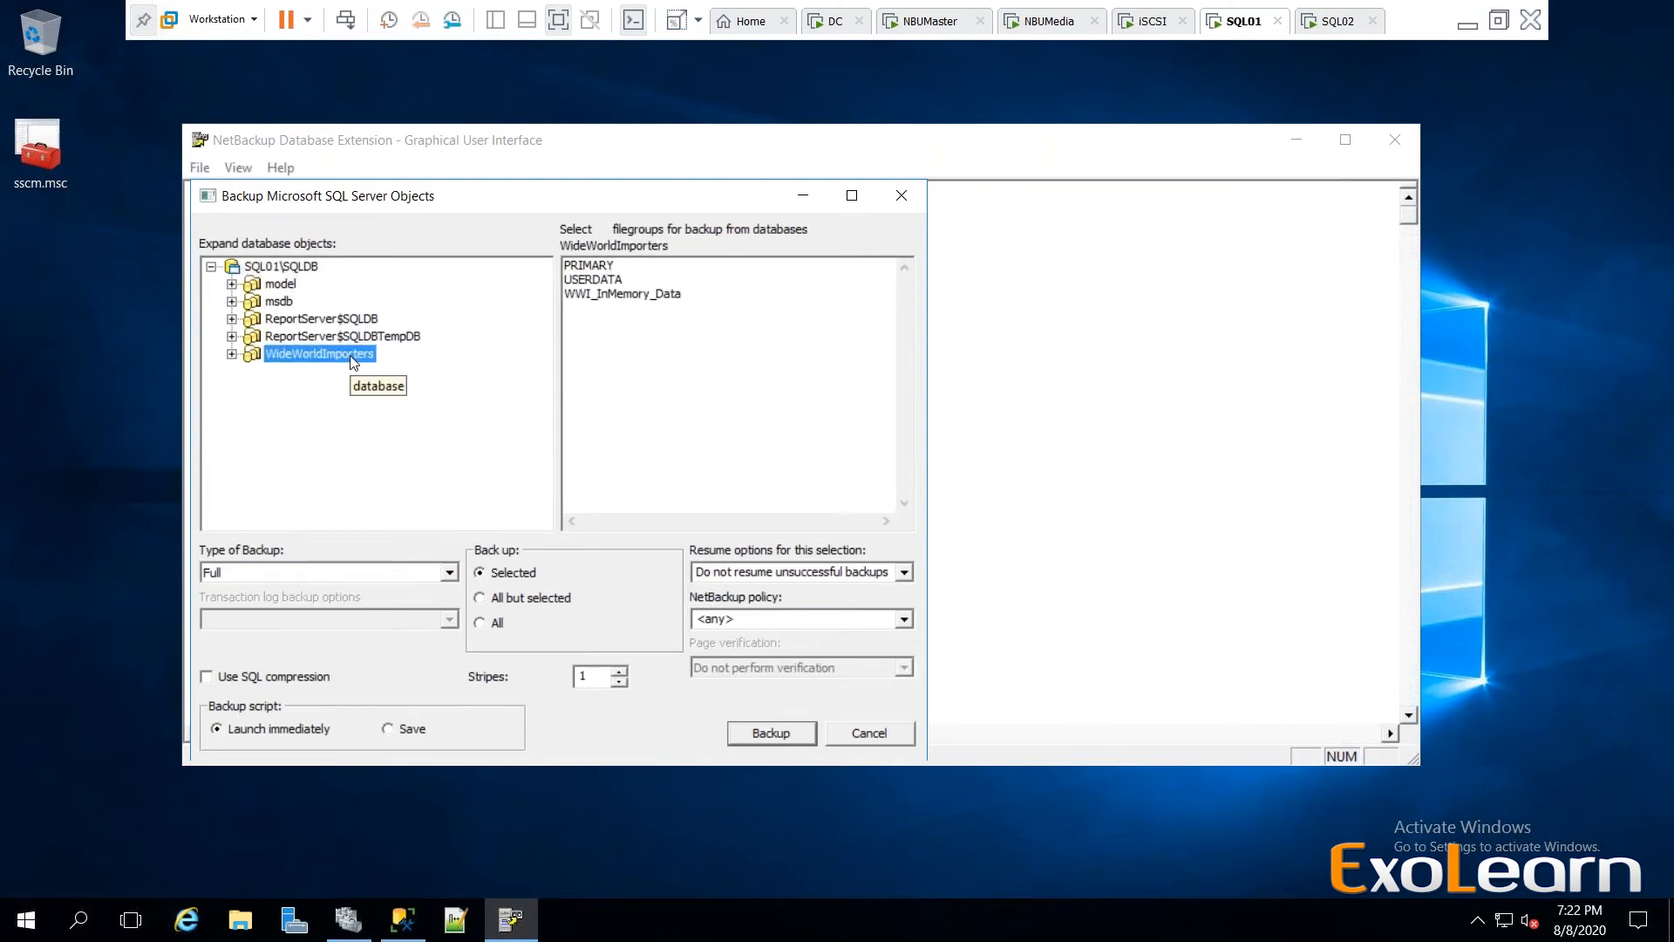
{"action": "left_click", "coordinate": [280, 266]}
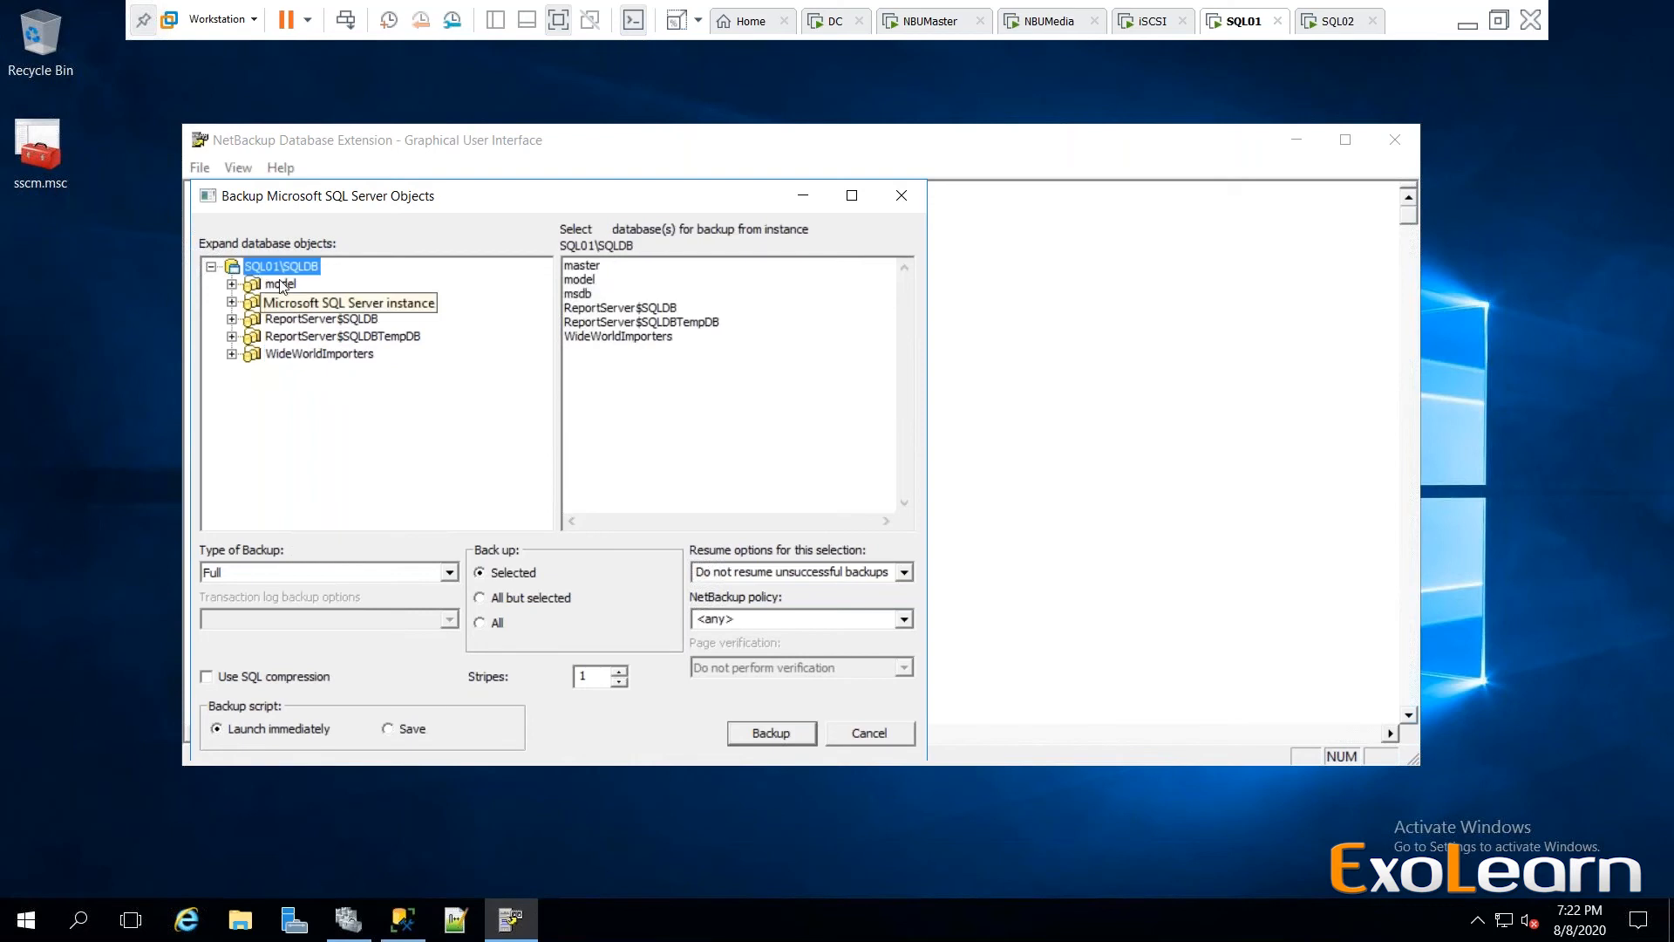
Select the WideWorldImporters database for backup, check the available backup types, and keep the type at Full.
{"action": "left_click", "coordinate": [599, 349]}
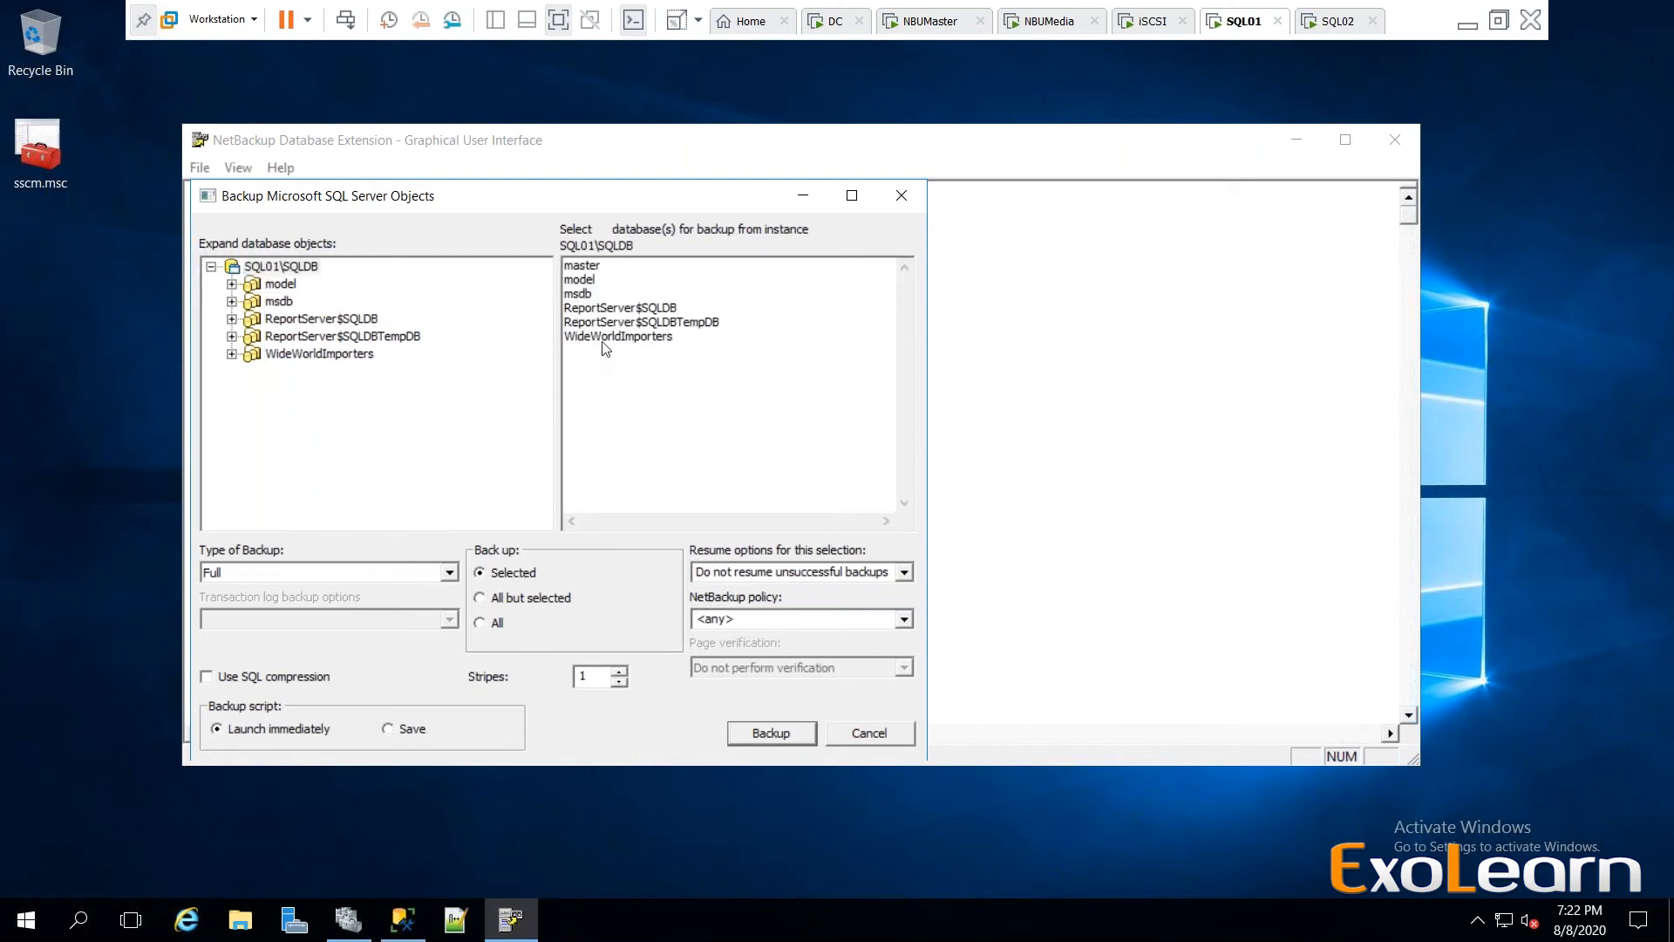
{"action": "left_click", "coordinate": [611, 339]}
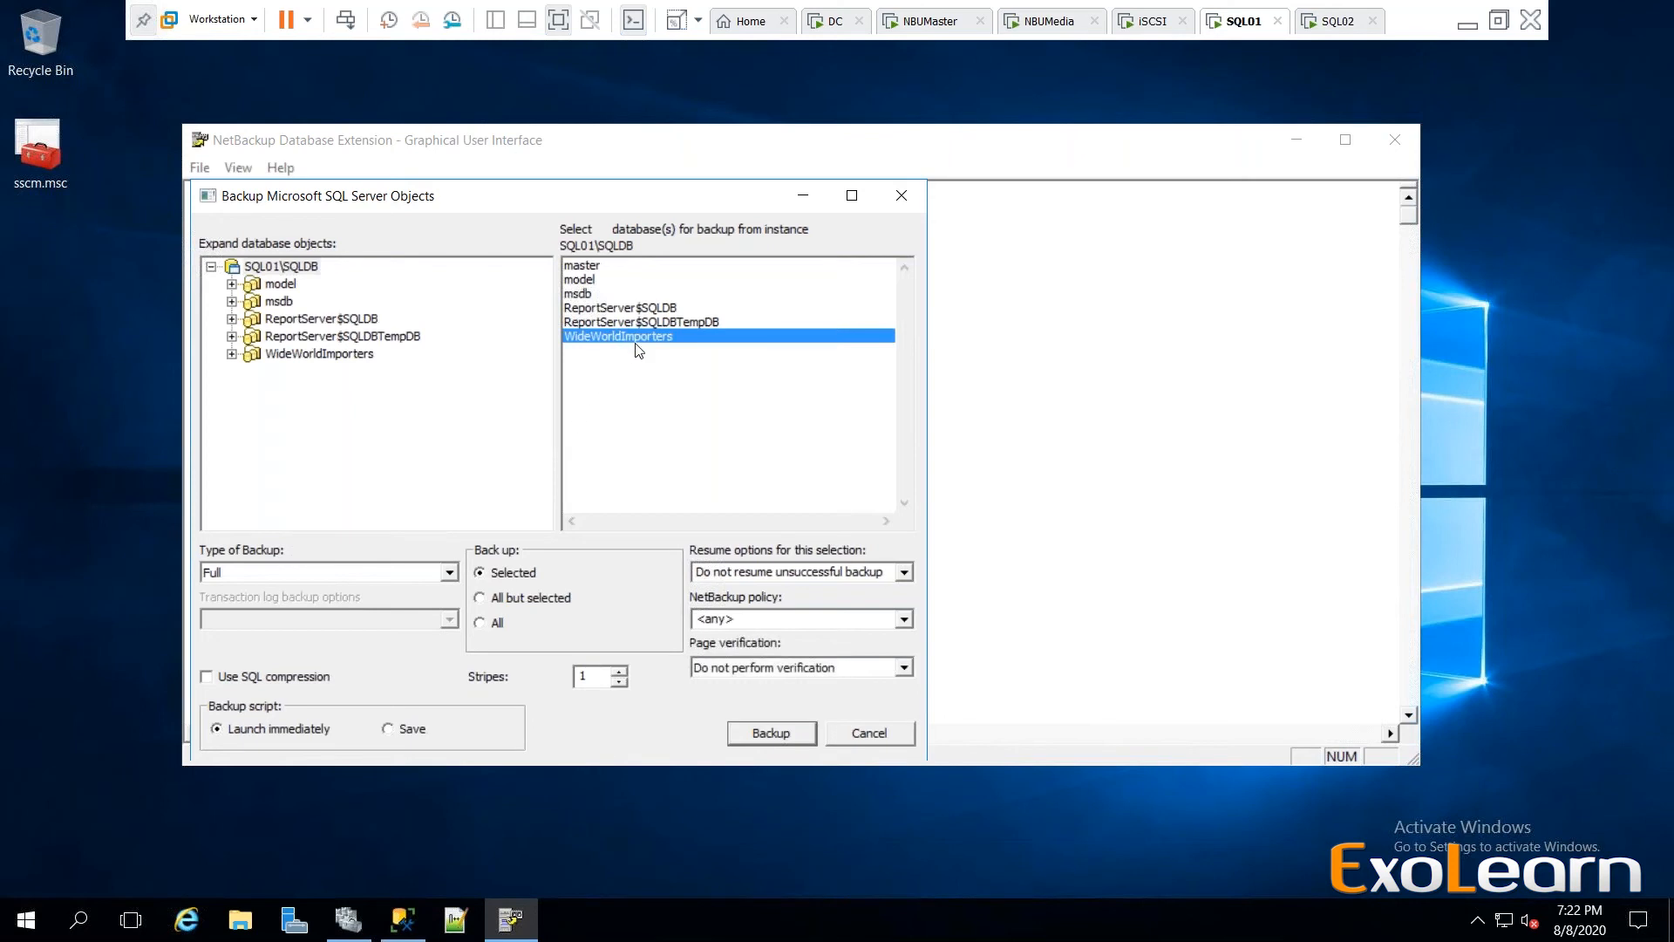
{"action": "left_click", "coordinate": [448, 573]}
{"action": "left_click", "coordinate": [448, 573]}
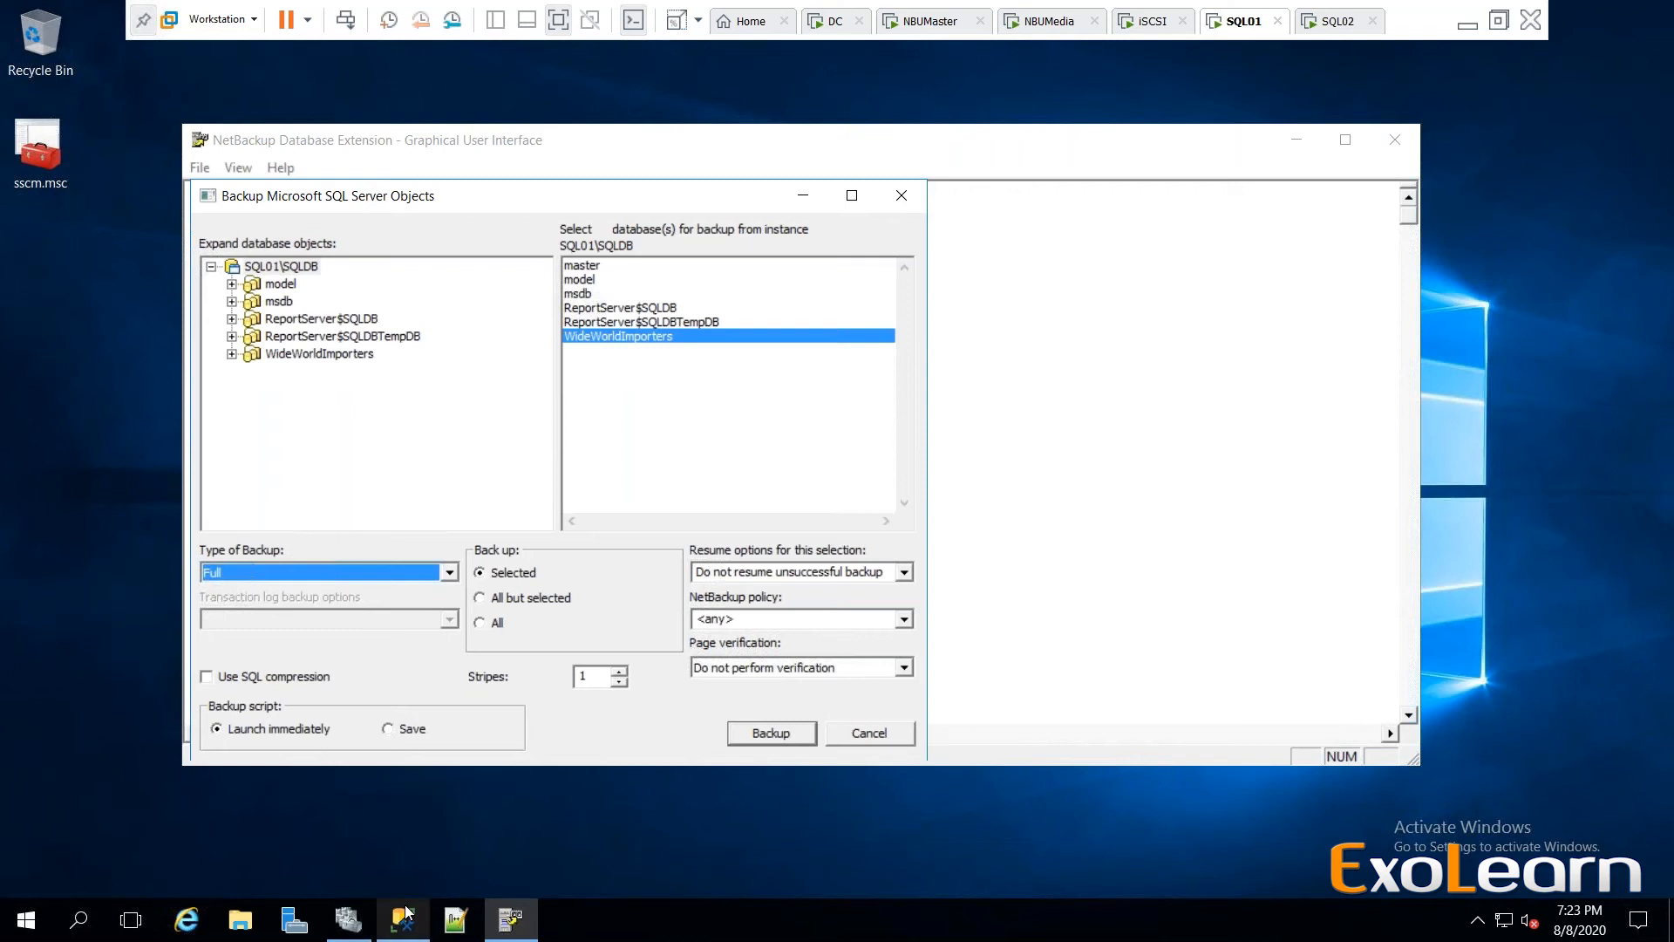
Browse in File Explorer from This PC to the folder C:\Program Files\Veritas\NetBackup\DbExt.
{"action": "left_click", "coordinate": [251, 919]}
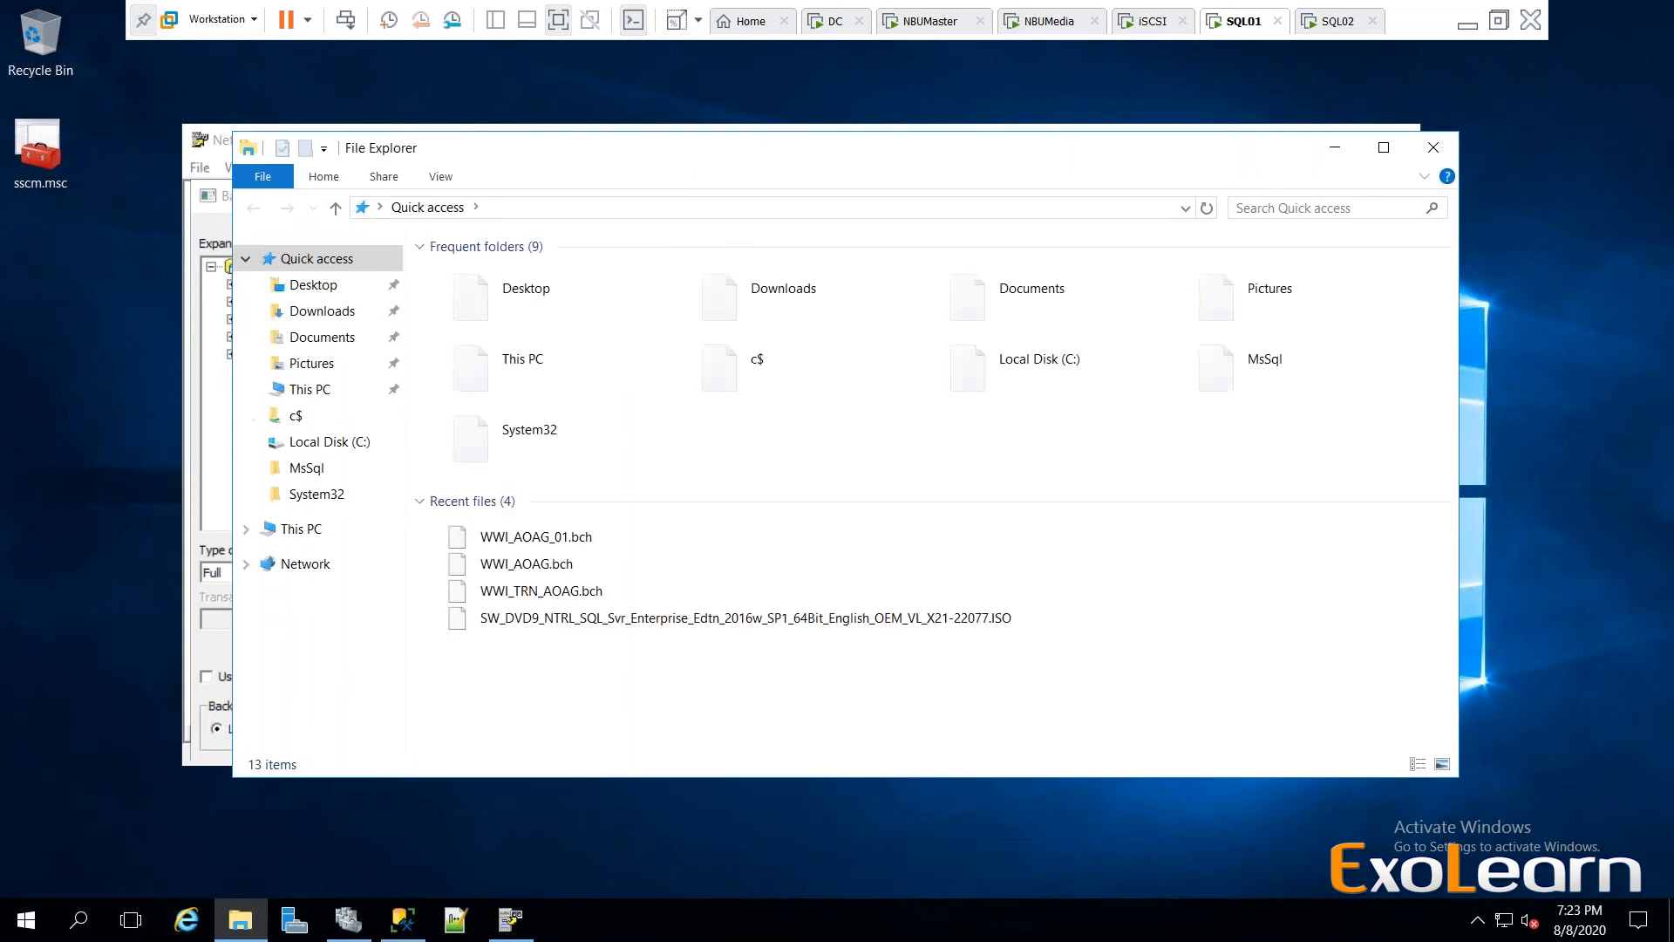
{"action": "left_click", "coordinate": [310, 470]}
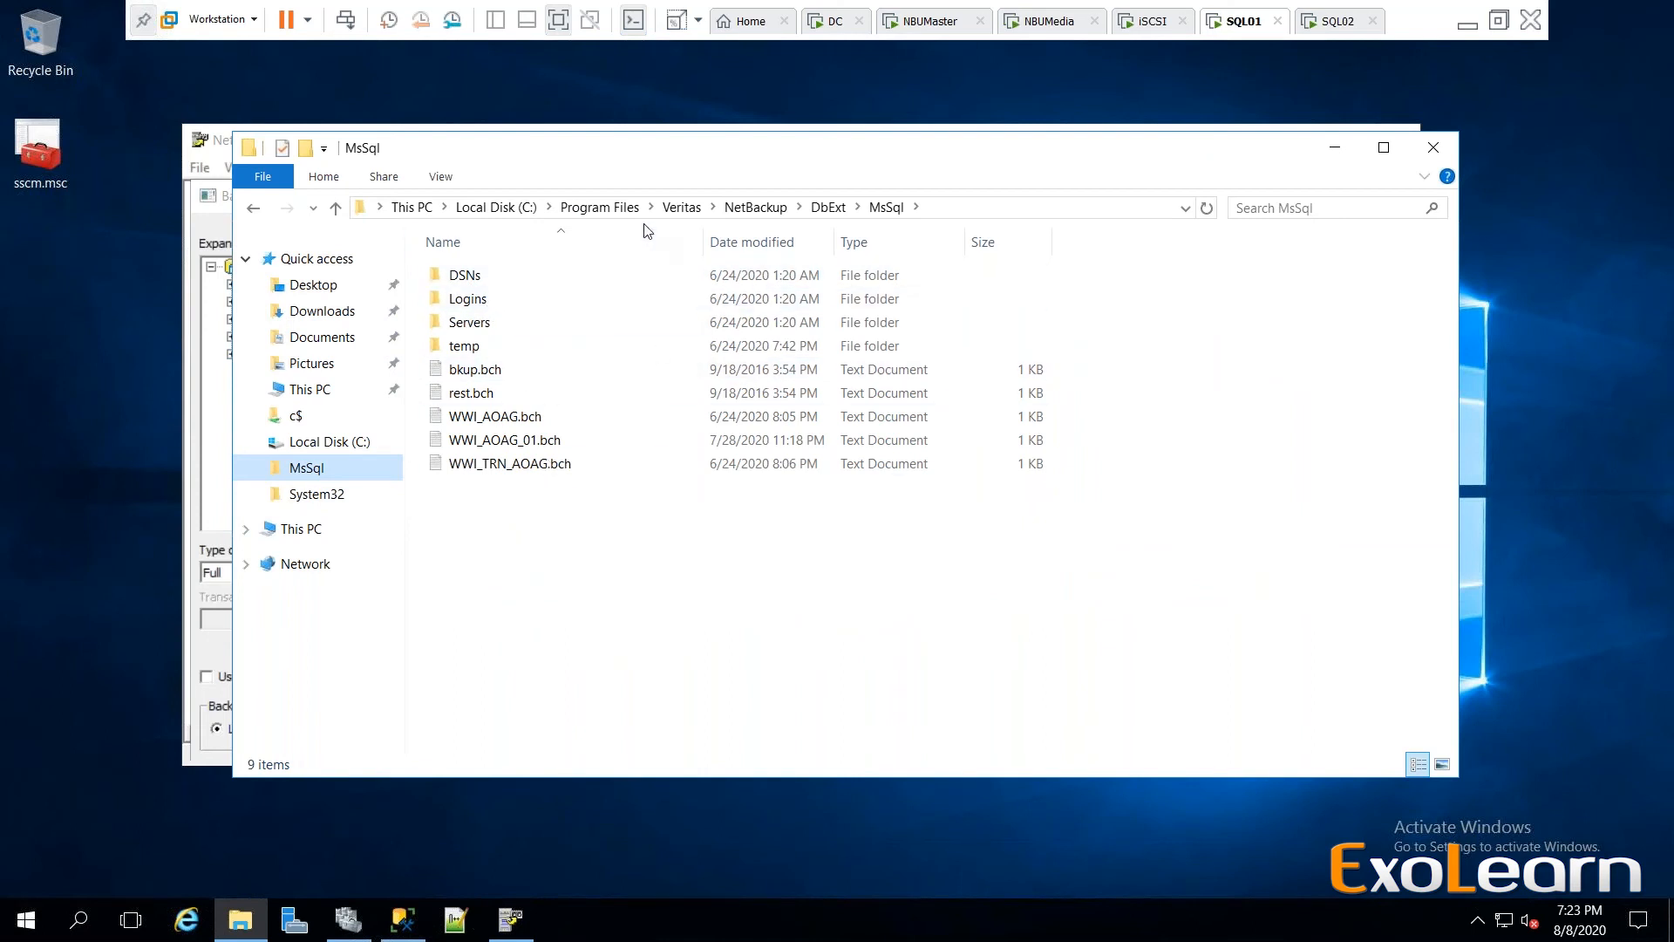
{"action": "left_click", "coordinate": [301, 389]}
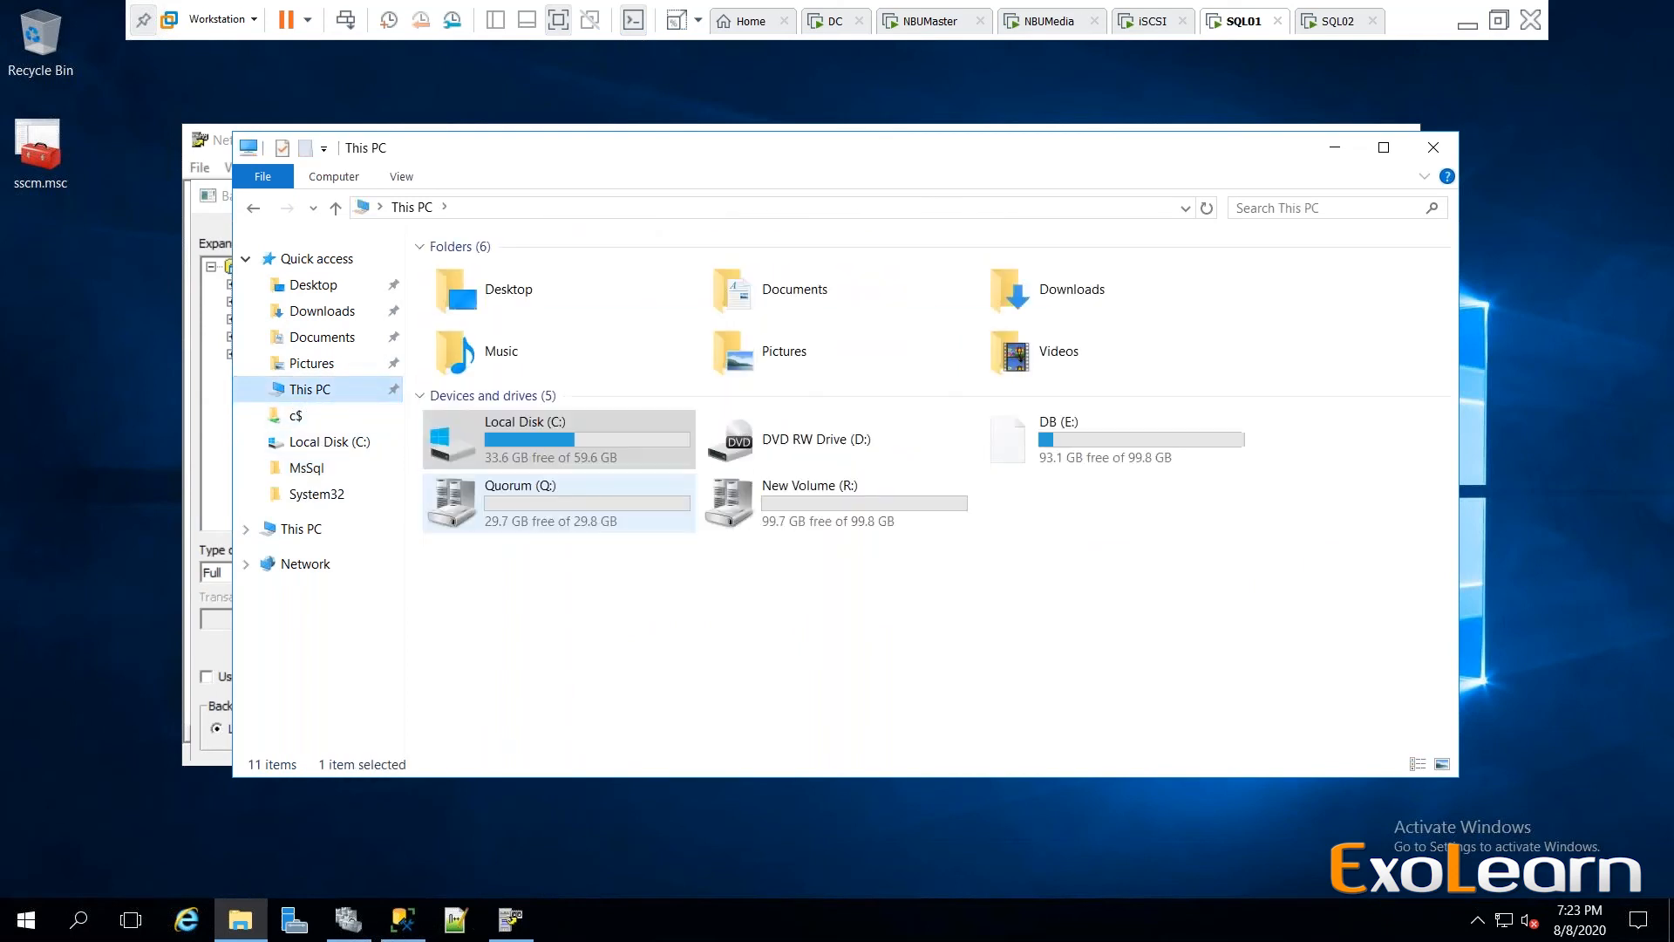
{"action": "double_click", "coordinate": [568, 452]}
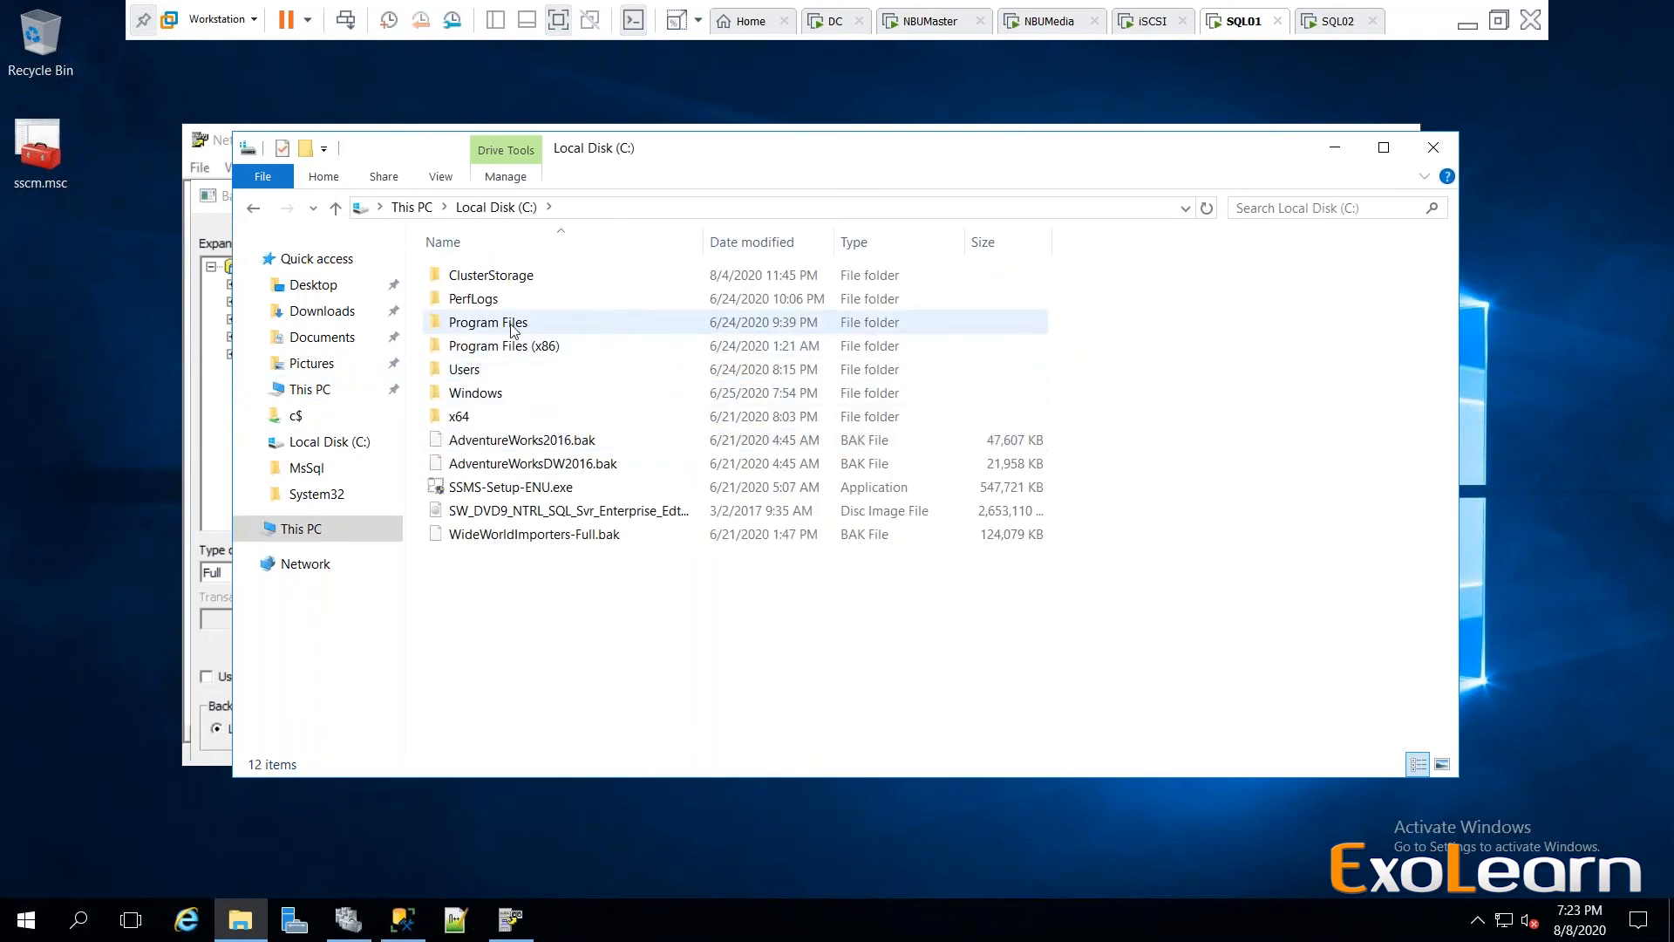
{"action": "double_click", "coordinate": [512, 325]}
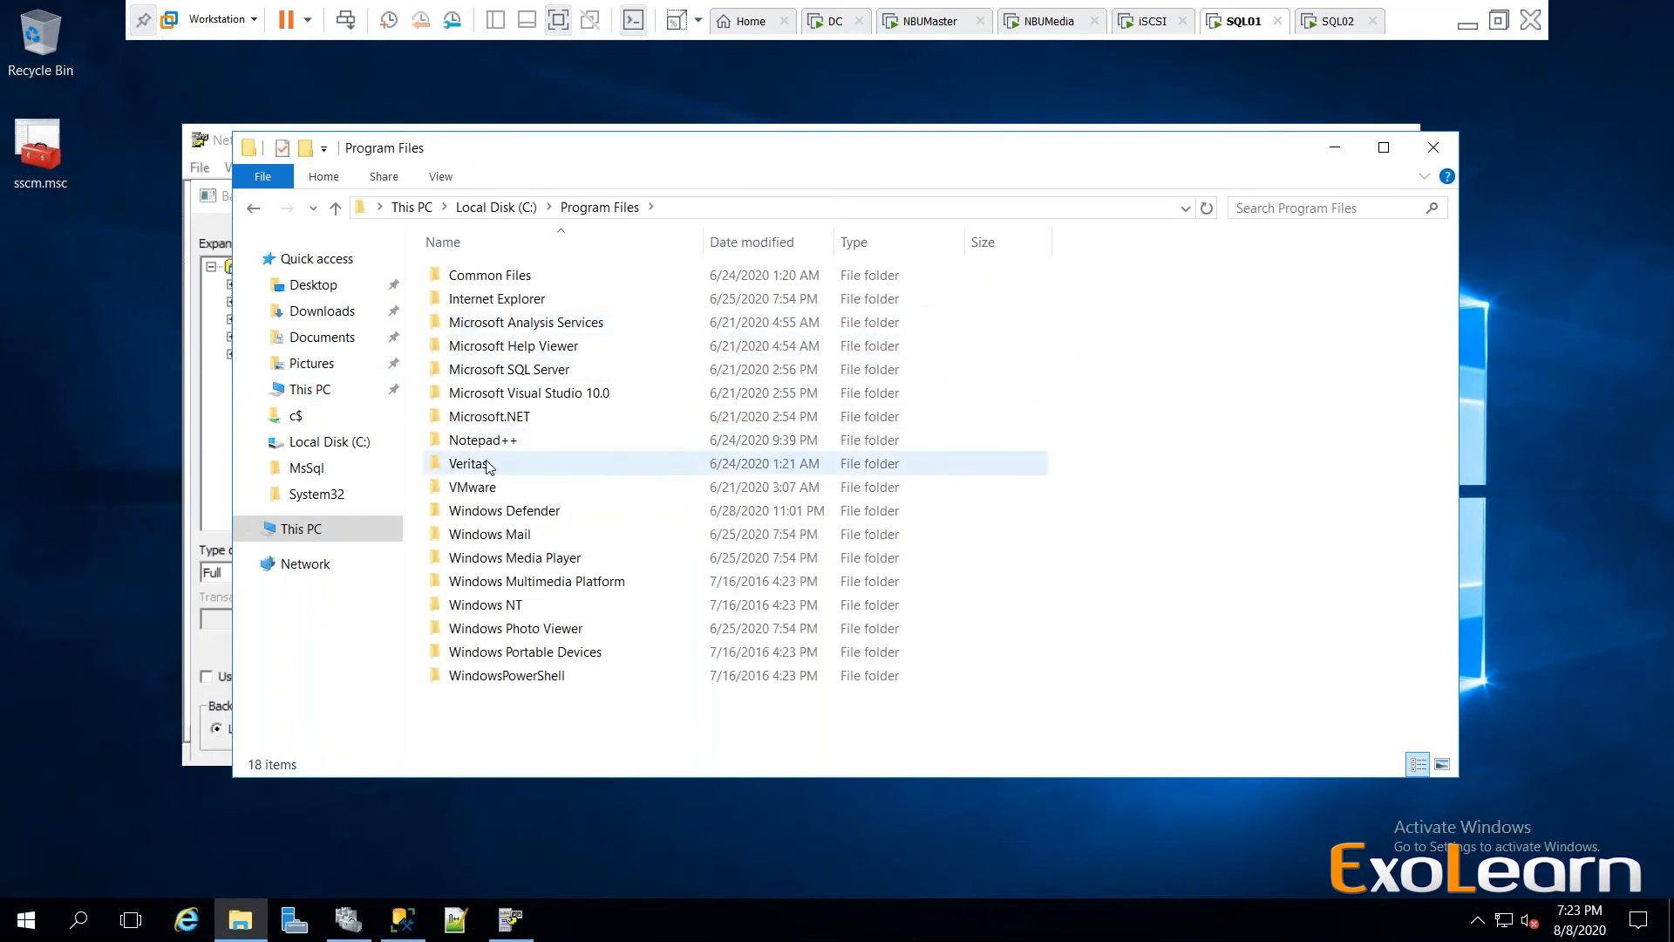
{"action": "double_click", "coordinate": [489, 463]}
{"action": "double_click", "coordinate": [485, 324]}
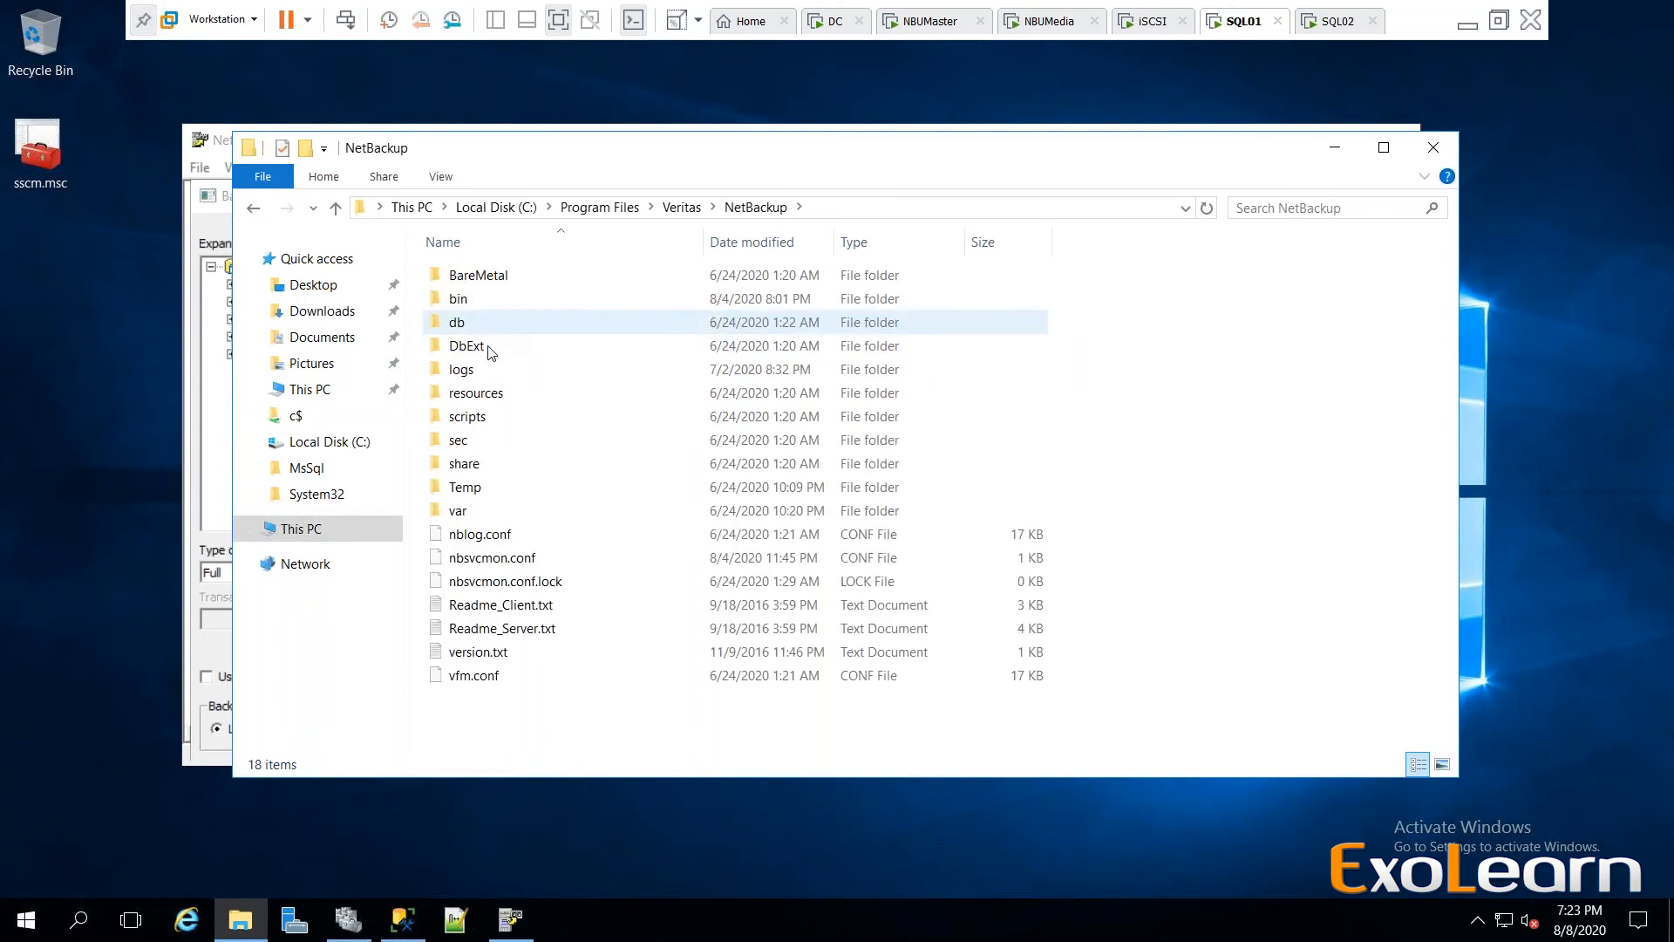
{"action": "double_click", "coordinate": [489, 348]}
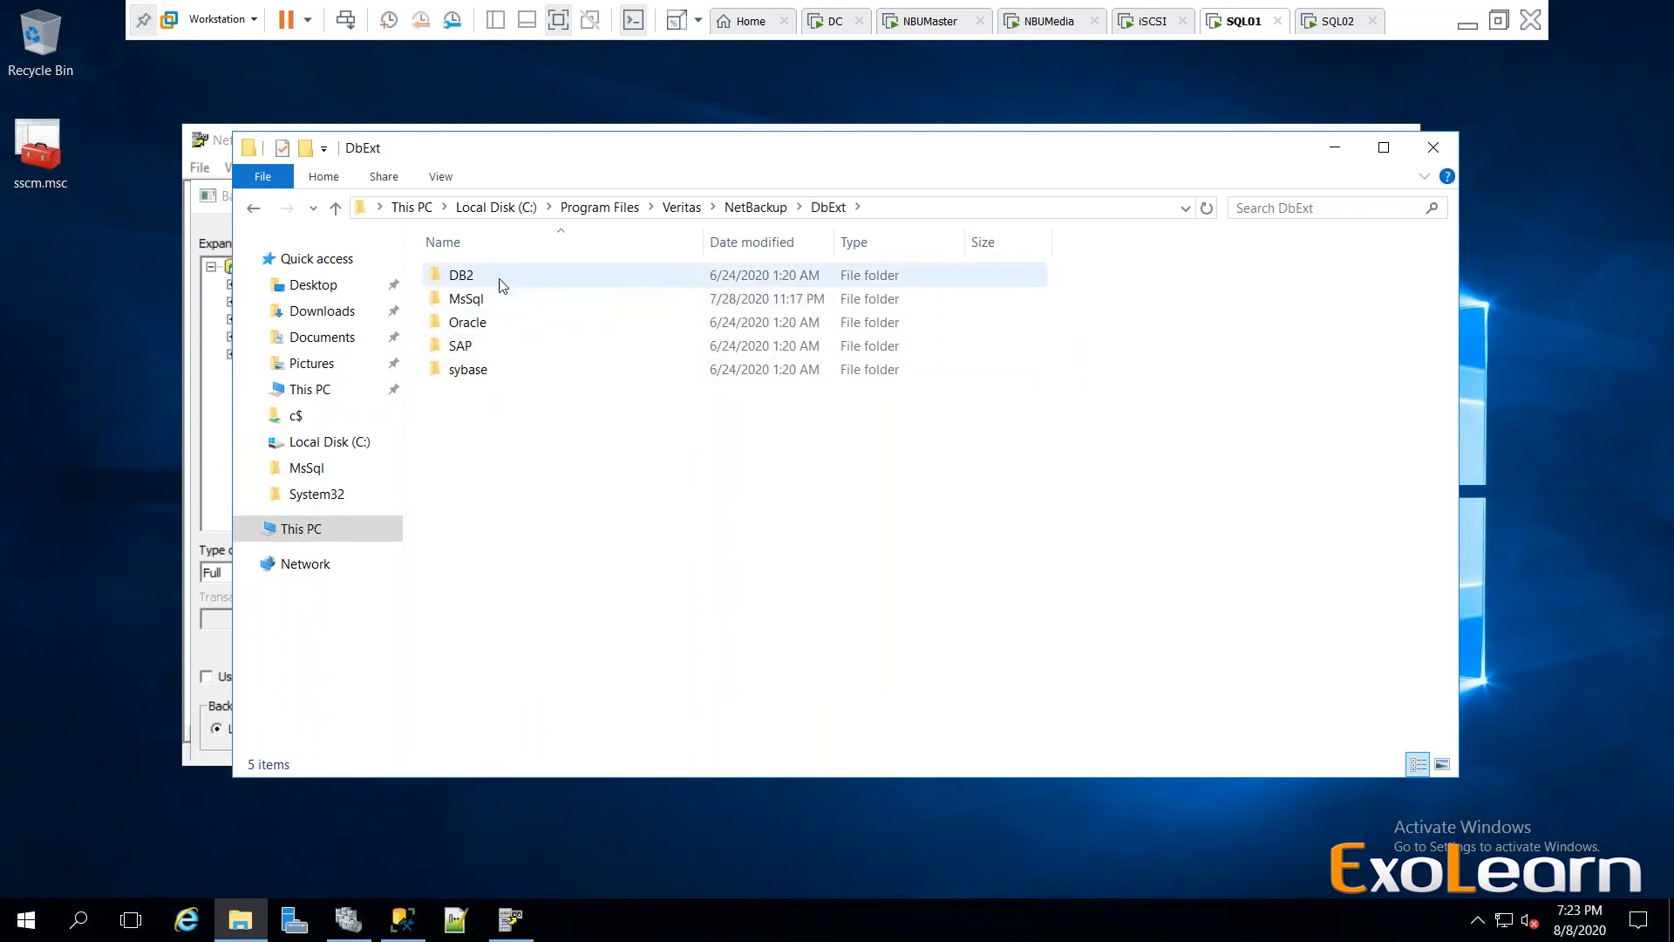
Look over the database extension folders, open MsSql, locate the WWI_AOAG.bch script, and minimize File Explorer.
{"action": "left_click", "coordinate": [494, 367]}
{"action": "left_click", "coordinate": [489, 344]}
{"action": "left_click", "coordinate": [498, 326]}
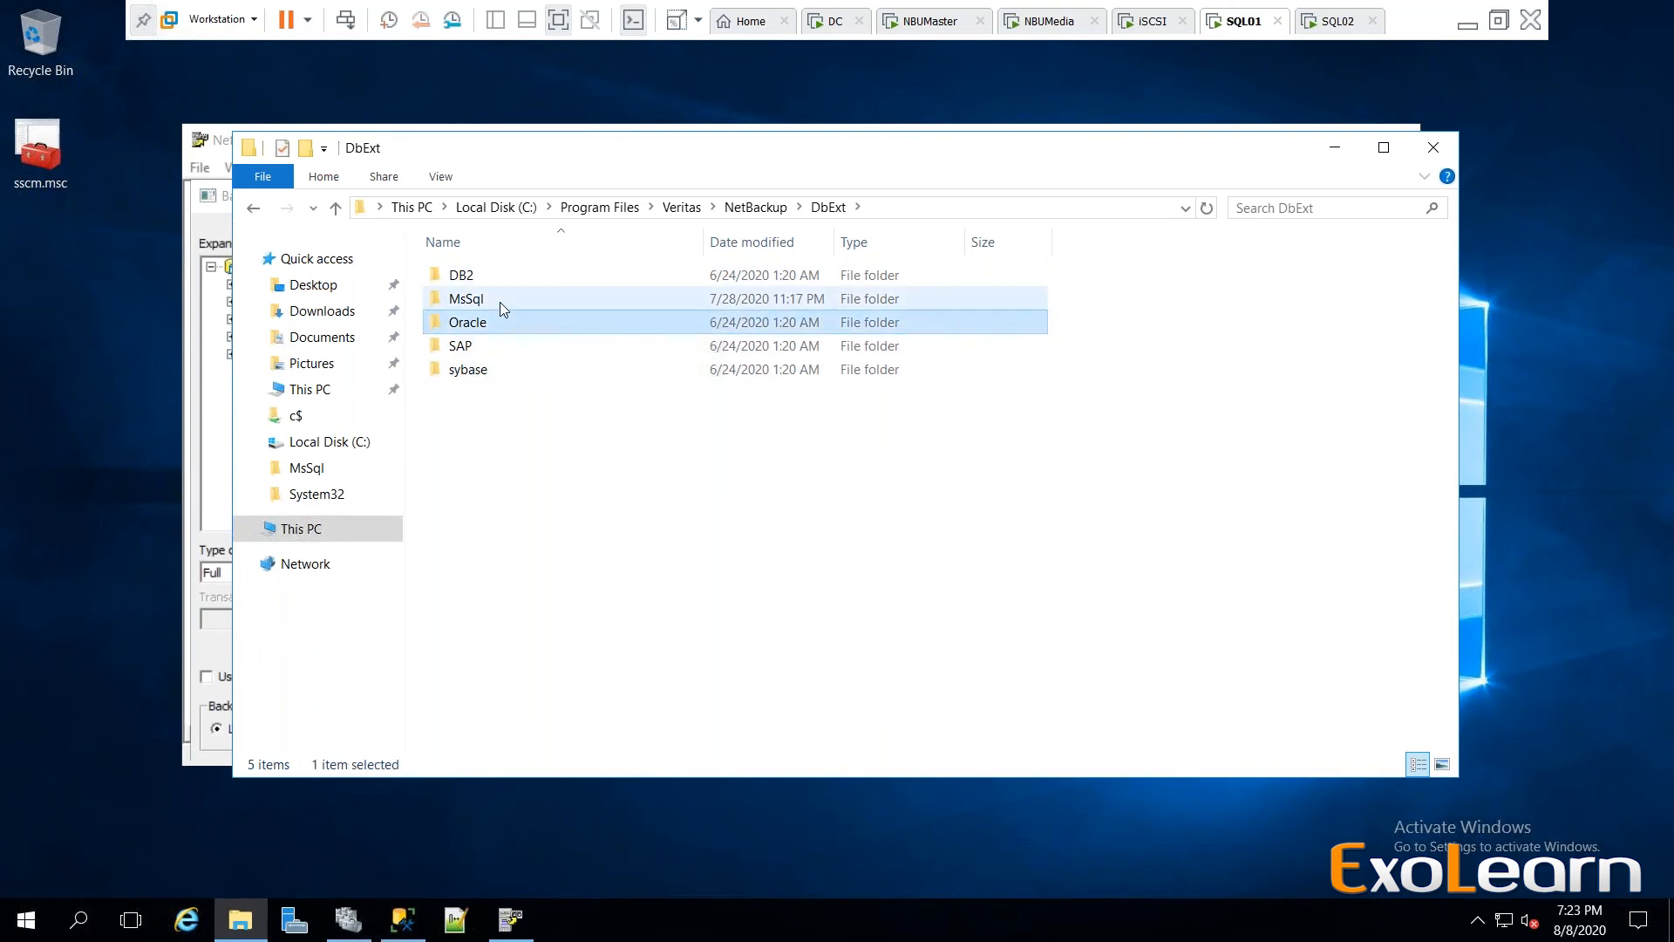
{"action": "key", "text": "Up"}
{"action": "key", "text": "Up"}
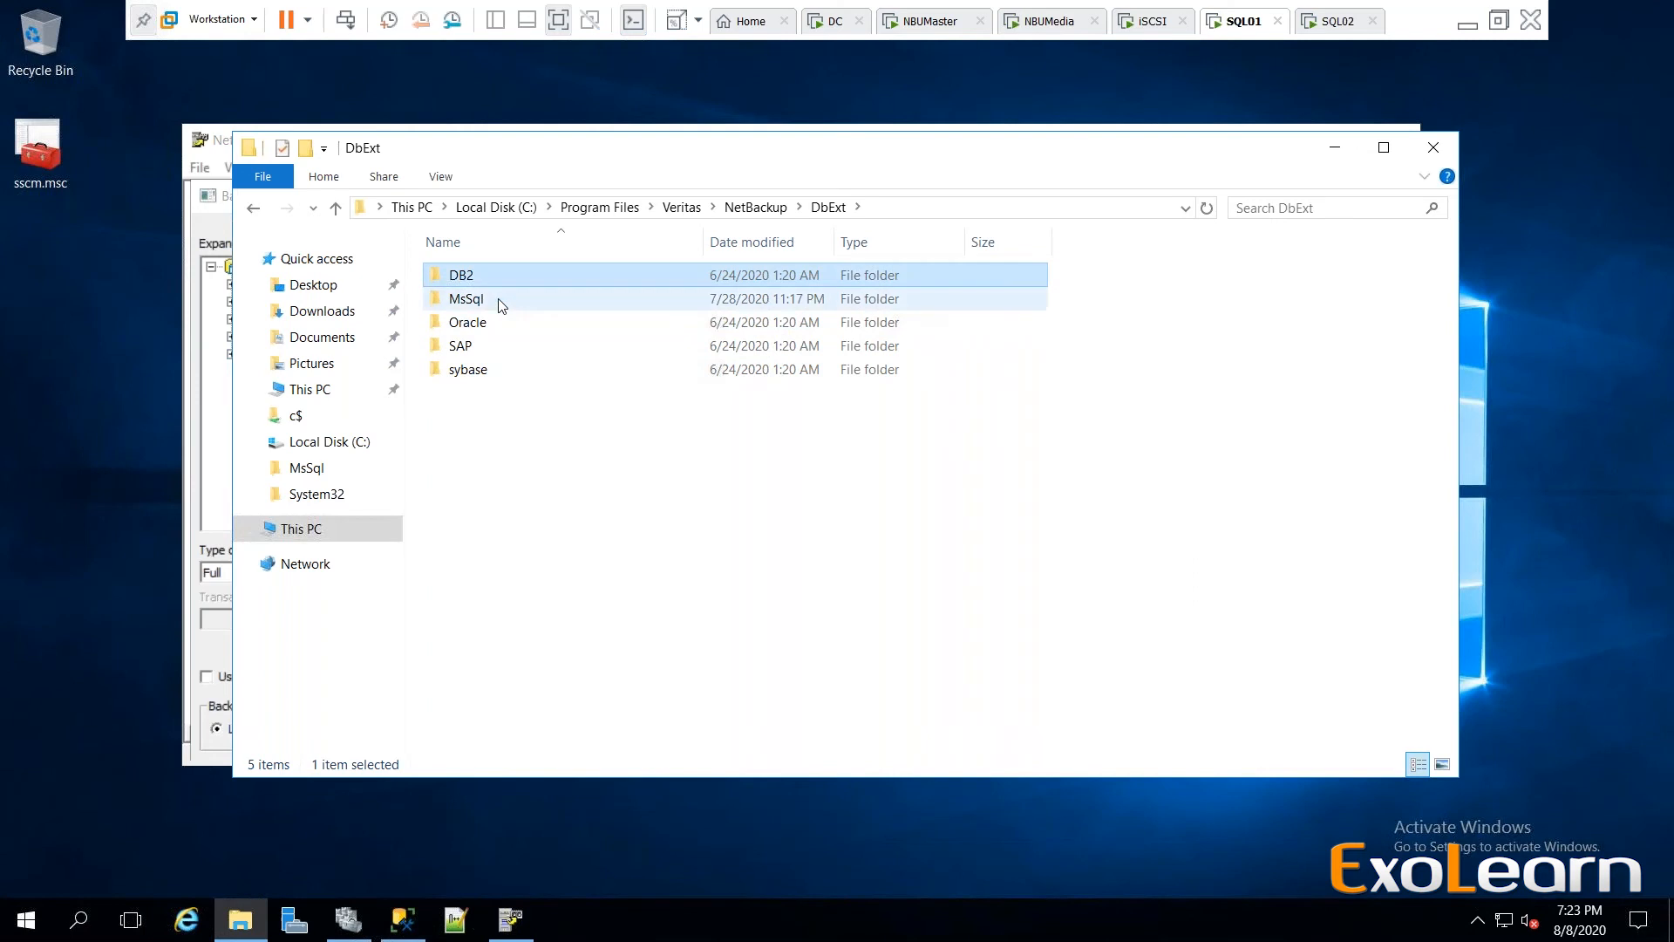
{"action": "double_click", "coordinate": [468, 299]}
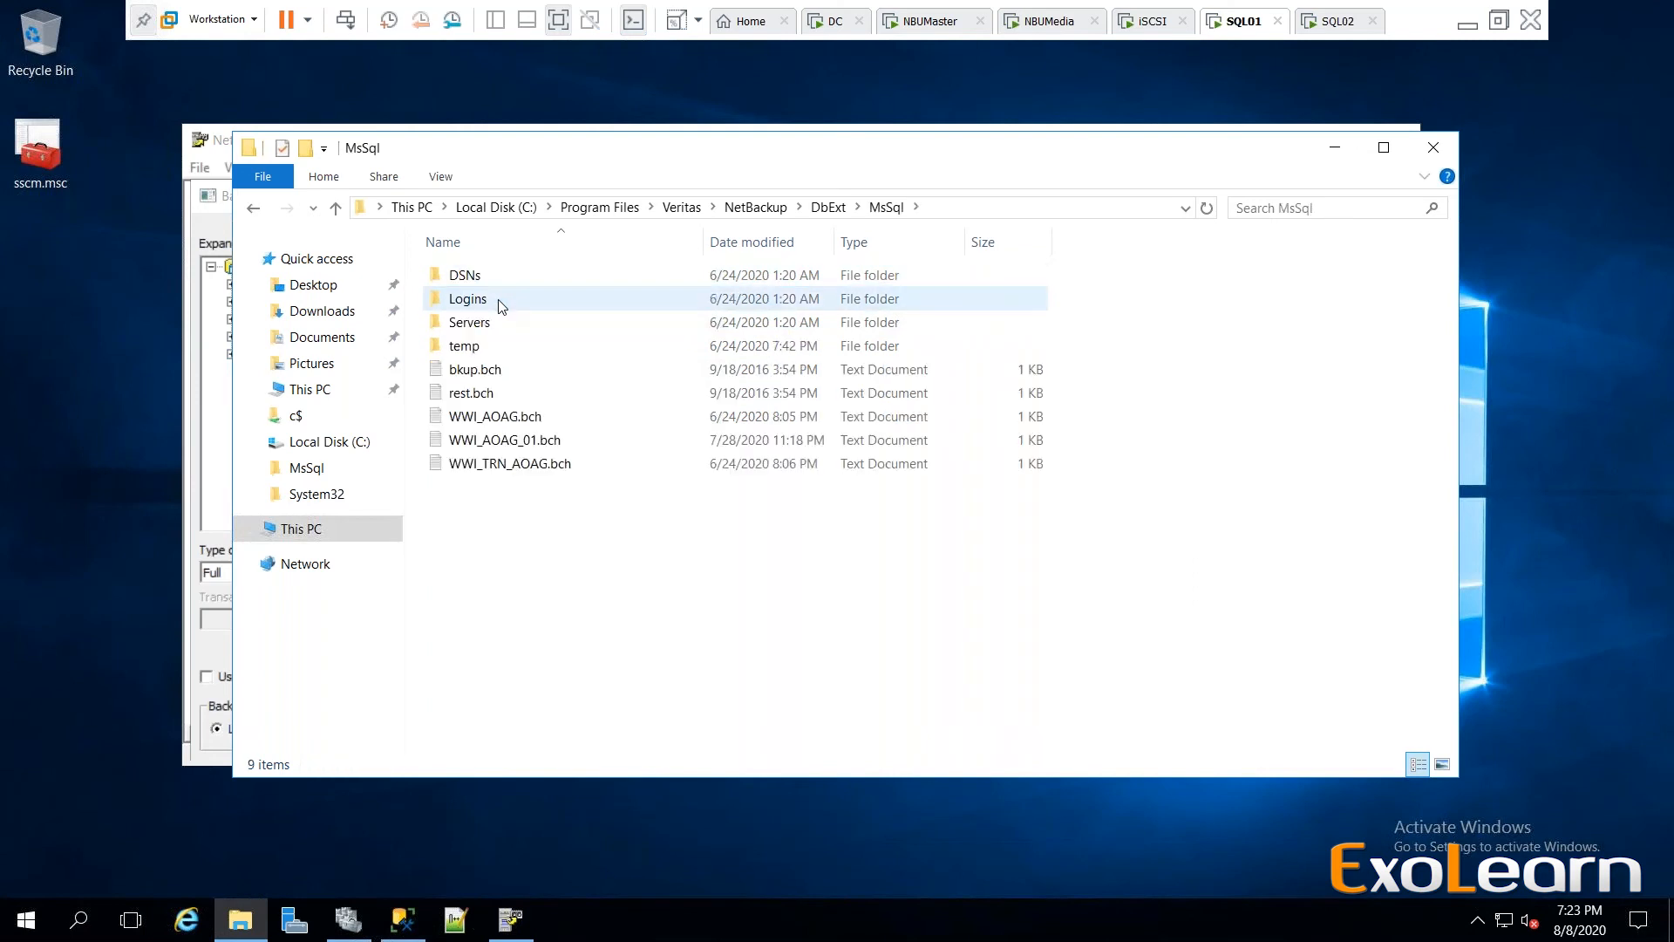
{"action": "left_click", "coordinate": [528, 425]}
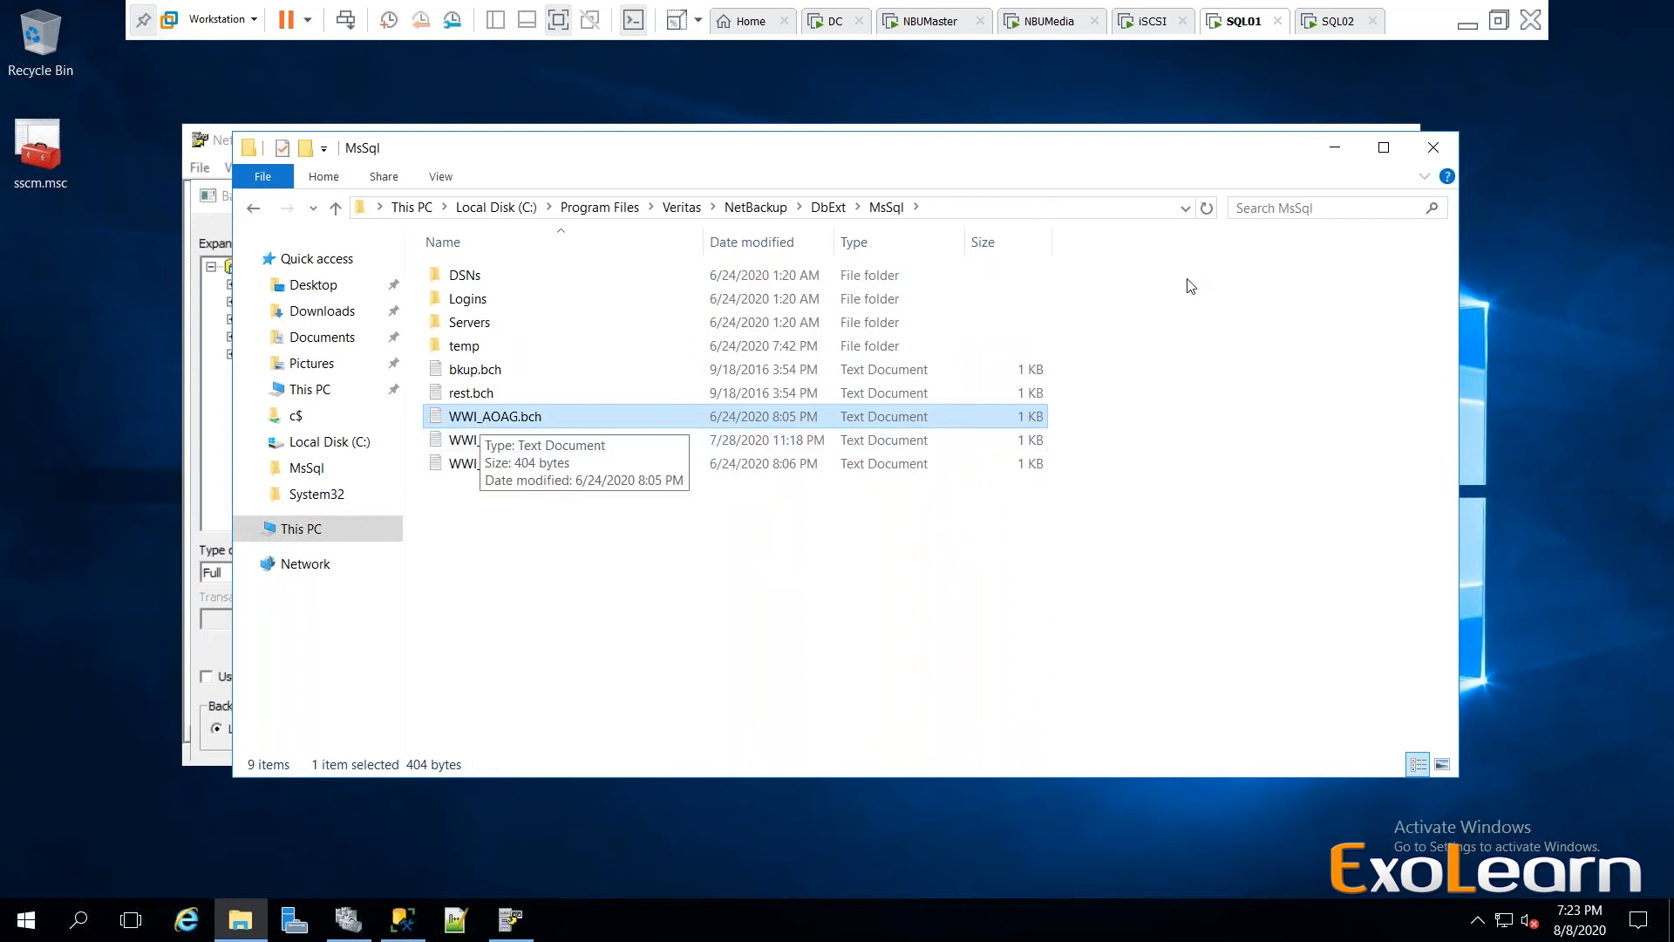
{"action": "left_click", "coordinate": [1335, 147]}
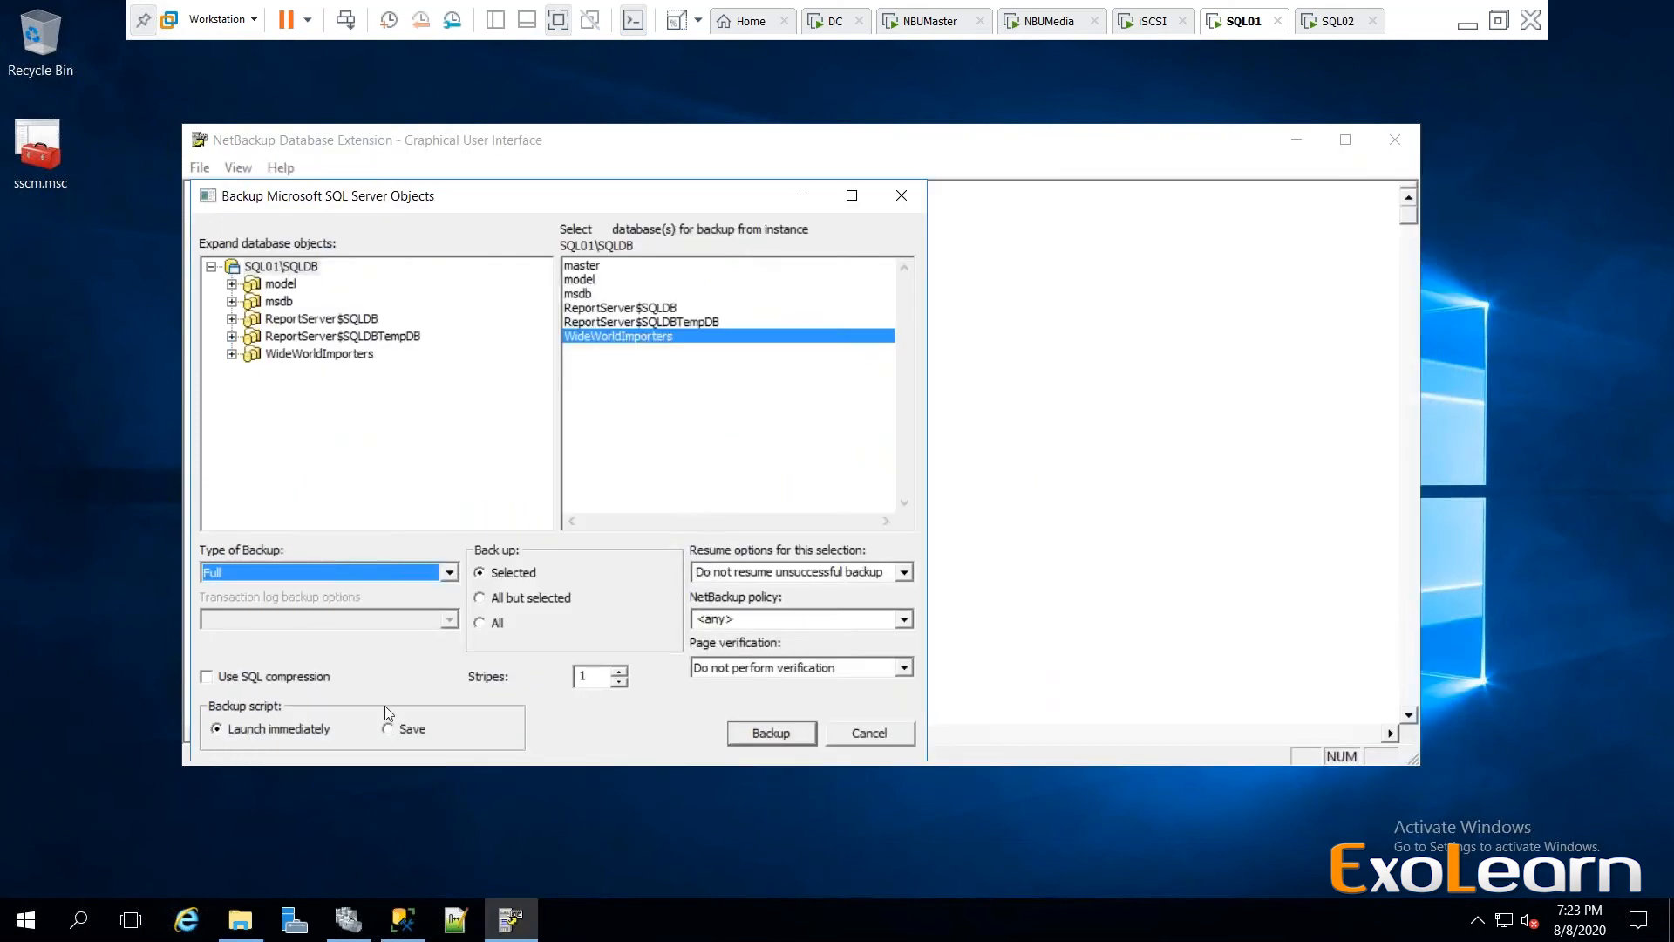
Set the backup script to be saved instead of launched, and save it in MsSql as WWI_AOAG_02bch.bch.
{"action": "left_click", "coordinate": [389, 730]}
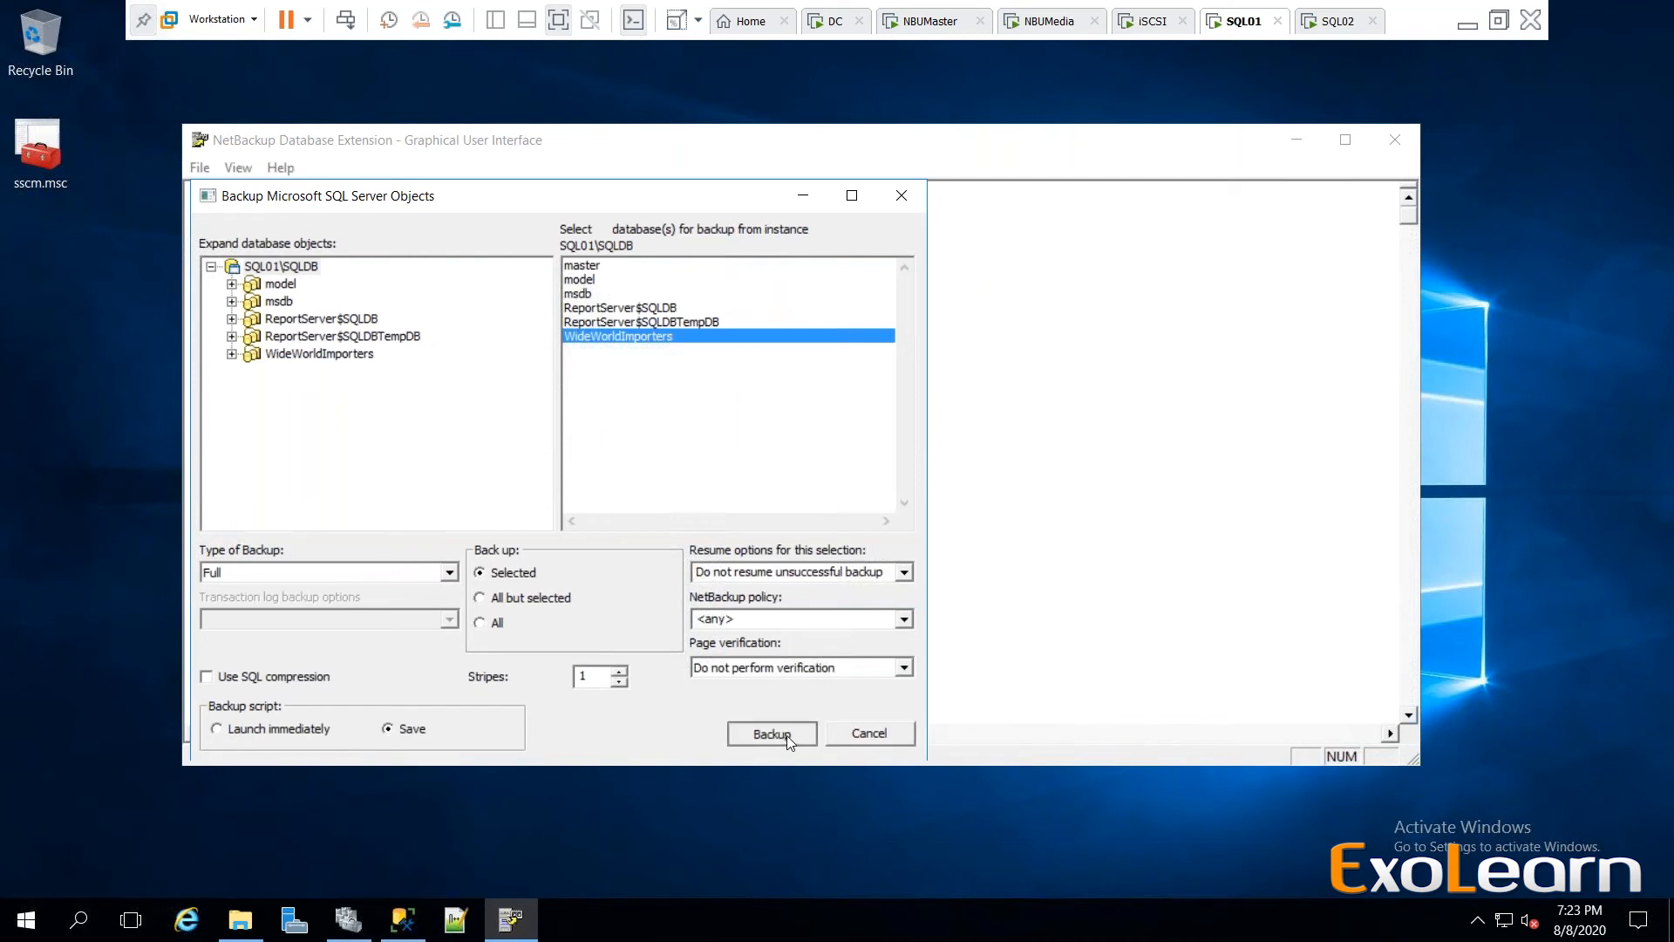
{"action": "left_click", "coordinate": [772, 733]}
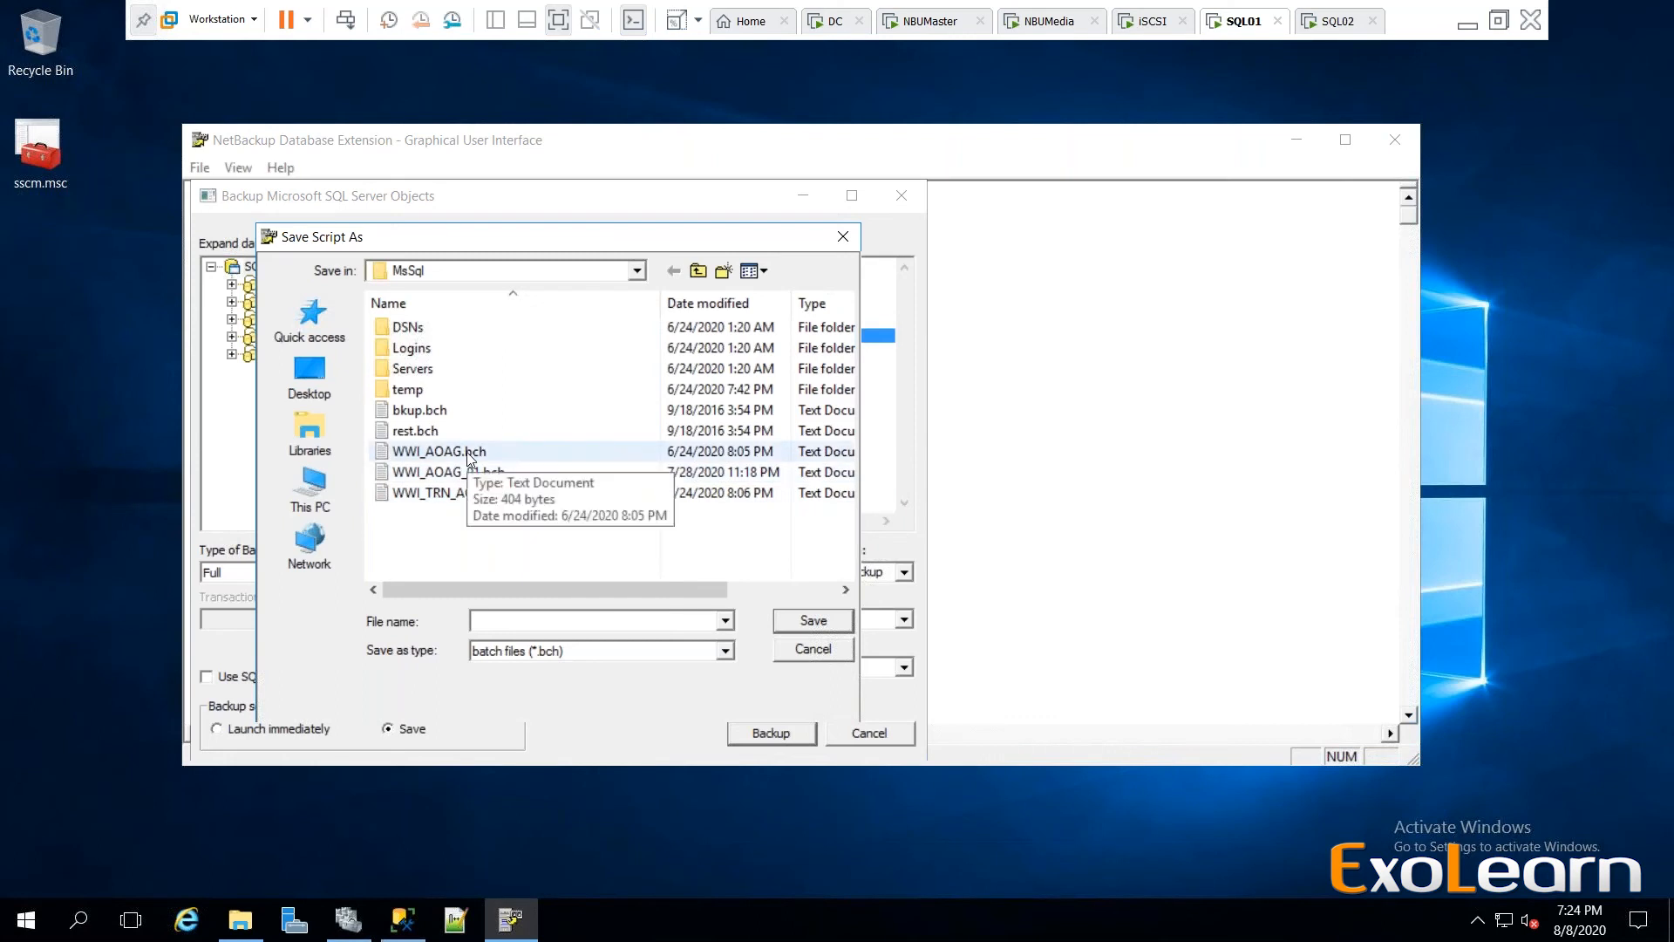
{"action": "left_click", "coordinate": [479, 476]}
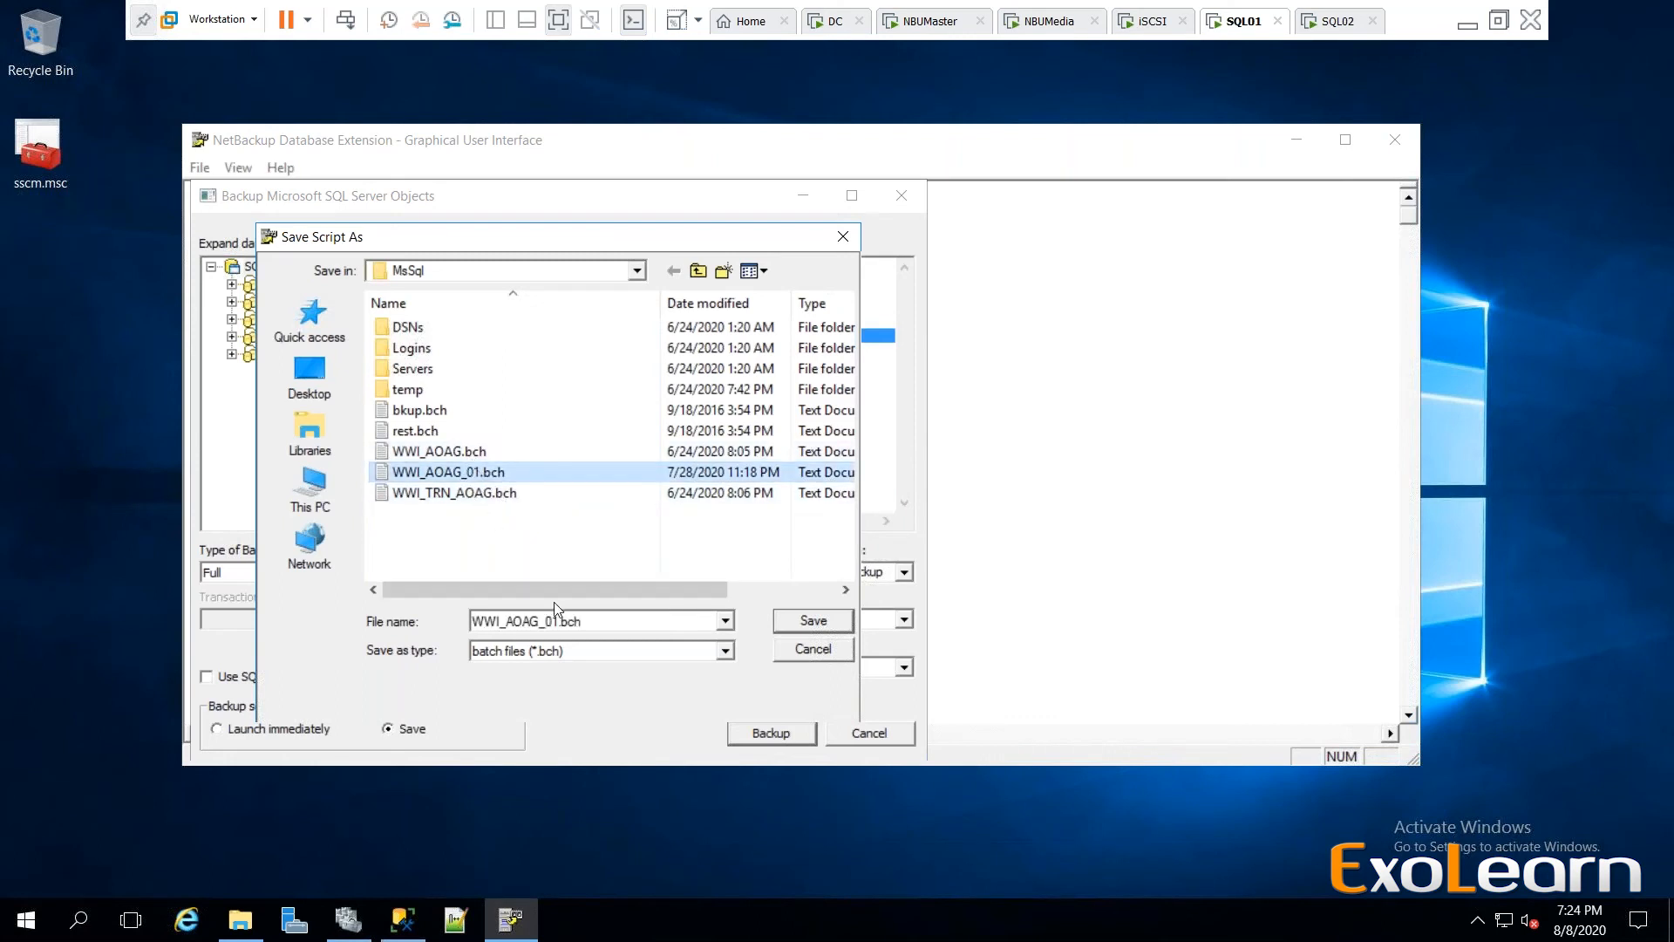
{"action": "left_click", "coordinate": [563, 621]}
{"action": "key", "text": "End"}
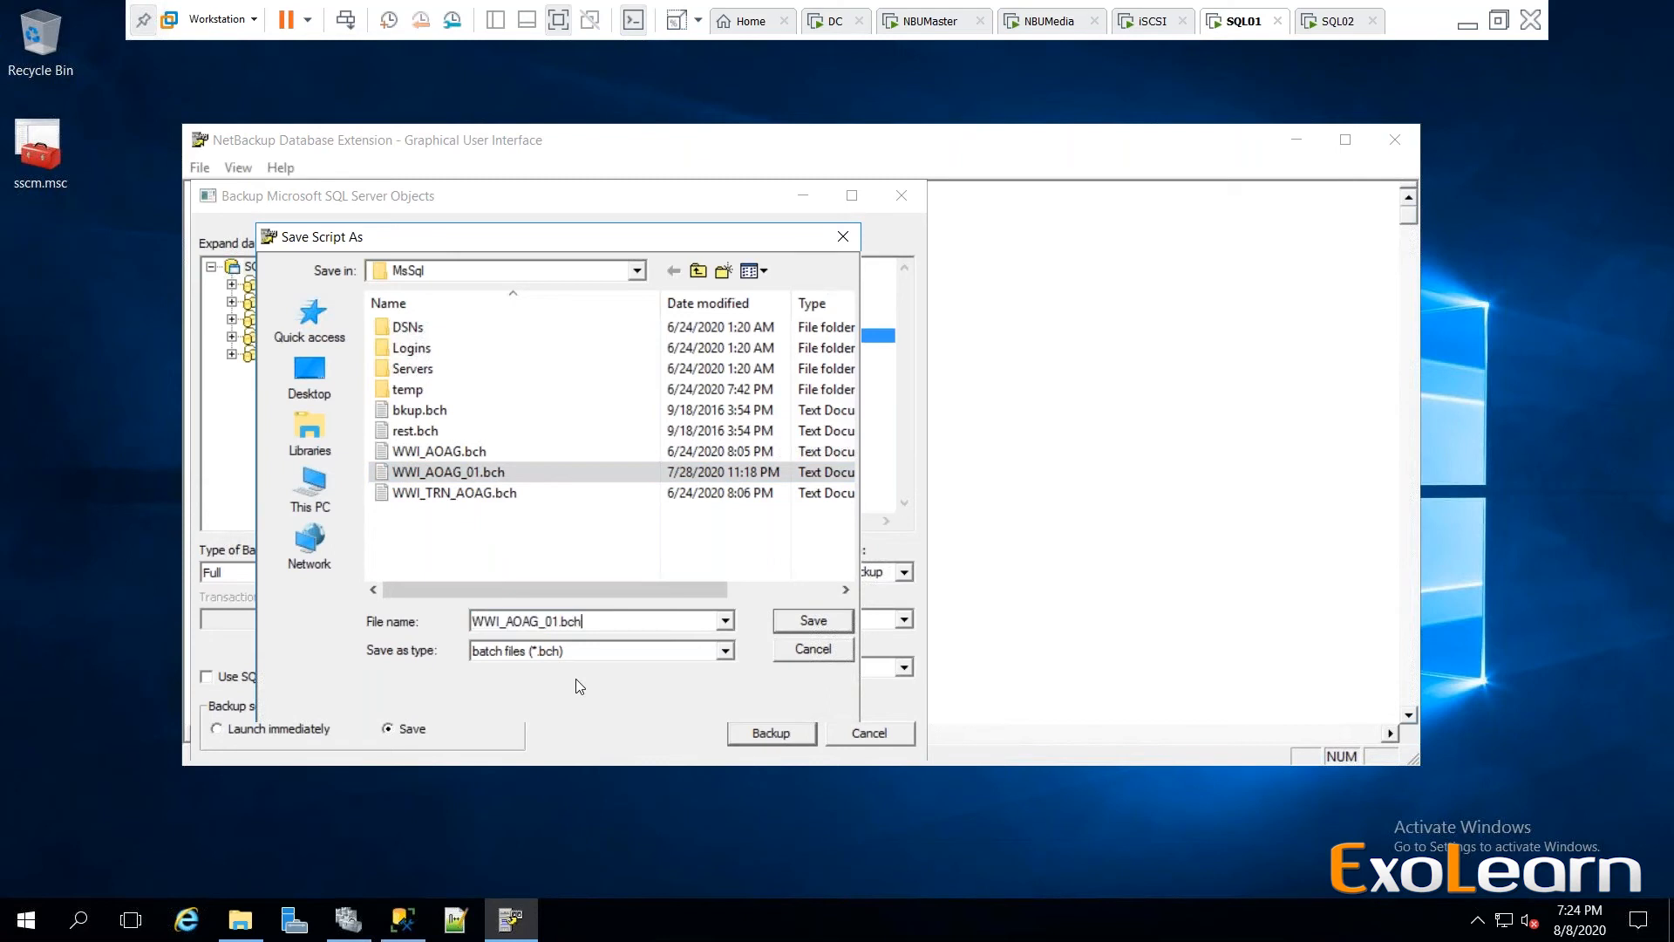
{"action": "left_click", "coordinate": [565, 621]}
{"action": "type", "text": "2"}
{"action": "type", "text": "2"}
{"action": "left_click", "coordinate": [813, 621]}
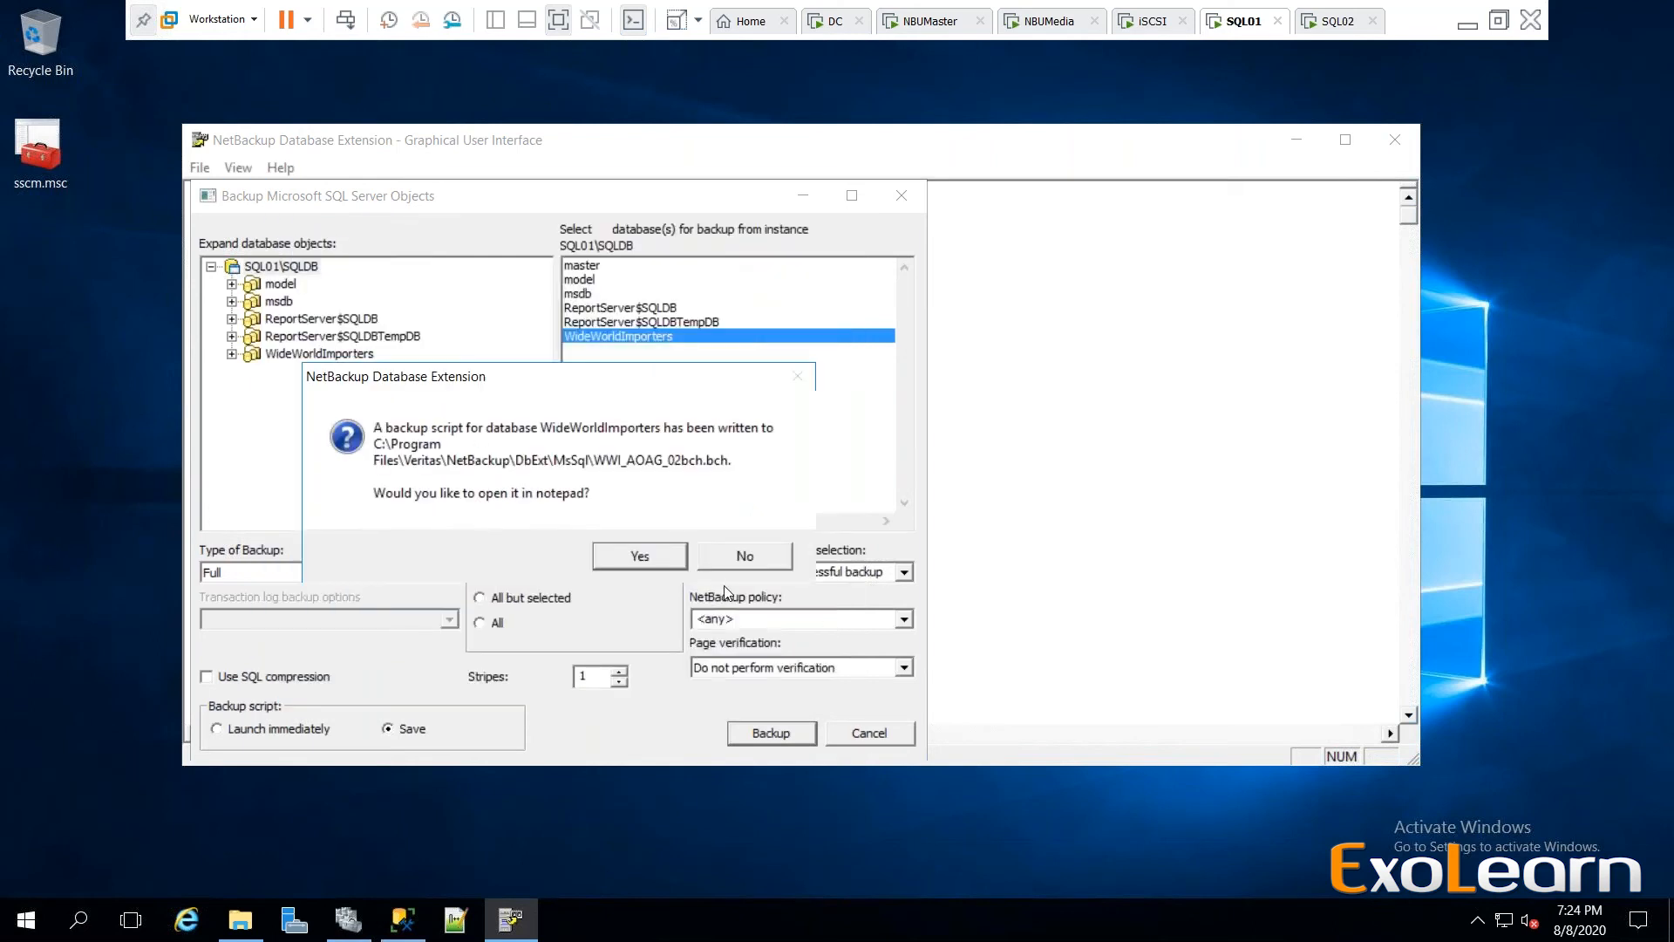
Open the saved script in Notepad and review its database, SQL host, SQL instance and NetBackup server lines.
{"action": "left_click", "coordinate": [624, 557]}
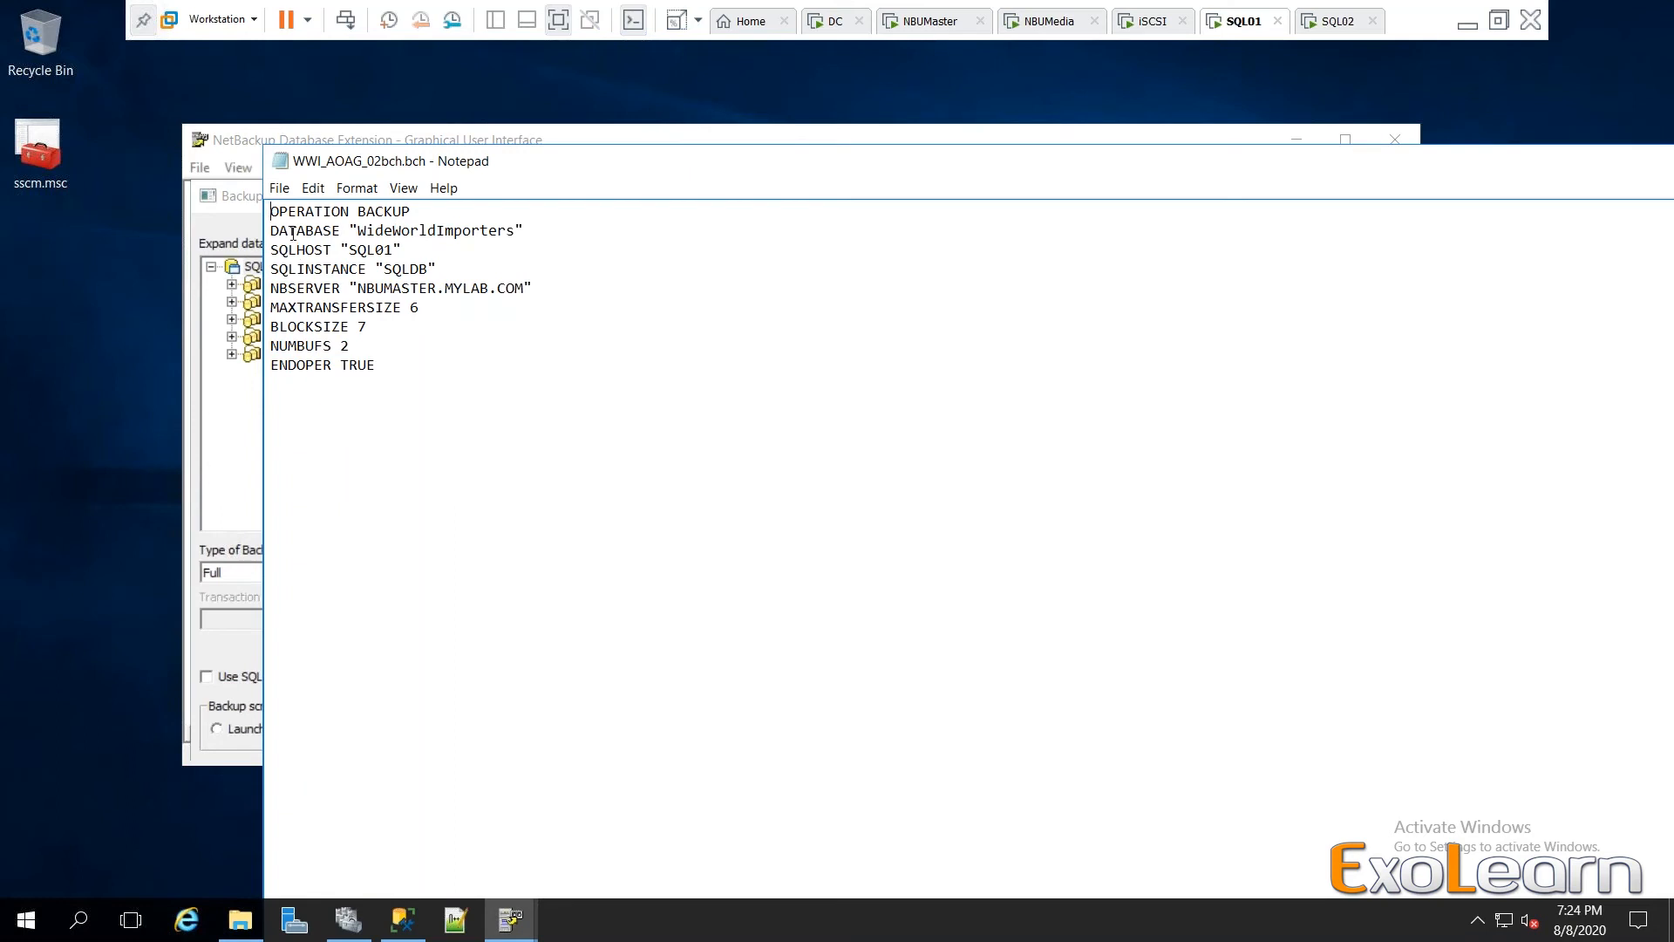
{"action": "left_click_drag", "start_coordinate": [359, 231], "coordinate": [515, 232]}
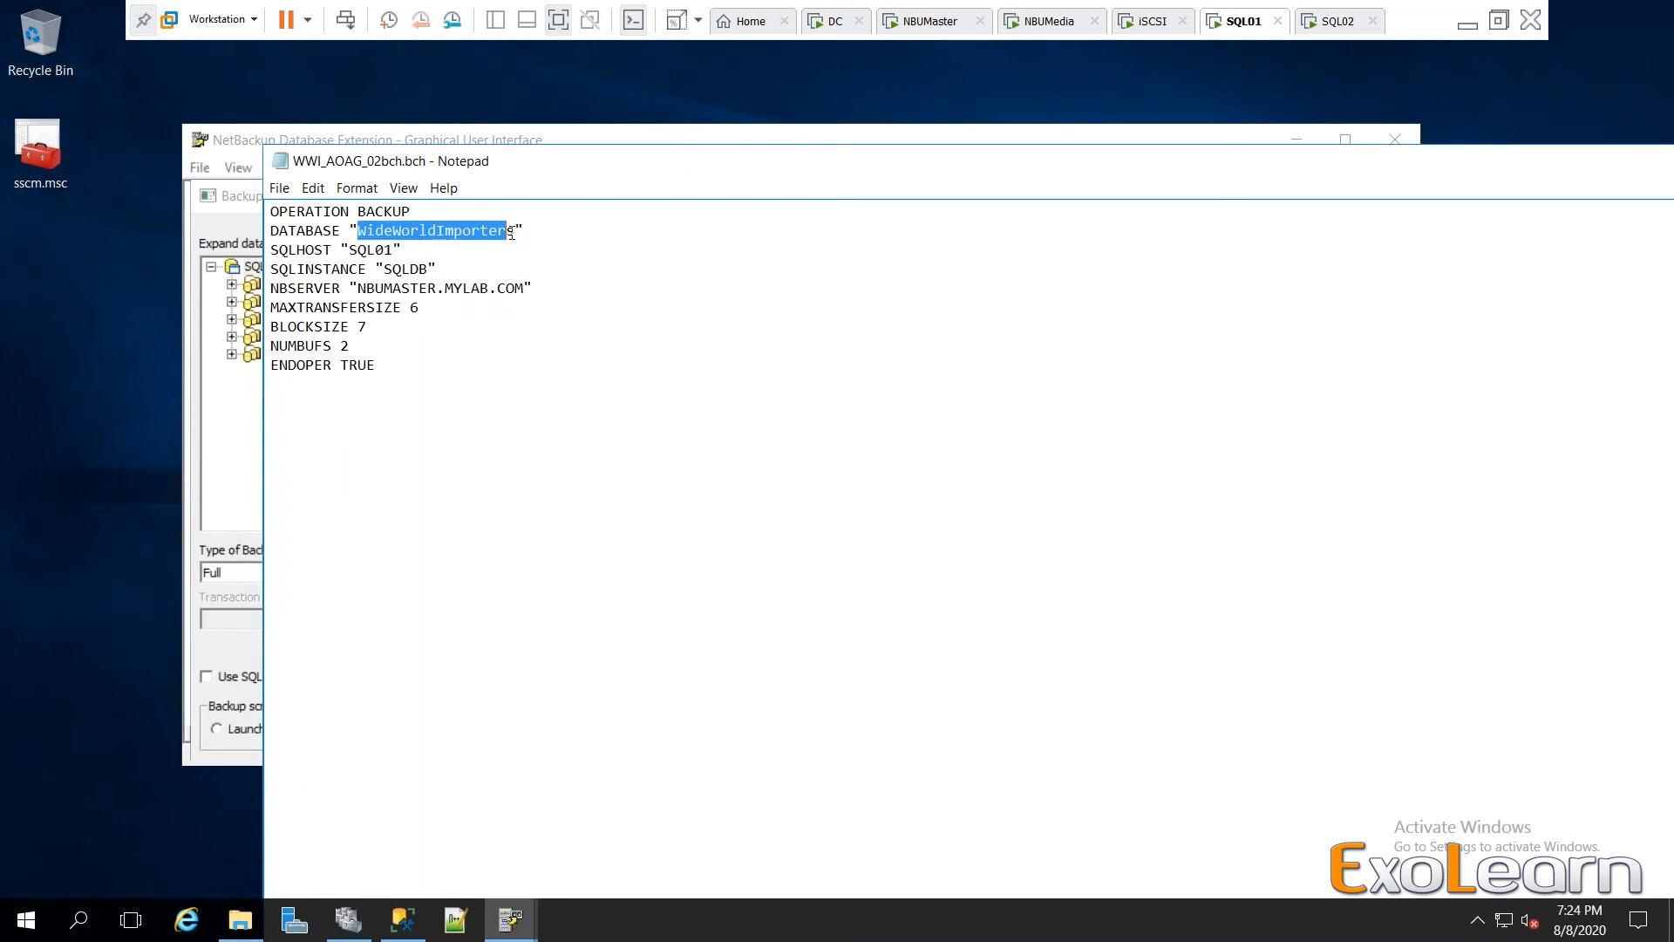
{"action": "left_click", "coordinate": [556, 247]}
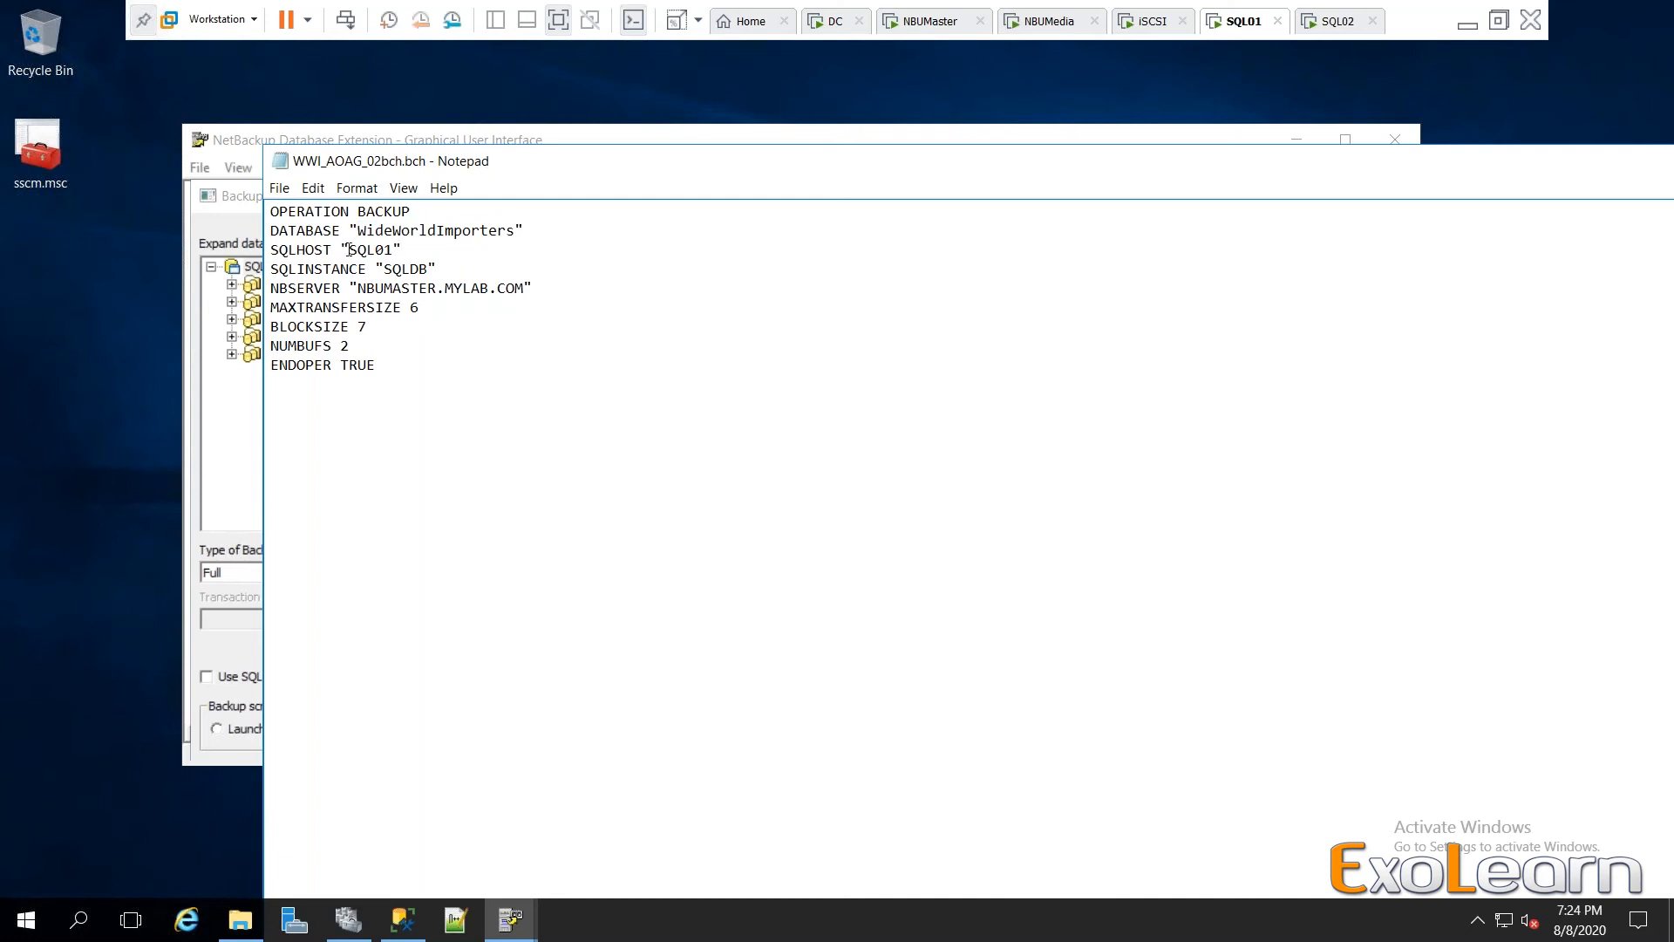
{"action": "left_click_drag", "start_coordinate": [366, 249], "coordinate": [394, 250]}
{"action": "left_click", "coordinate": [369, 327]}
{"action": "left_click_drag", "start_coordinate": [383, 269], "coordinate": [428, 269]}
{"action": "left_click", "coordinate": [427, 364]}
{"action": "left_click_drag", "start_coordinate": [272, 290], "coordinate": [465, 294]}
{"action": "left_click_drag", "start_coordinate": [505, 294], "coordinate": [525, 293]}
{"action": "left_click", "coordinate": [479, 348]}
{"action": "key", "text": "Up"}
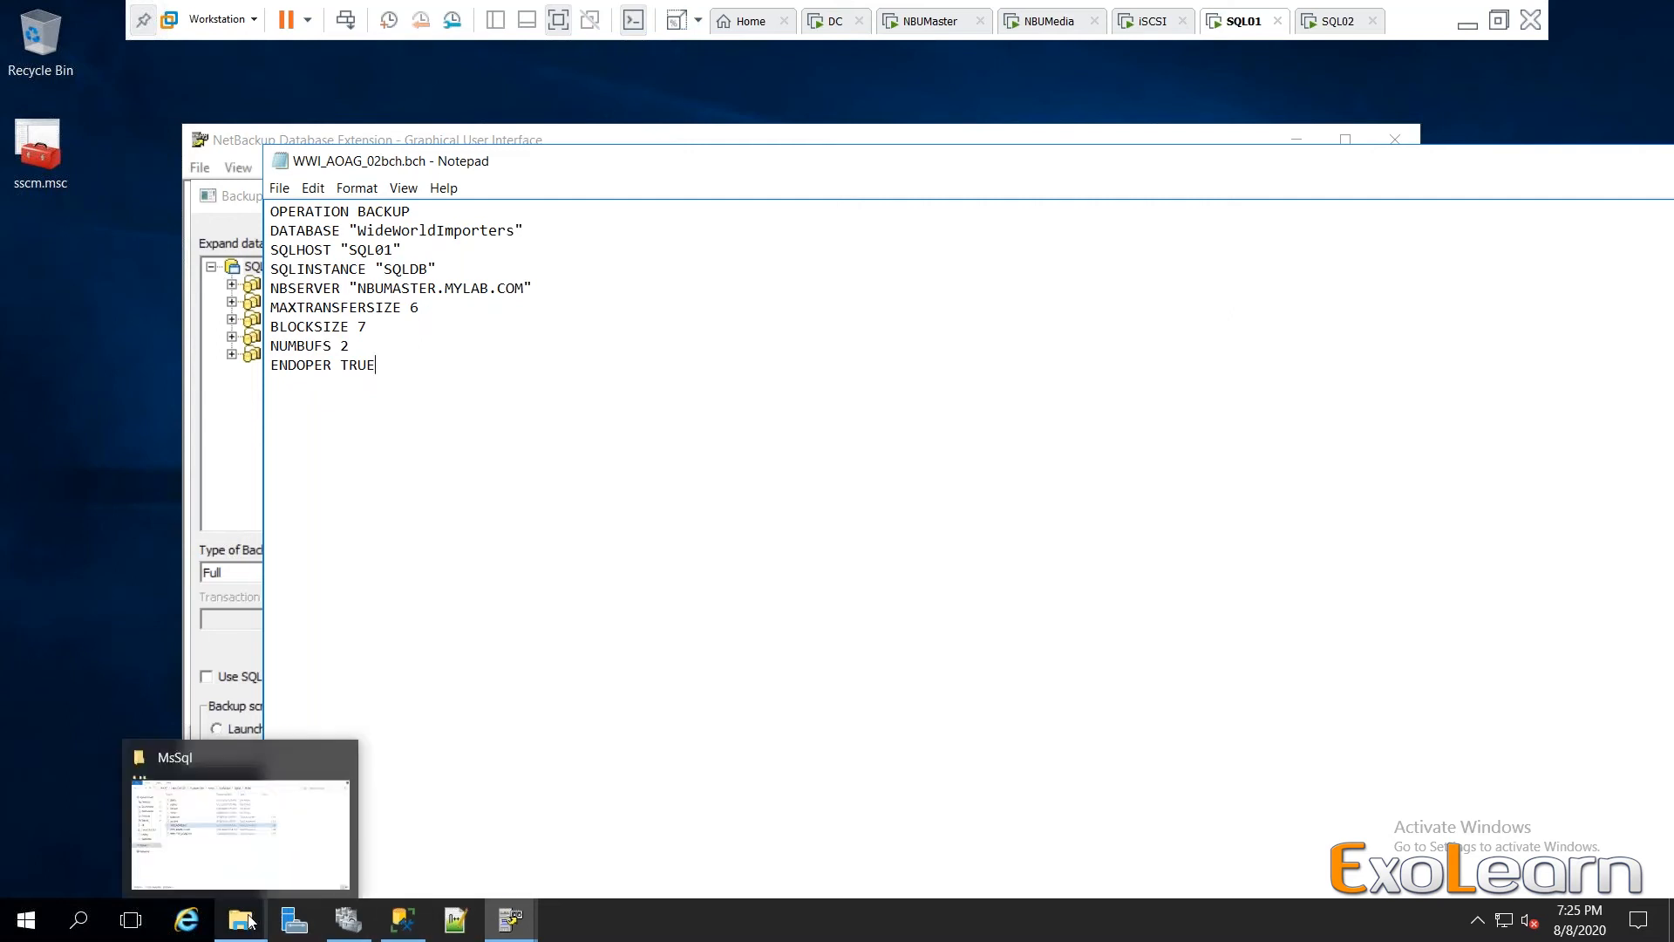
Open the existing WWI_AOAG.bch script, copy its PREFERREDREPLICA TRUE line, and close the file.
{"action": "left_click", "coordinate": [303, 752]}
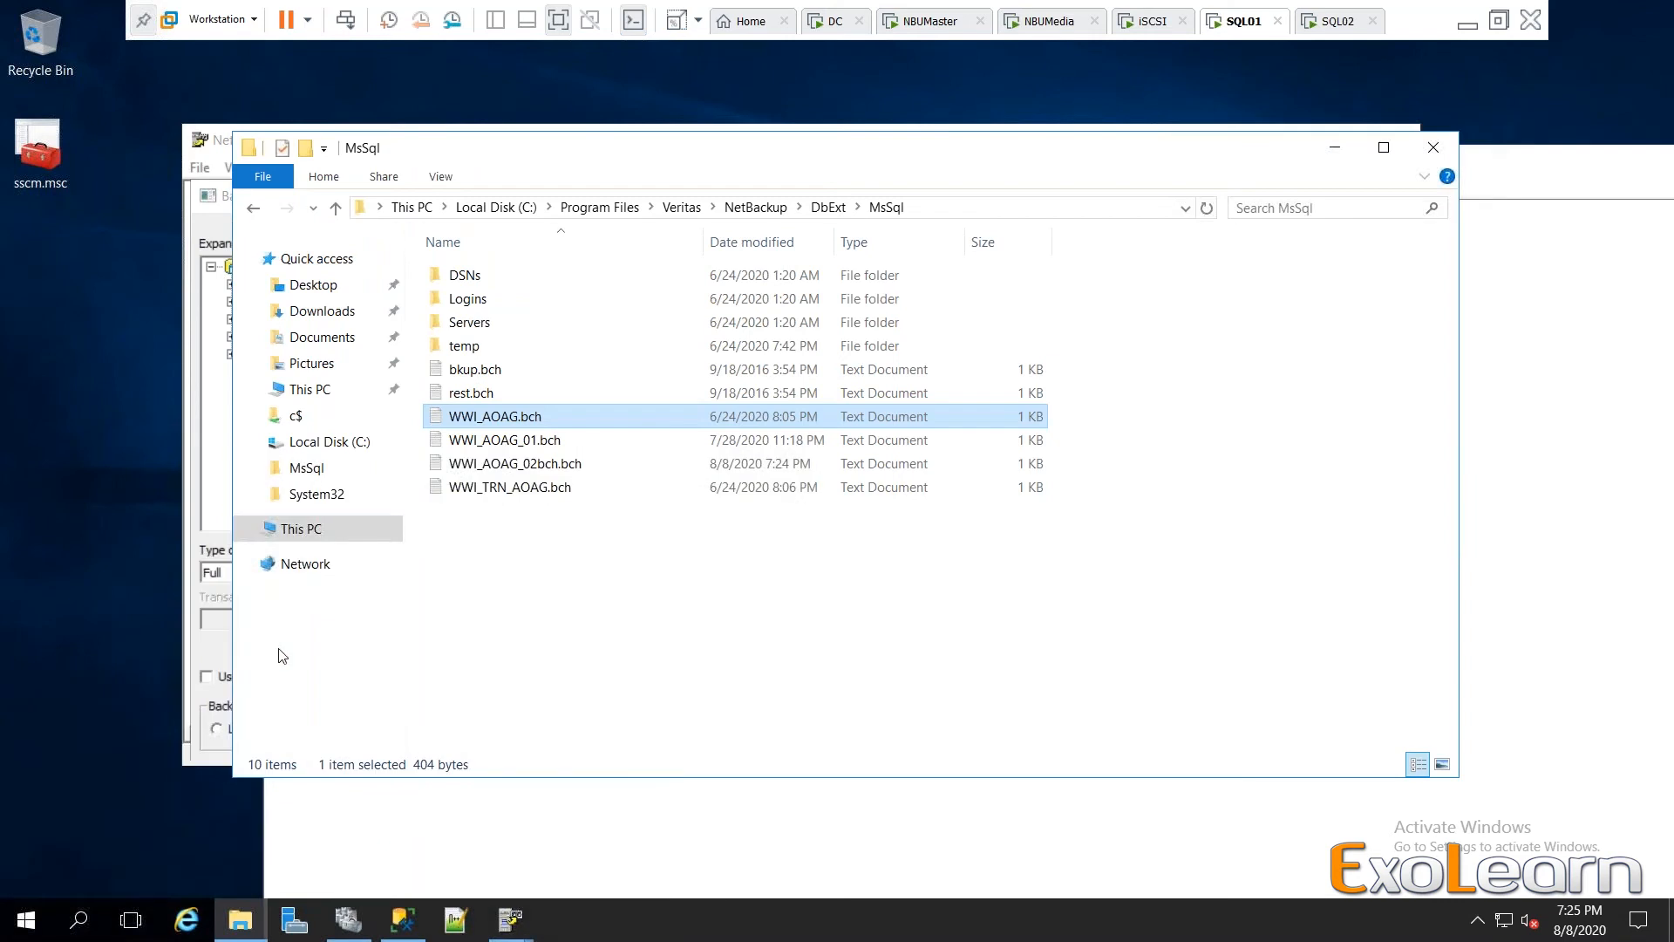
{"action": "double_click", "coordinate": [531, 423]}
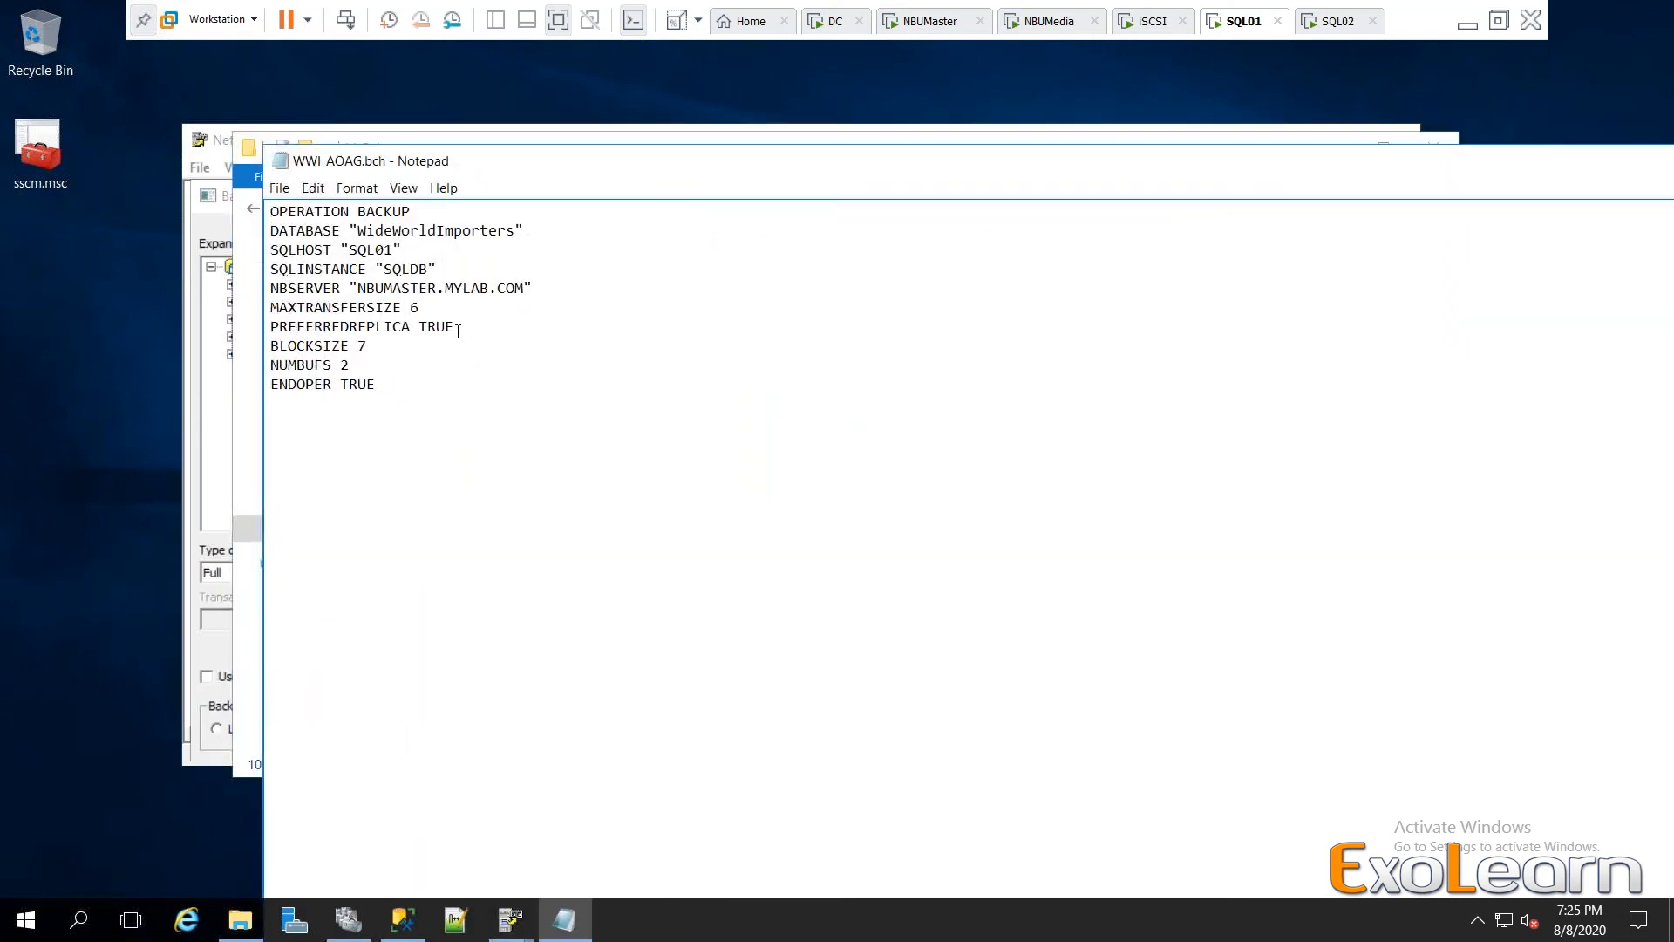
{"action": "key", "text": "shift+Home"}
{"action": "key", "text": "ctrl+c"}
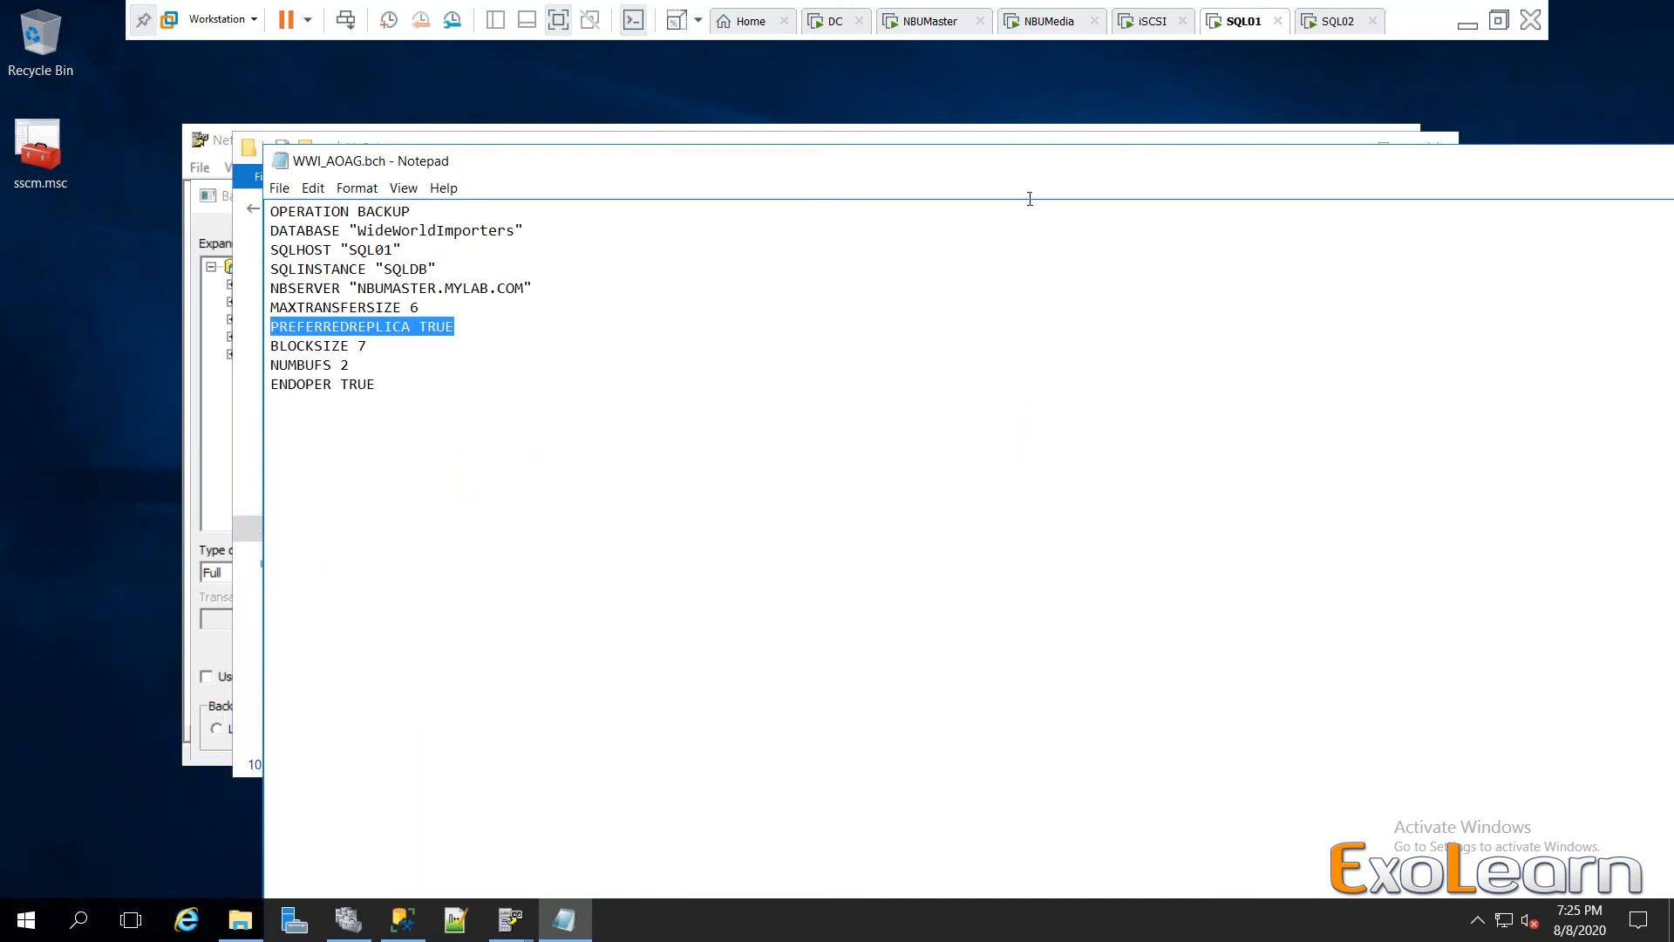
{"action": "left_click_drag", "start_coordinate": [1120, 168], "coordinate": [938, 155]}
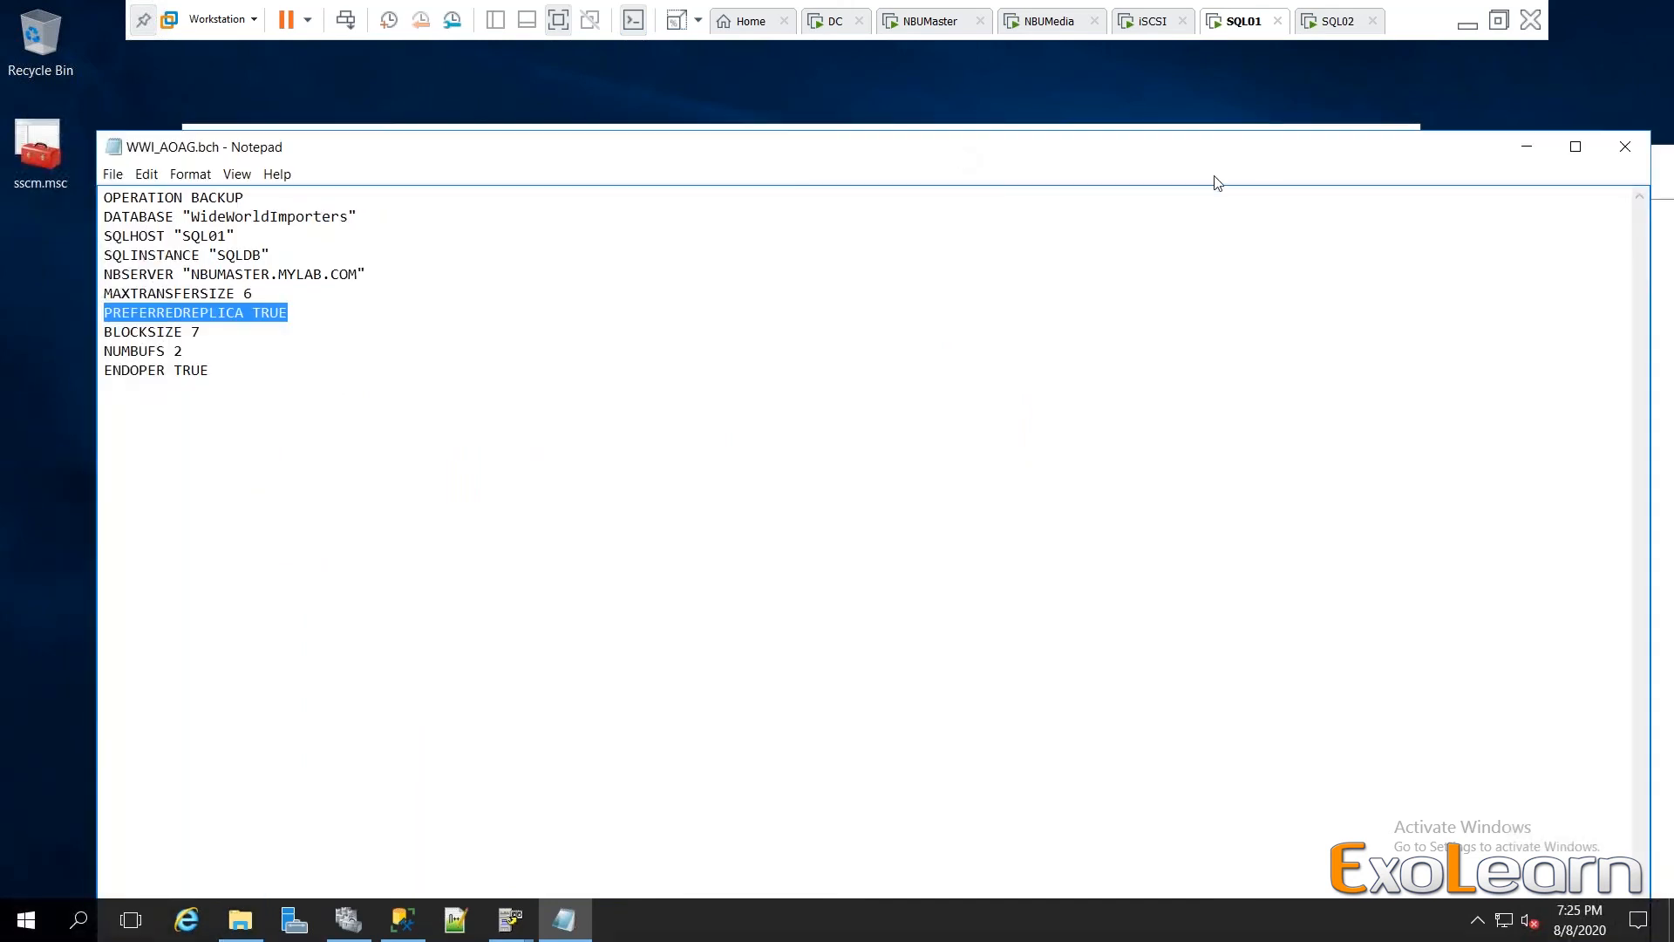
{"action": "left_click", "coordinate": [1619, 154]}
{"action": "left_click", "coordinate": [490, 817]}
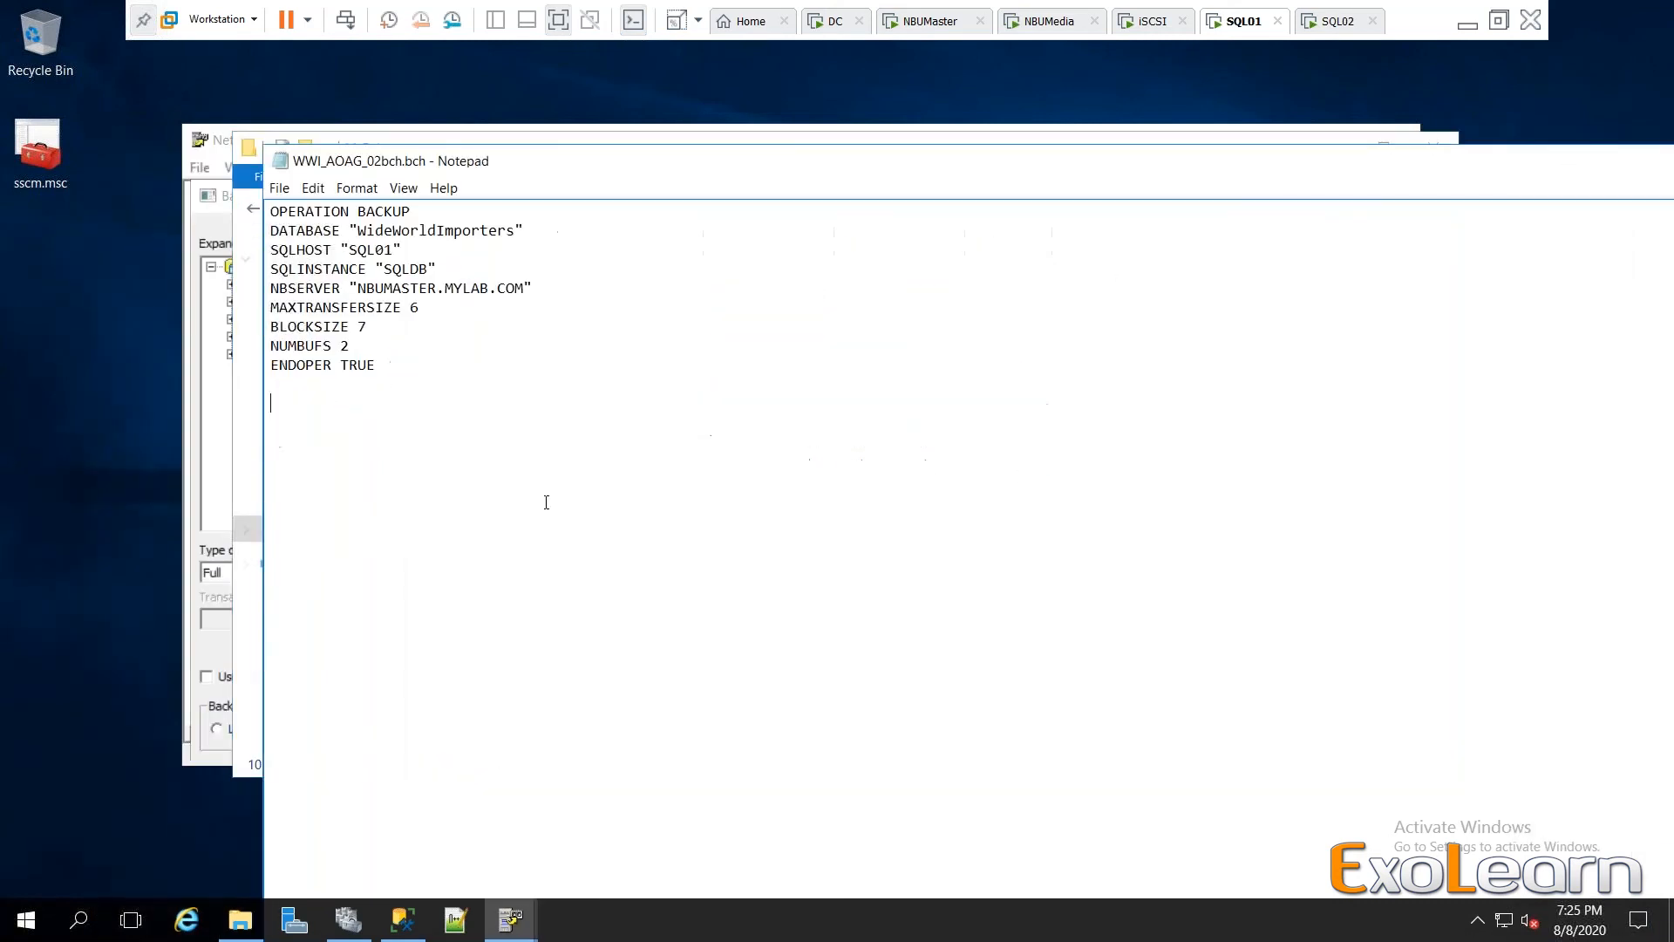
Insert the line PREFERREDREPLICA TRUE below MAXTRANSFERSIZE 6 in WWI_AOAG_02bch.bch, and move the Notepad window fully into view.
{"action": "left_click", "coordinate": [430, 309]}
{"action": "key", "text": "Return"}
{"action": "key", "text": "ctrl+v"}
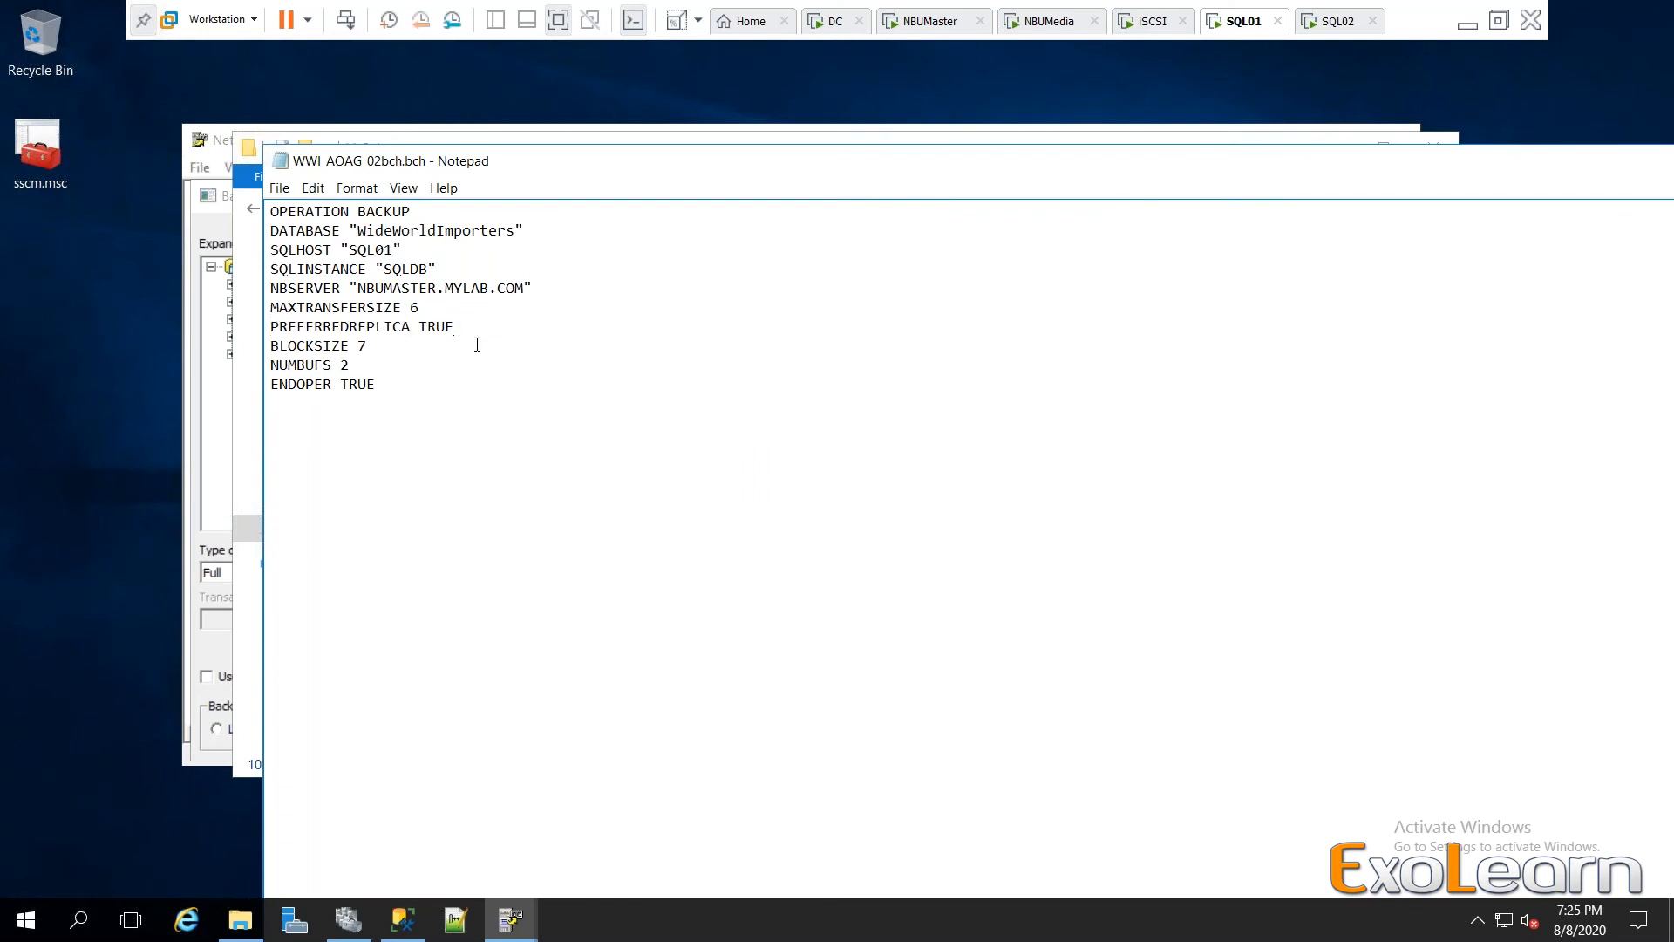
{"action": "left_click_drag", "start_coordinate": [581, 156], "coordinate": [421, 133]}
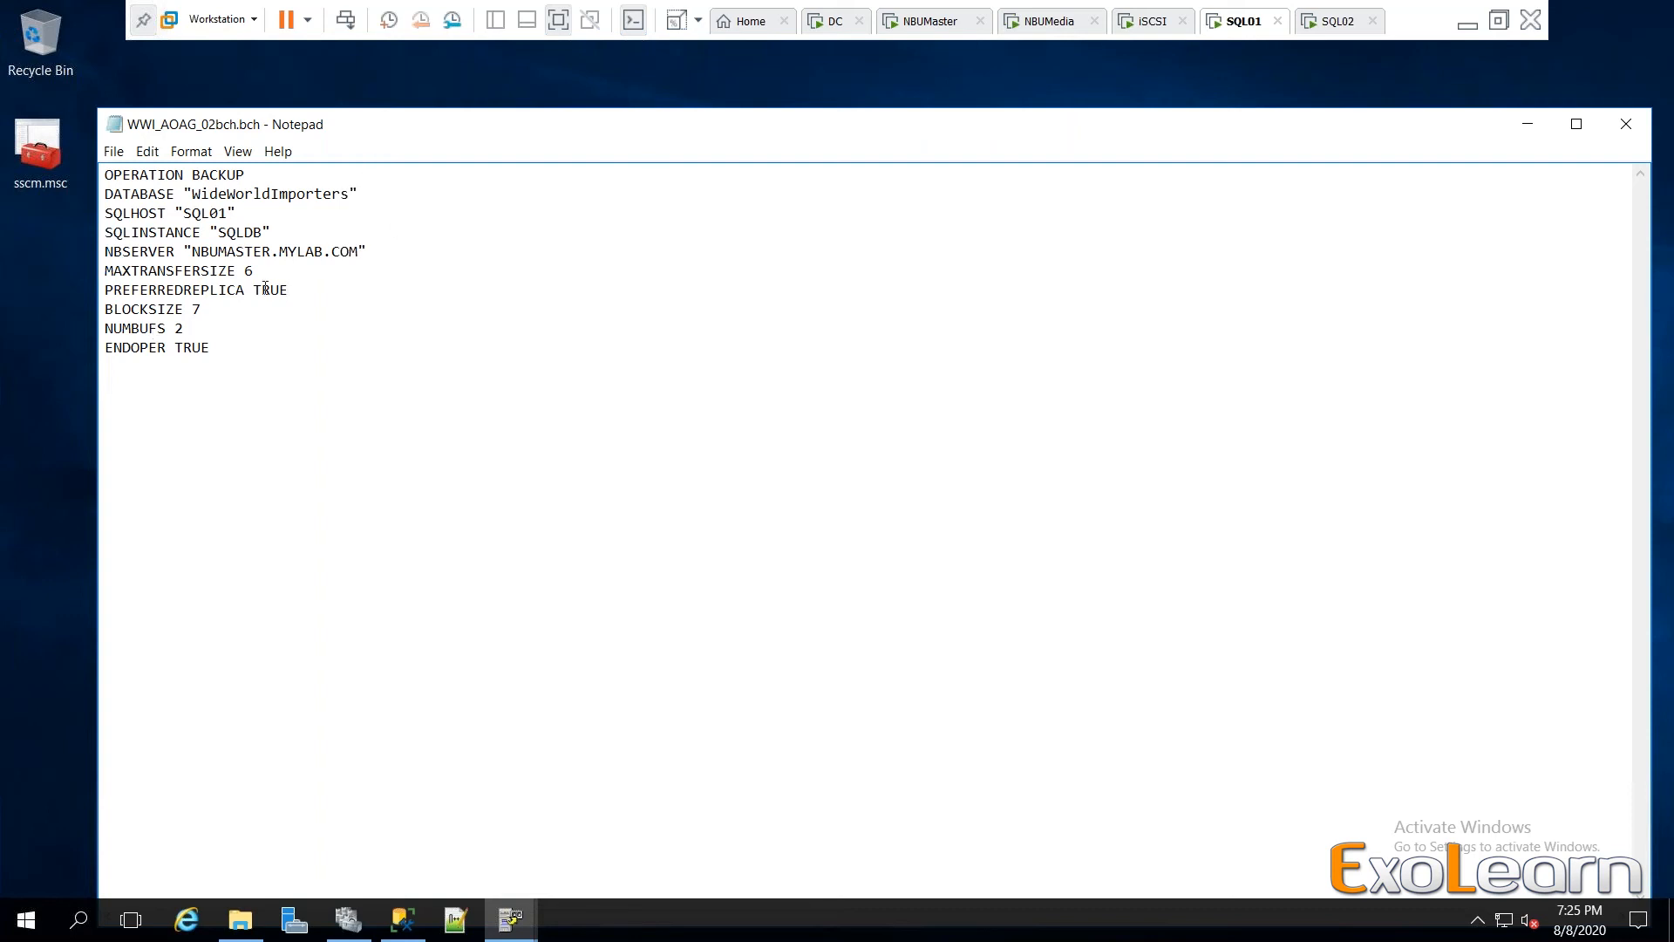
Highlight the edited script from ENDOPER TRUE up to OPERATION BACKUP to review it, and clear the selection.
{"action": "left_click", "coordinate": [249, 364]}
{"action": "key", "text": "shift+Up"}
{"action": "key", "text": "shift+Up"}
{"action": "key", "text": "shift+Up"}
{"action": "key", "text": "shift+Up"}
{"action": "key", "text": "shift+Up"}
{"action": "key", "text": "shift+Up"}
{"action": "key", "text": "shift+Up"}
{"action": "key", "text": "shift+Up"}
{"action": "key", "text": "shift+Up"}
{"action": "key", "text": "shift+Up"}
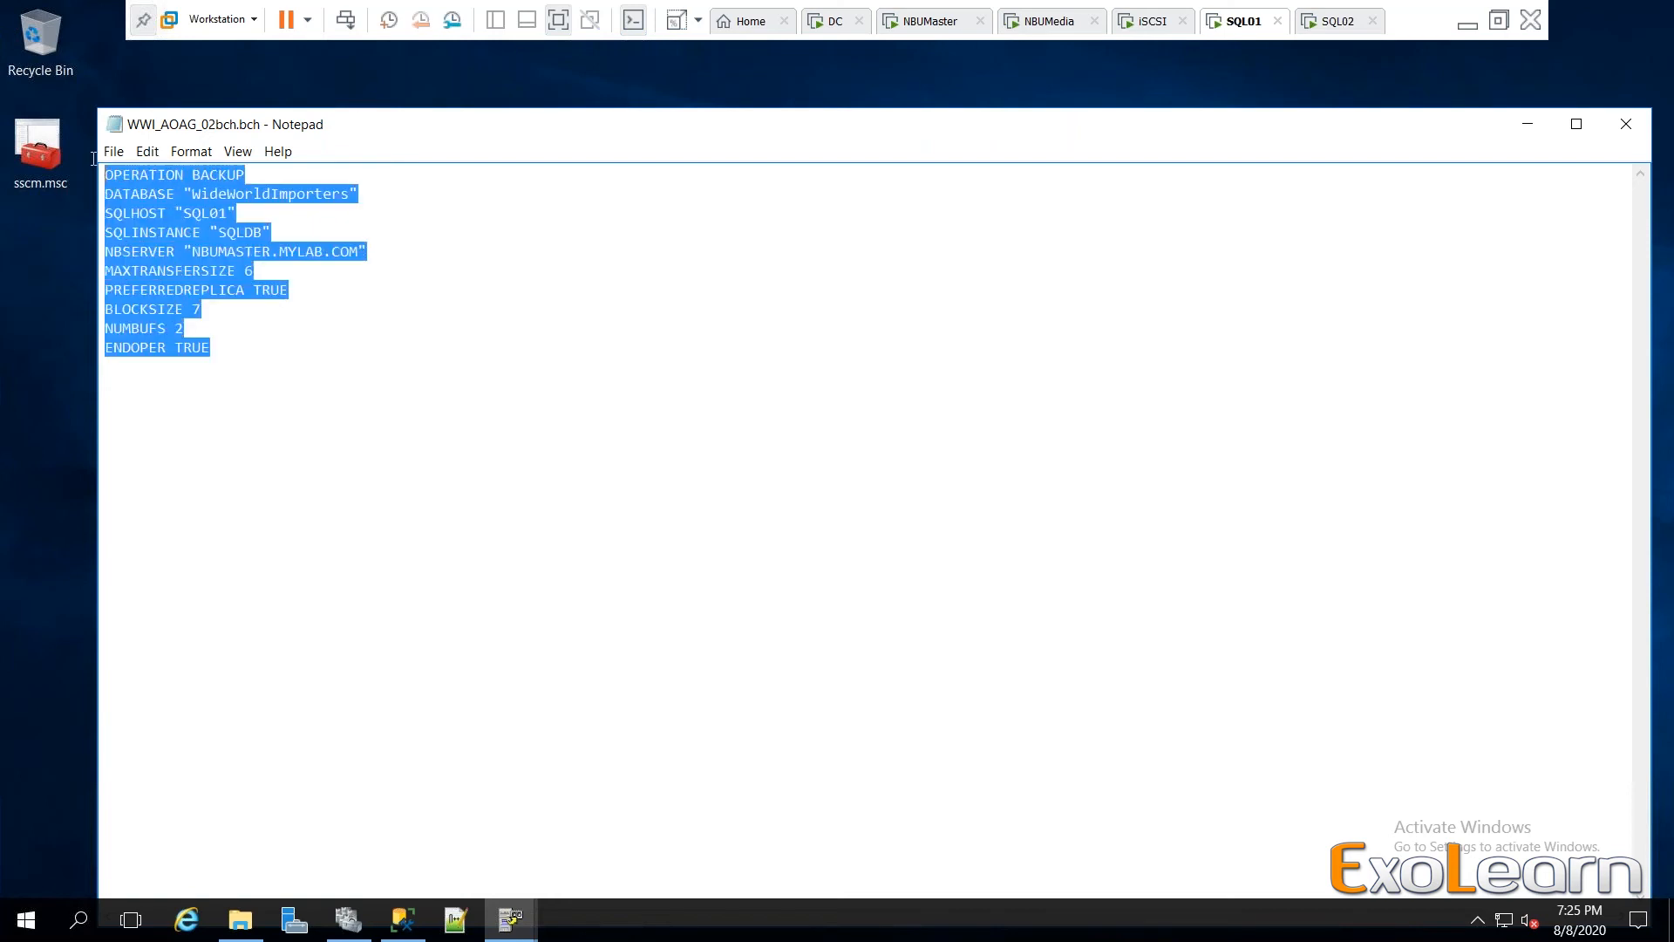
{"action": "left_click", "coordinate": [262, 360]}
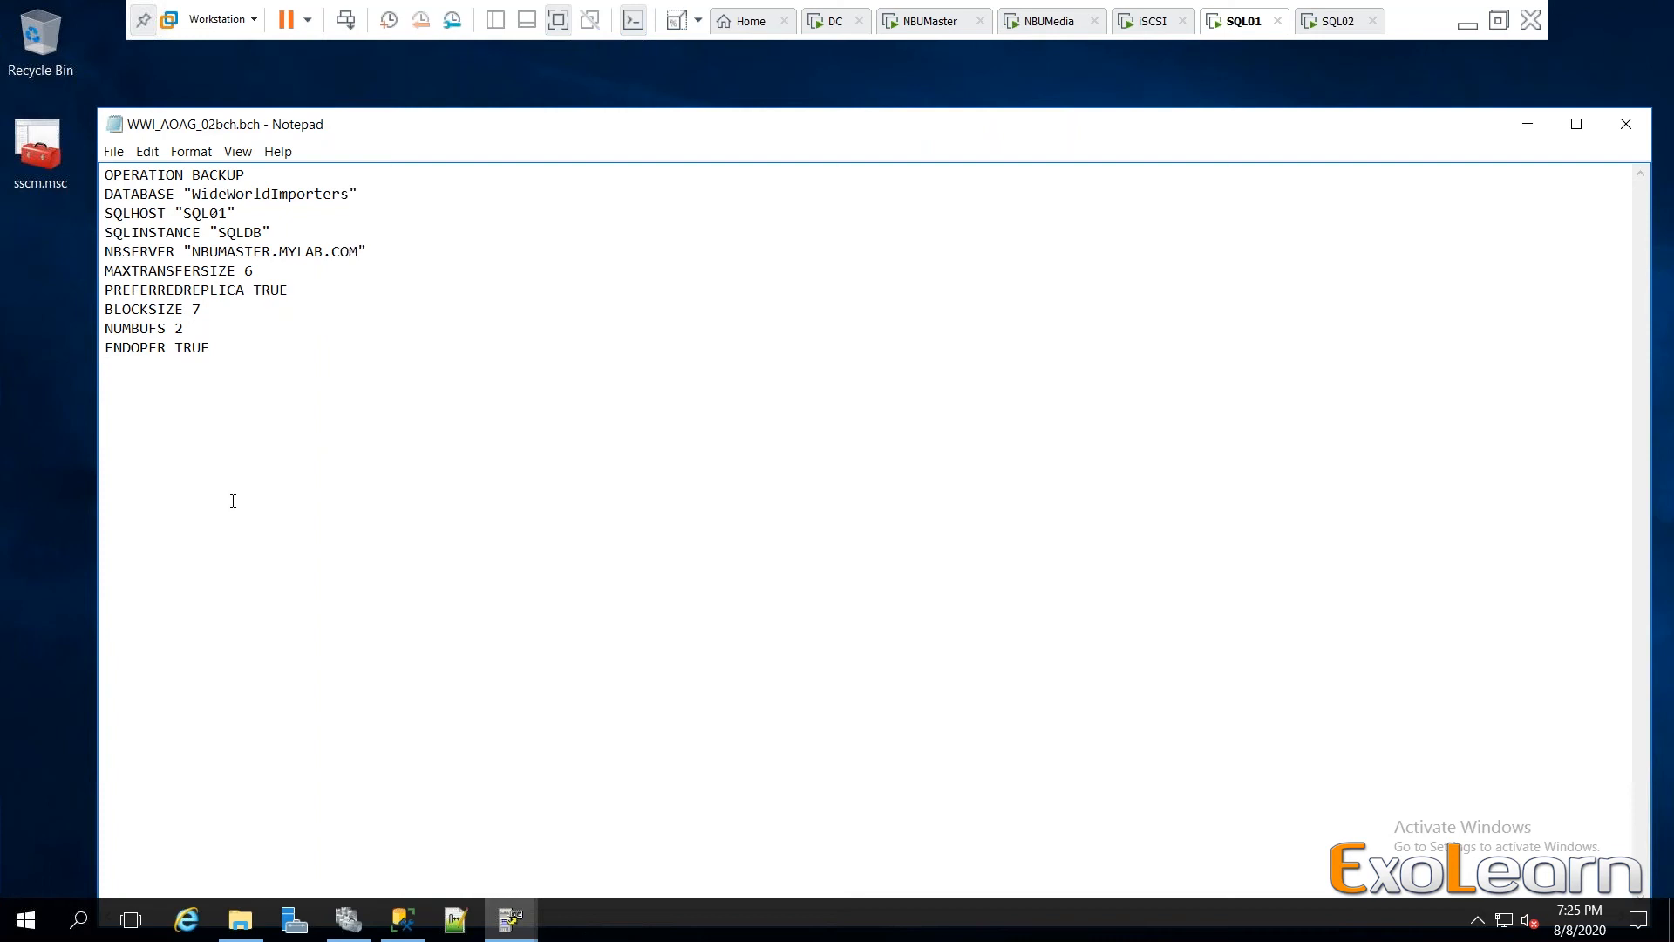
Copy the entire text of the WWI_AOAG_02bch.bch script, from OPERATION BACKUP through ENDOPER TRUE.
{"action": "left_click", "coordinate": [298, 290]}
{"action": "left_click_drag", "start_coordinate": [244, 358], "coordinate": [56, 163]}
{"action": "key", "text": "ctrl+c"}
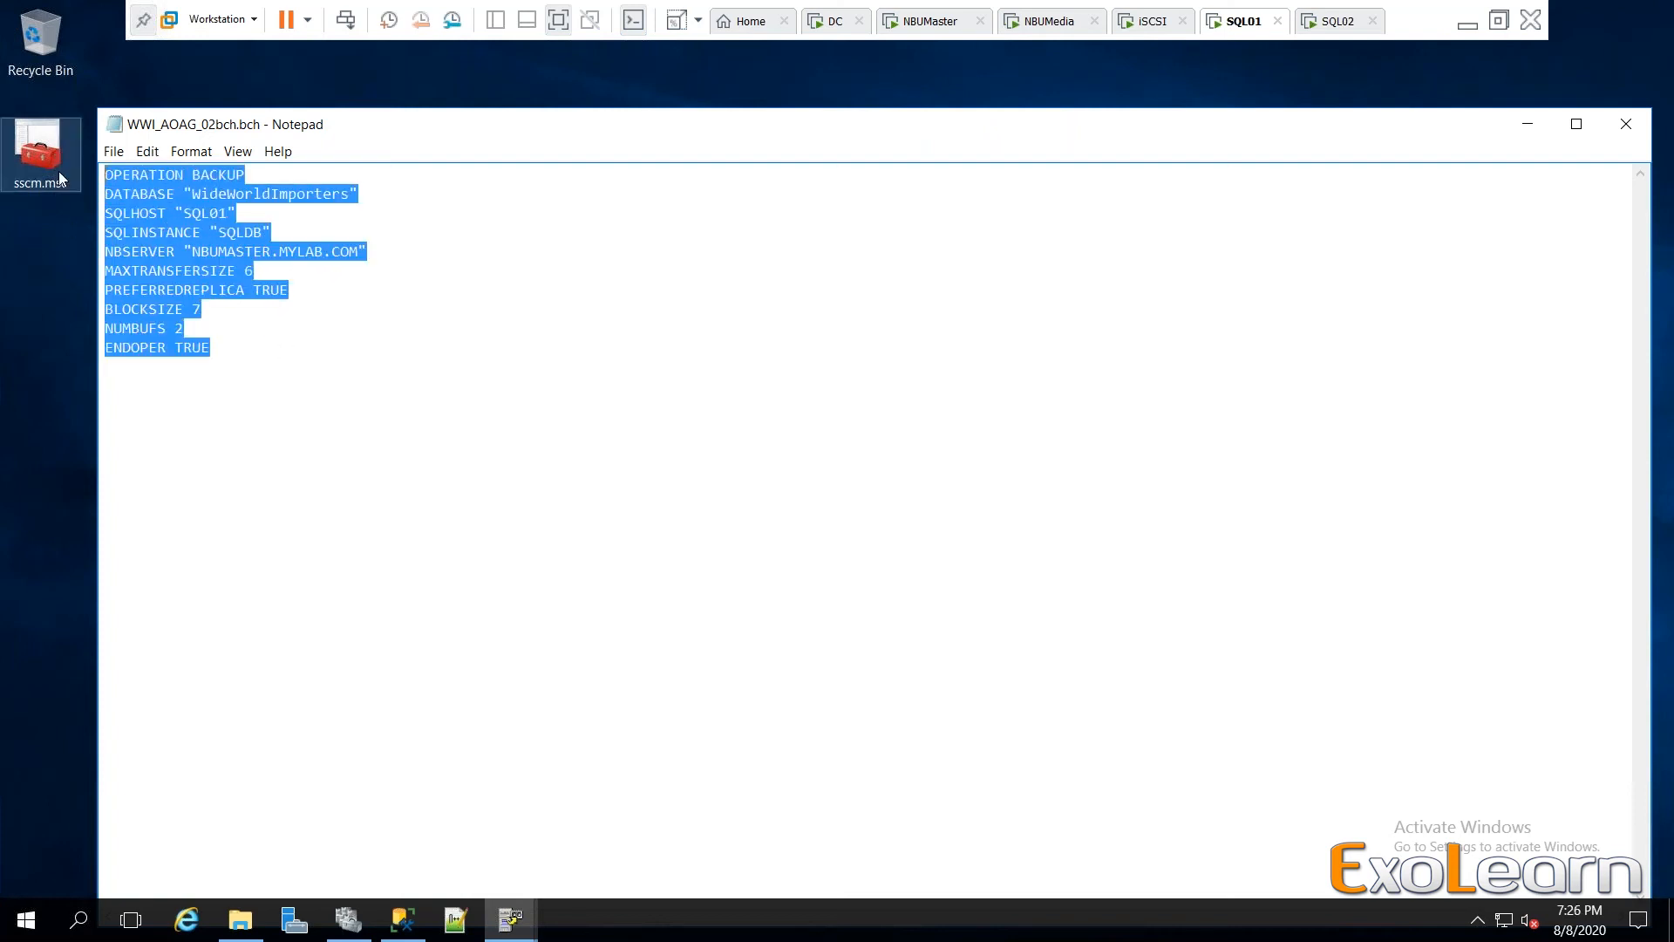
{"action": "left_click", "coordinate": [201, 403]}
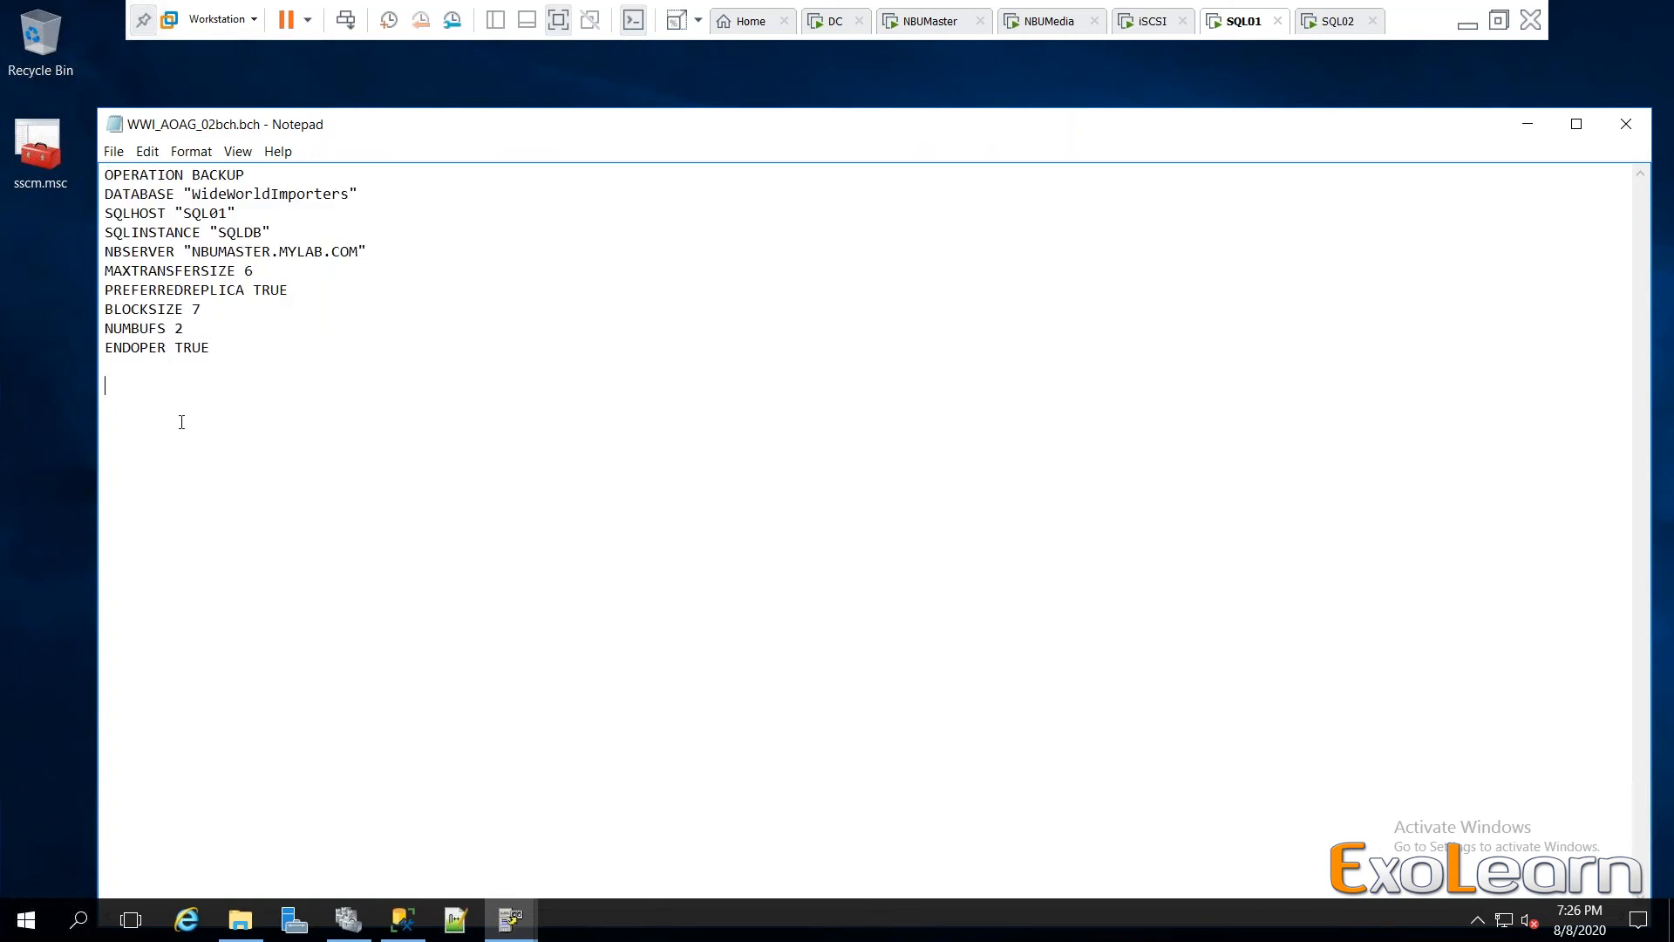
Paste three copies of the script block below the original in WWI_AOAG_02bch.bch, separating the blocks with blank lines.
{"action": "key", "text": "ctrl+v"}
{"action": "key", "text": "ctrl+v"}
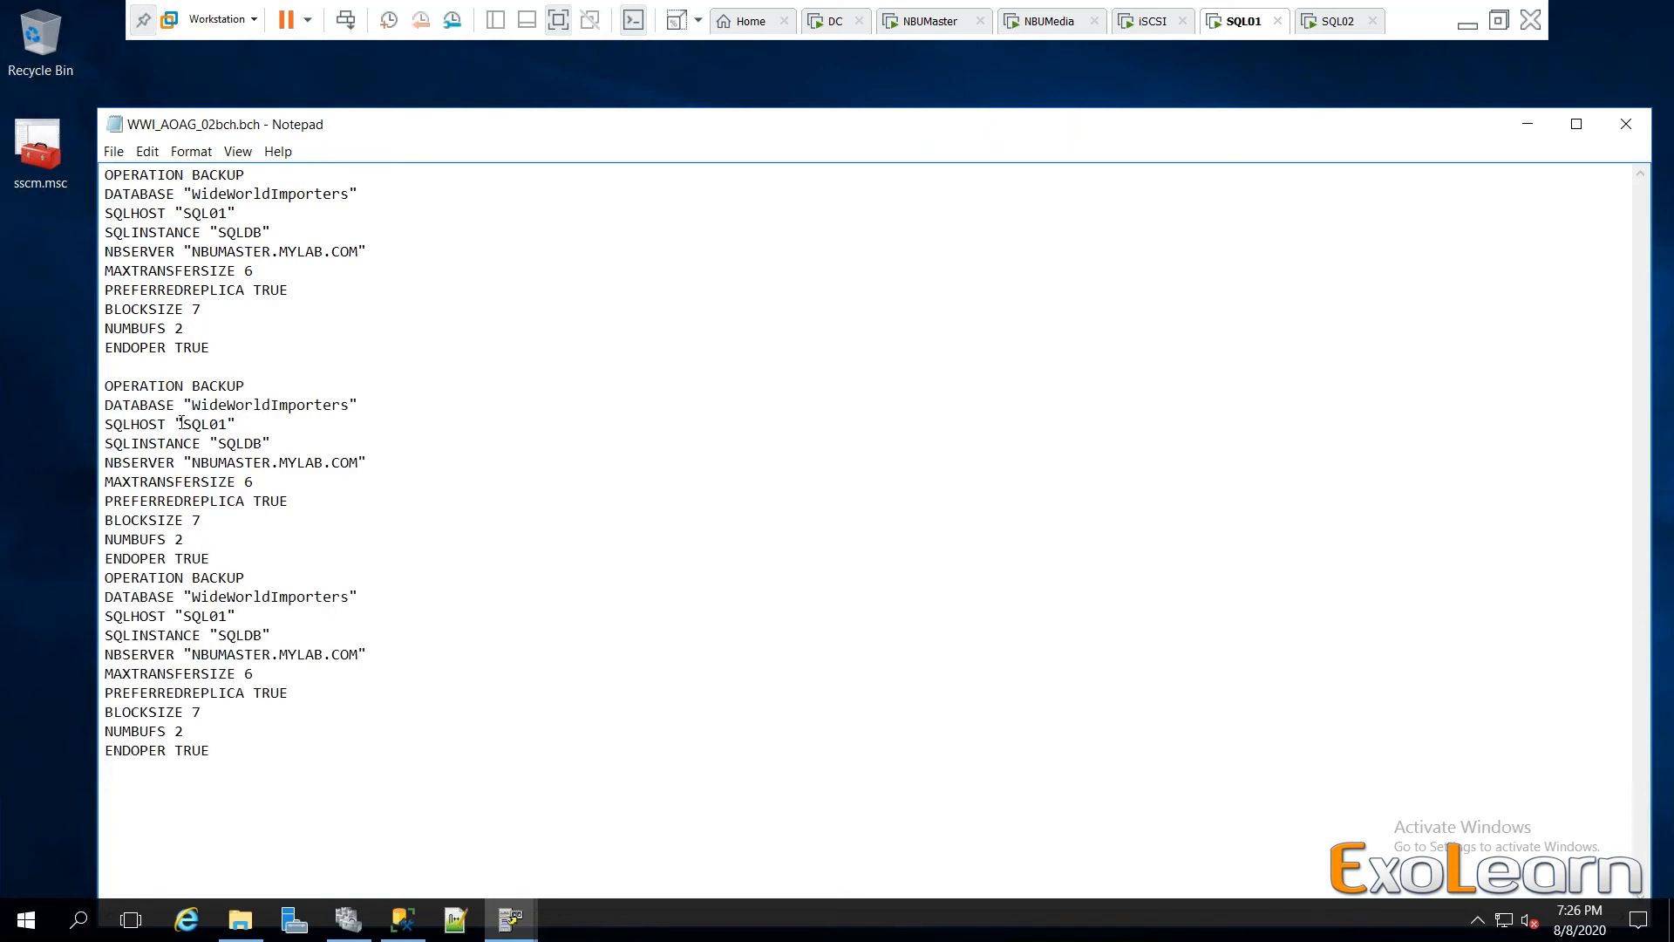
{"action": "key", "text": "ctrl+v"}
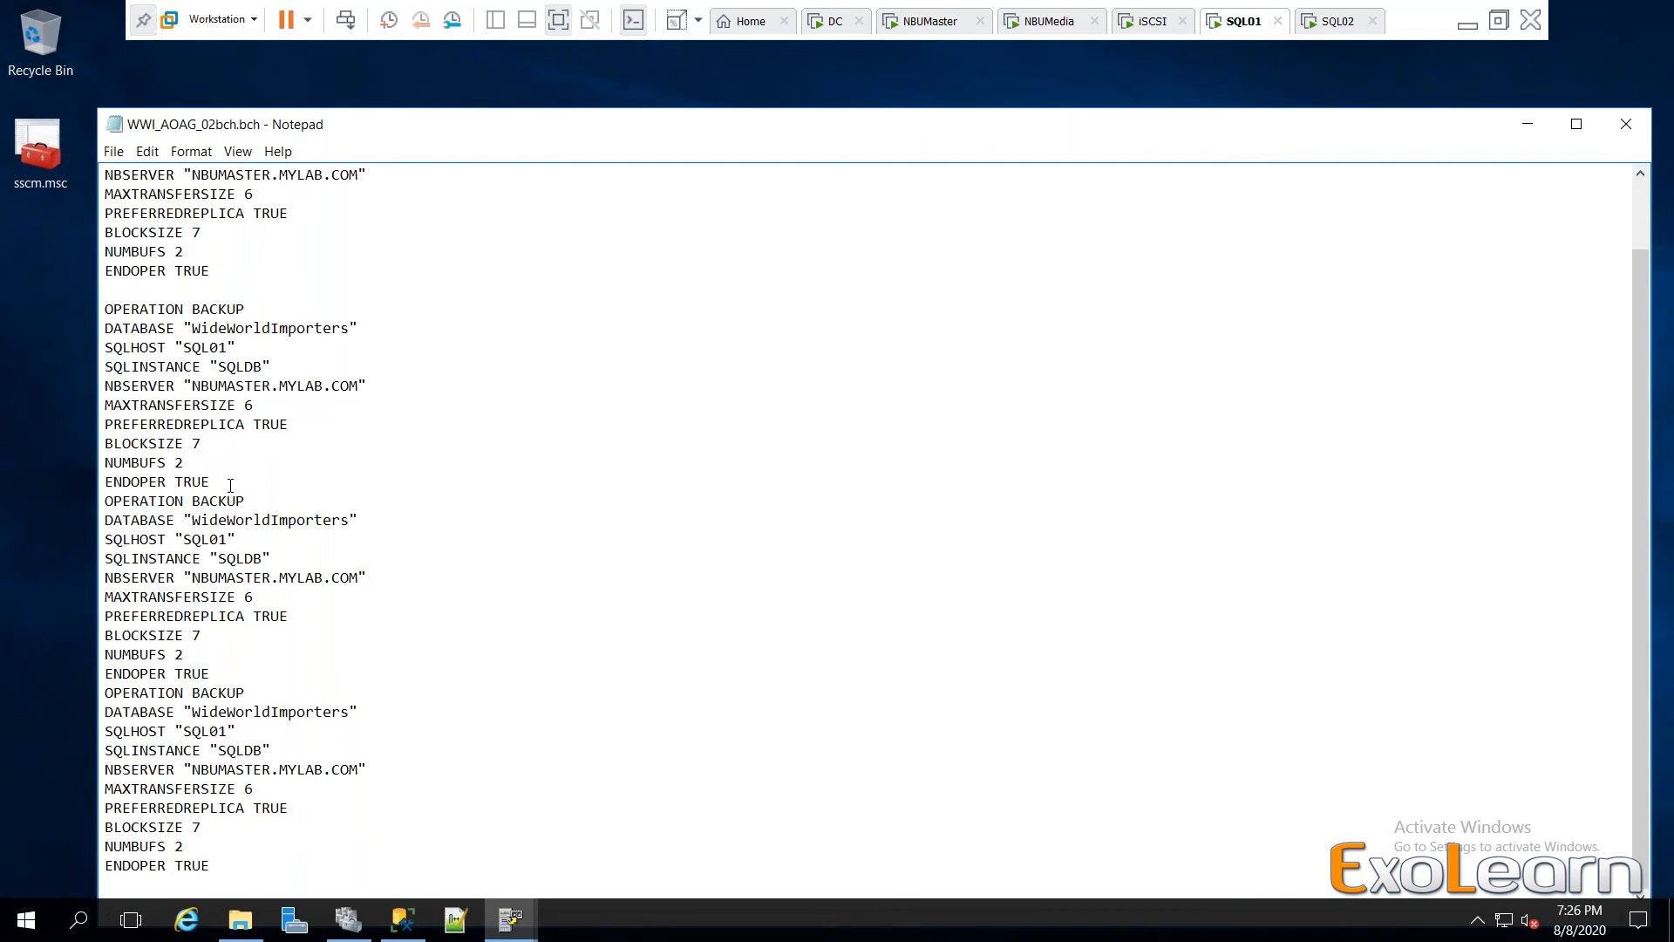
{"action": "key", "text": "Return"}
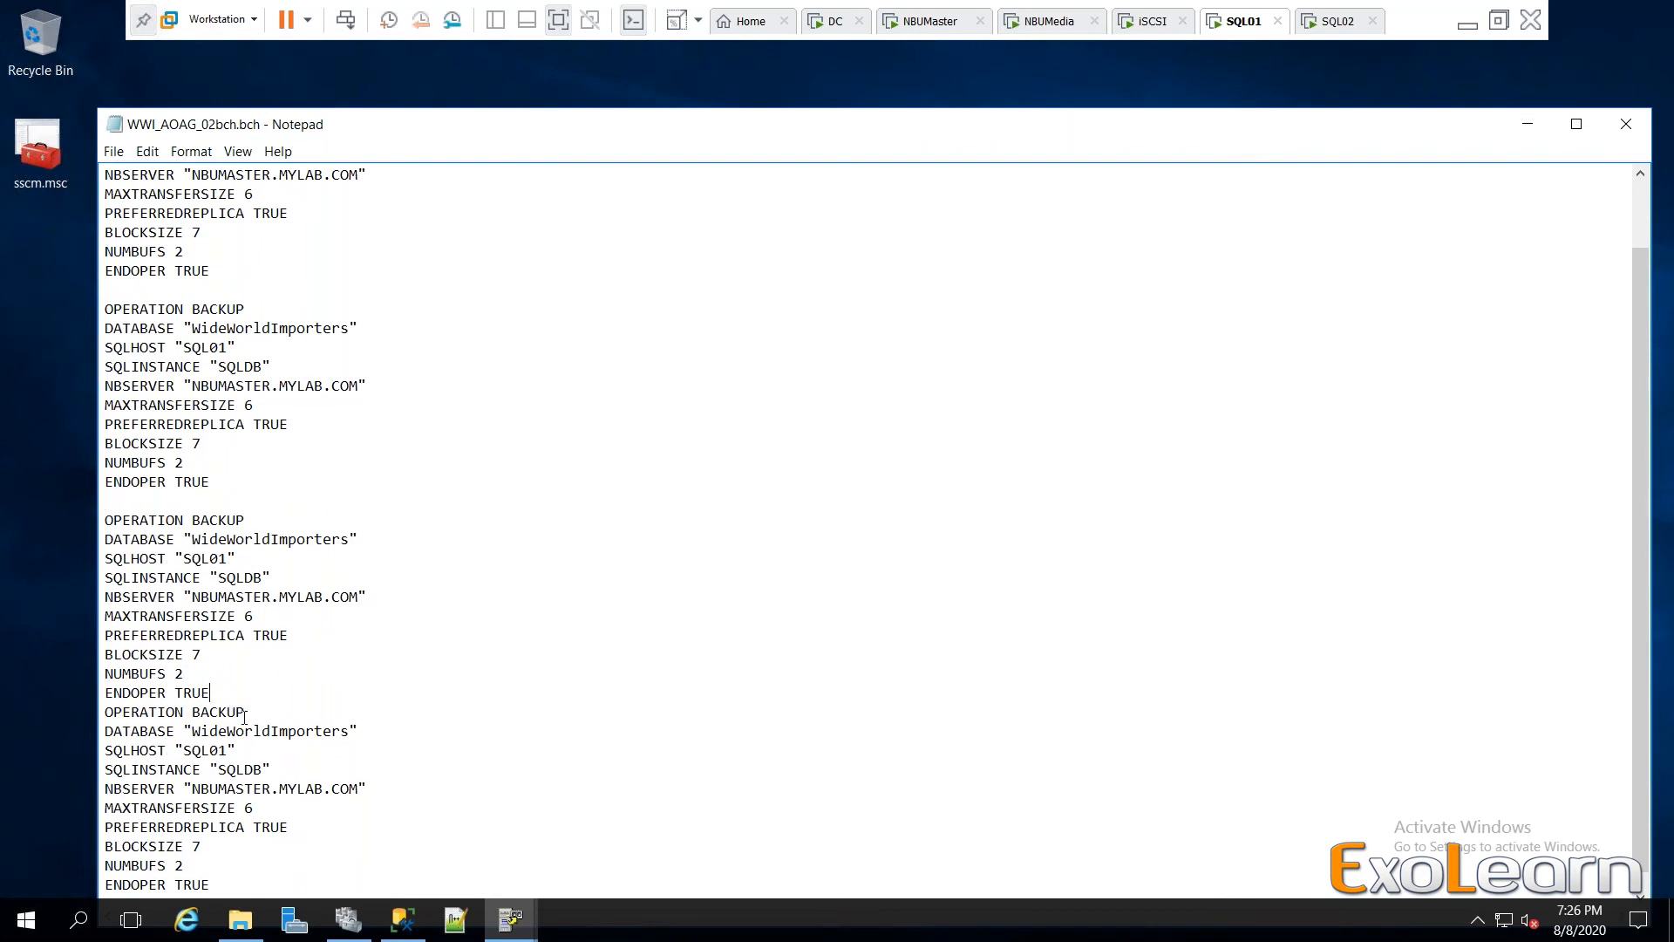
{"action": "key", "text": "Return"}
{"action": "scroll", "coordinate": [262, 741], "scroll_direction": "down", "scroll_amount": 1}
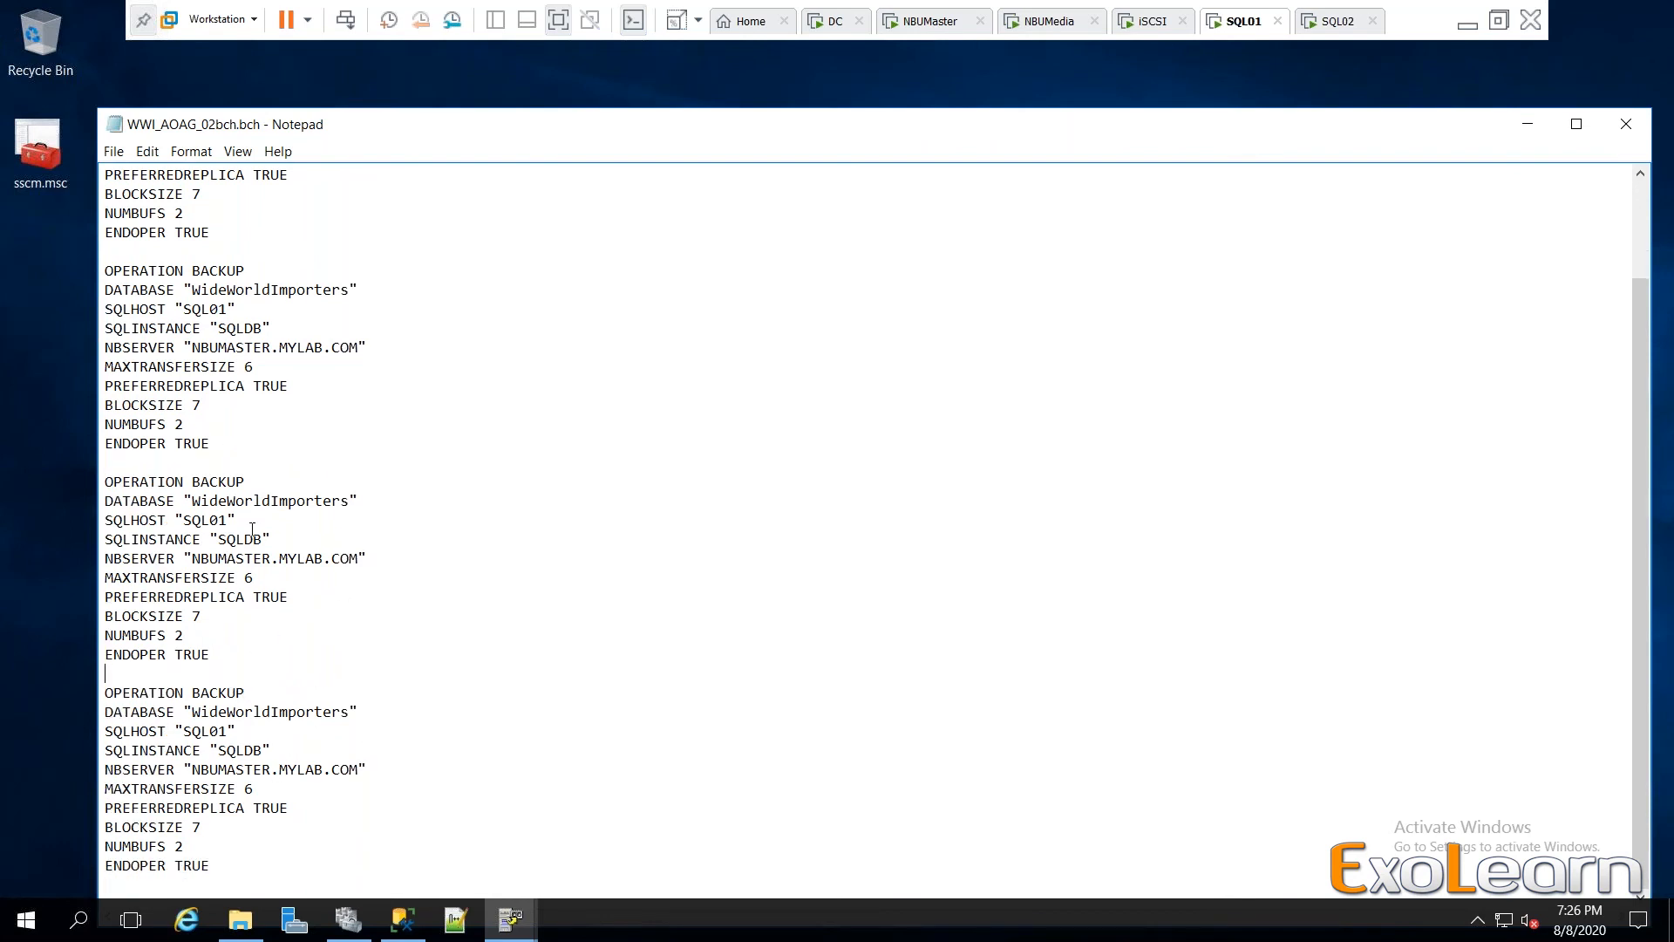
{"action": "scroll", "coordinate": [267, 582], "scroll_direction": "up", "scroll_amount": 2}
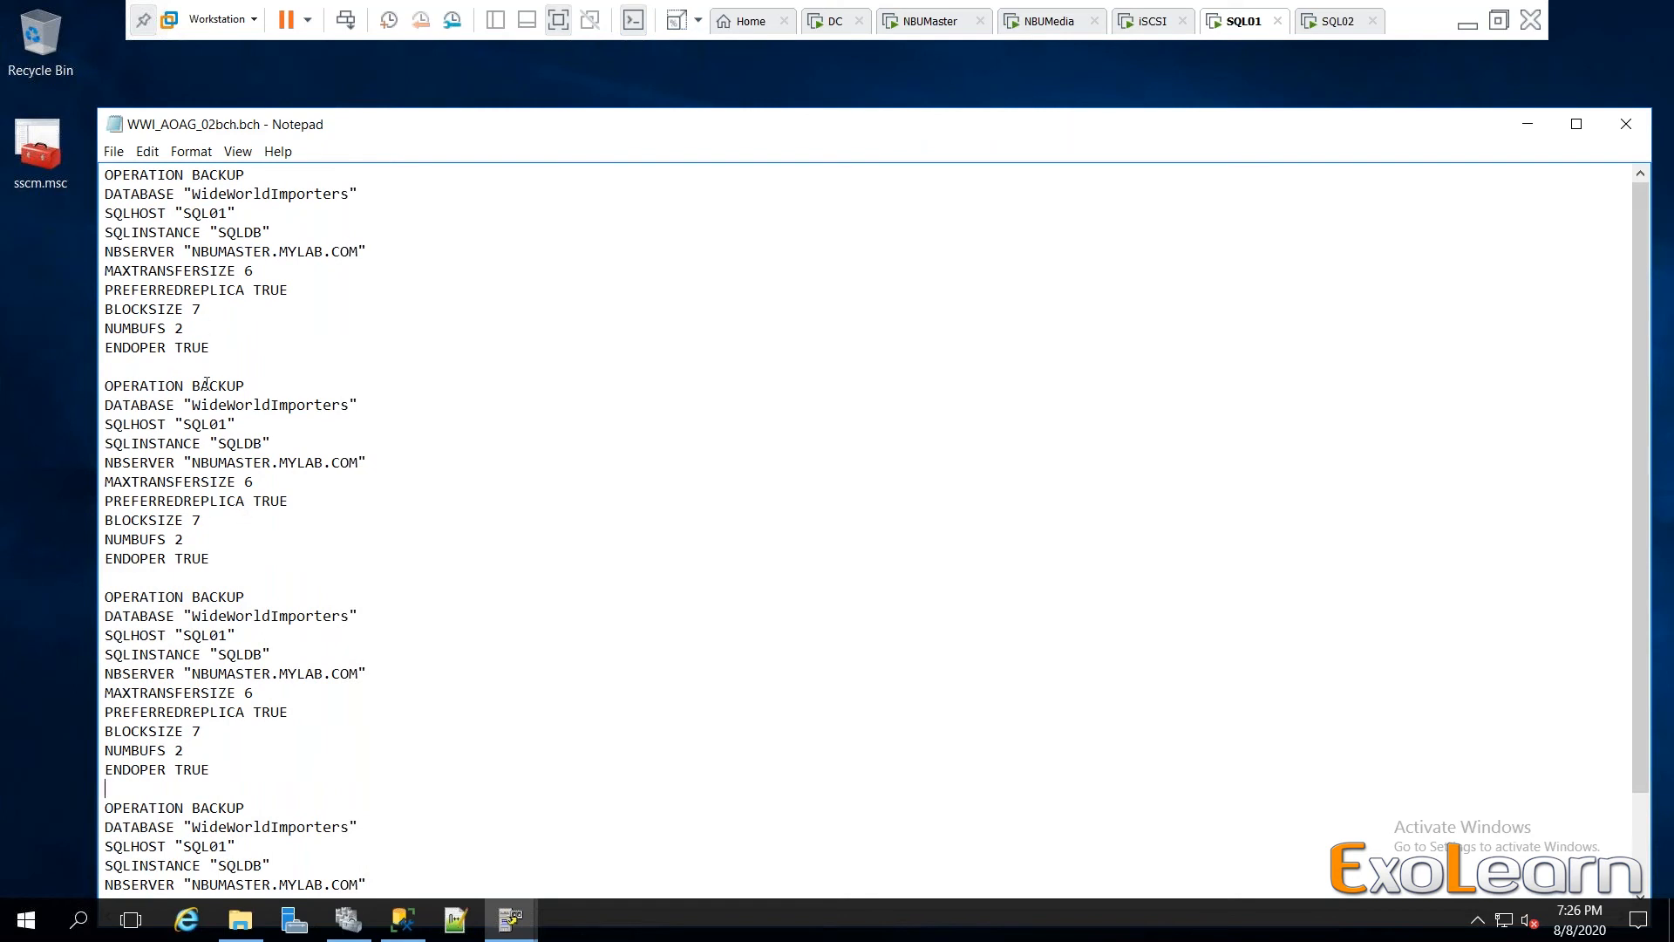
{"action": "scroll", "coordinate": [375, 721], "scroll_direction": "down", "scroll_amount": 2}
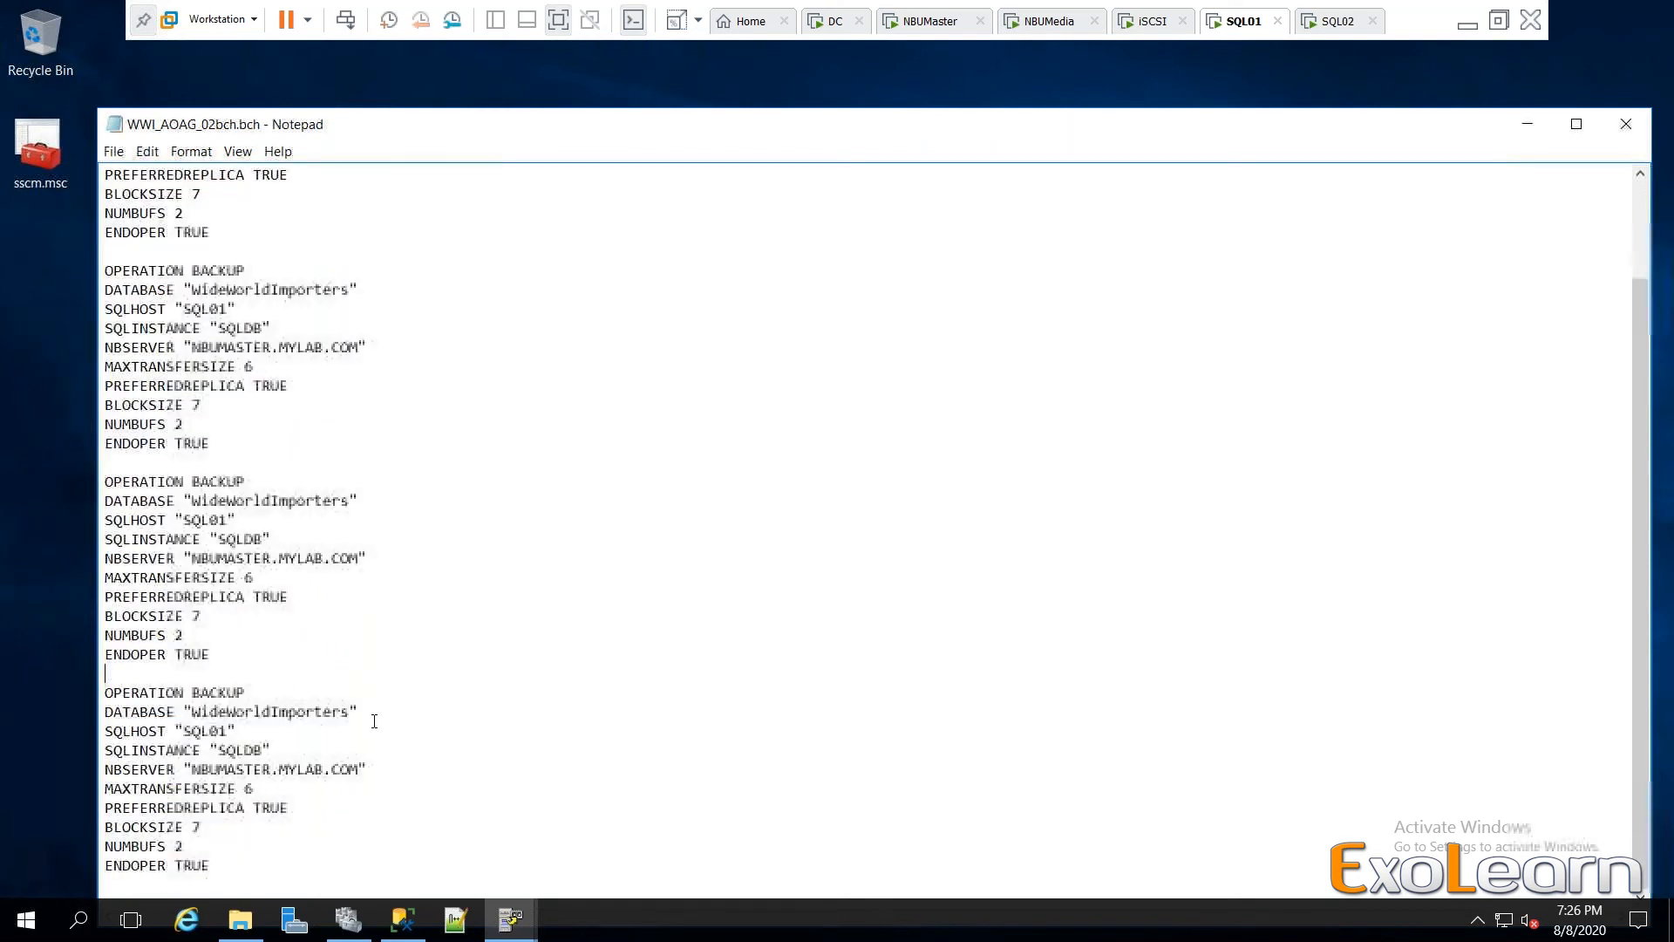
{"action": "scroll", "coordinate": [374, 720], "scroll_direction": "up", "scroll_amount": 2}
{"action": "left_click", "coordinate": [305, 502]}
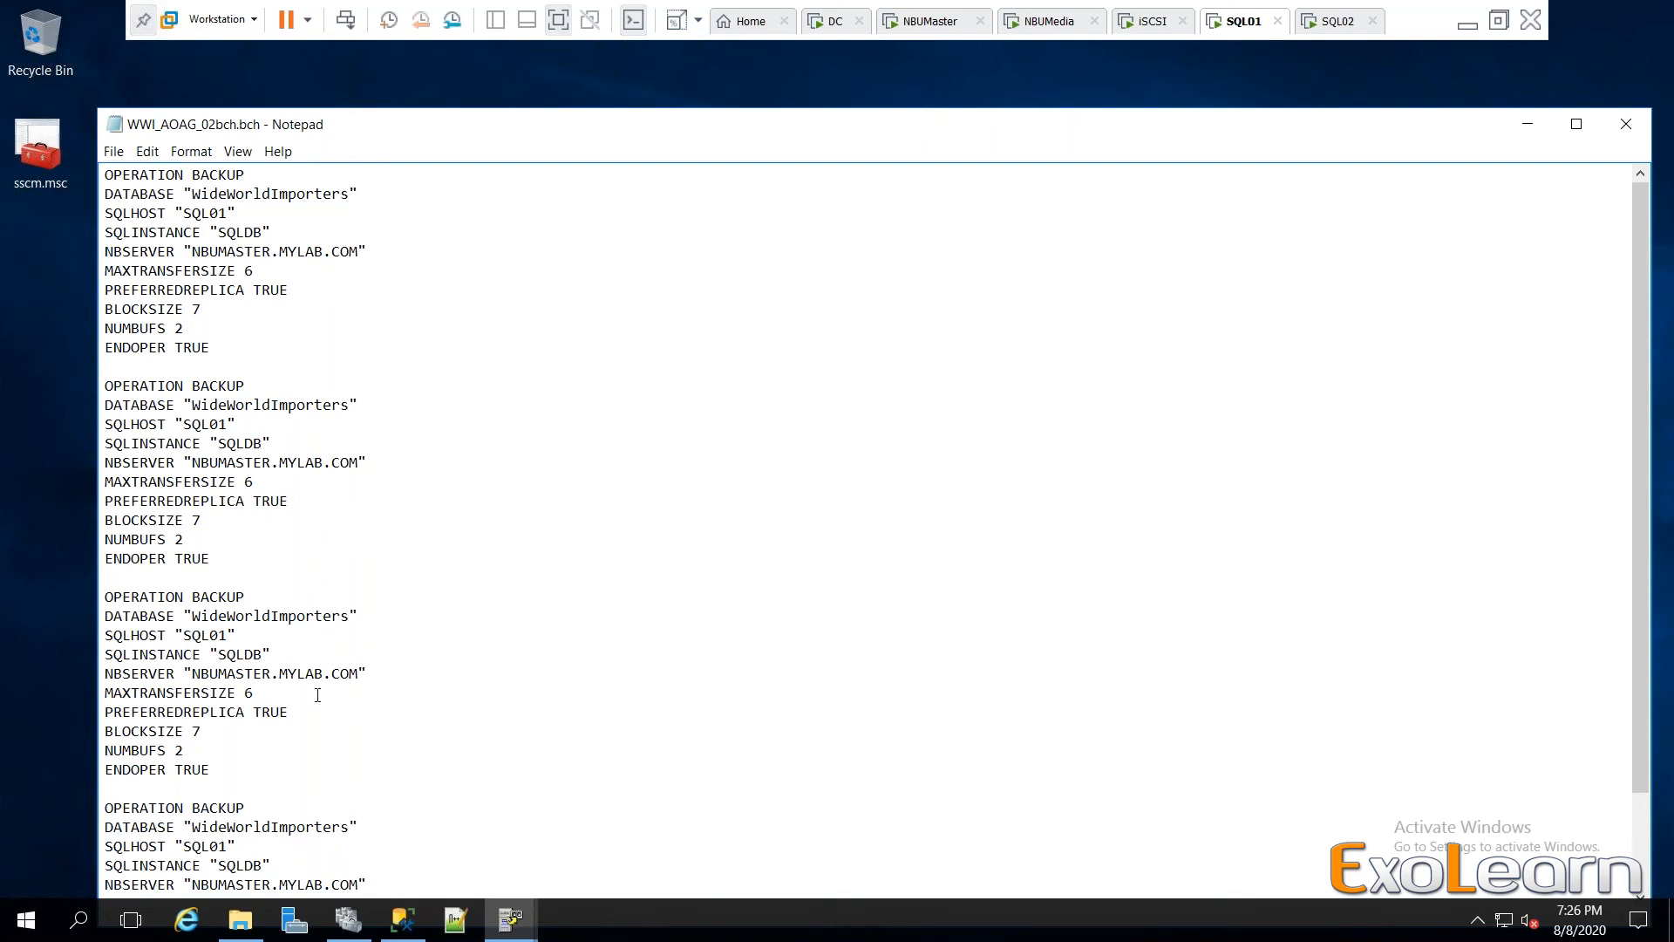
{"action": "scroll", "coordinate": [309, 715], "scroll_direction": "down", "scroll_amount": 2}
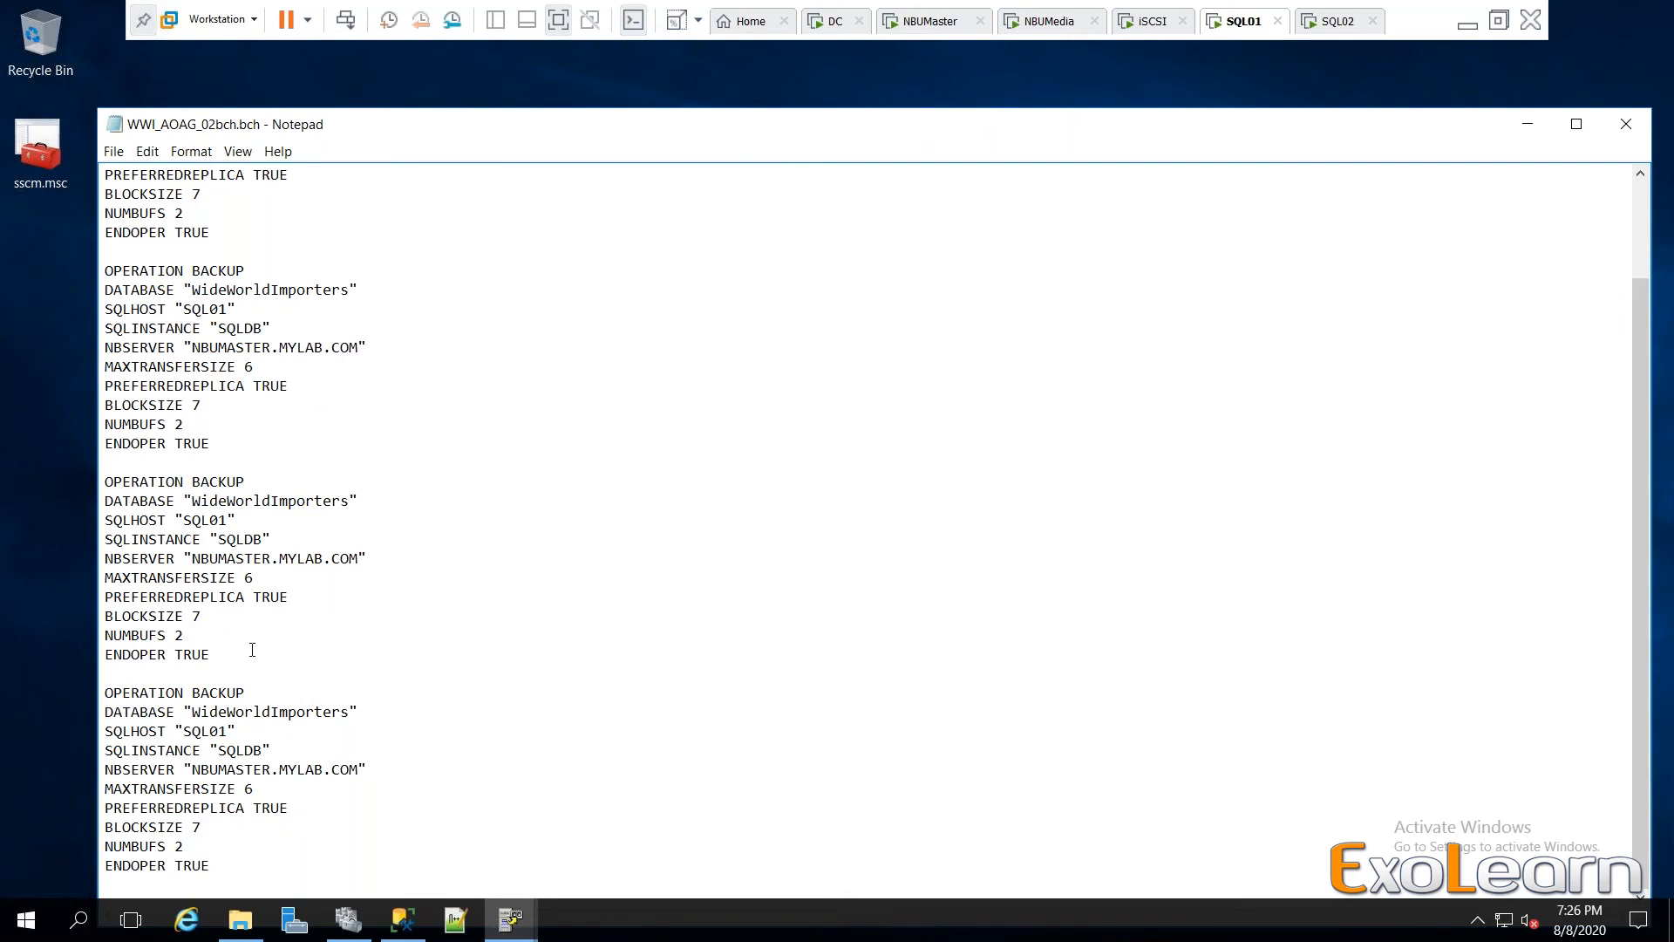
{"action": "scroll", "coordinate": [249, 645], "scroll_direction": "up", "scroll_amount": 2}
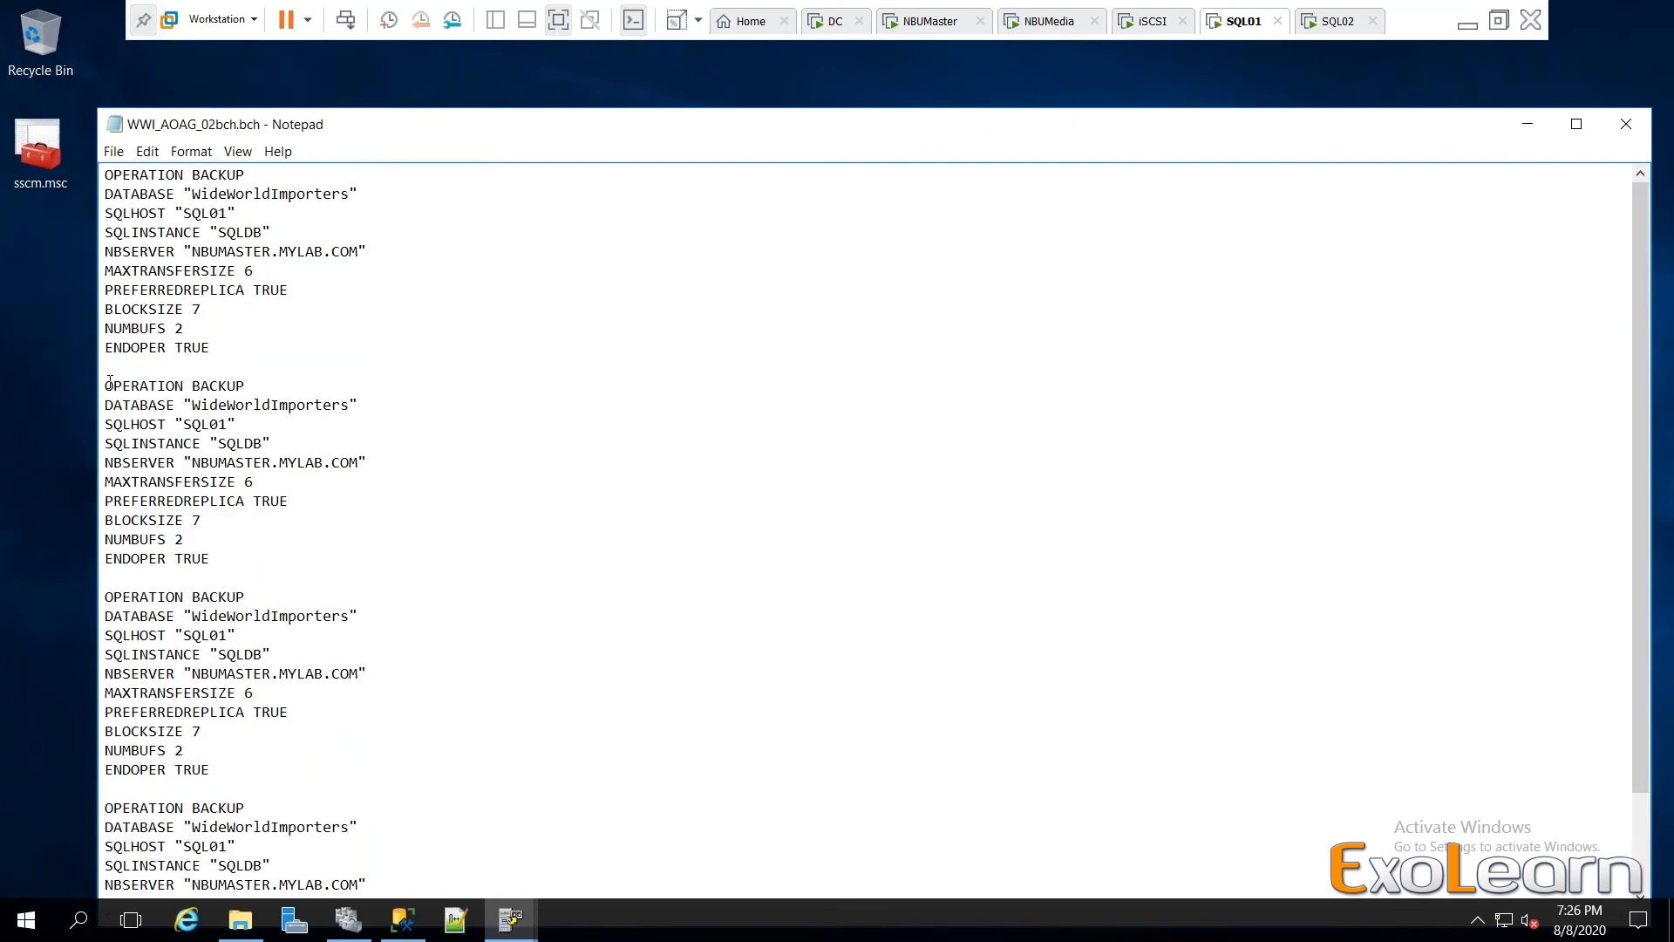
Delete the three pasted script blocks so only the original block from OPERATION BACKUP to ENDOPER TRUE is left.
{"action": "left_click_drag", "start_coordinate": [103, 386], "coordinate": [157, 425]}
{"action": "left_click_drag", "start_coordinate": [230, 503], "coordinate": [355, 889]}
{"action": "key", "text": "Delete"}
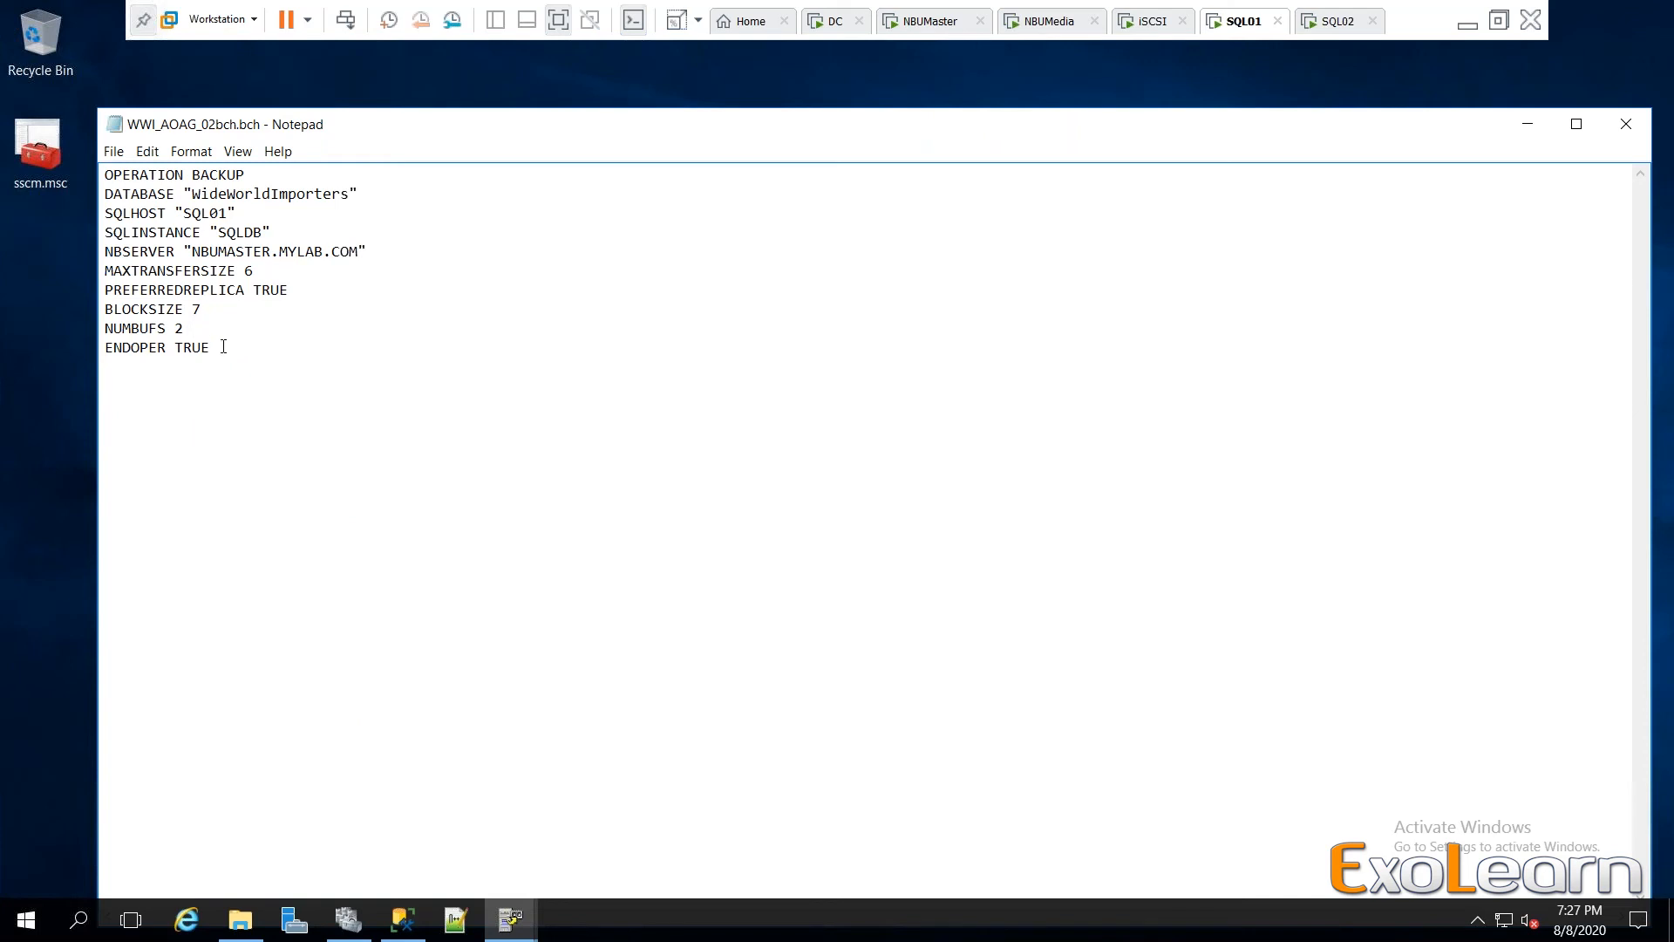
{"action": "left_click_drag", "start_coordinate": [213, 338], "coordinate": [92, 157]}
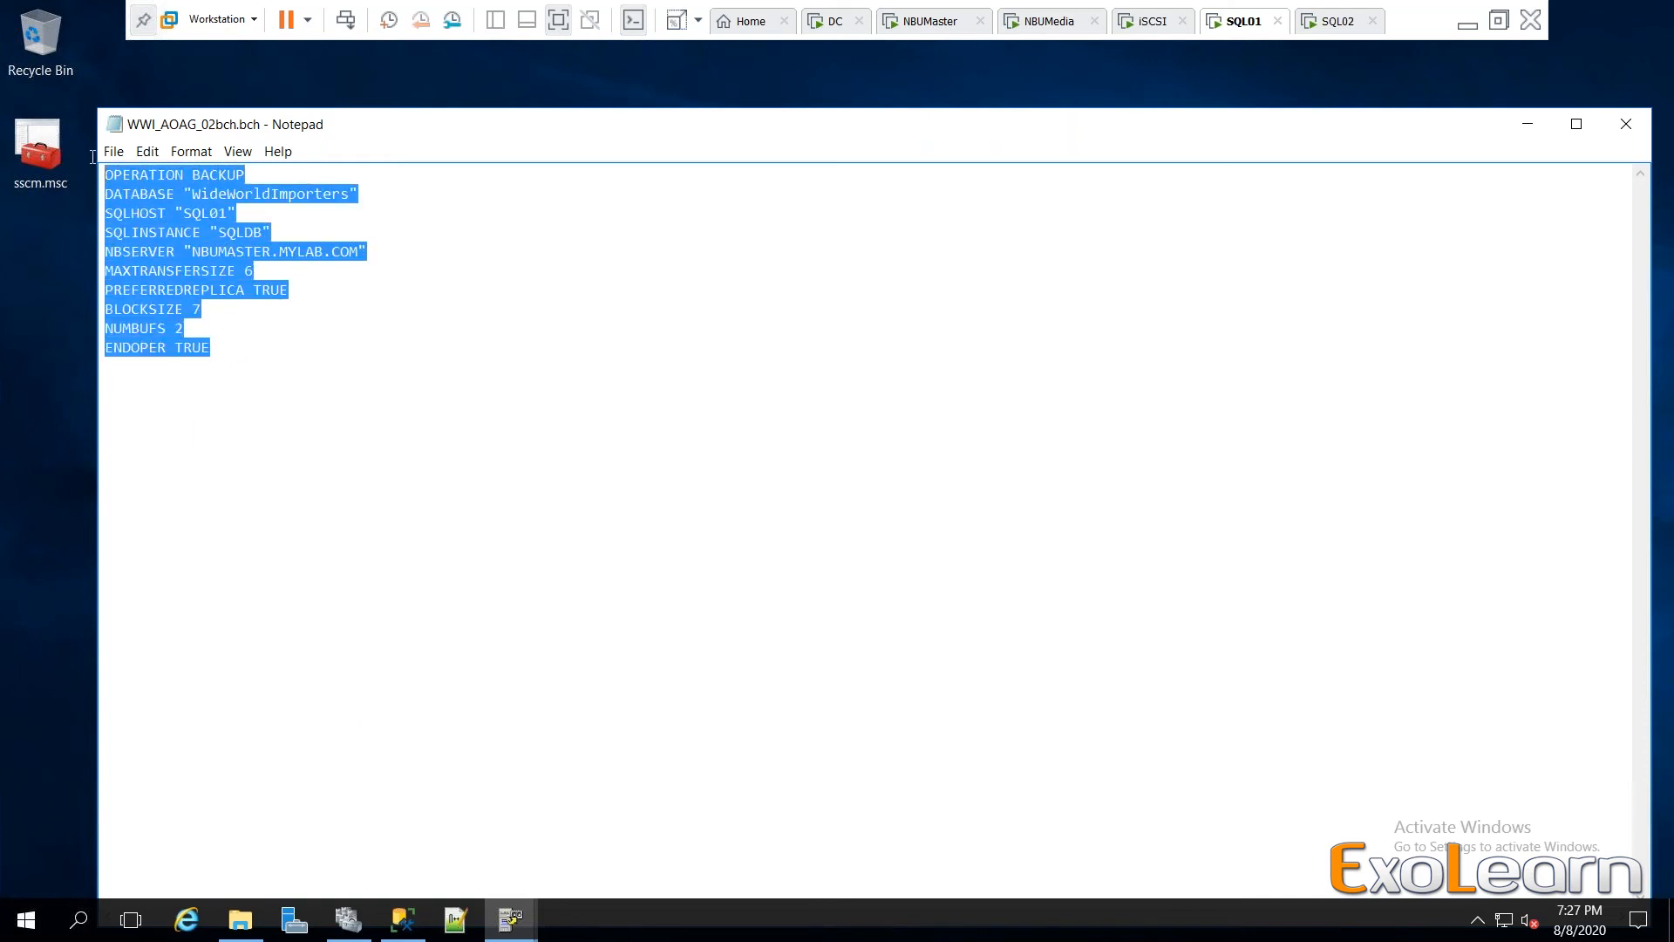
{"action": "left_click", "coordinate": [233, 346]}
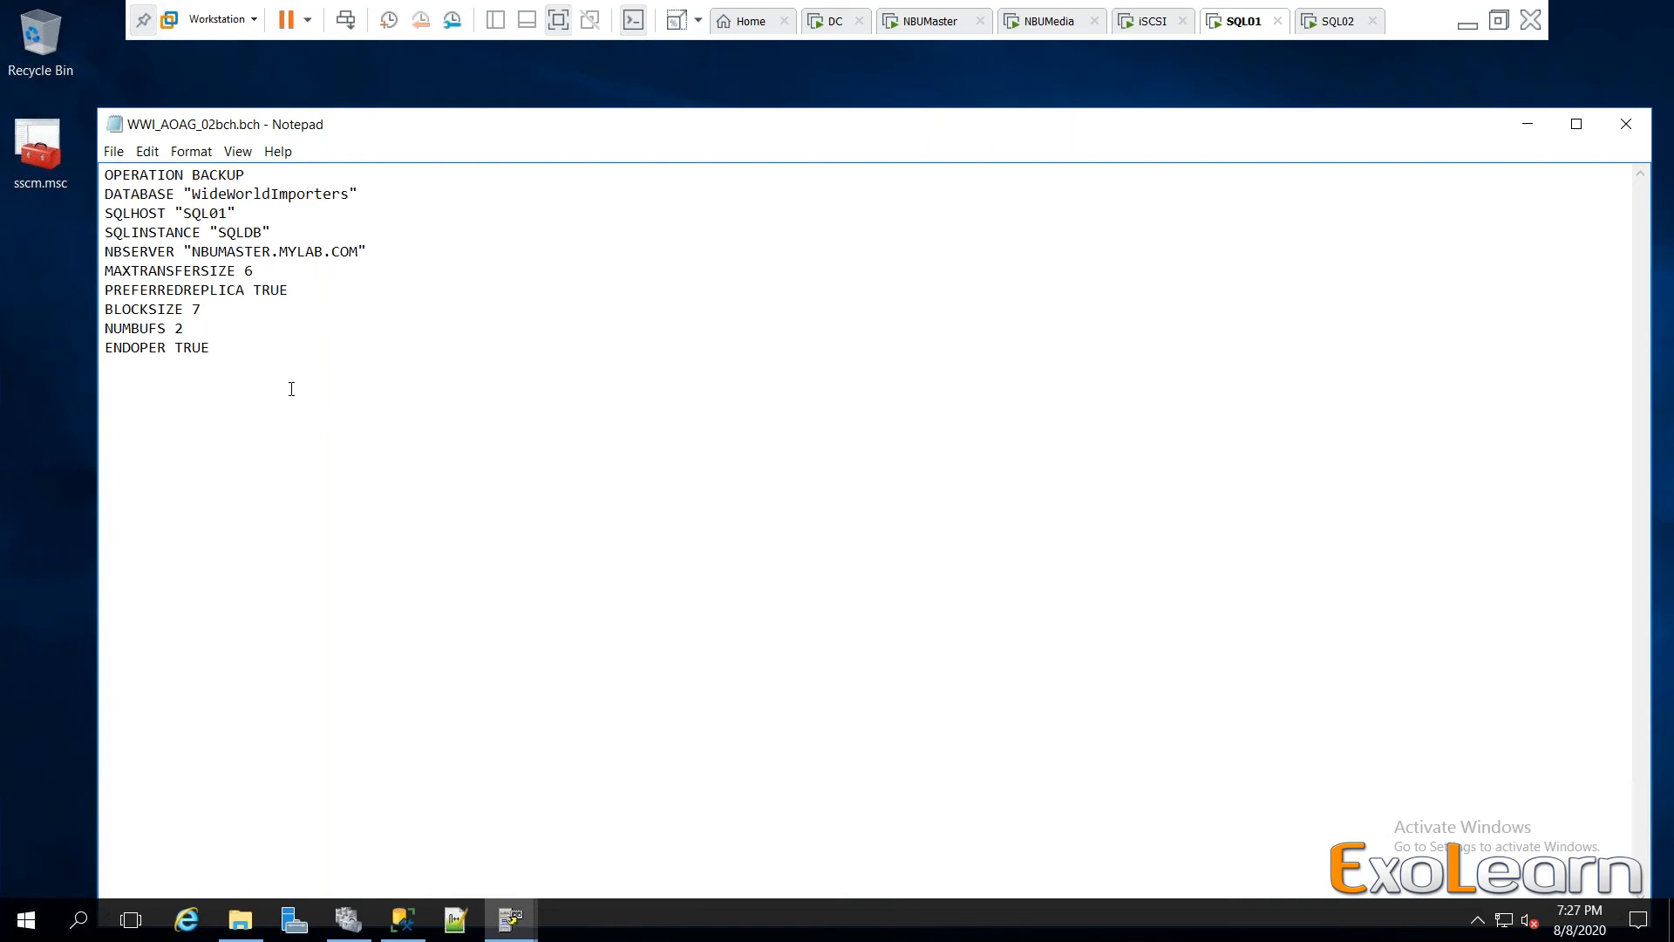
Save and close the WWI_AOAG_02bch.bch script, and close the MsSql folder window.
{"action": "left_click", "coordinate": [1626, 123]}
{"action": "left_click", "coordinate": [674, 617]}
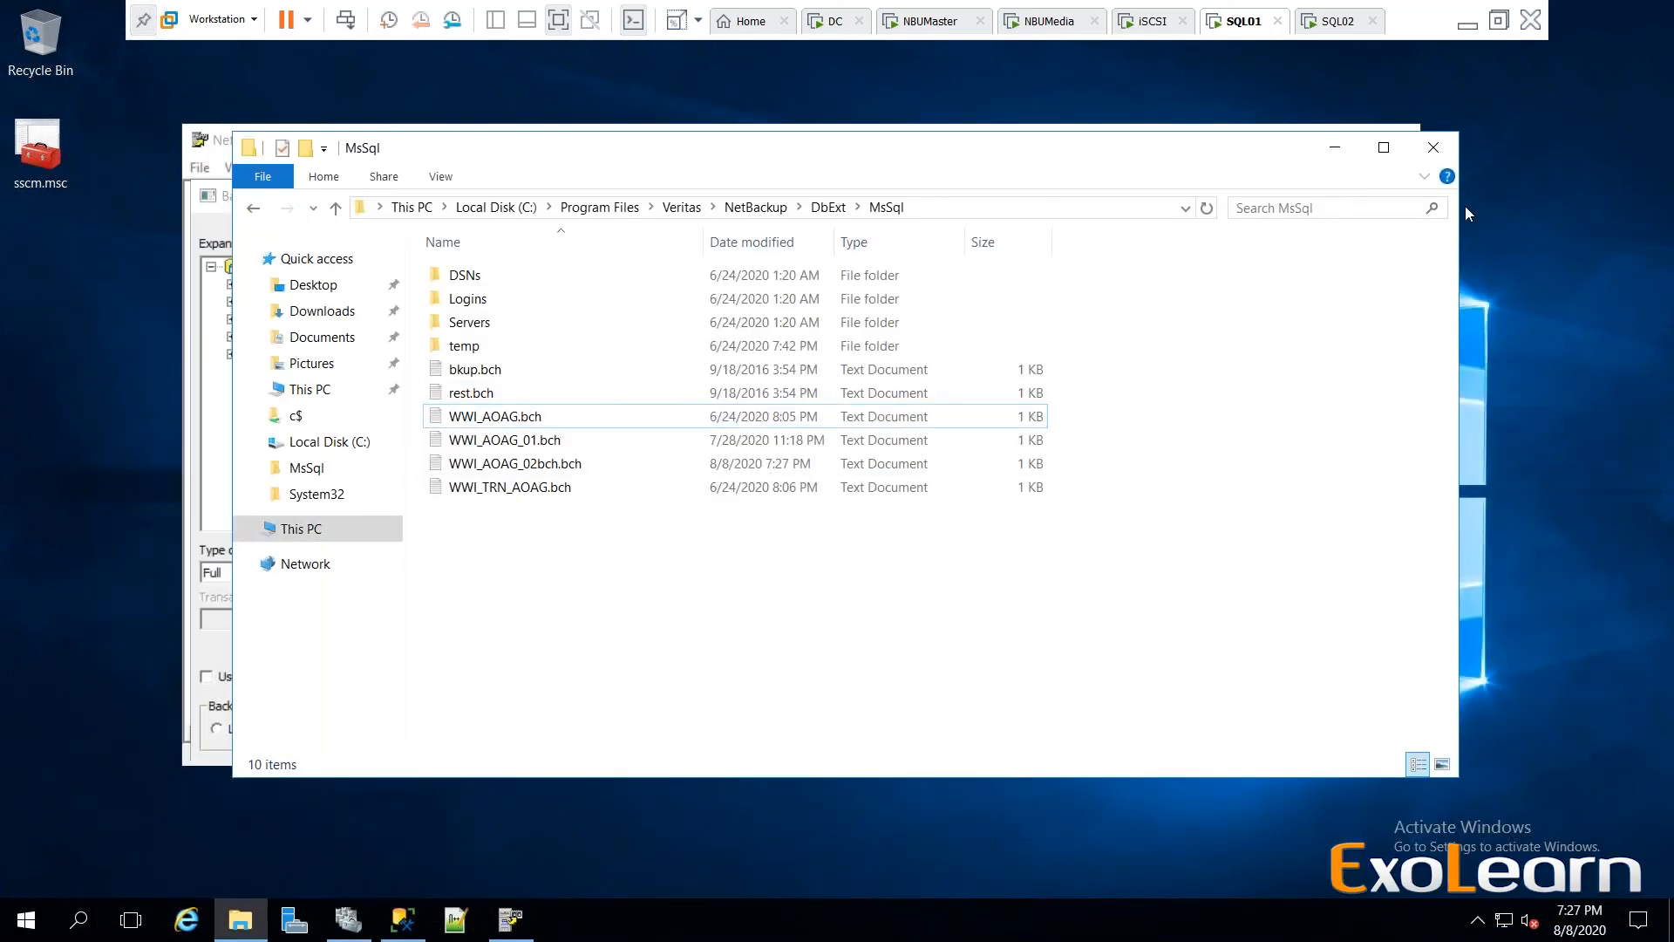
{"action": "left_click", "coordinate": [1433, 148]}
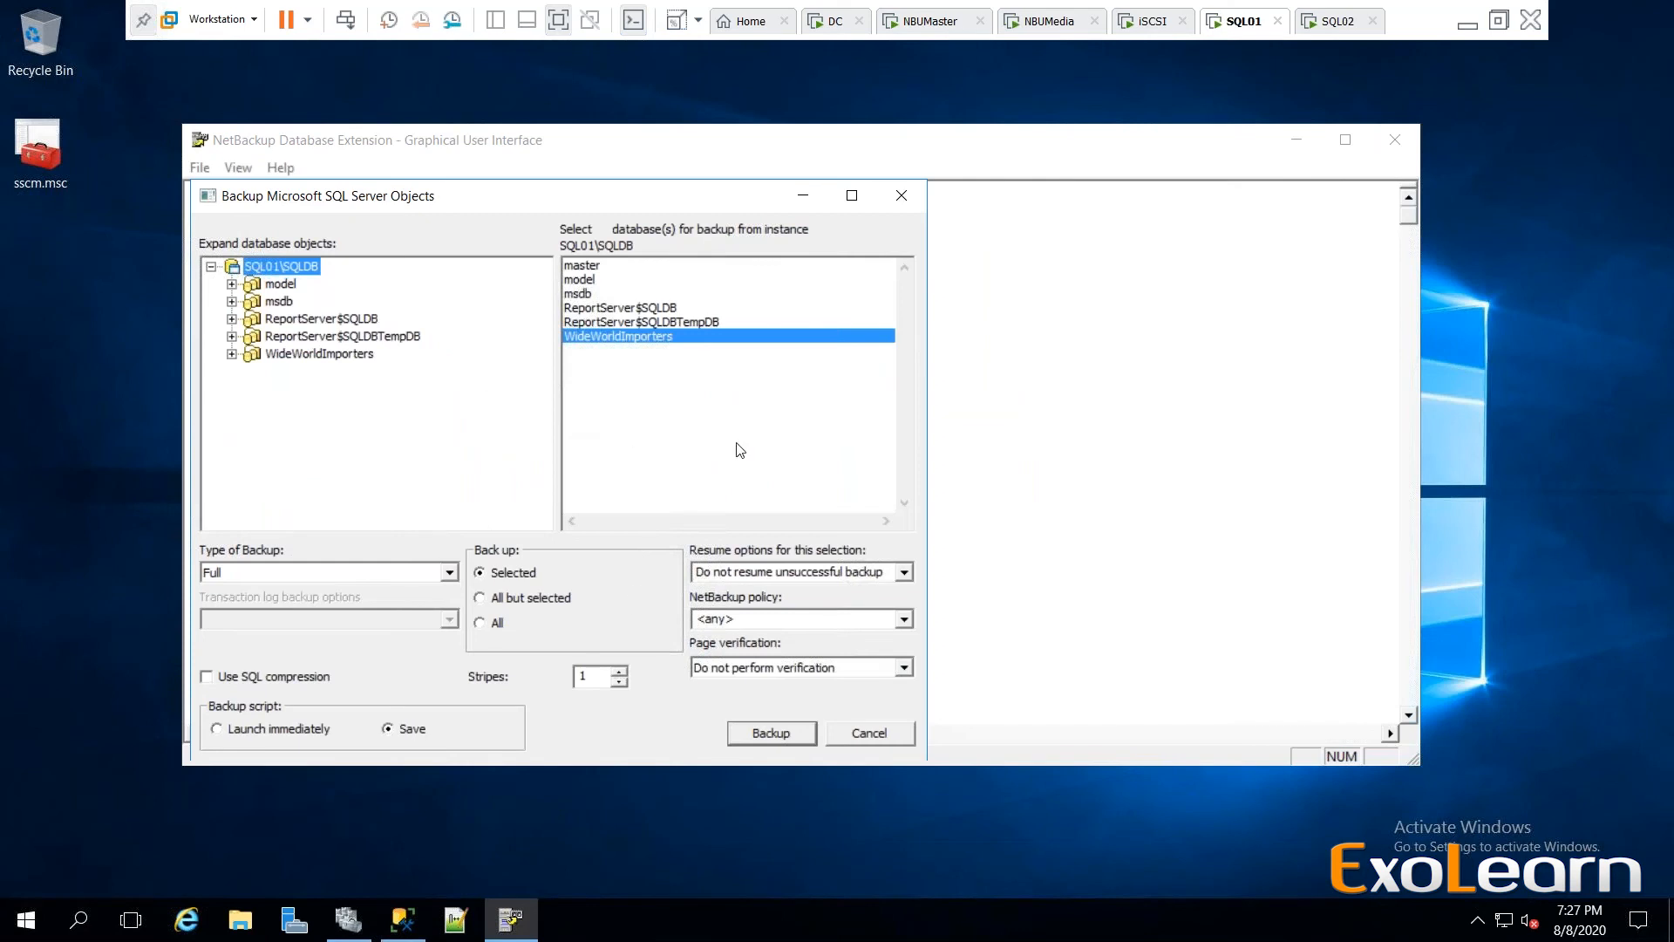
Switch to the SQL02 machine, cancel its Connect to Server dialog, and minimize SQL Server Management Studio.
{"action": "left_click", "coordinate": [1337, 21]}
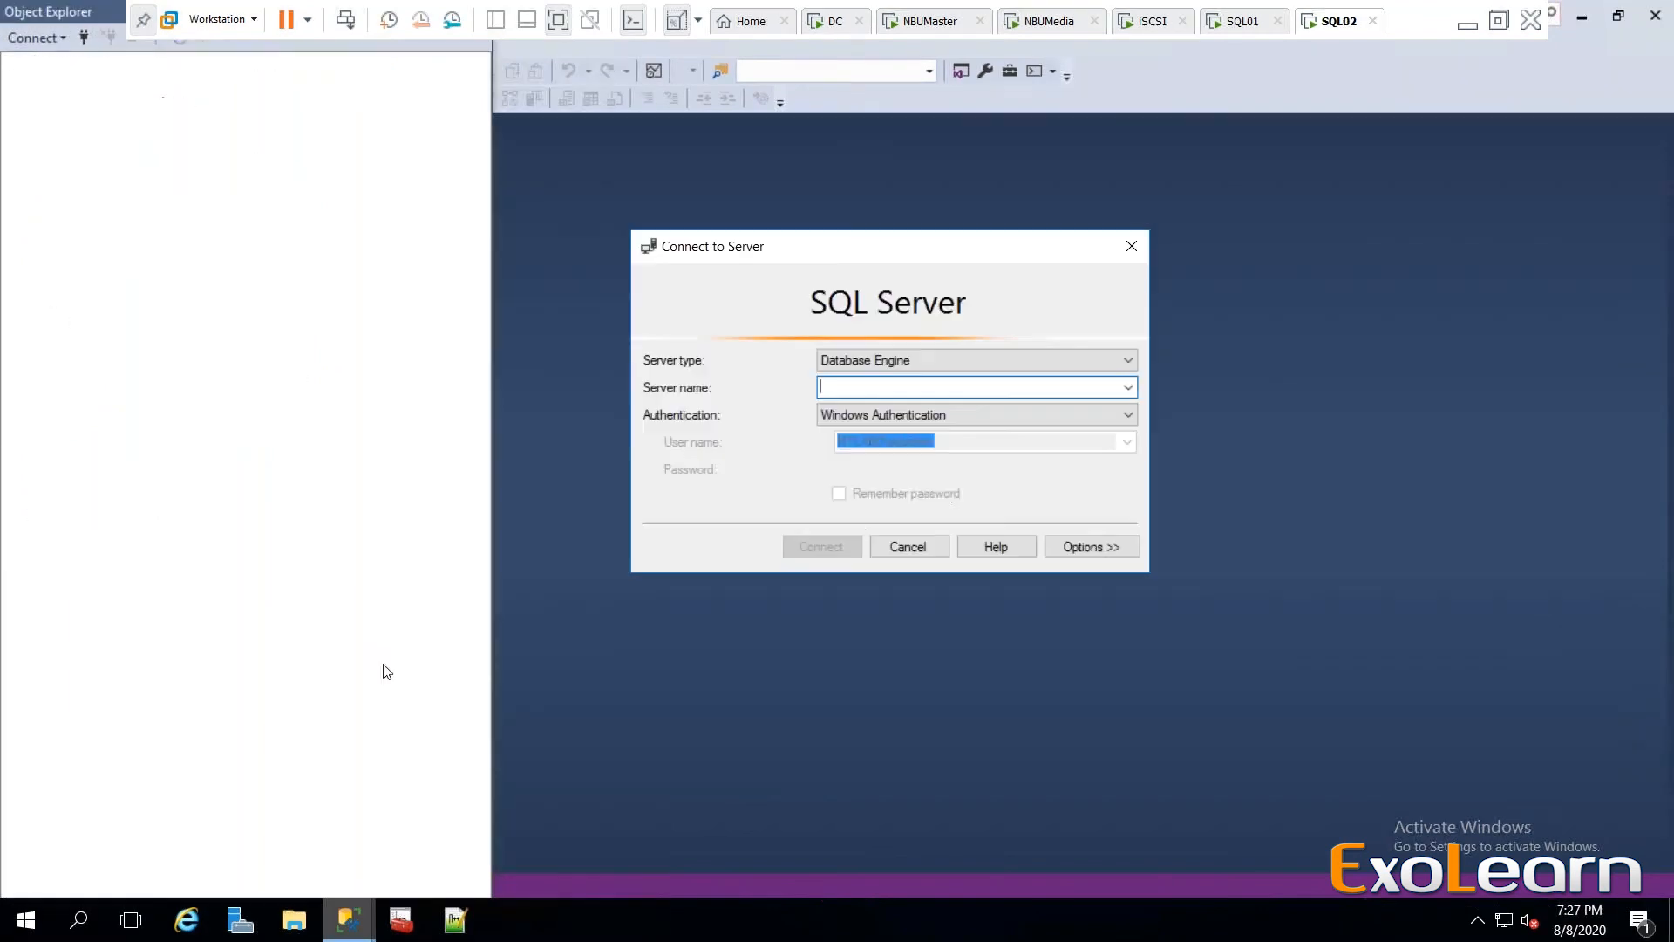
{"action": "left_click", "coordinate": [934, 546]}
{"action": "left_click", "coordinate": [1619, 12]}
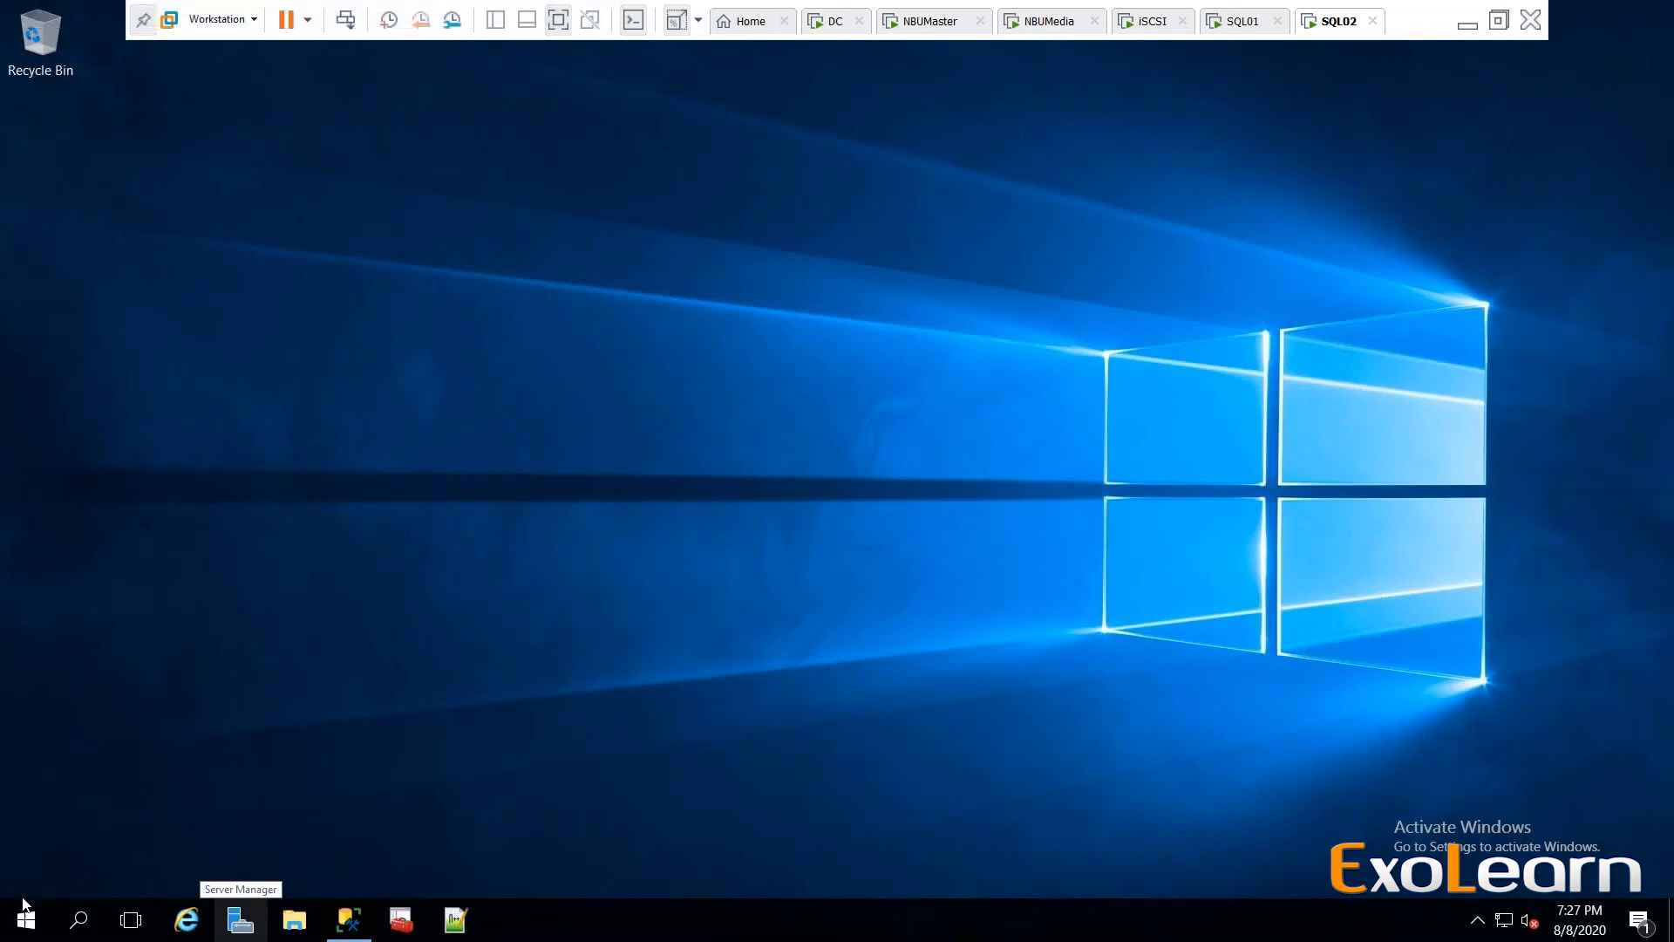
Launch NetBackup MS SQL Client as administrator on SQL02 and allow the elevation request.
{"action": "left_click", "coordinate": [23, 927]}
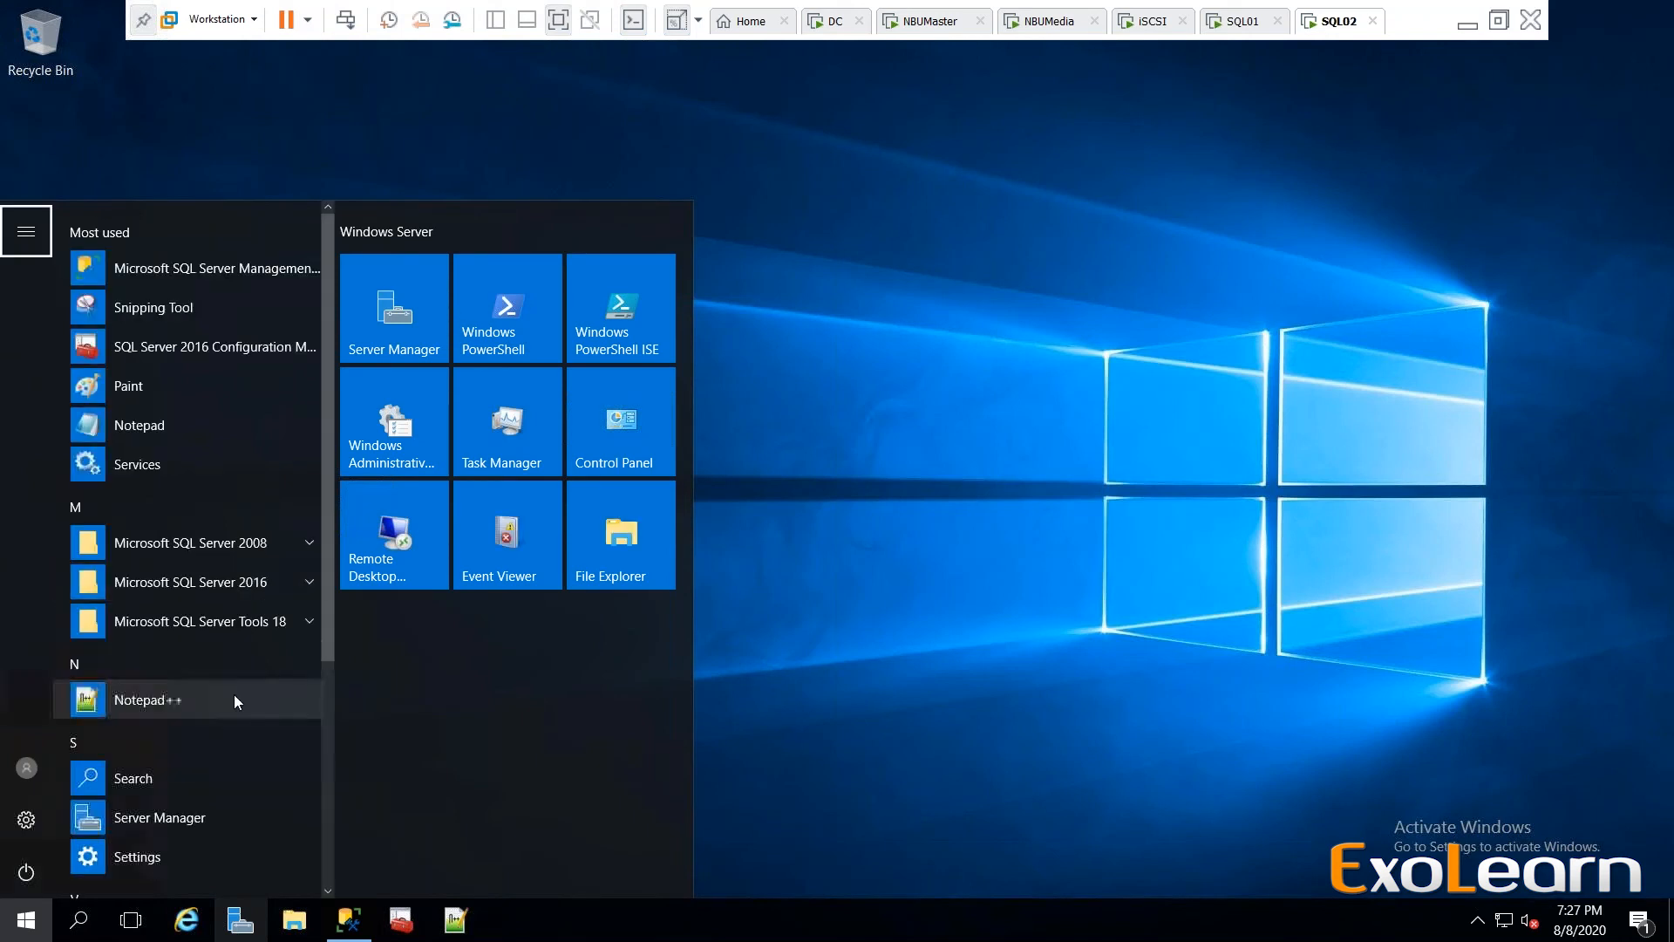
{"action": "scroll", "coordinate": [234, 698], "scroll_direction": "down", "scroll_amount": 1}
{"action": "scroll", "coordinate": [234, 694], "scroll_direction": "down", "scroll_amount": 2}
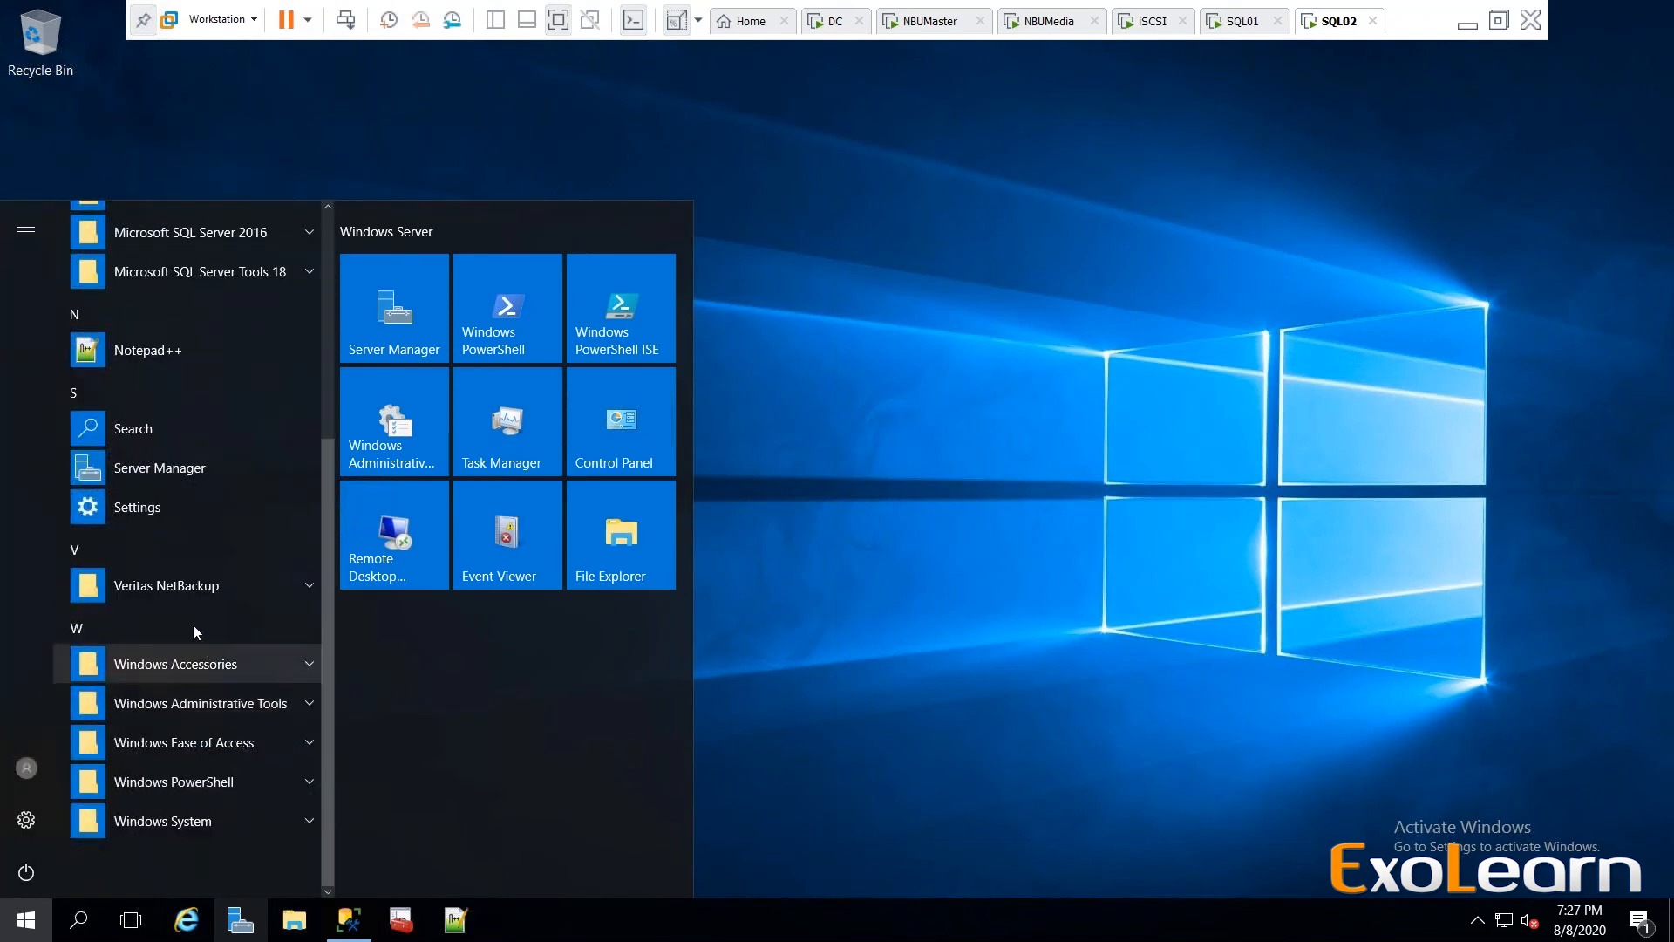
{"action": "left_click", "coordinate": [183, 590]}
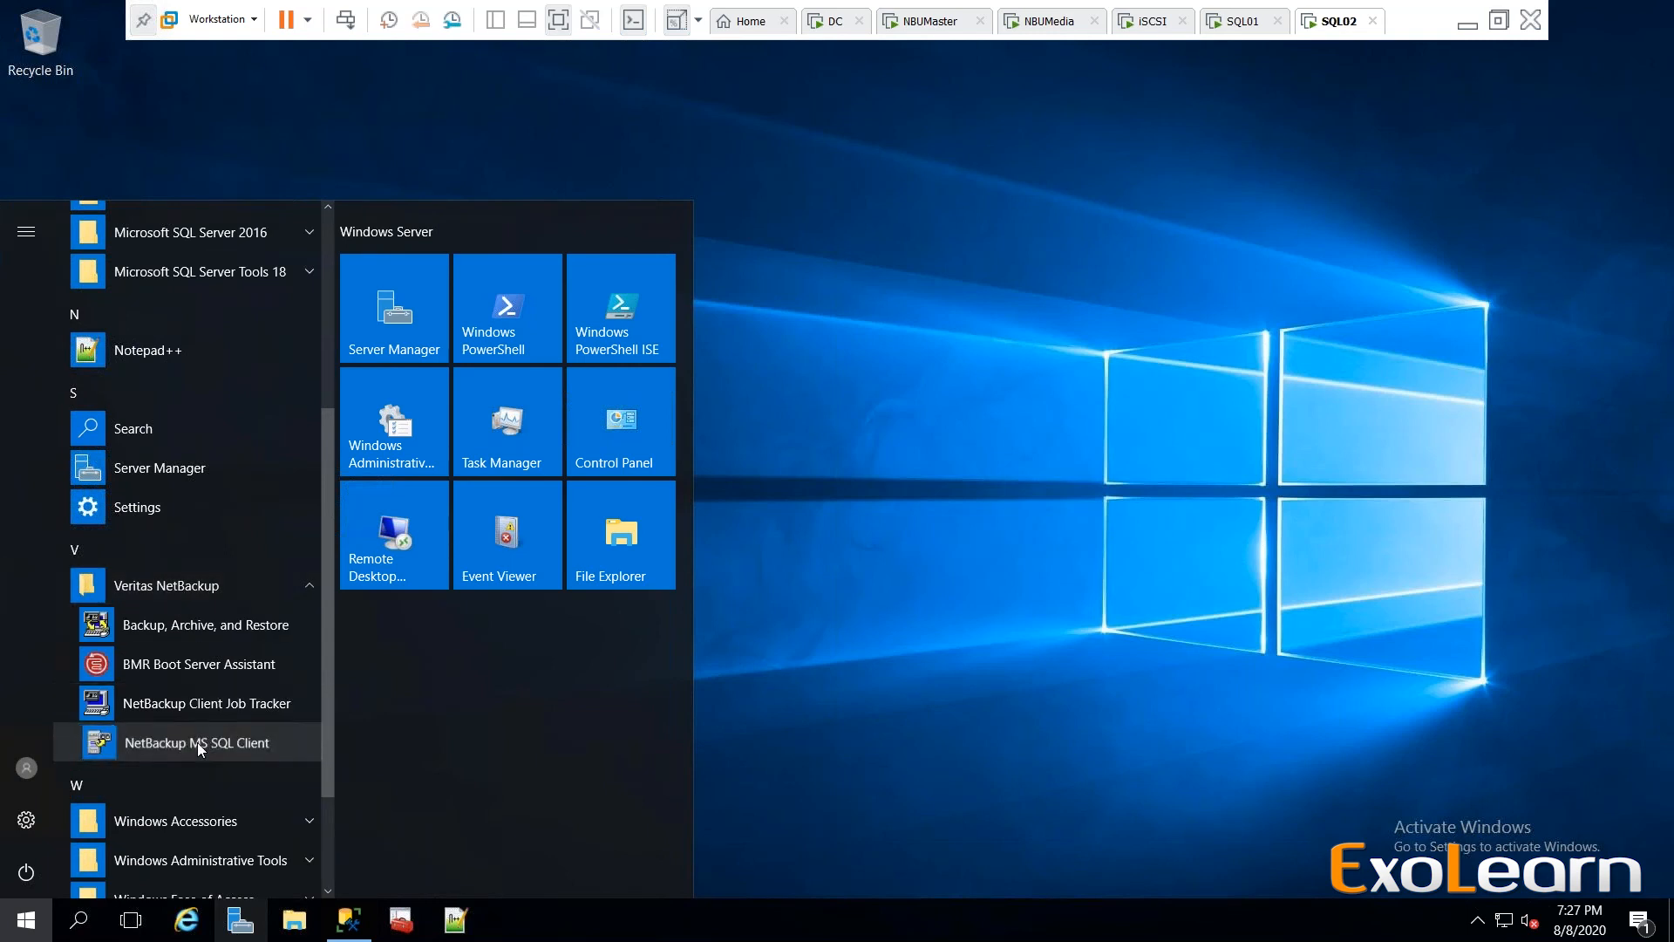
{"action": "right_click", "coordinate": [301, 757]}
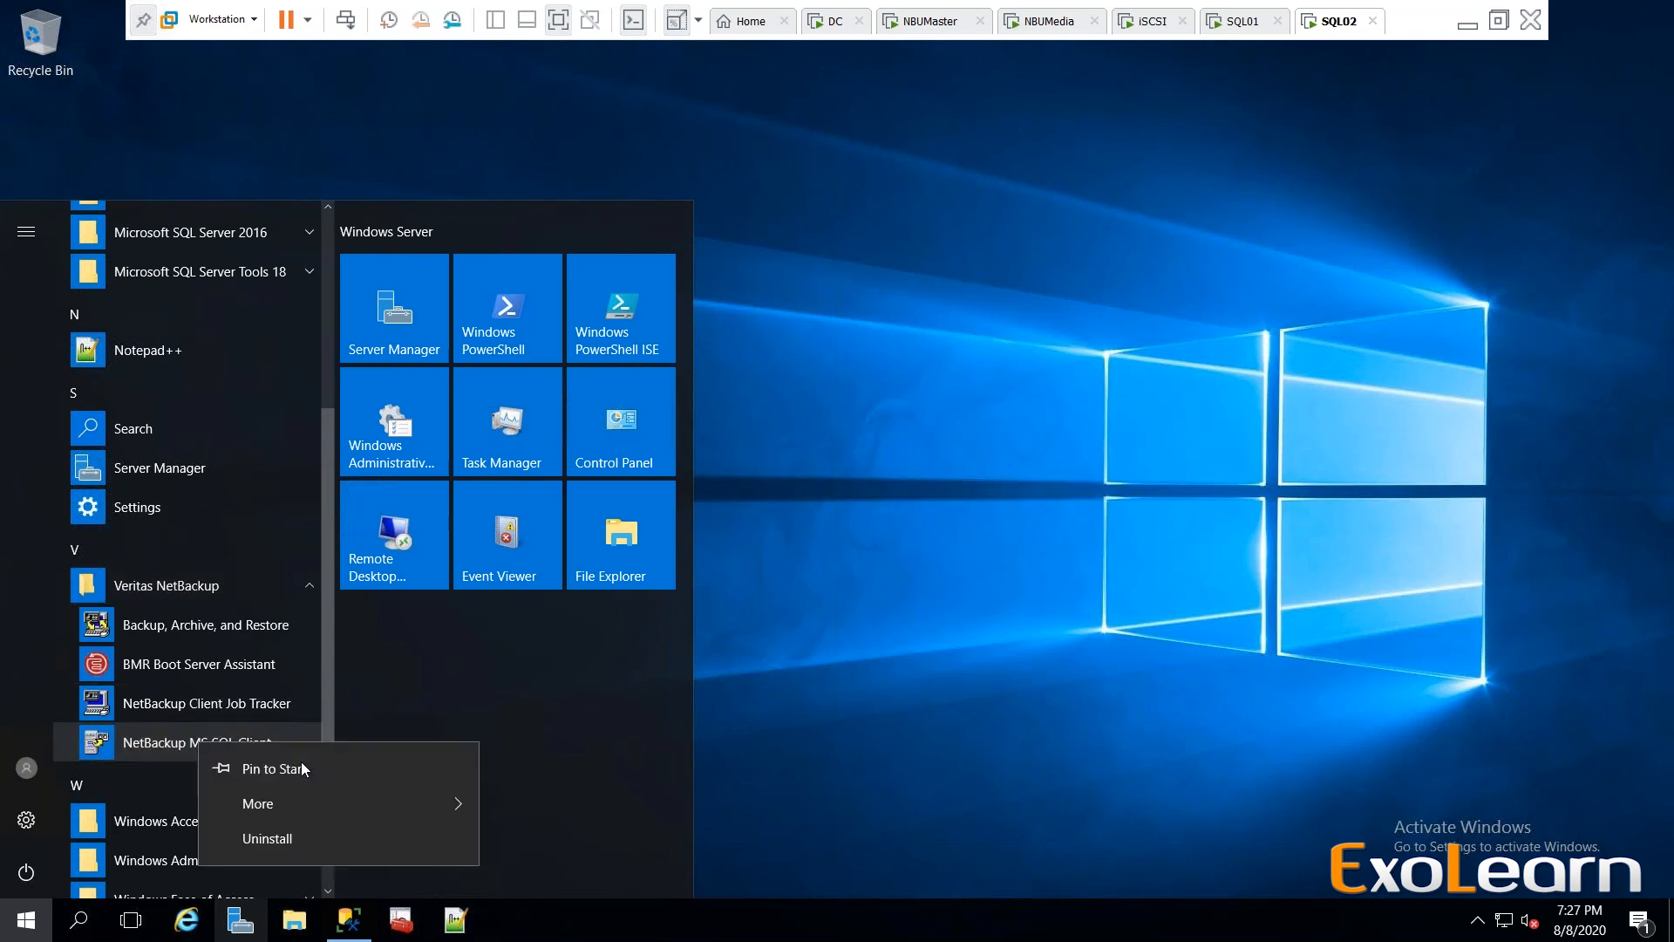
{"action": "mouse_move", "coordinate": [323, 807]}
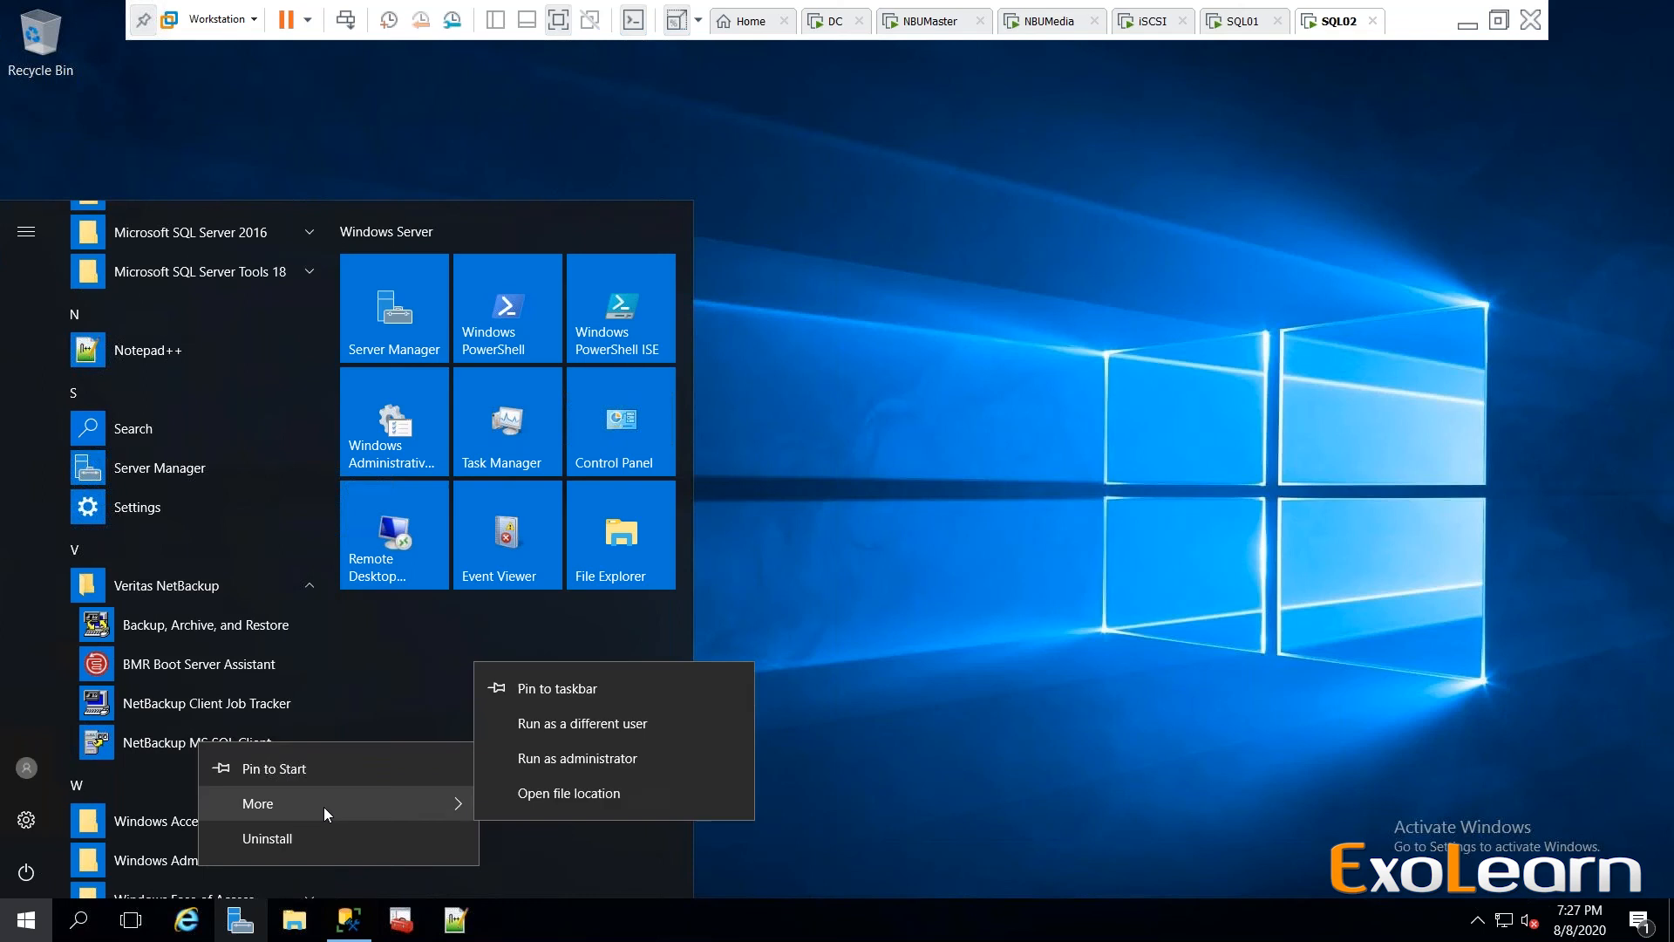
{"action": "left_click", "coordinate": [593, 761]}
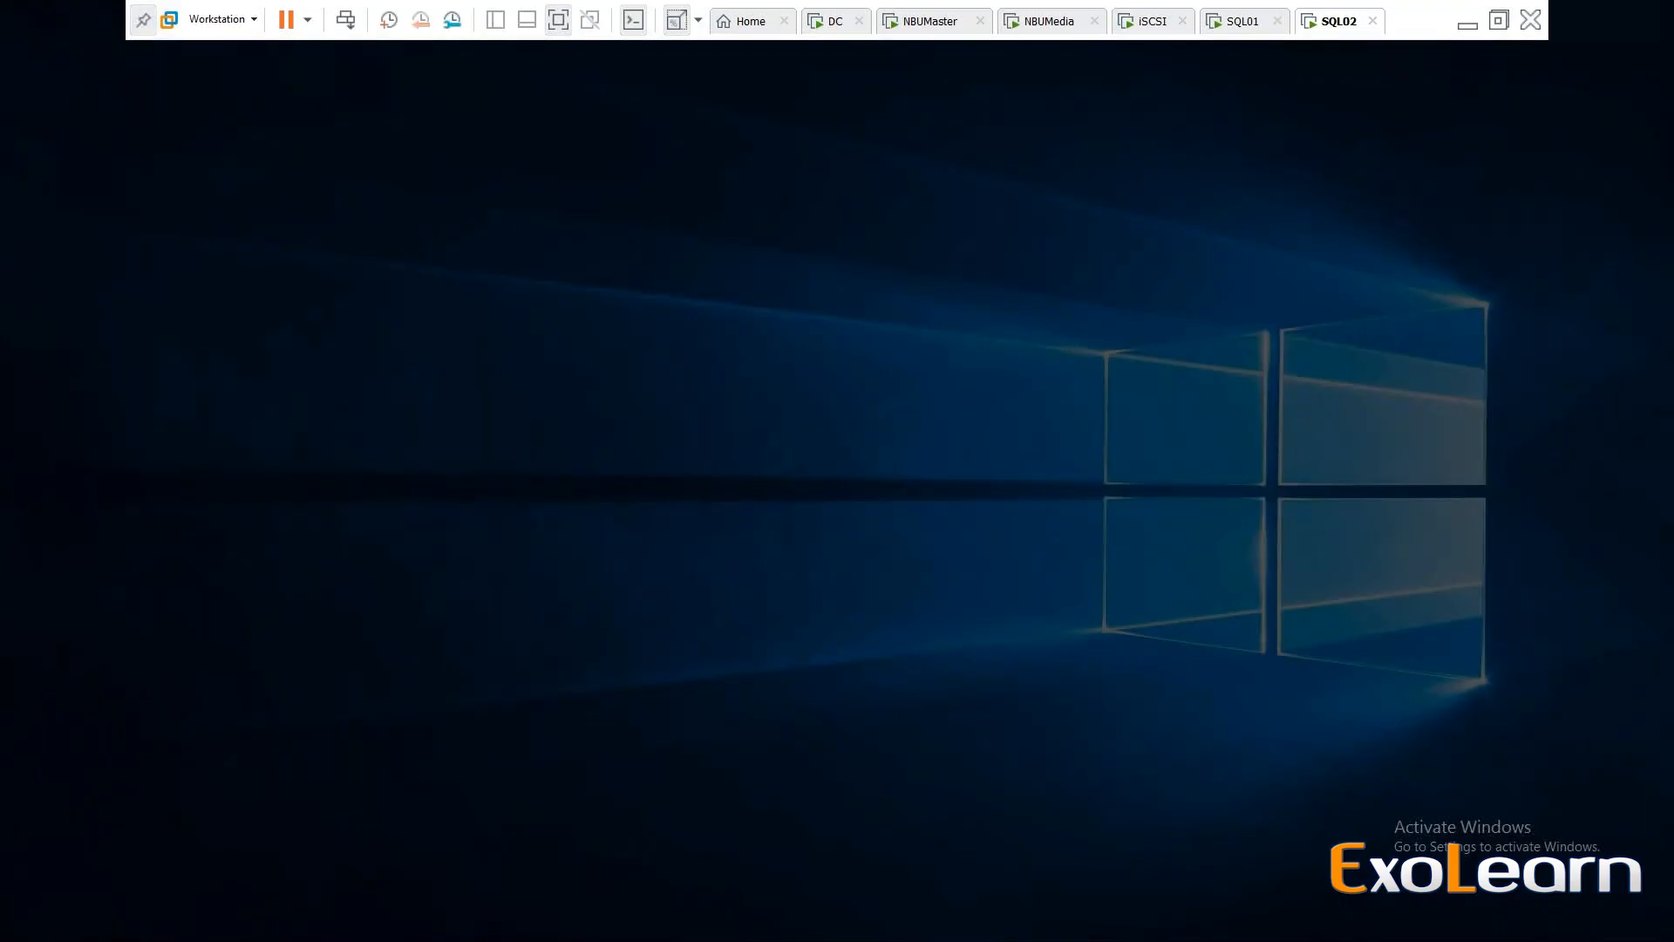
{"action": "left_click", "coordinate": [724, 605]}
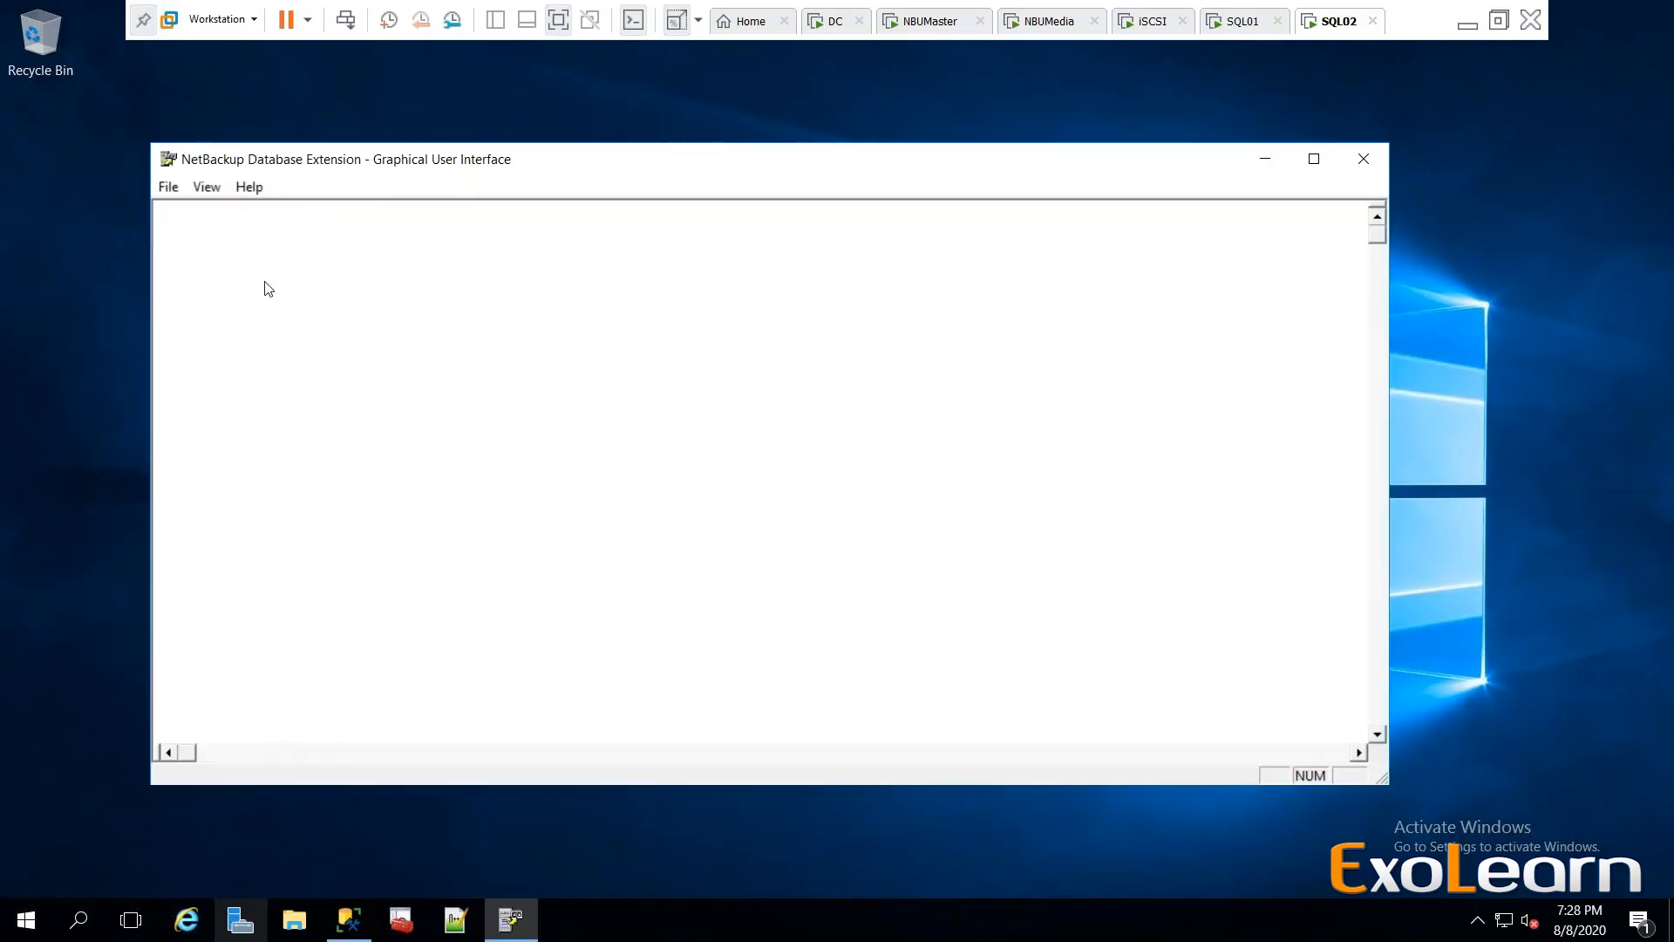
Apply the SQL Server connection properties for host SQL02 and instance SQLDB, and close the dialog.
{"action": "left_click", "coordinate": [166, 187]}
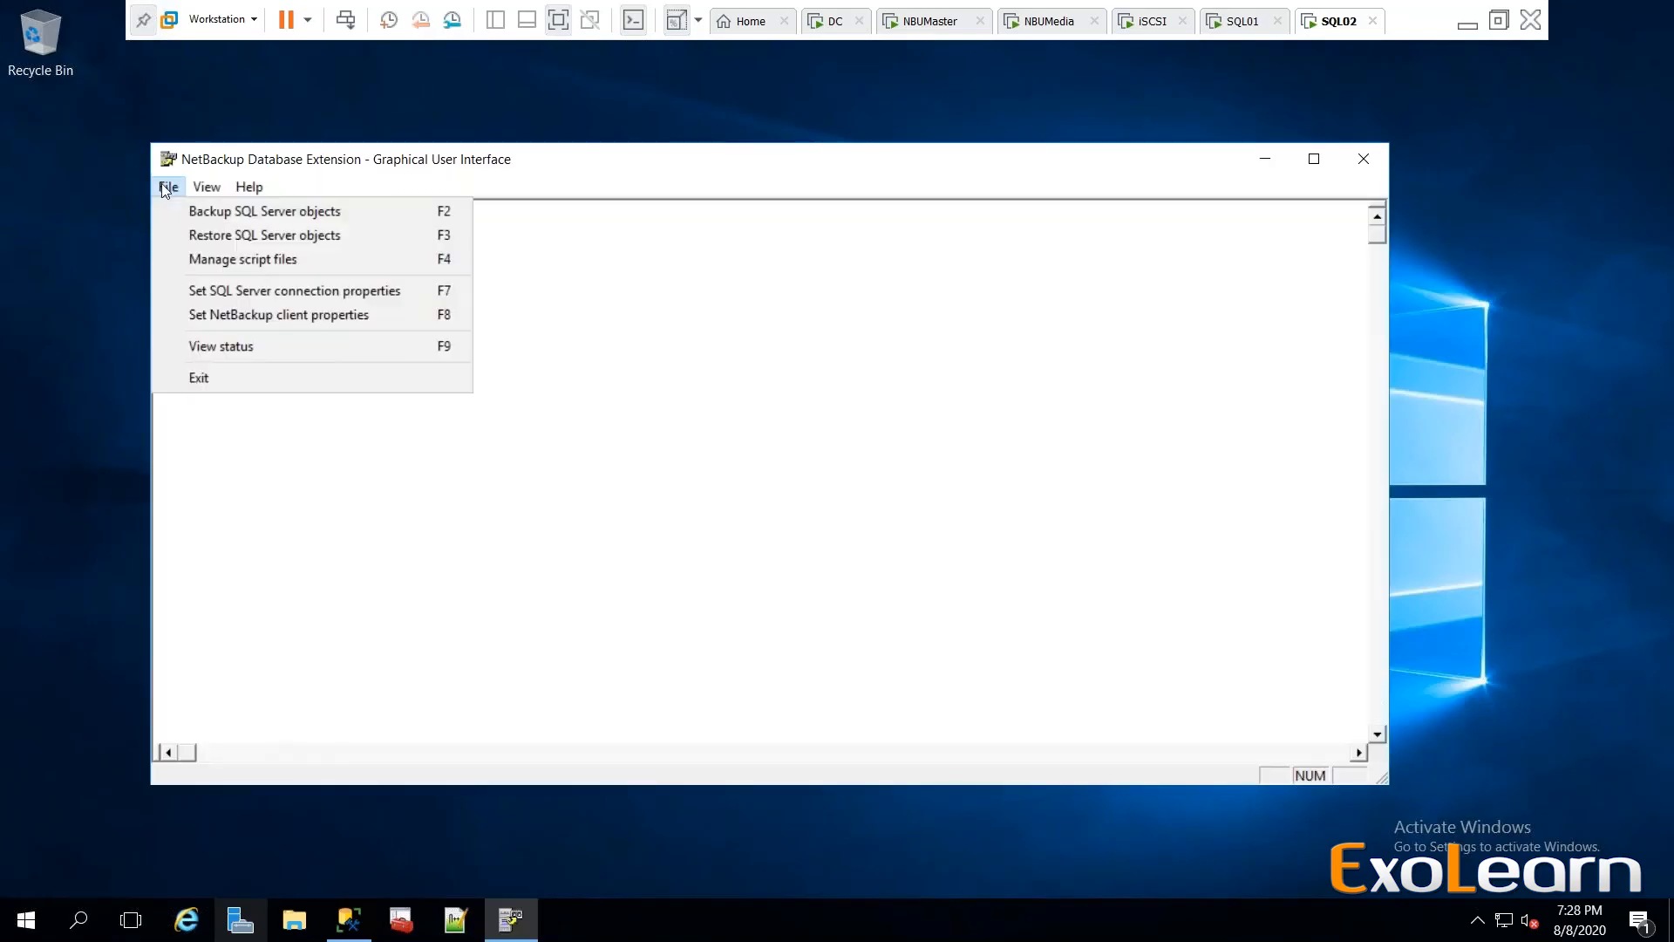
{"action": "left_click", "coordinate": [218, 288]}
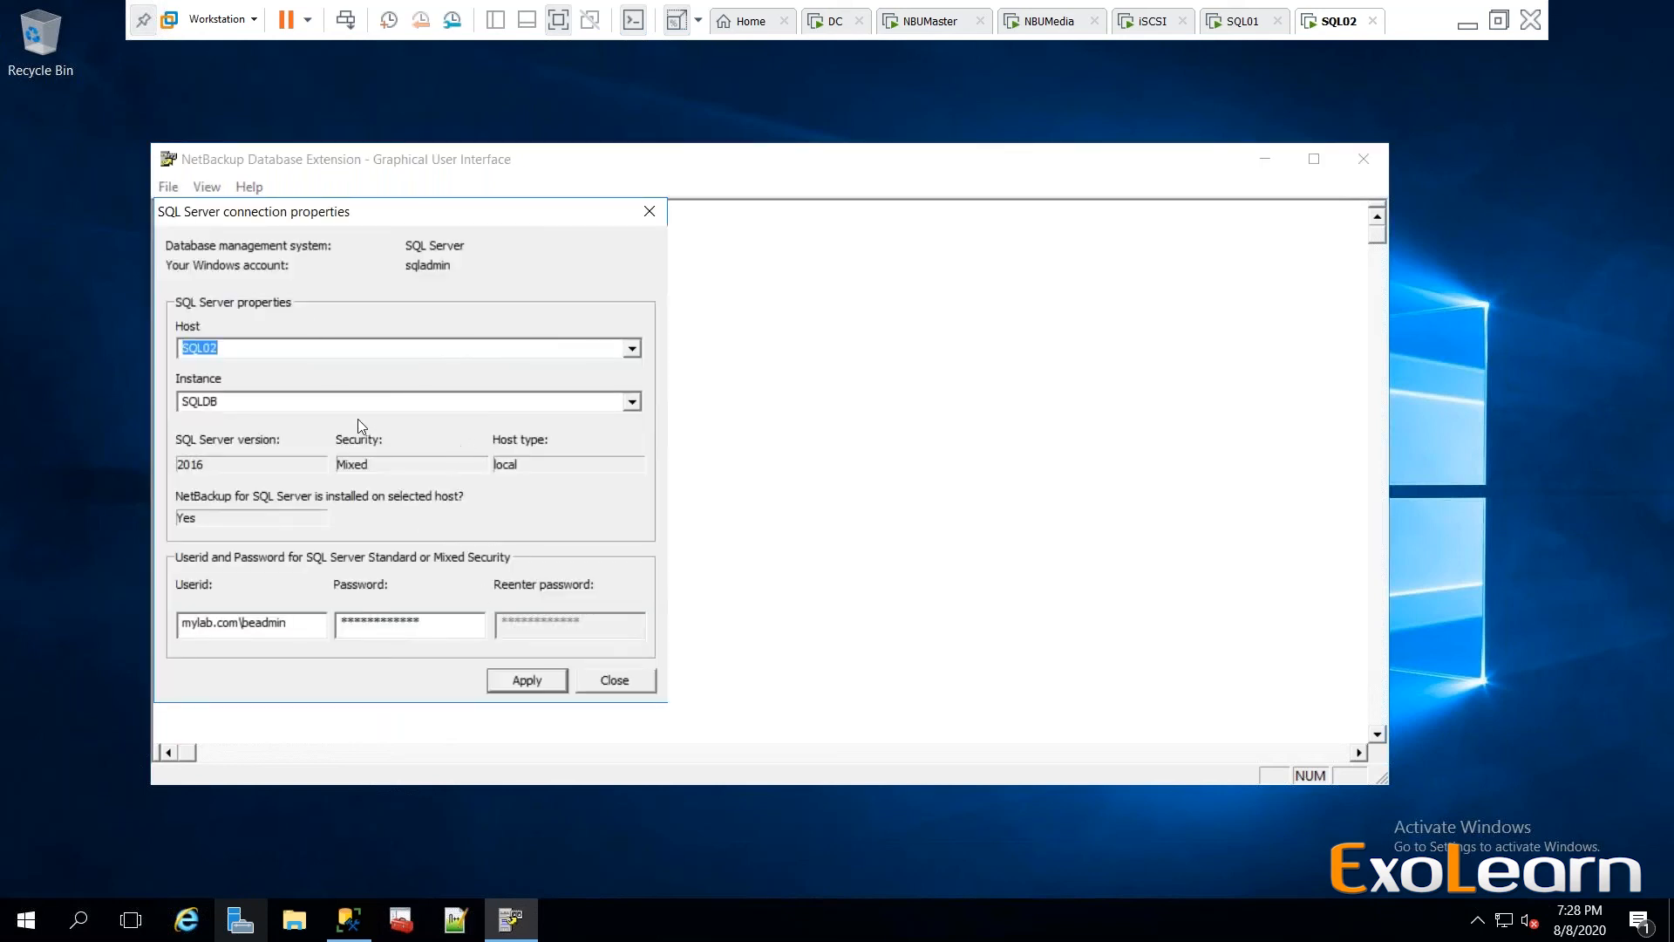
{"action": "left_click", "coordinate": [237, 349]}
{"action": "left_click", "coordinate": [524, 683]}
{"action": "left_click", "coordinate": [607, 686]}
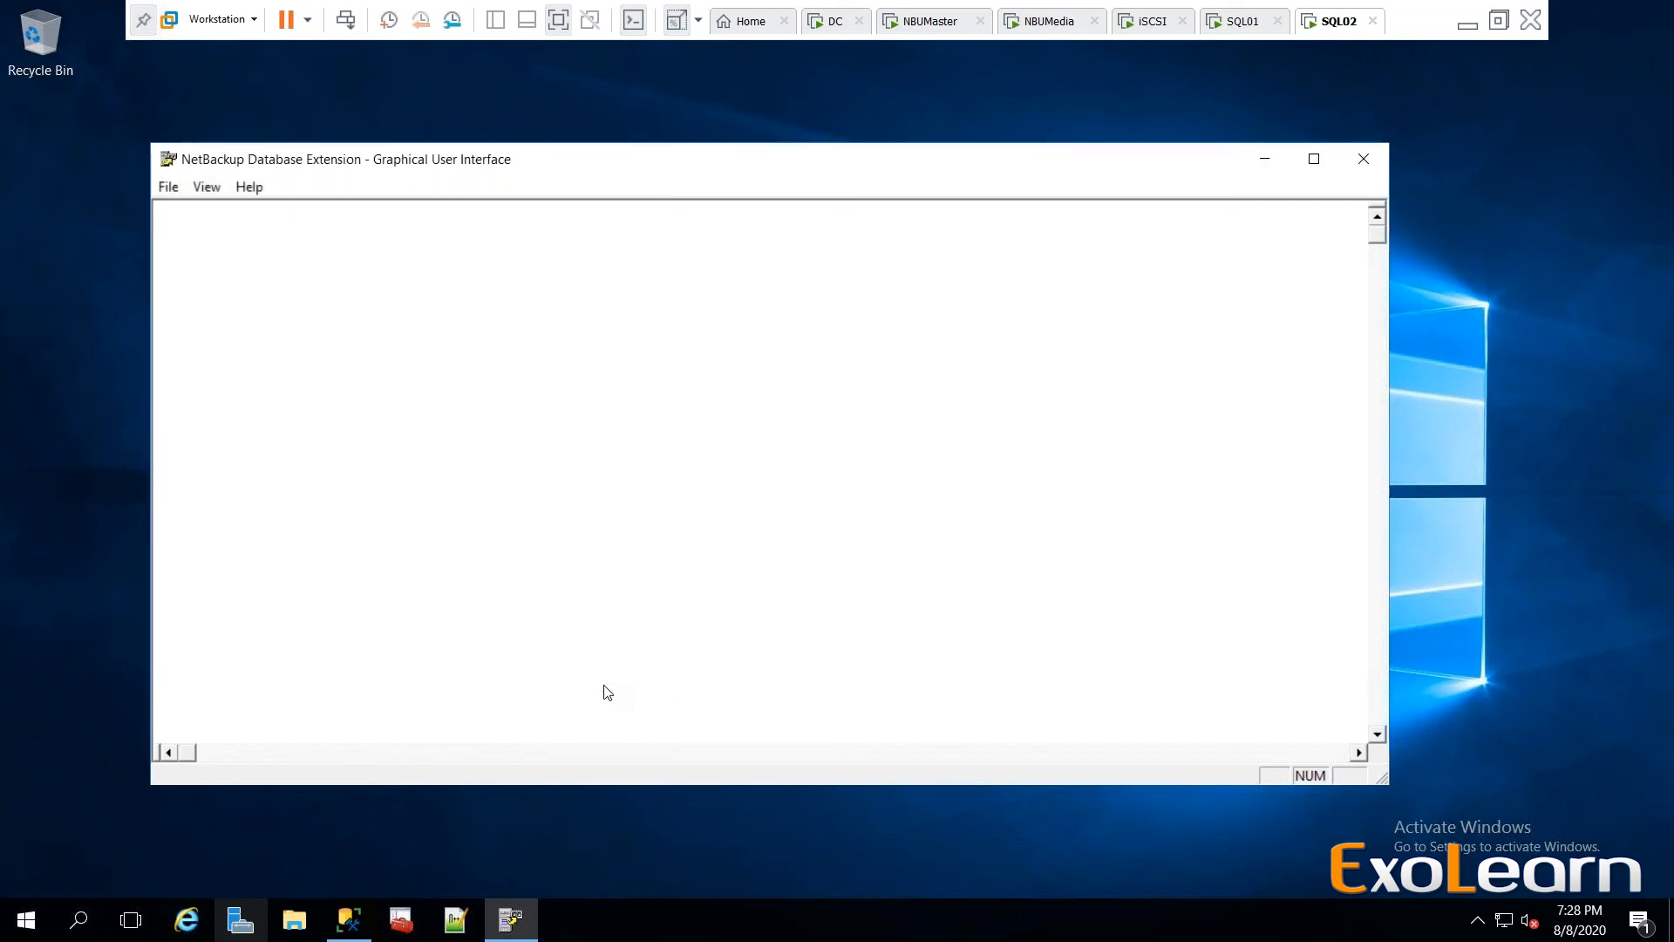
Open the backup of SQL Server objects and select the WideWorldImporters database on SQL02\SQLDB.
{"action": "left_click", "coordinate": [179, 191]}
{"action": "left_click", "coordinate": [188, 218]}
{"action": "left_click", "coordinate": [598, 356]}
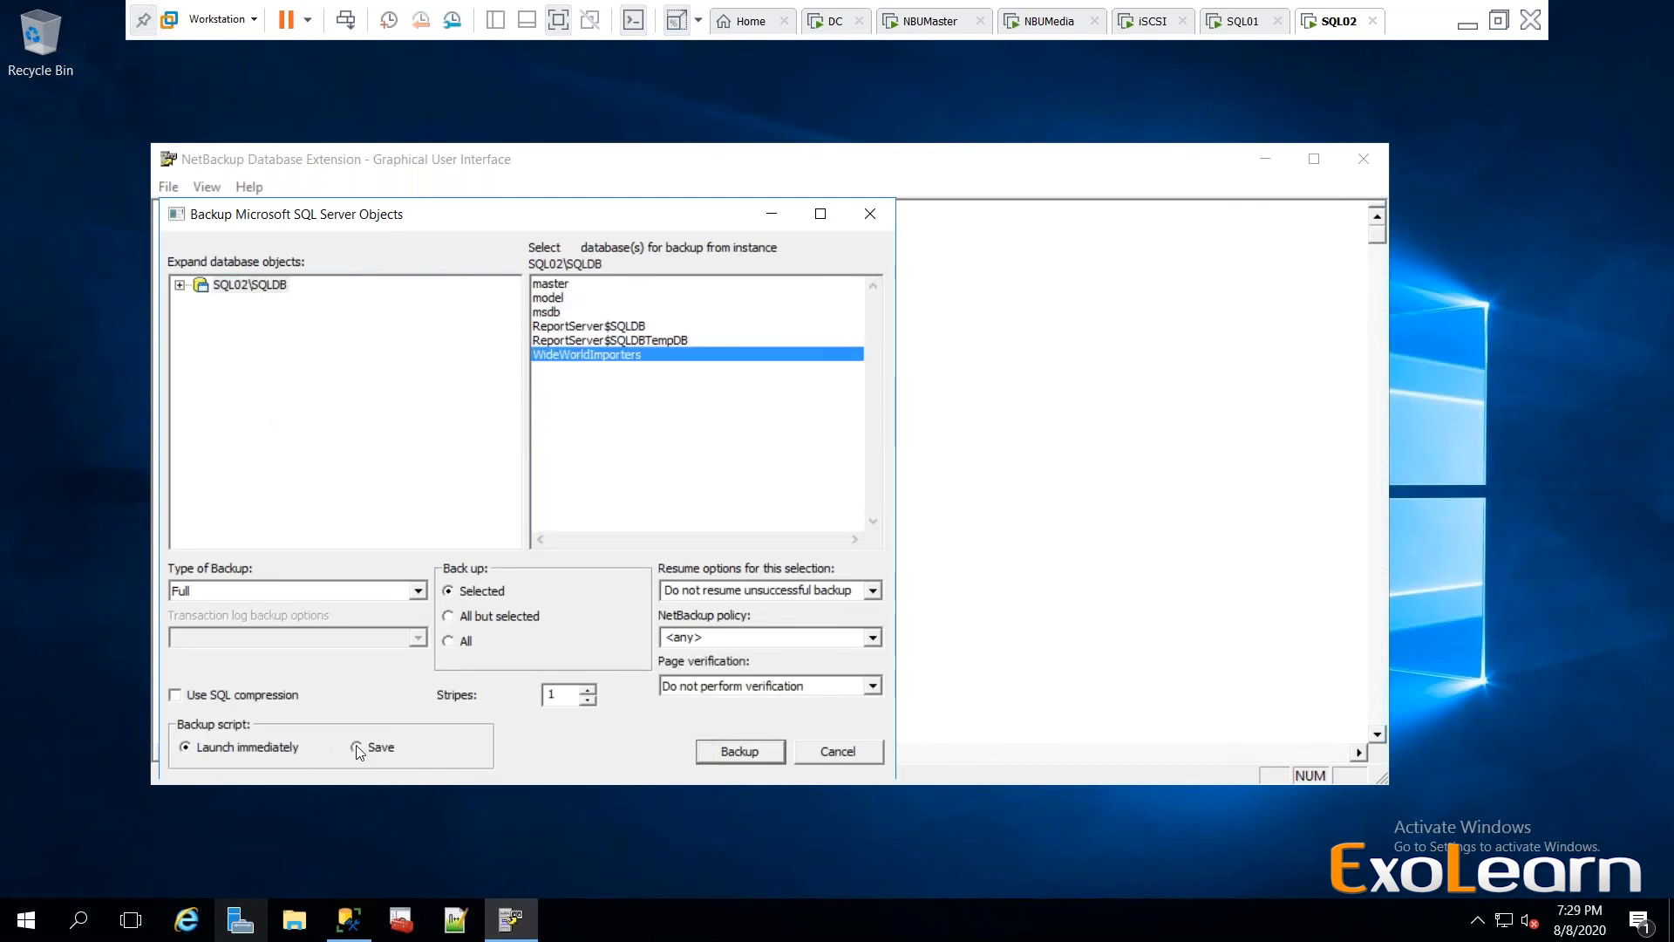
Browse the SQL02 file system to C:\Program Files\Veritas\NetBackup\DbExt\MsSql in a maximized File Explorer window.
{"action": "left_click", "coordinate": [296, 919]}
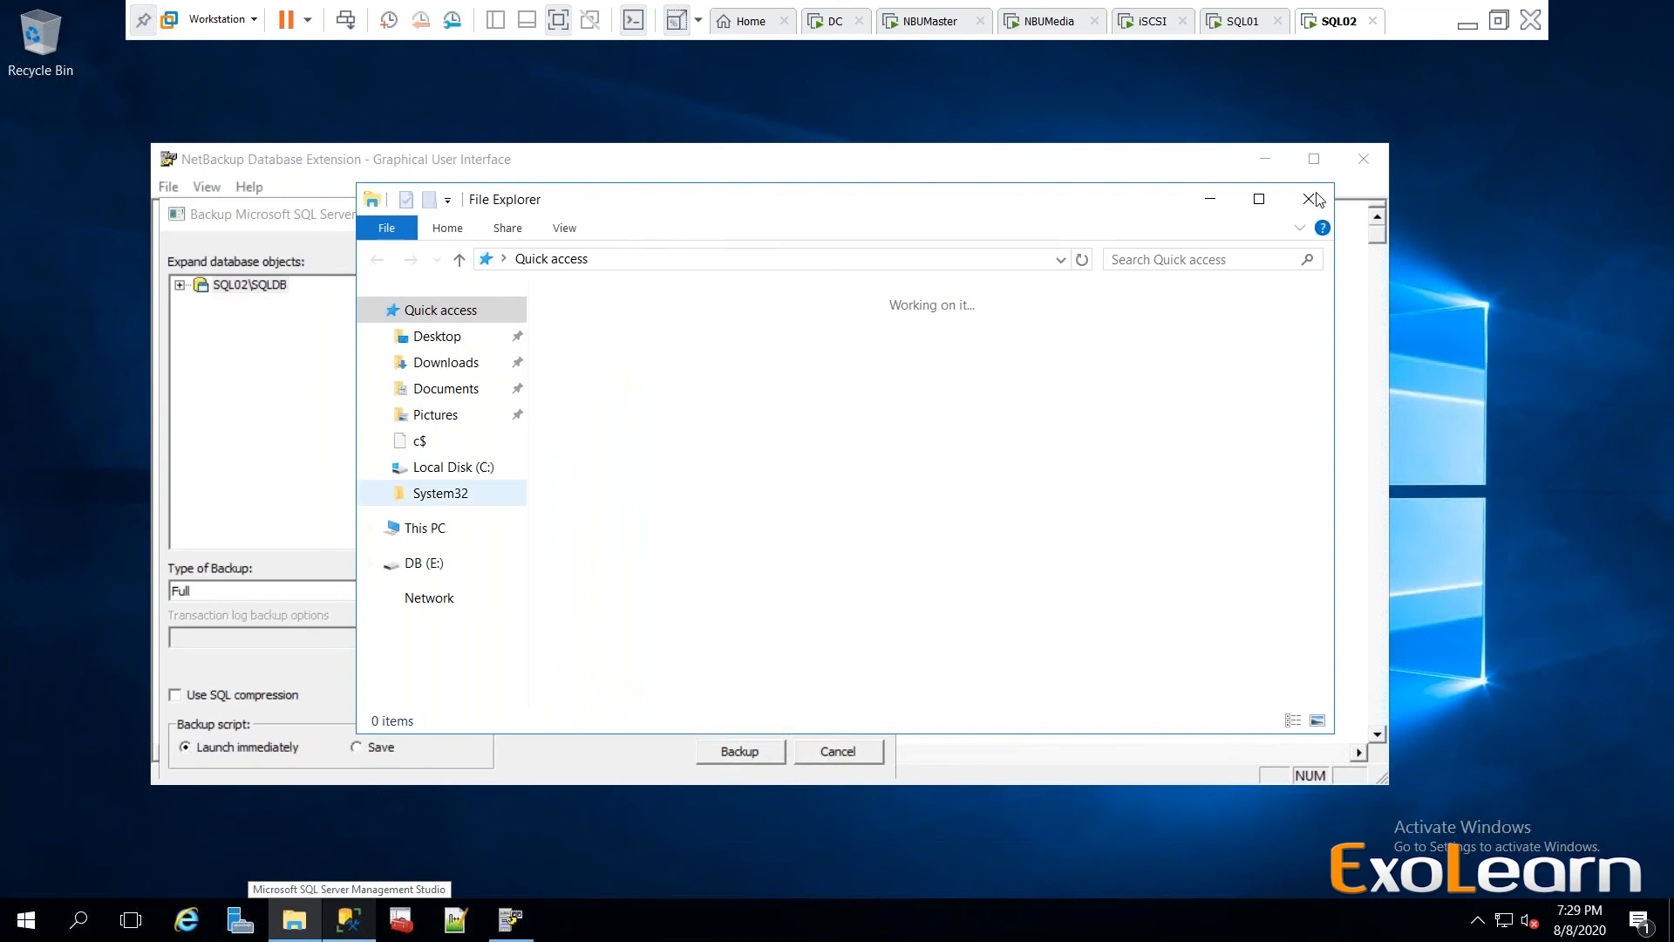
{"action": "left_click", "coordinate": [1259, 199]}
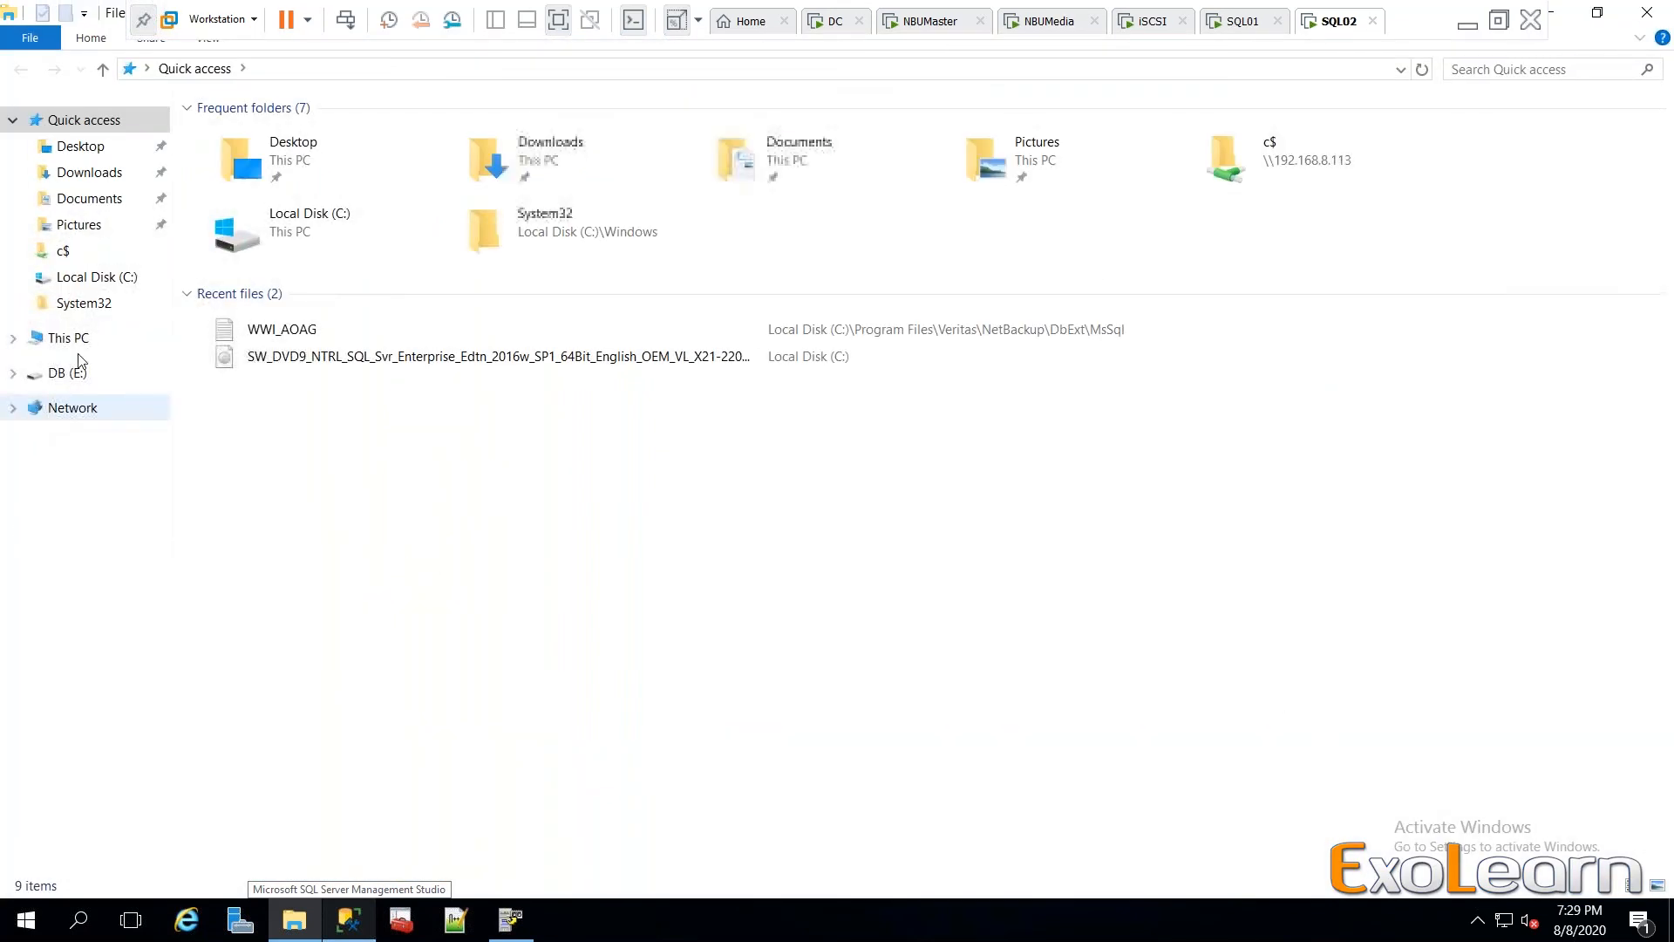
{"action": "left_click", "coordinate": [71, 339]}
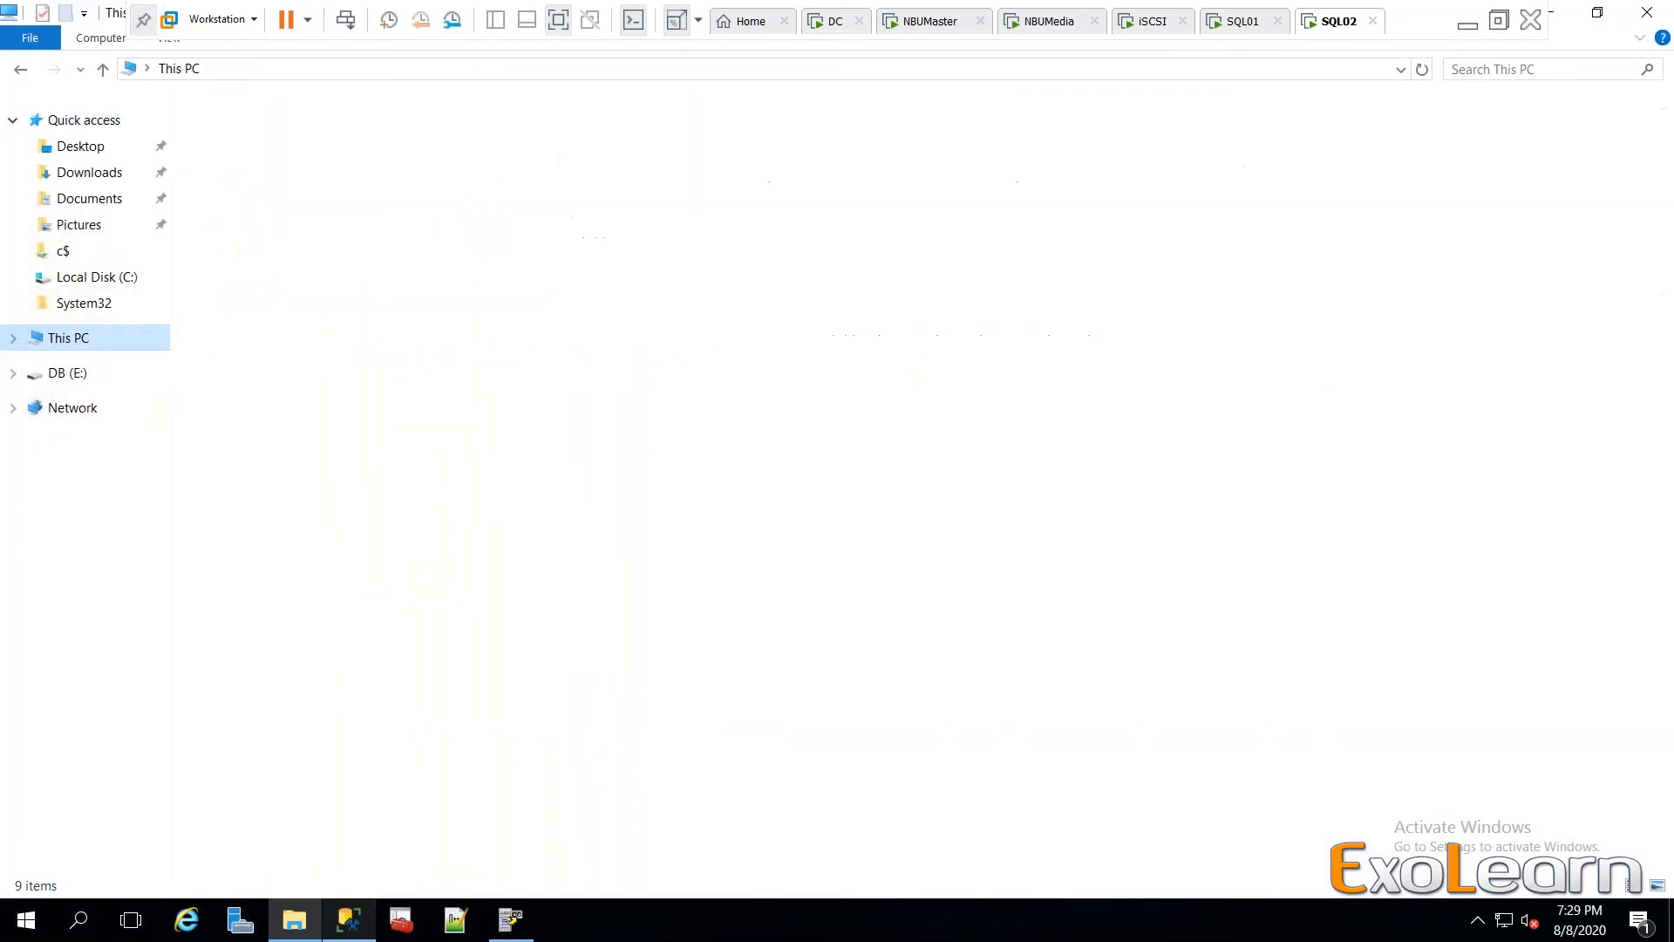
{"action": "left_click", "coordinate": [340, 294]}
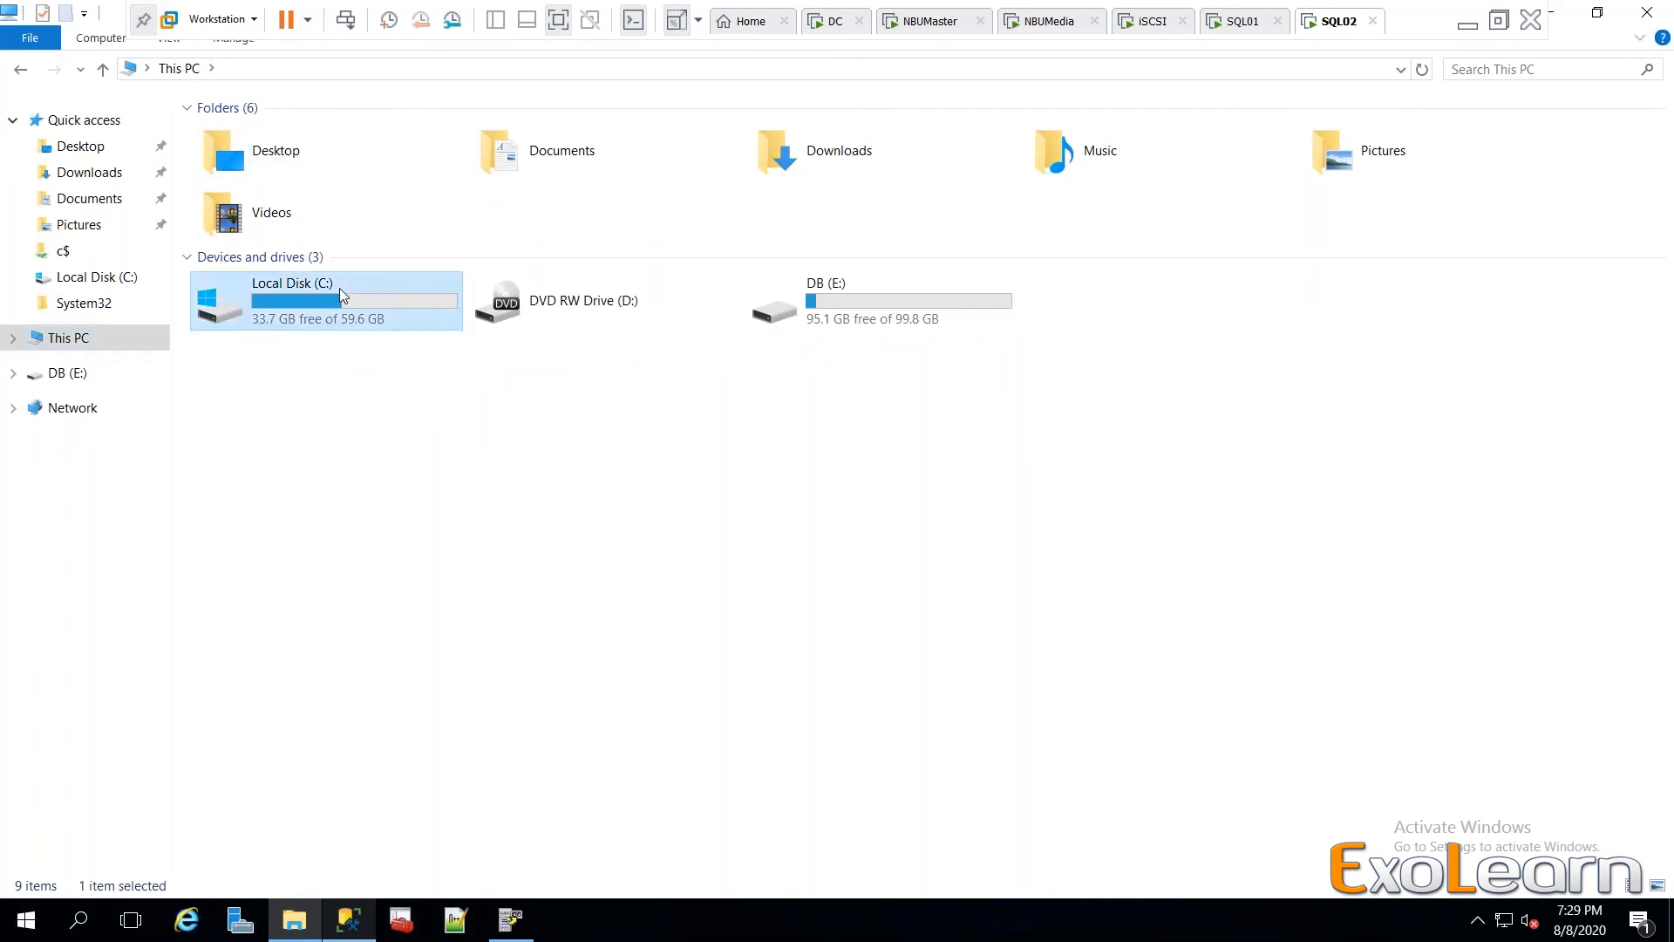
{"action": "double_click", "coordinate": [340, 295]}
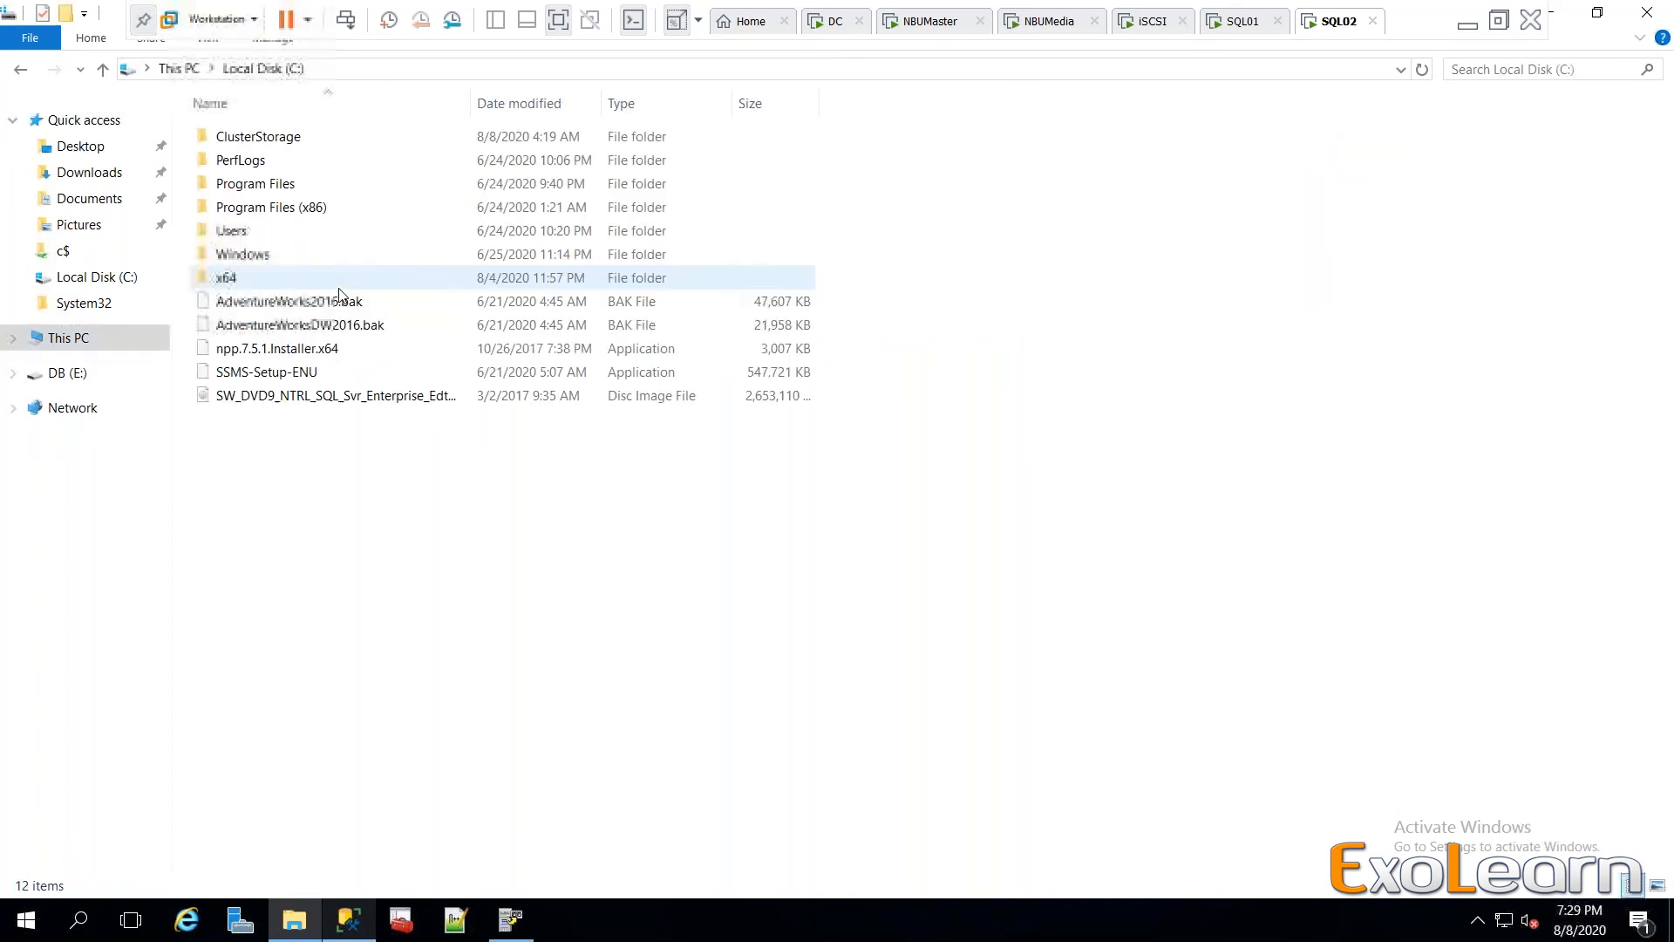
{"action": "double_click", "coordinate": [284, 192]}
{"action": "double_click", "coordinate": [233, 326]}
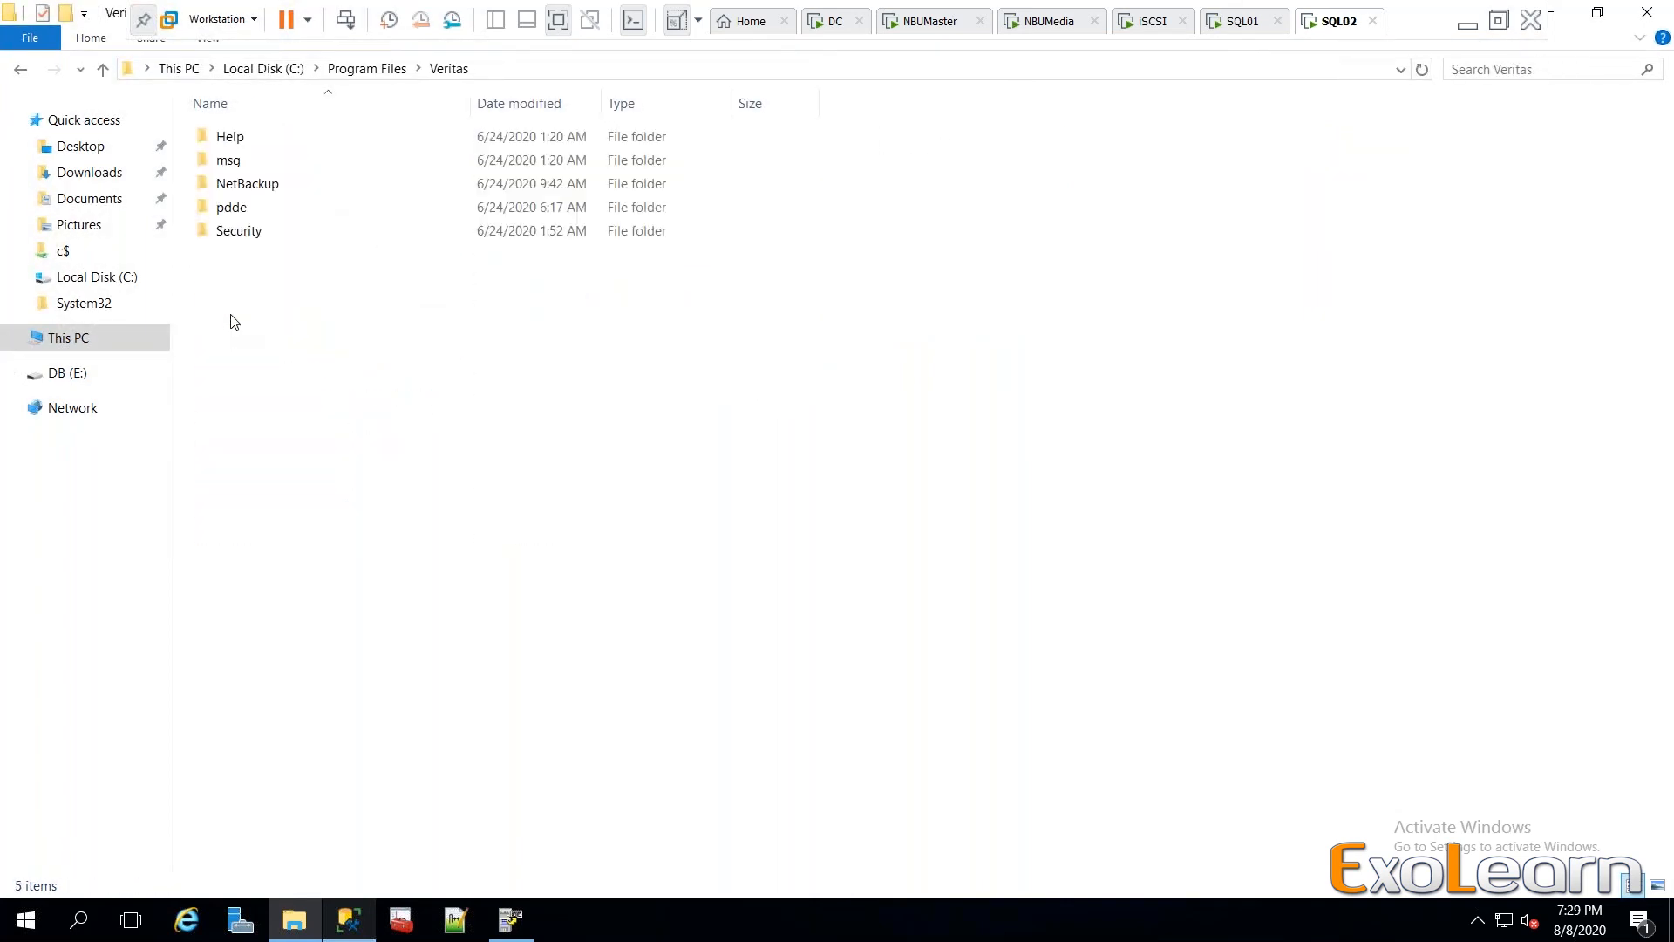
{"action": "double_click", "coordinate": [266, 185]}
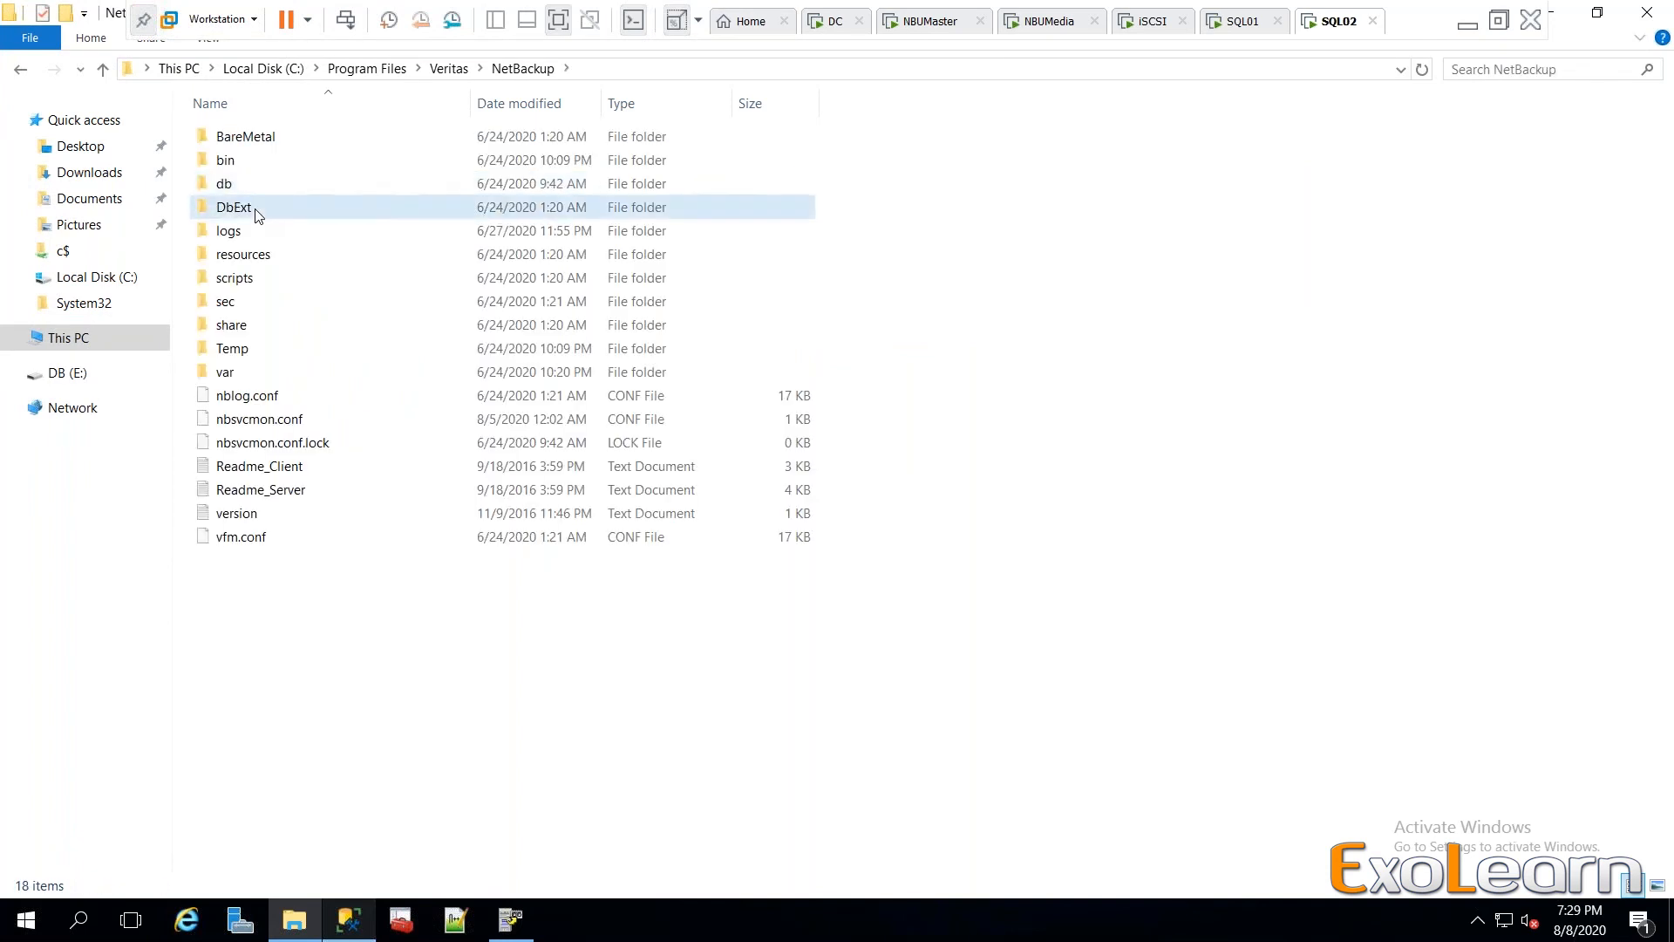
{"action": "double_click", "coordinate": [233, 208]}
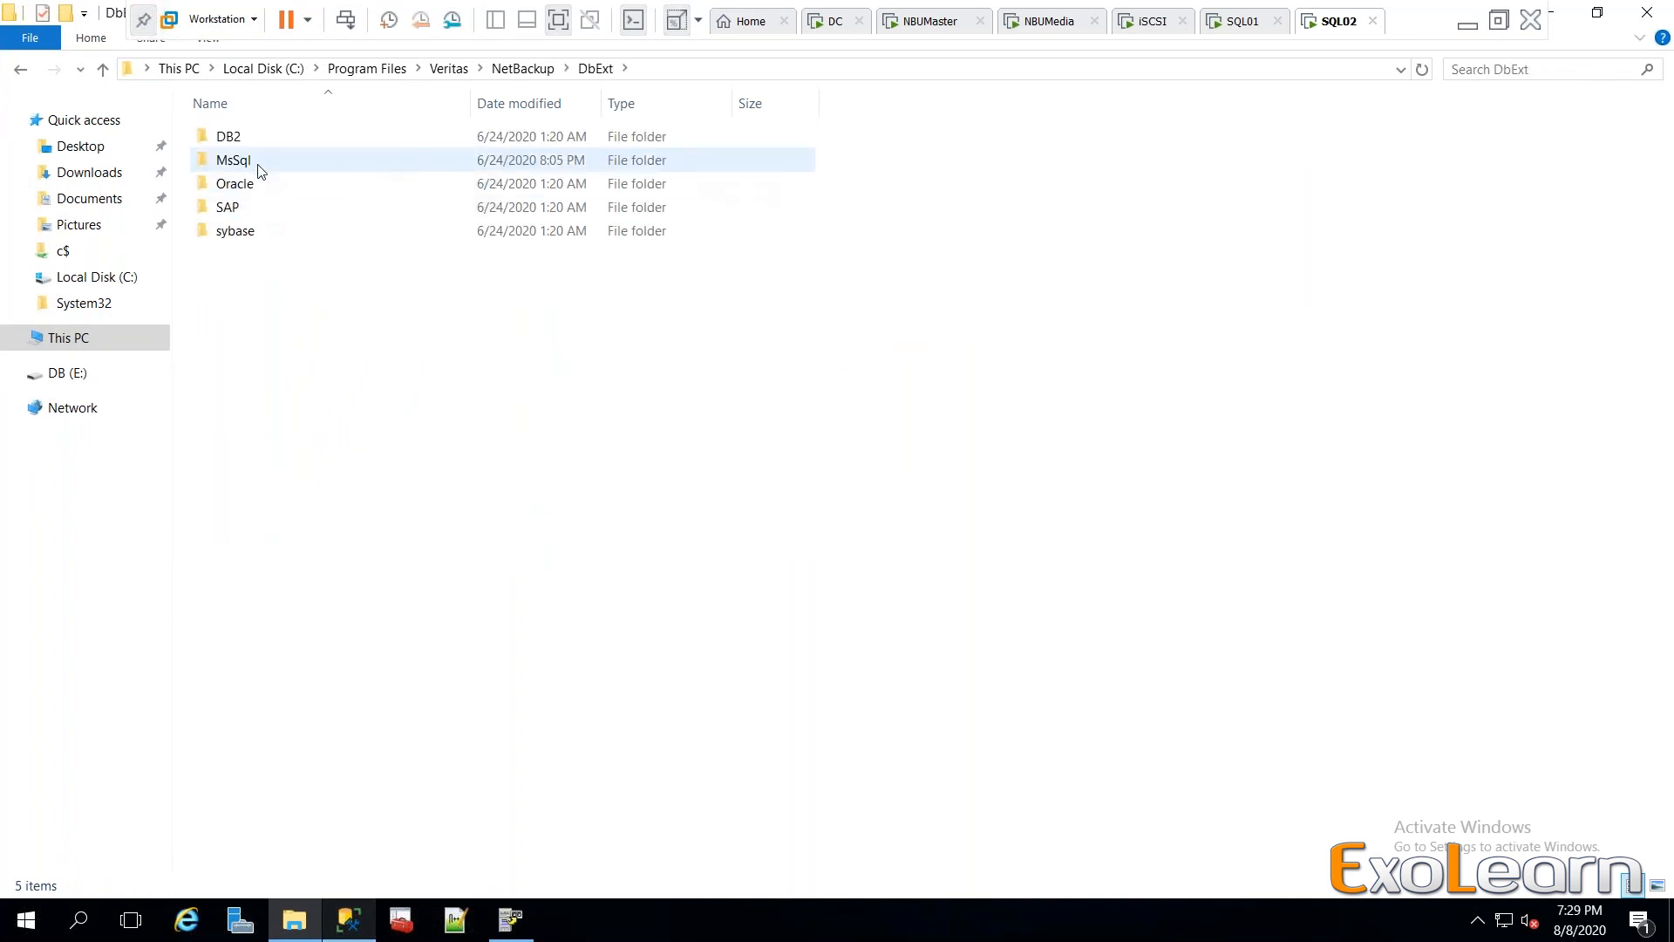
{"action": "double_click", "coordinate": [258, 171]}
Open the WWI_AOAG script in Notepad, examine its PREFERREDREPLICA line, and close the file.
{"action": "left_click", "coordinate": [254, 279]}
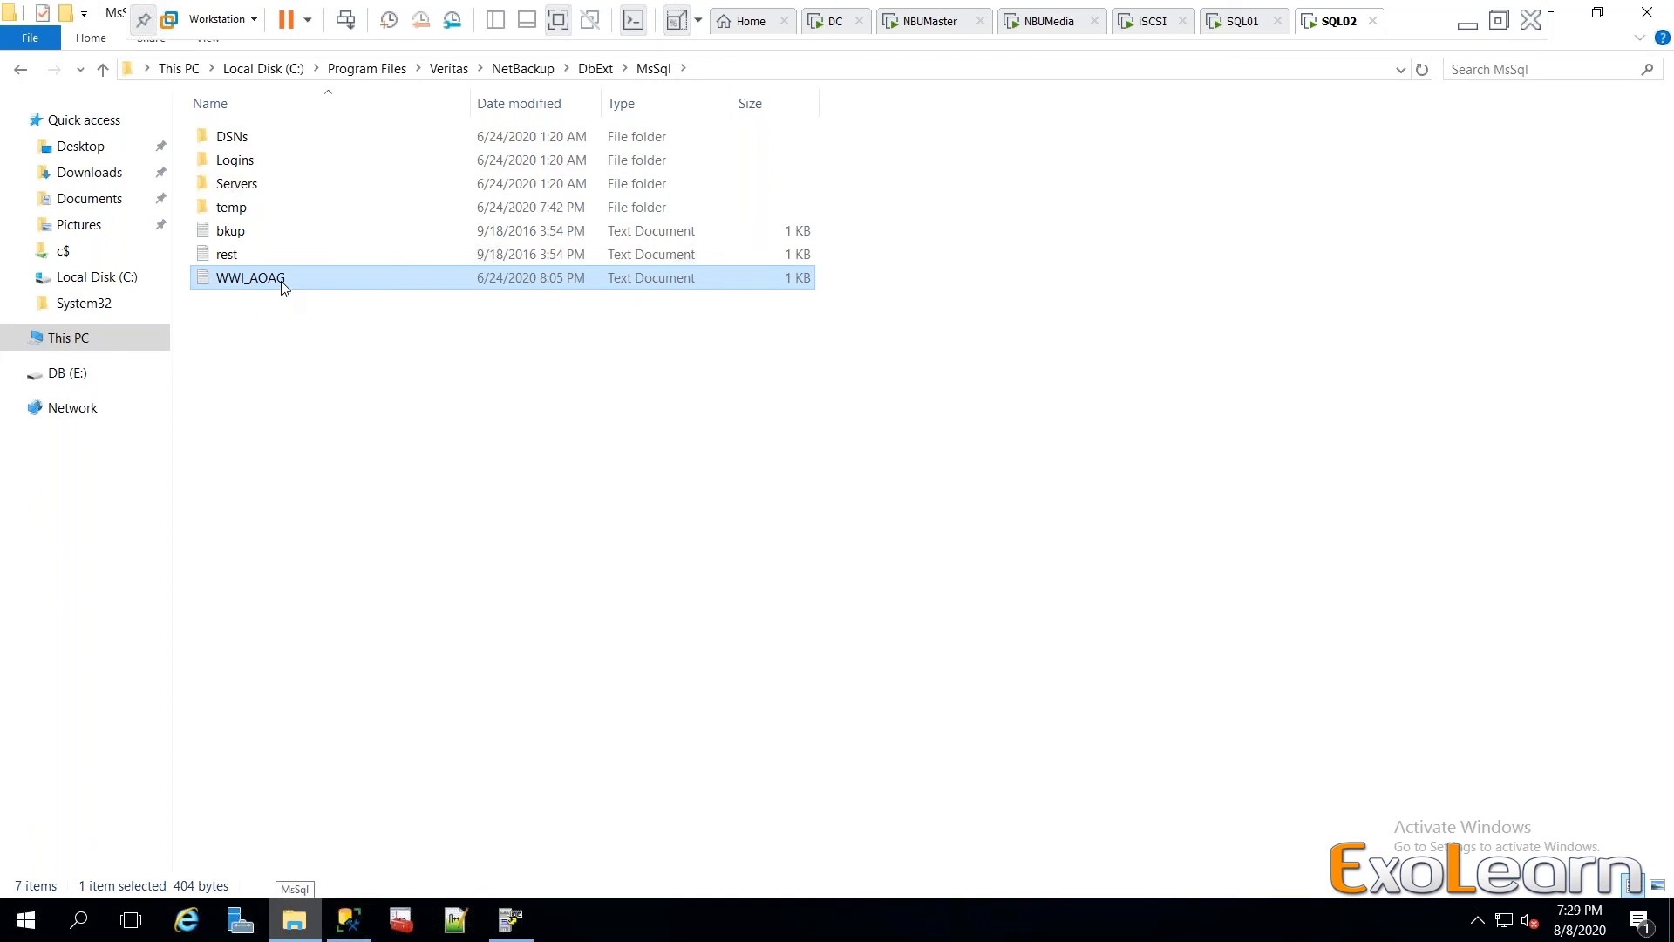
{"action": "double_click", "coordinate": [253, 278]}
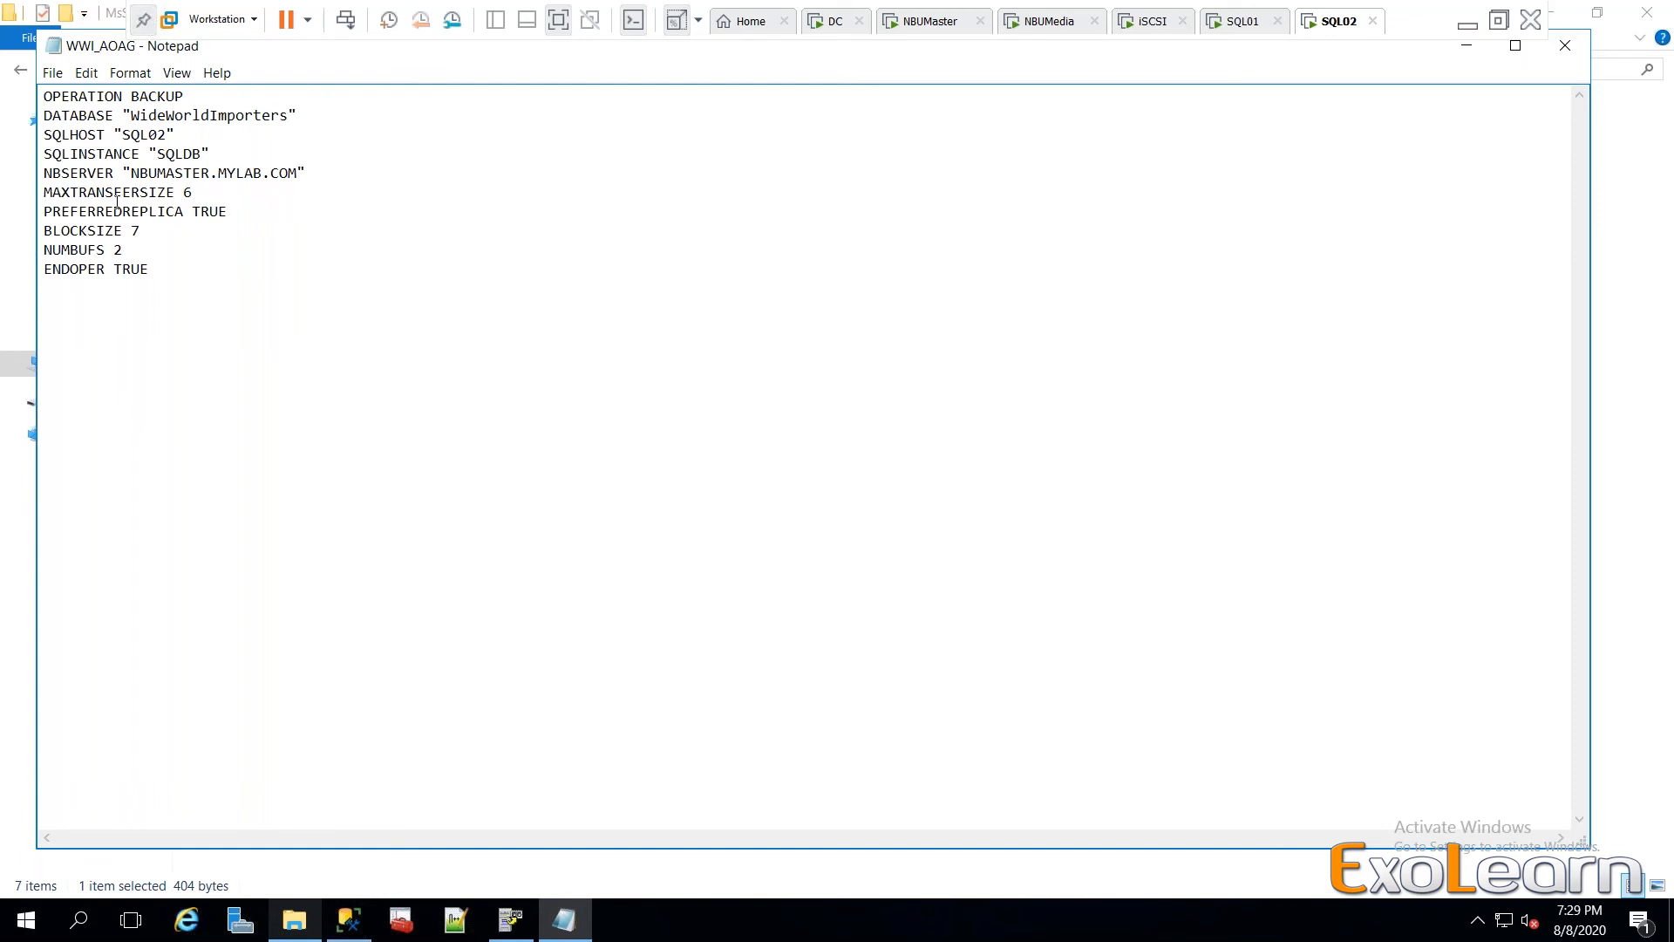
{"action": "left_click_drag", "start_coordinate": [44, 212], "coordinate": [228, 213]}
{"action": "left_click", "coordinate": [239, 211]}
{"action": "left_click", "coordinate": [1572, 55]}
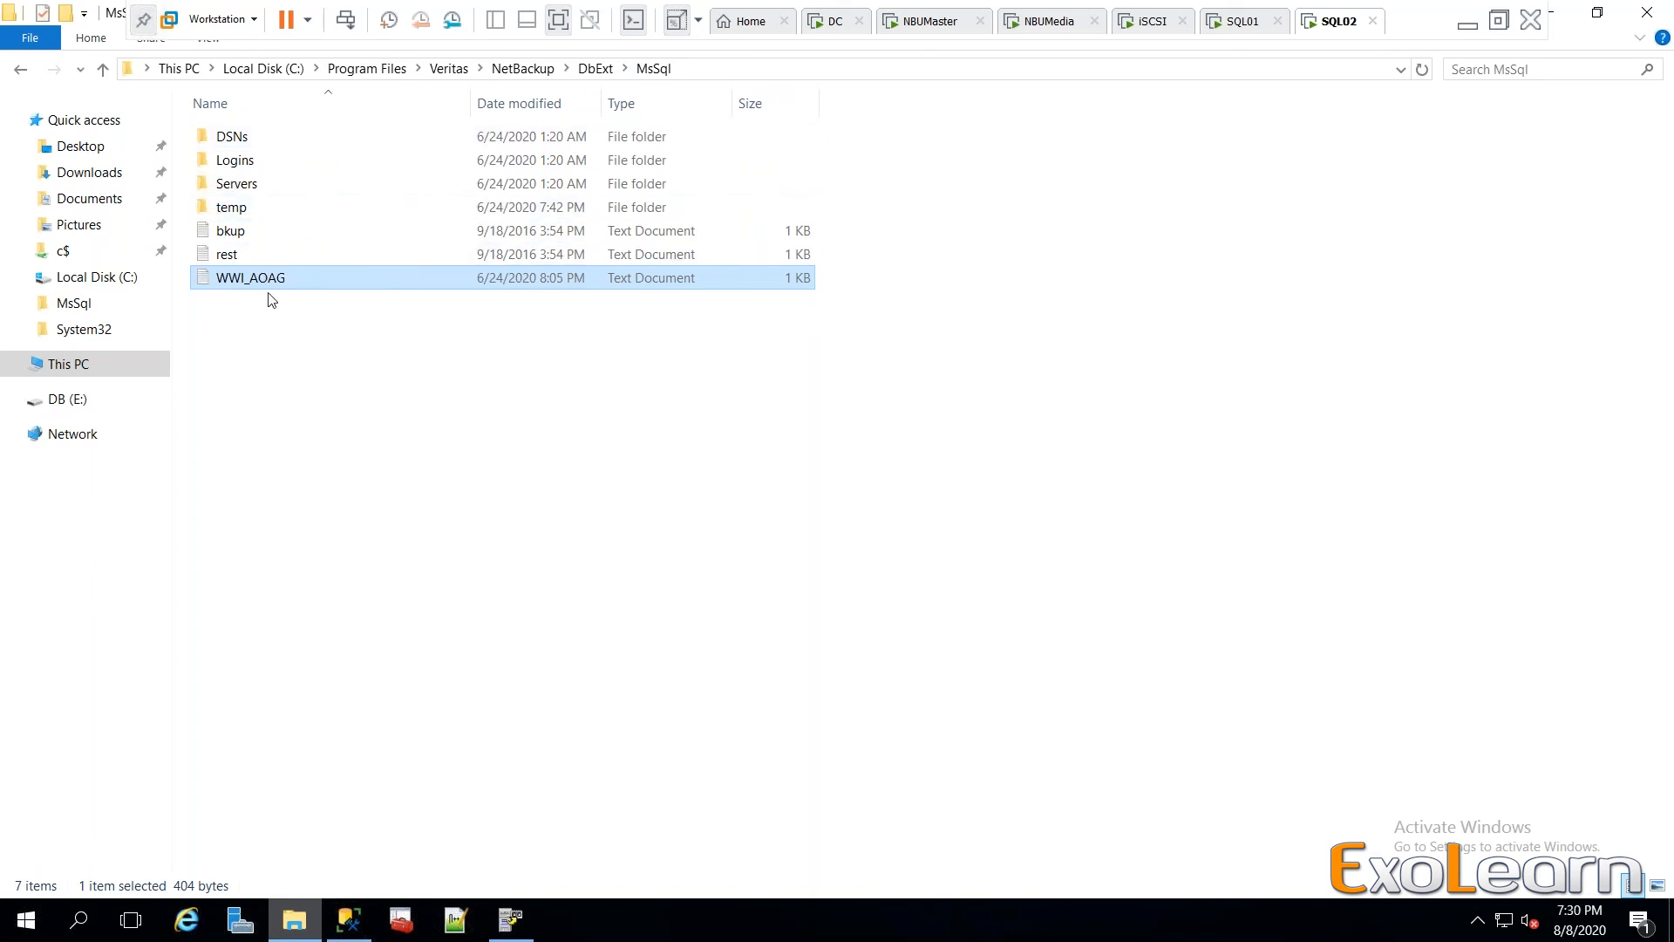
Switch to the SQL01 machine, show the folder that contains WWI_AOAG.bch, and minimize File Explorer.
{"action": "left_click", "coordinate": [1243, 22]}
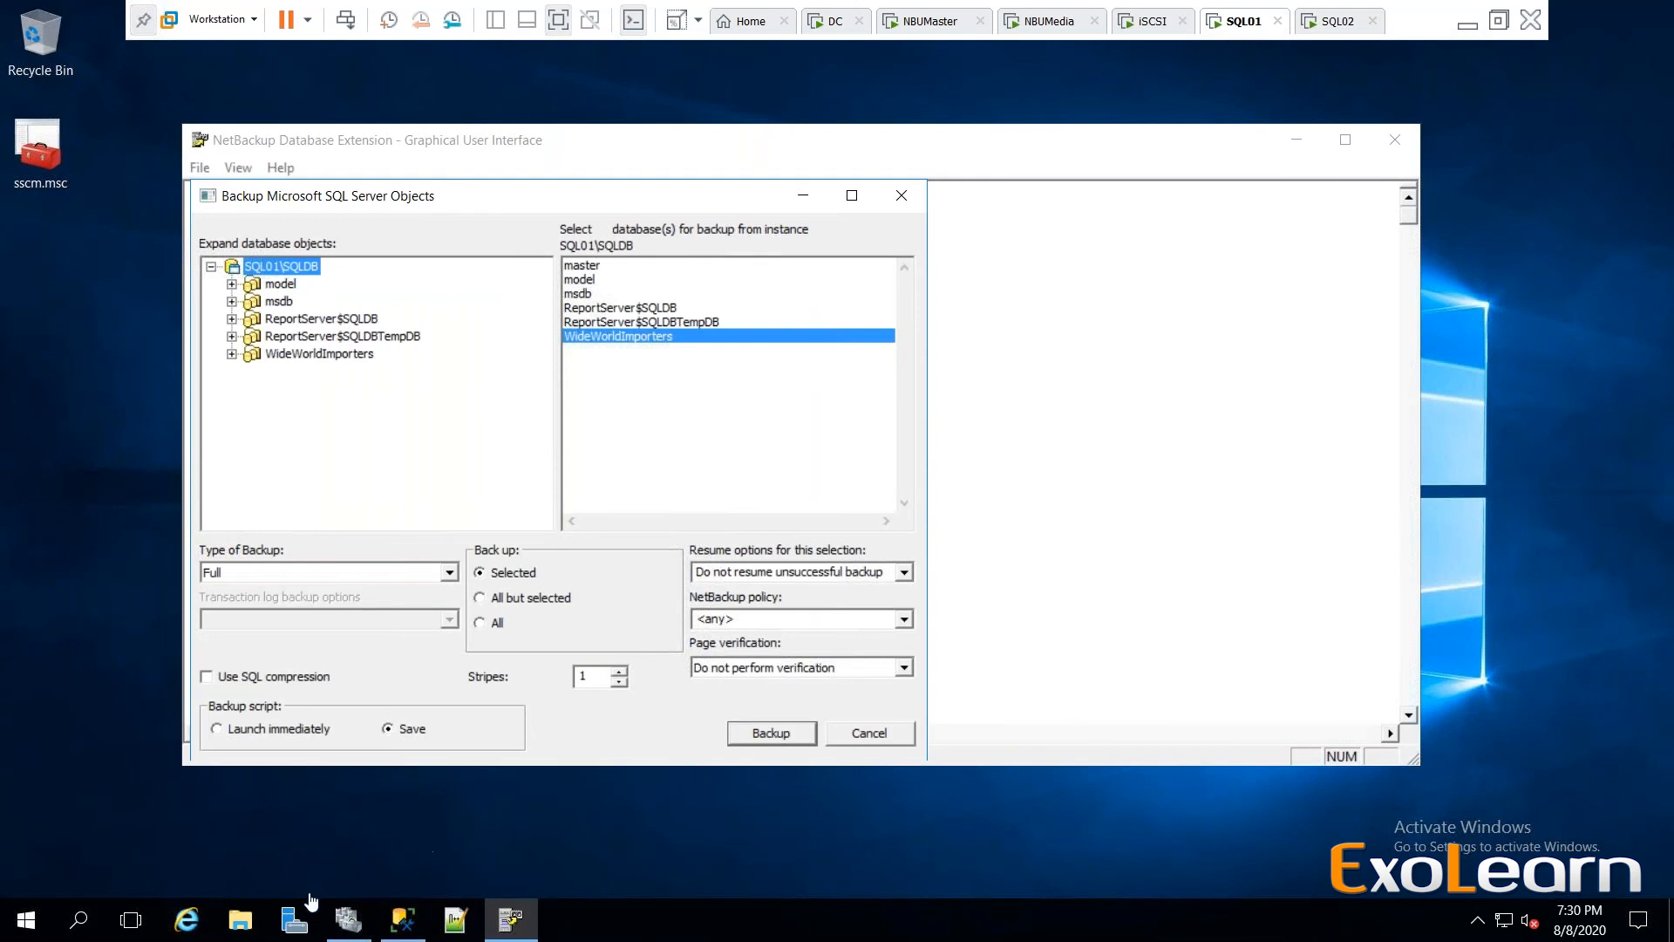
{"action": "left_click", "coordinate": [240, 920]}
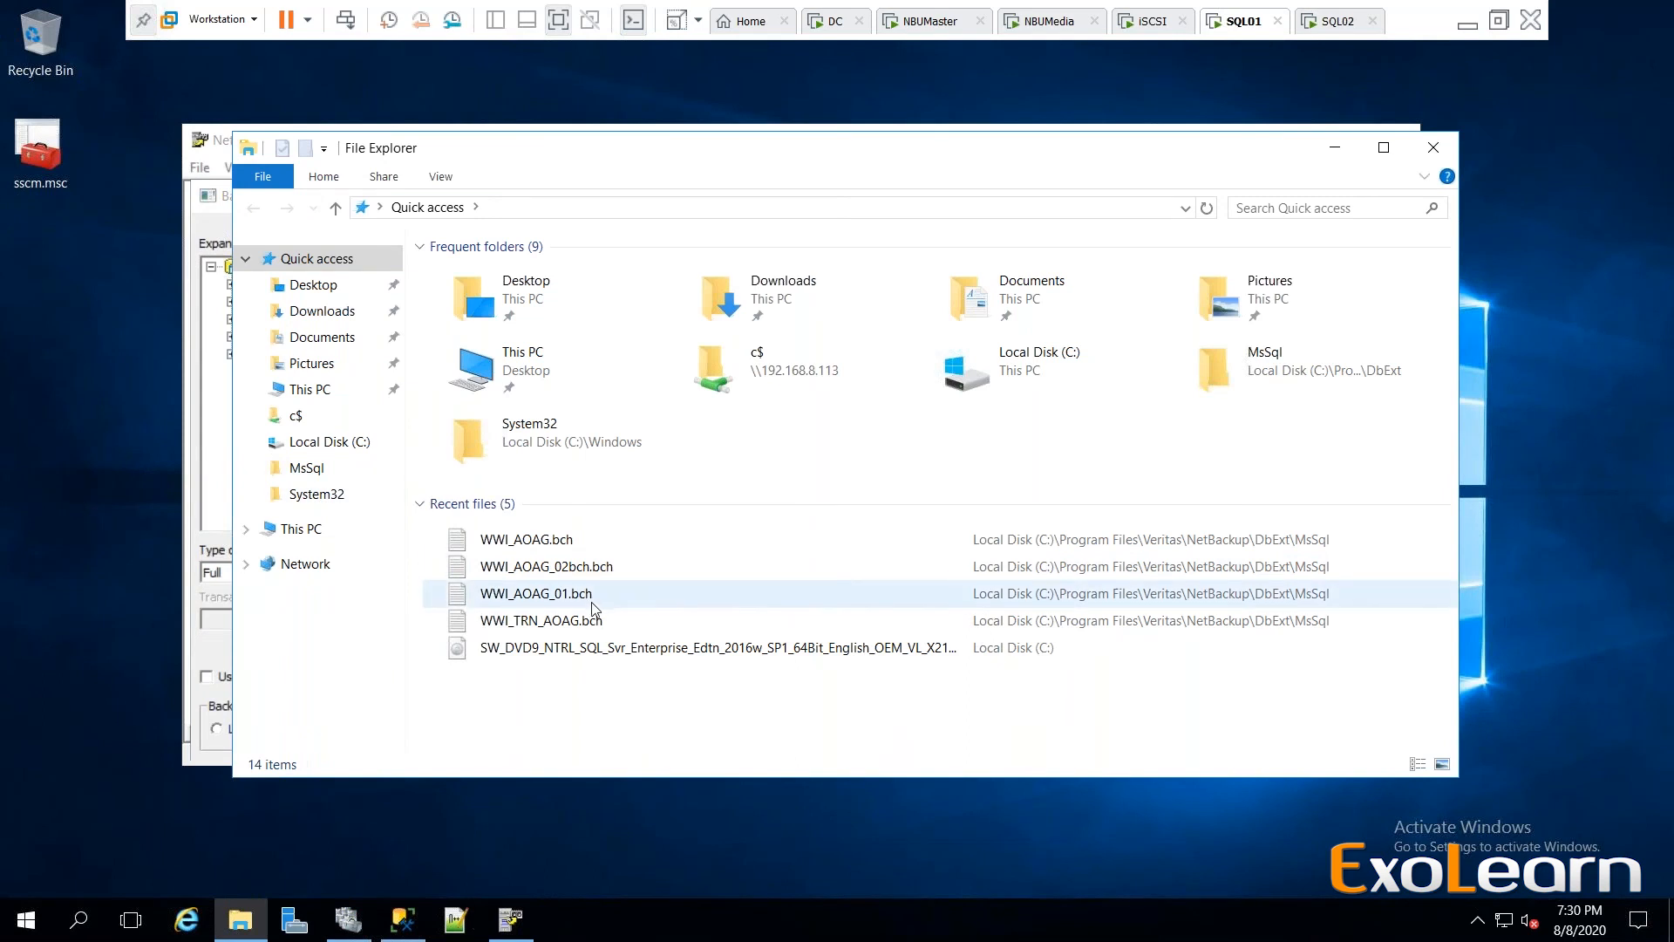
{"action": "double_click", "coordinate": [571, 600]}
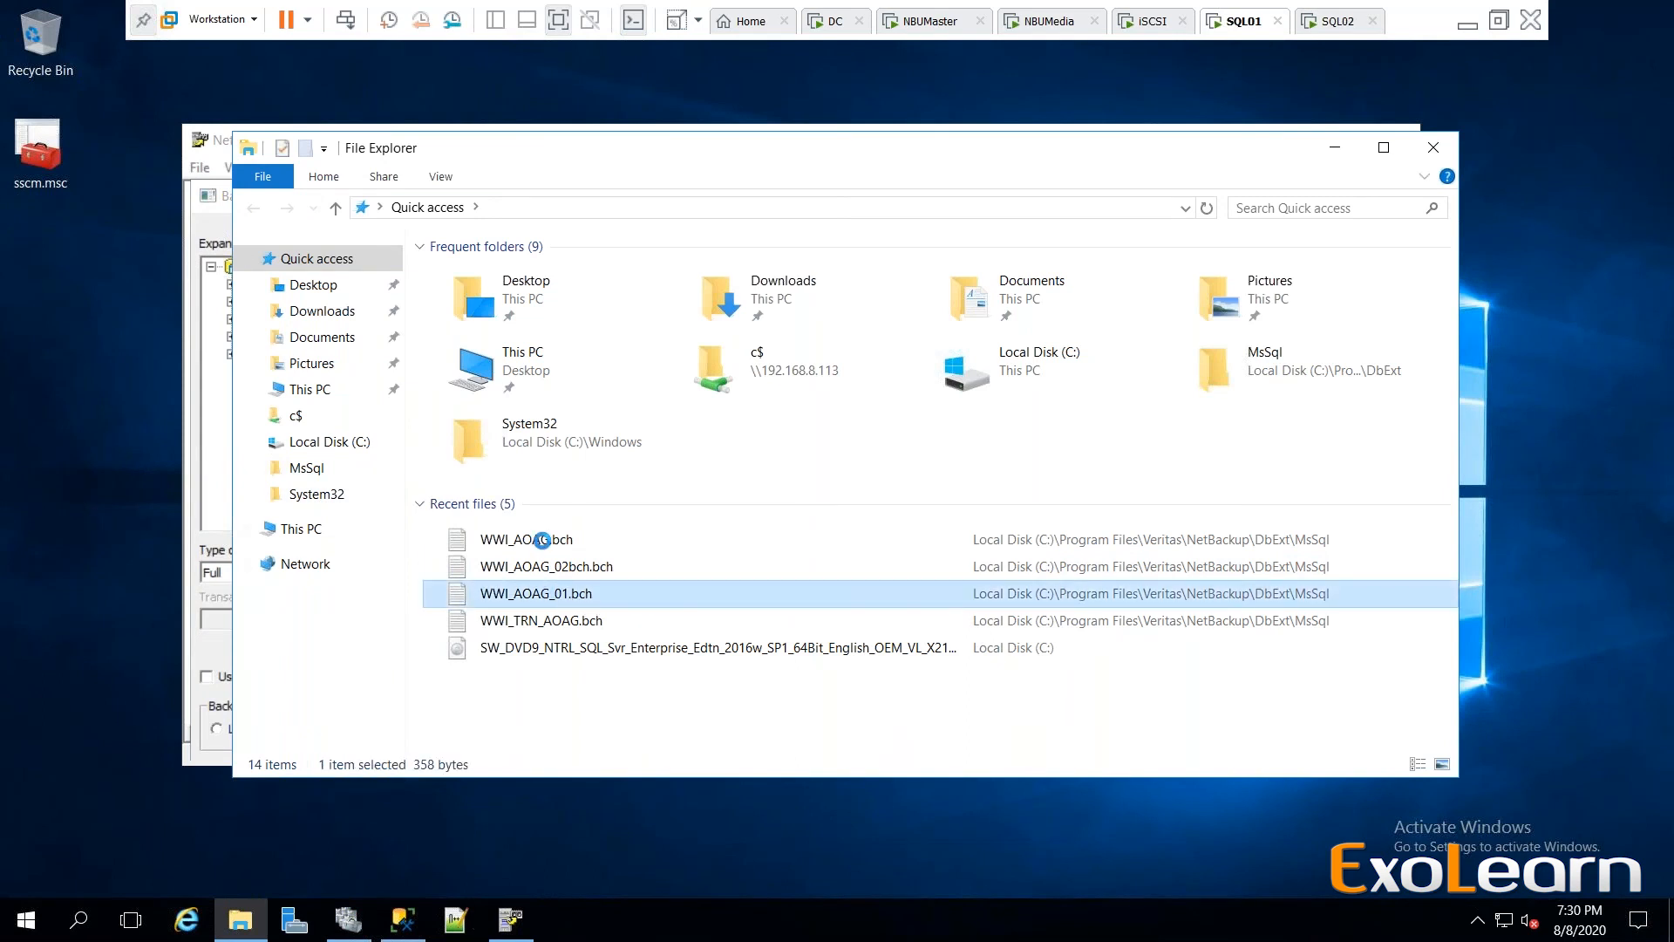
{"action": "right_click", "coordinate": [499, 544]}
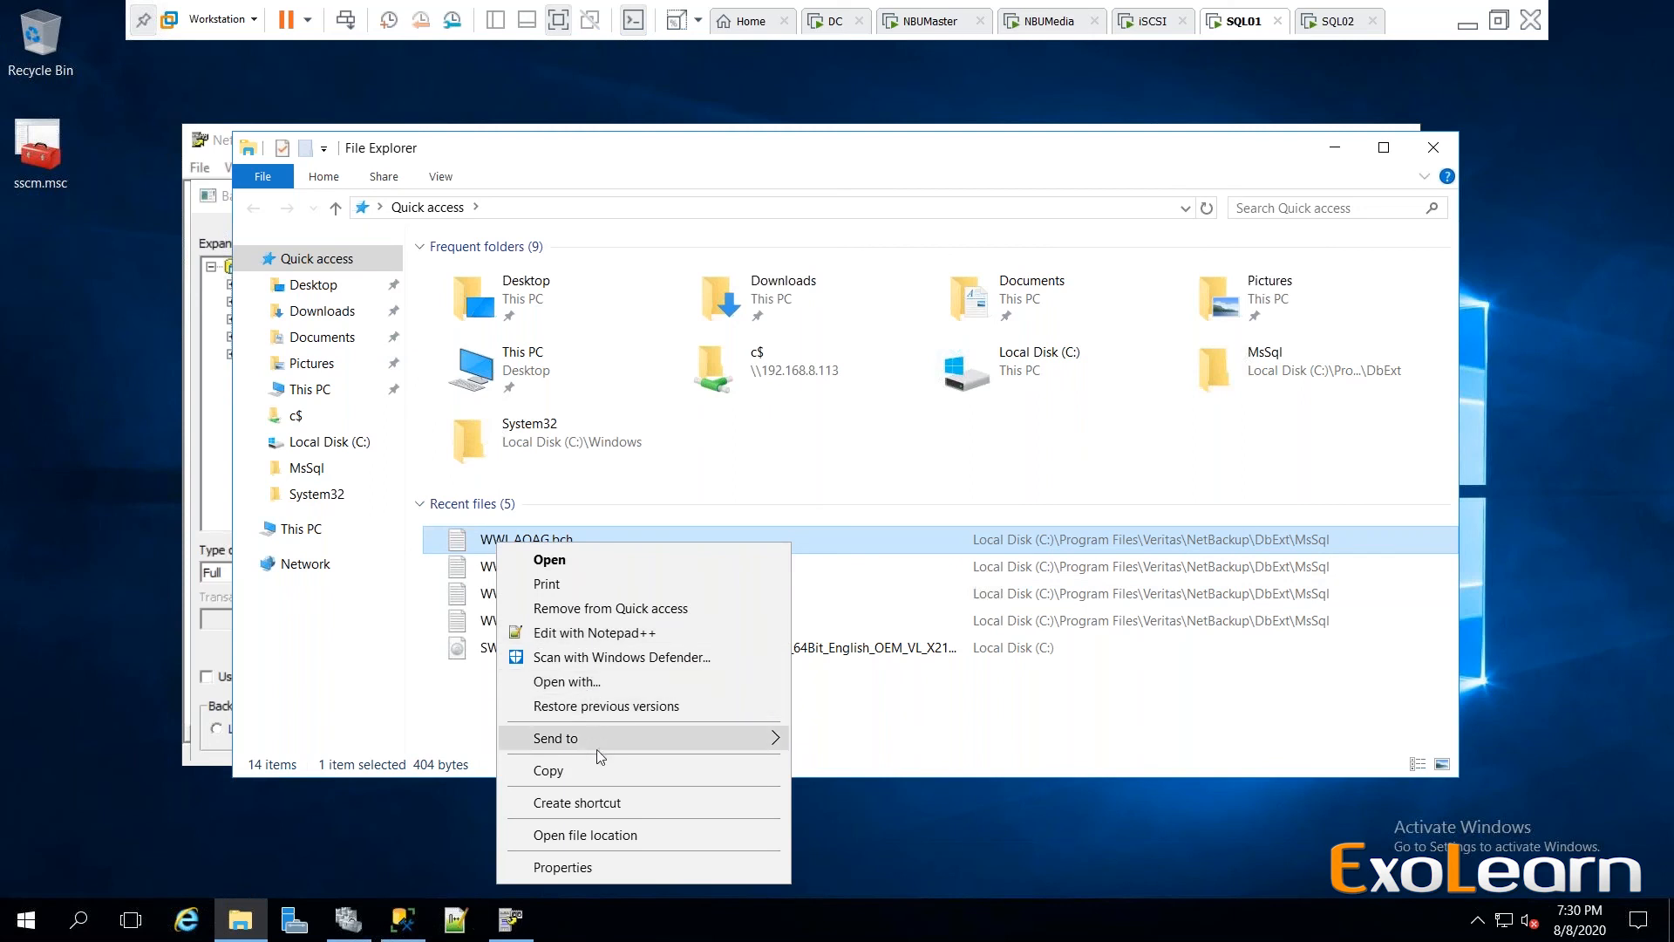
{"action": "mouse_move", "coordinate": [697, 745]}
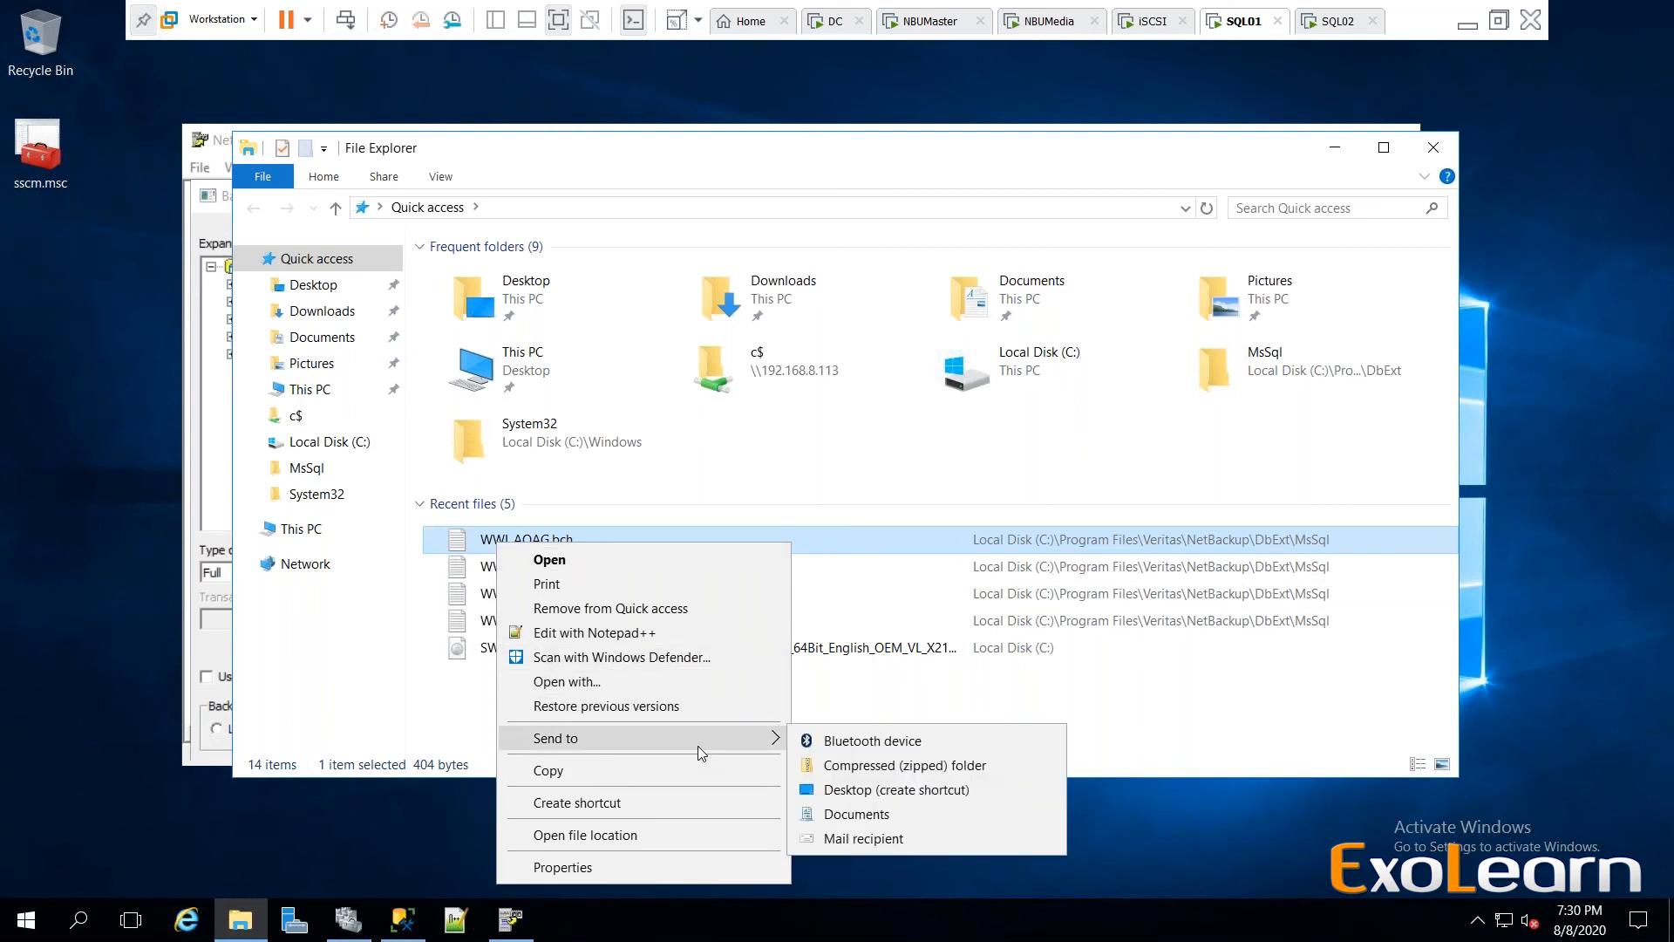
{"action": "left_click", "coordinate": [672, 835]}
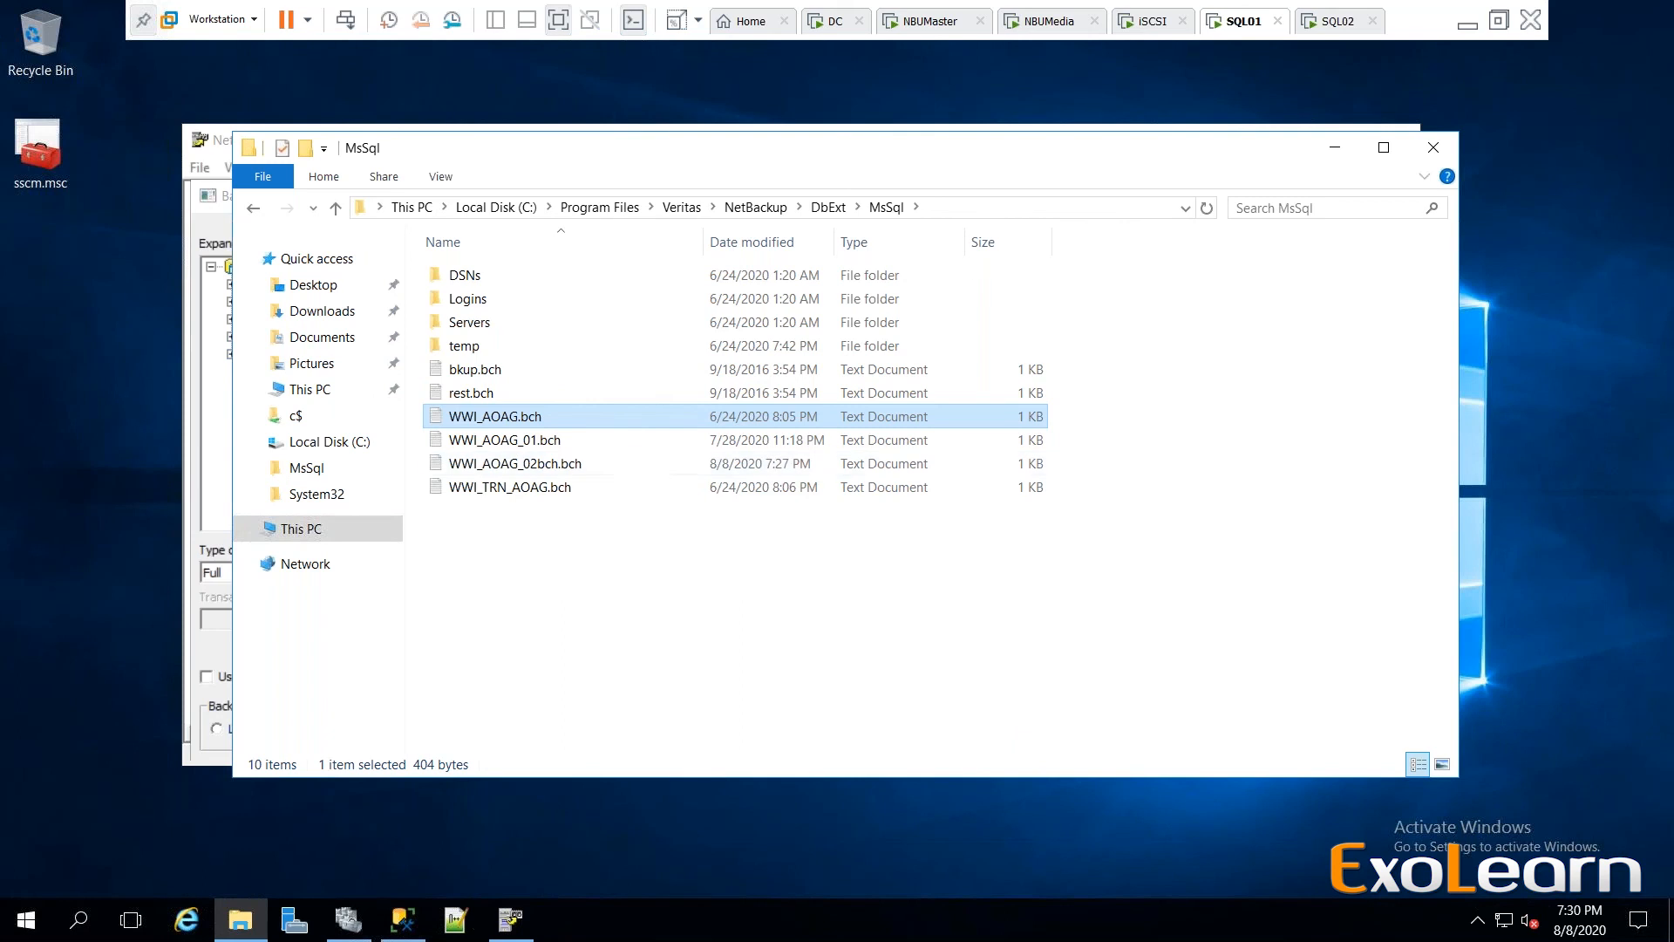
{"action": "left_click", "coordinate": [1335, 148]}
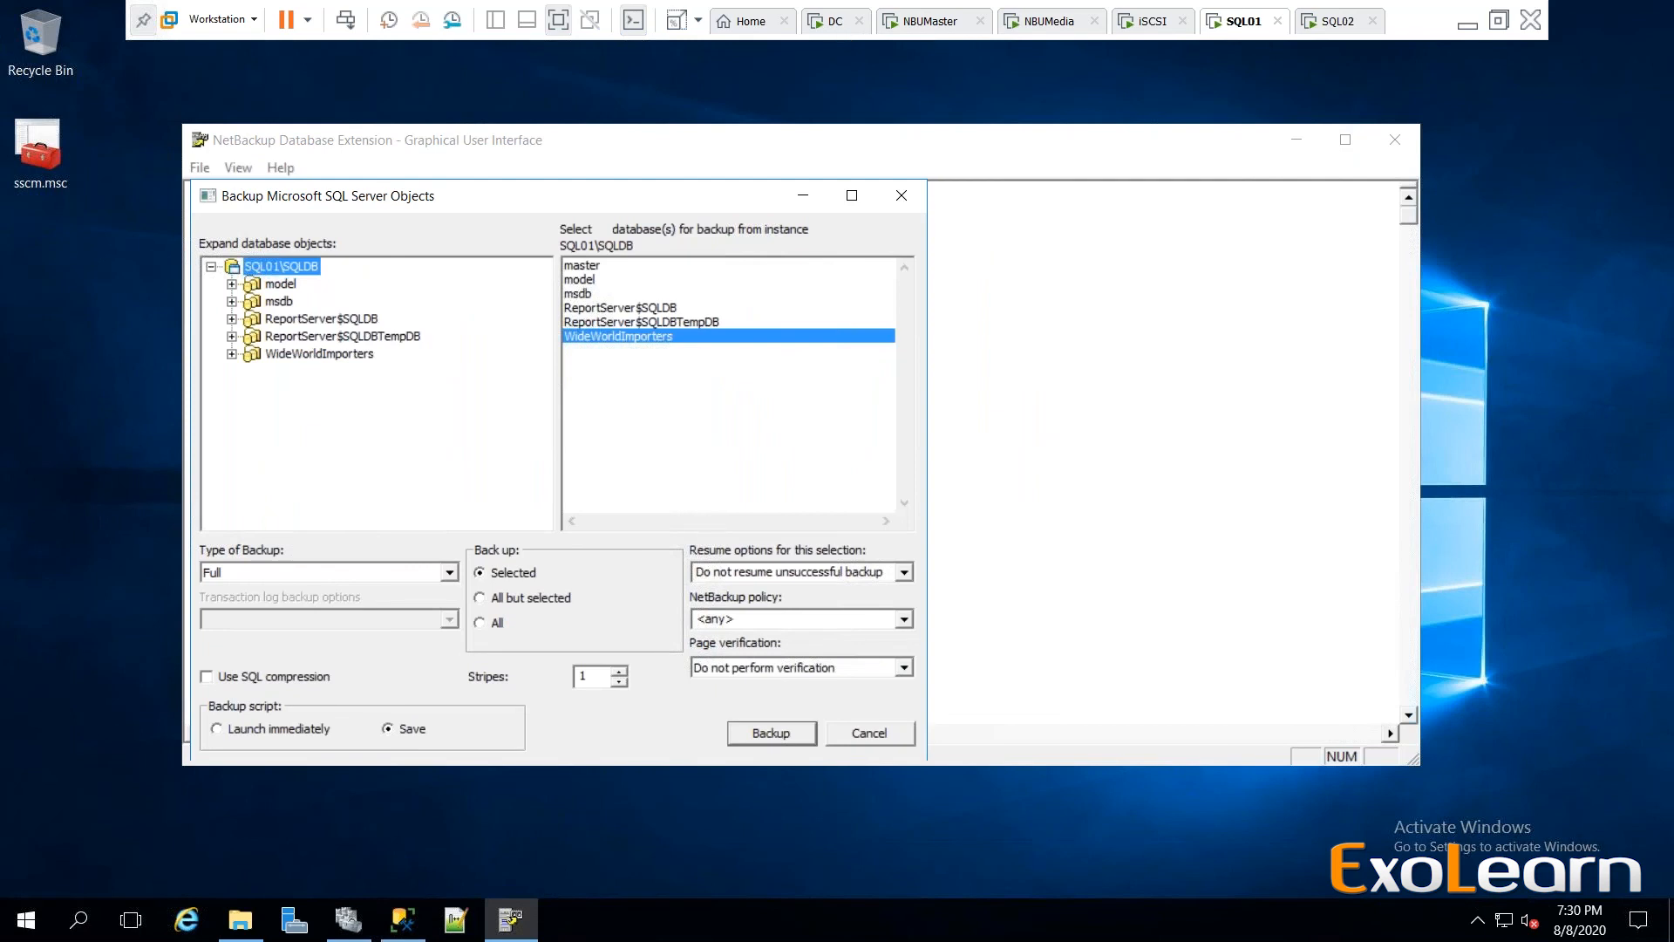
Switch to the NBUMaster machine and open the SQL_AOAG policy for changes in the NetBackup console.
{"action": "left_click", "coordinate": [836, 22]}
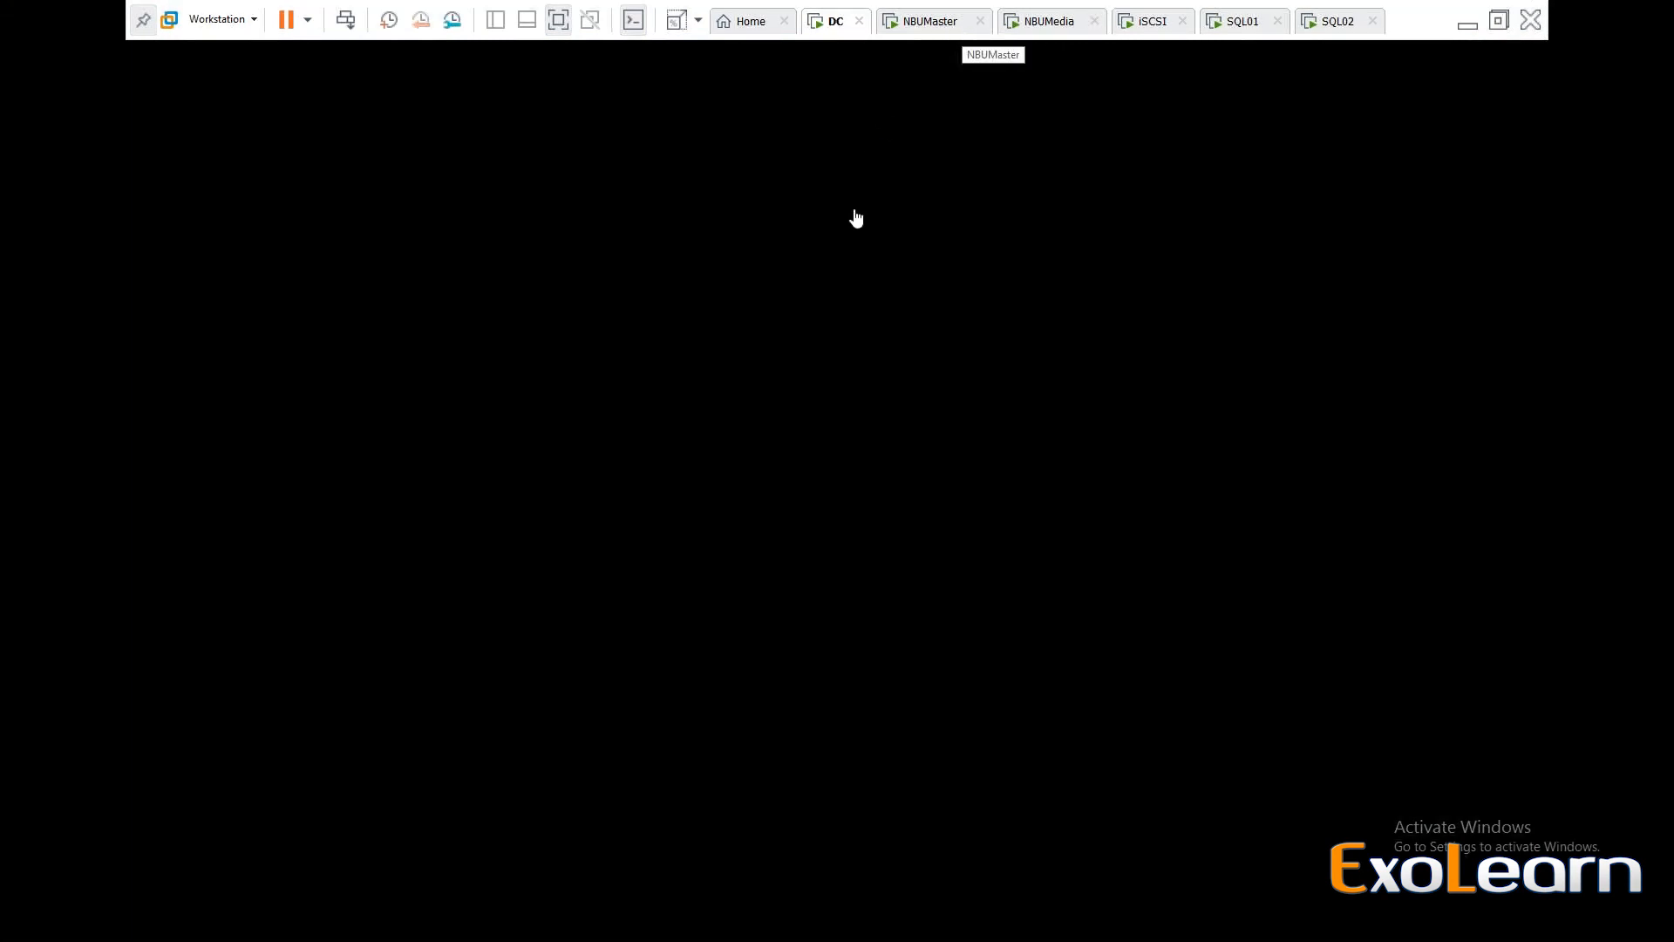
{"action": "left_click", "coordinate": [947, 33]}
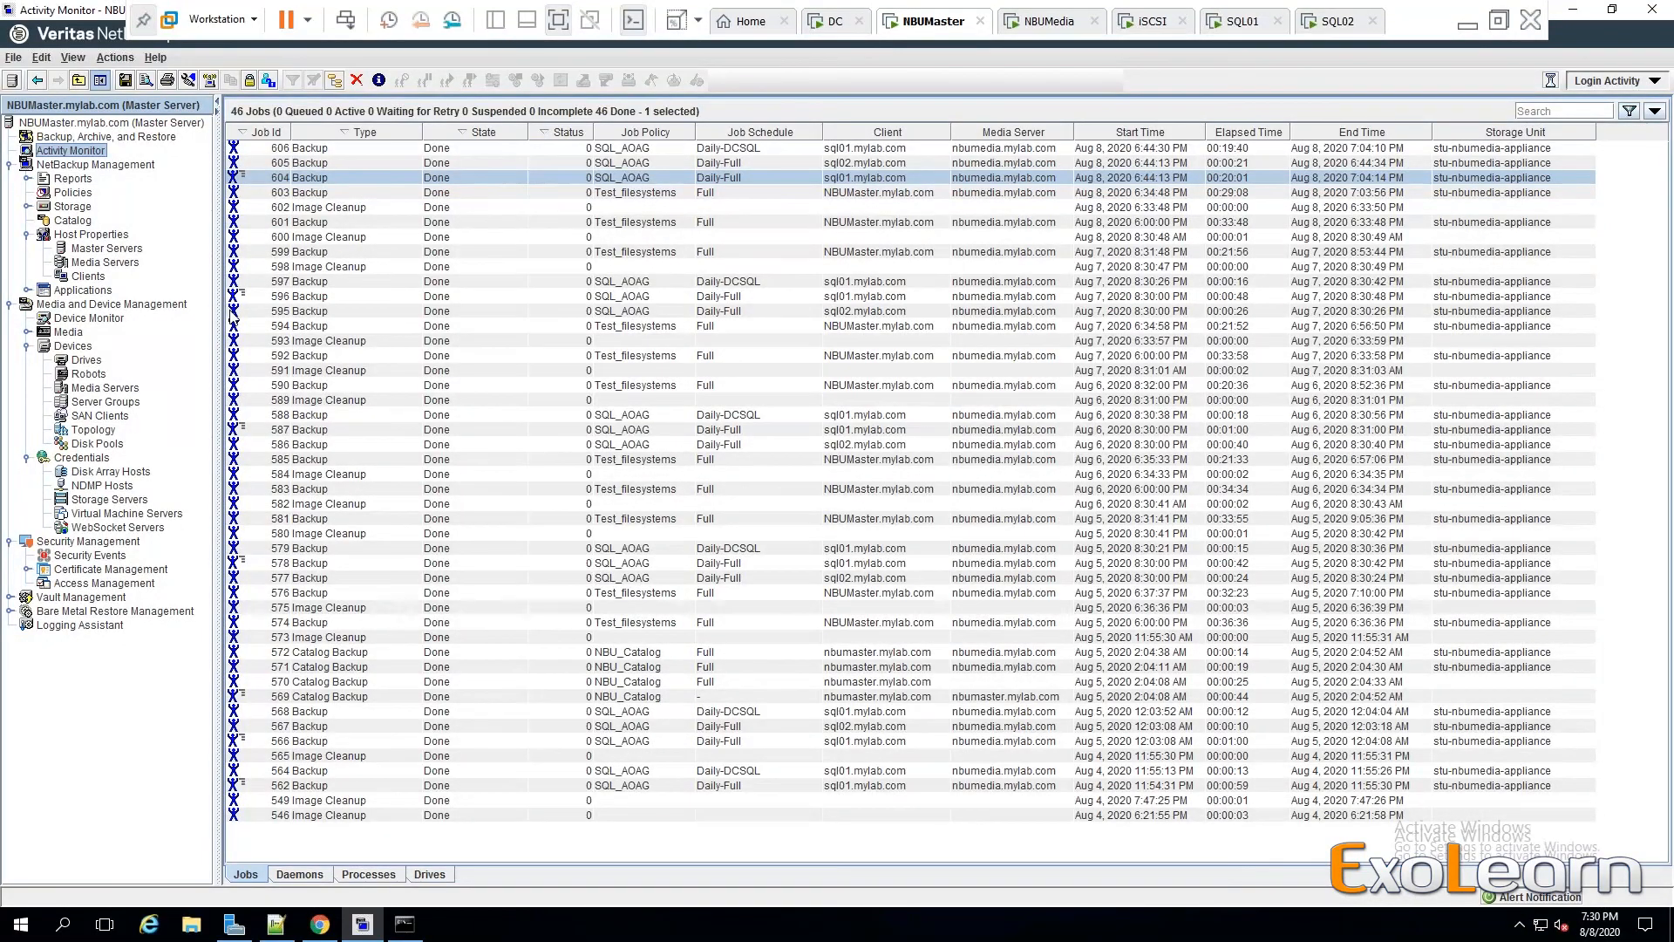
{"action": "left_click", "coordinate": [79, 193]}
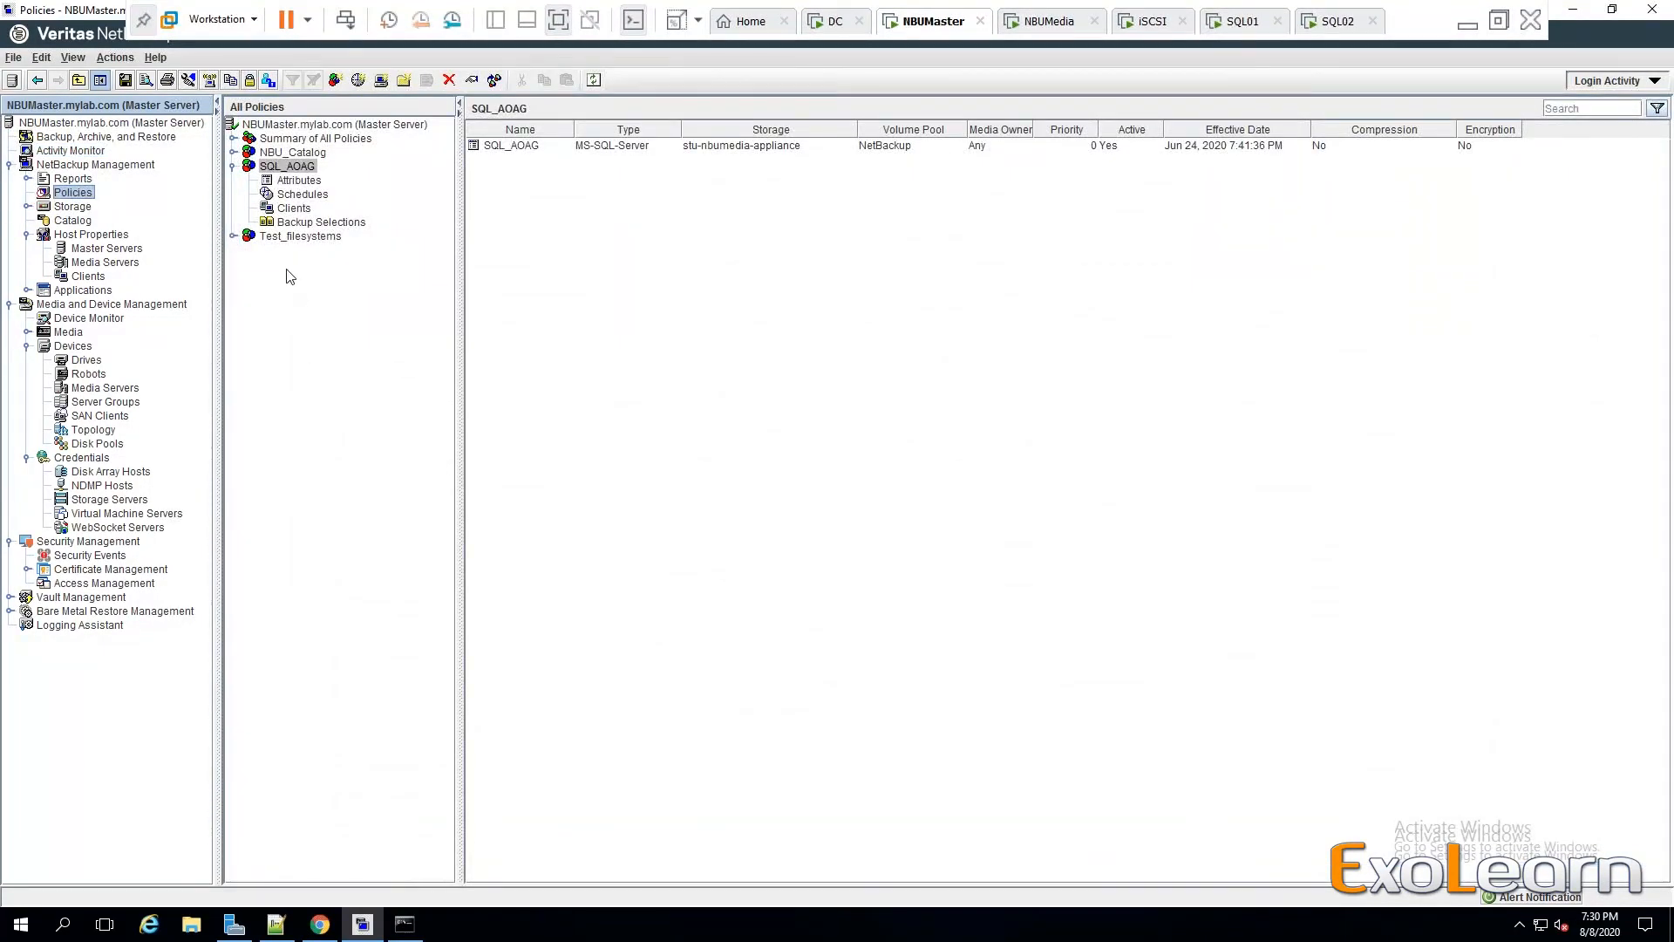
{"action": "left_click", "coordinate": [303, 168]}
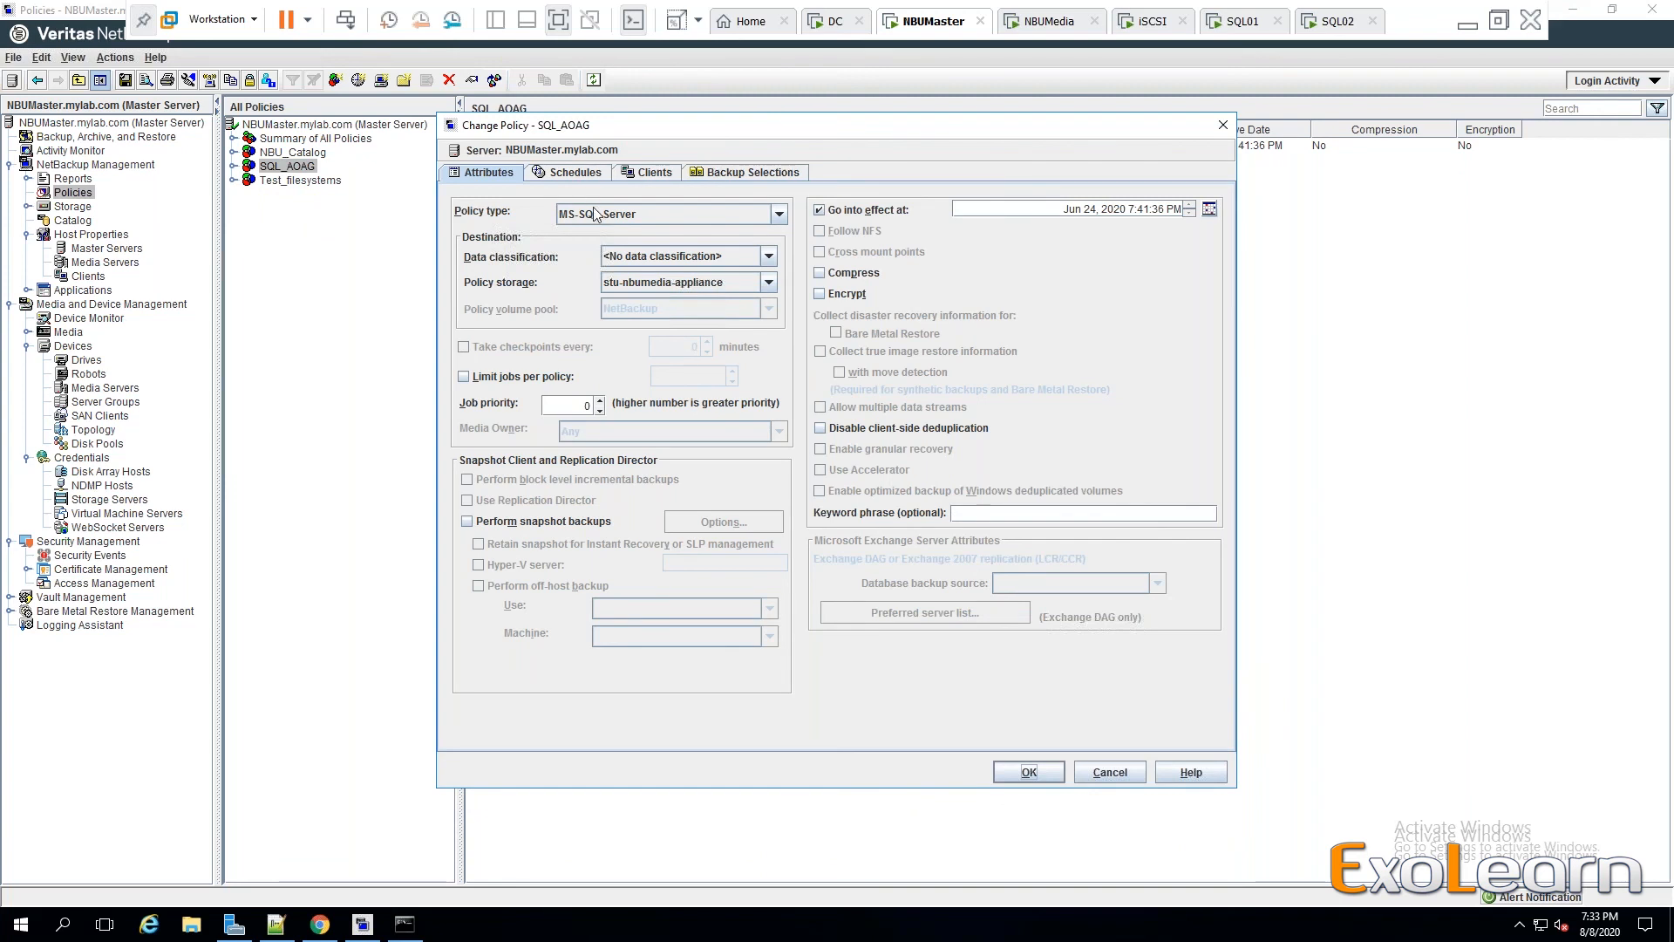
Review the available policy types and policy storage units in the SQL_AOAG attributes without changing them.
{"action": "left_click", "coordinate": [779, 214]}
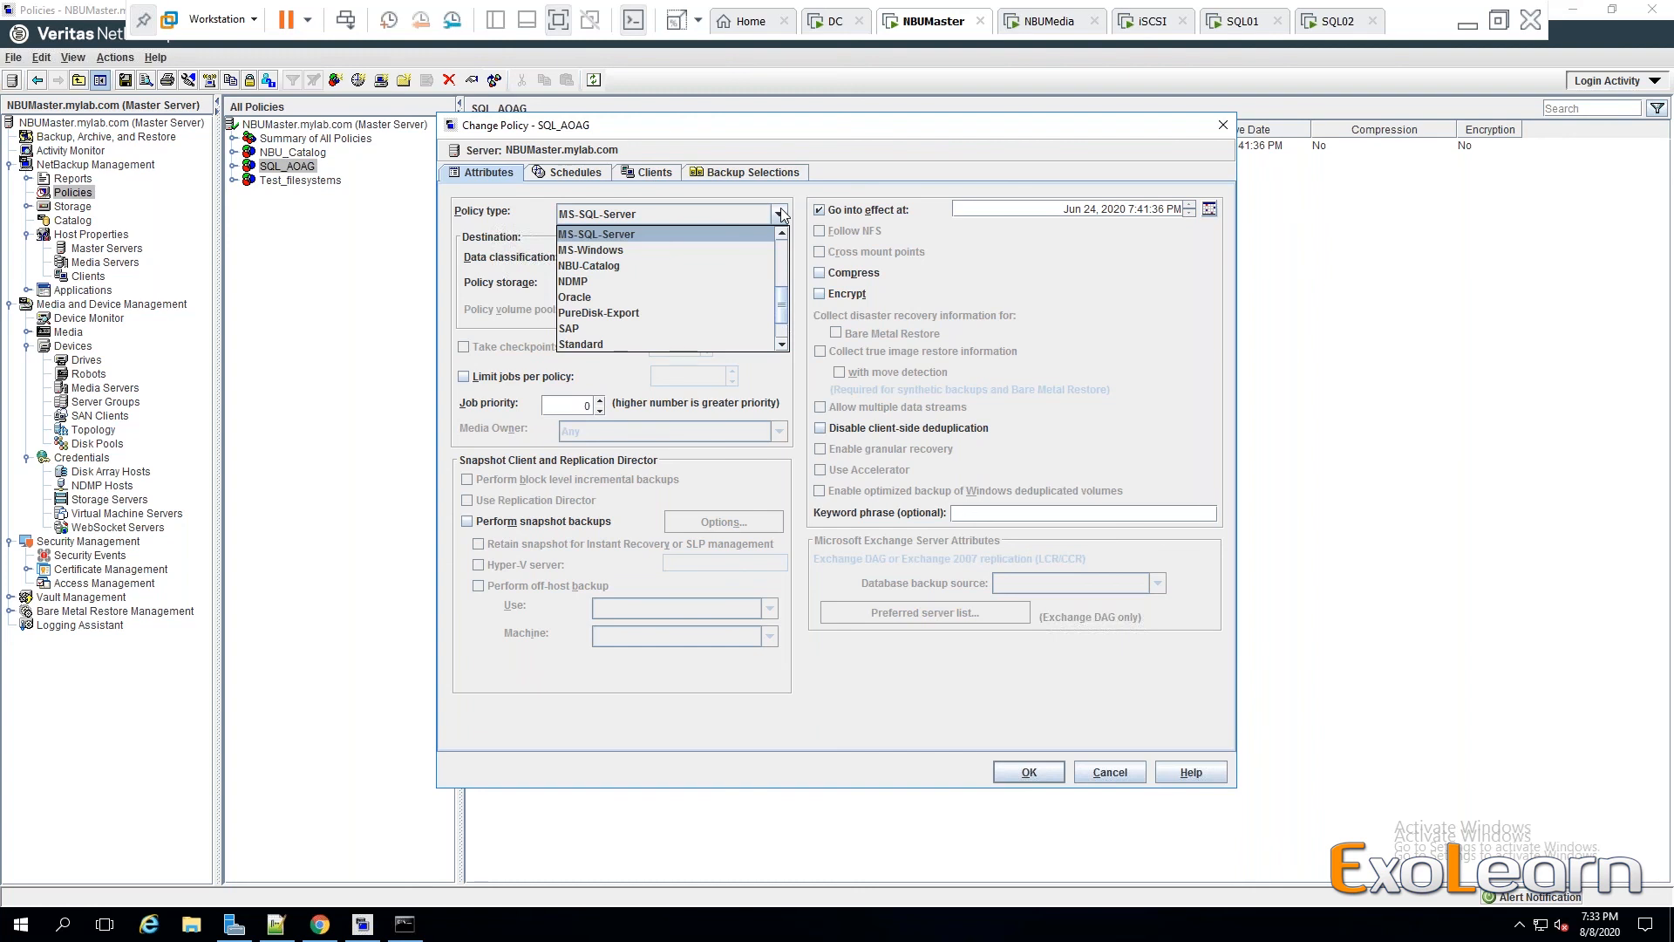
{"action": "left_click", "coordinate": [782, 215]}
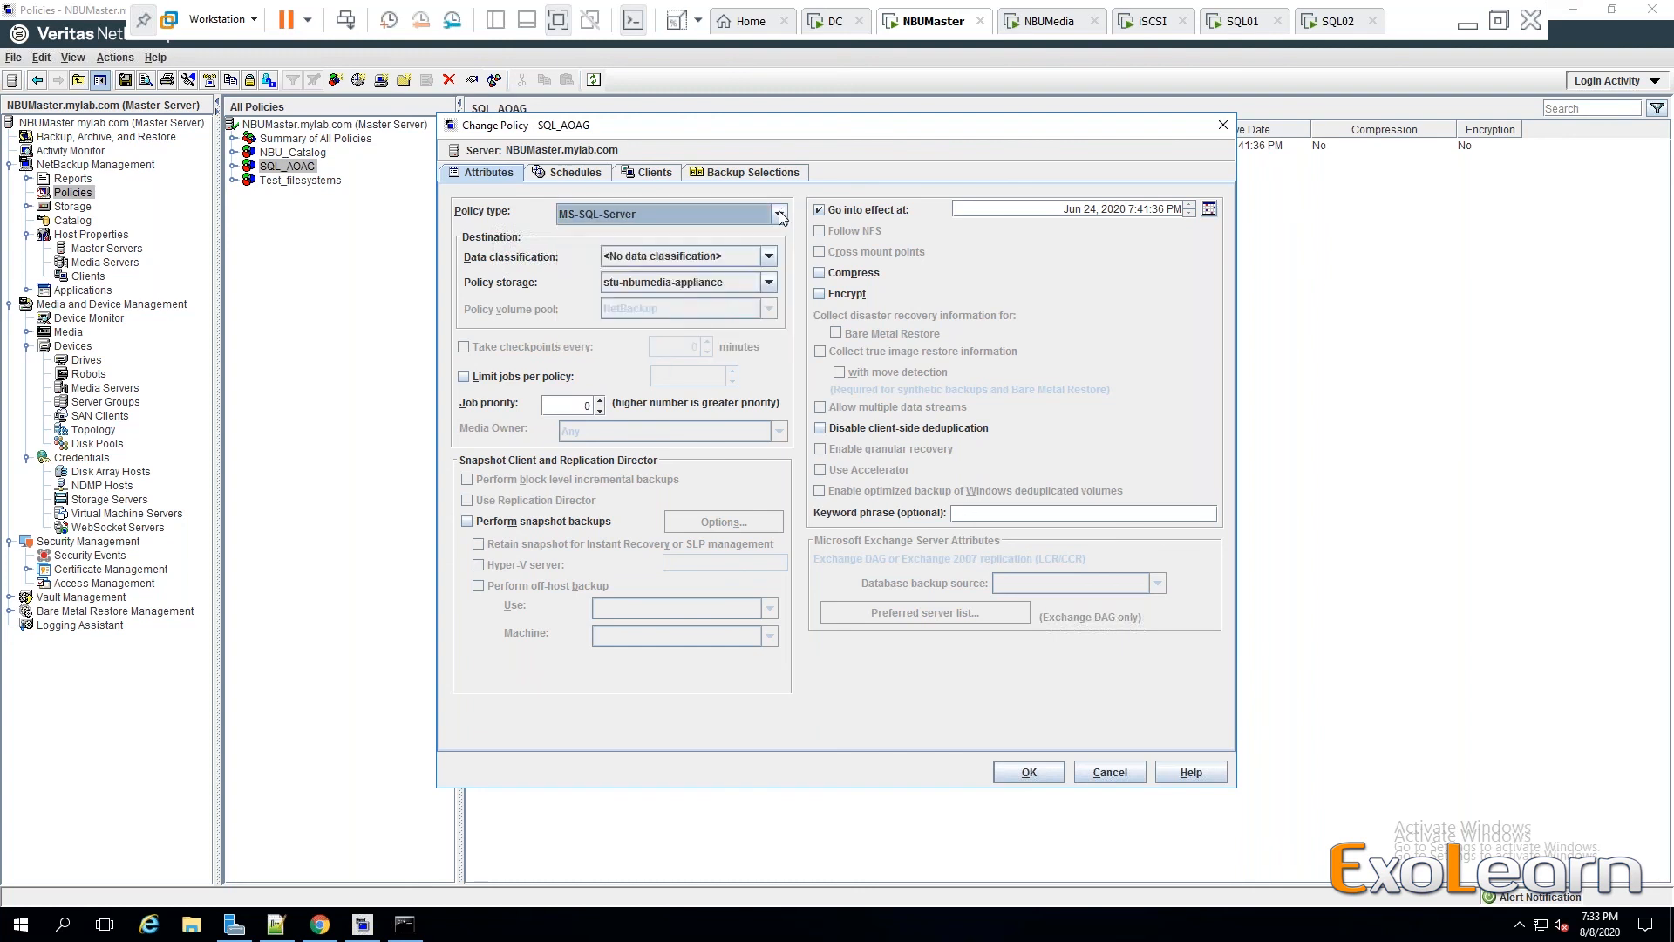
{"action": "left_click", "coordinate": [770, 282]}
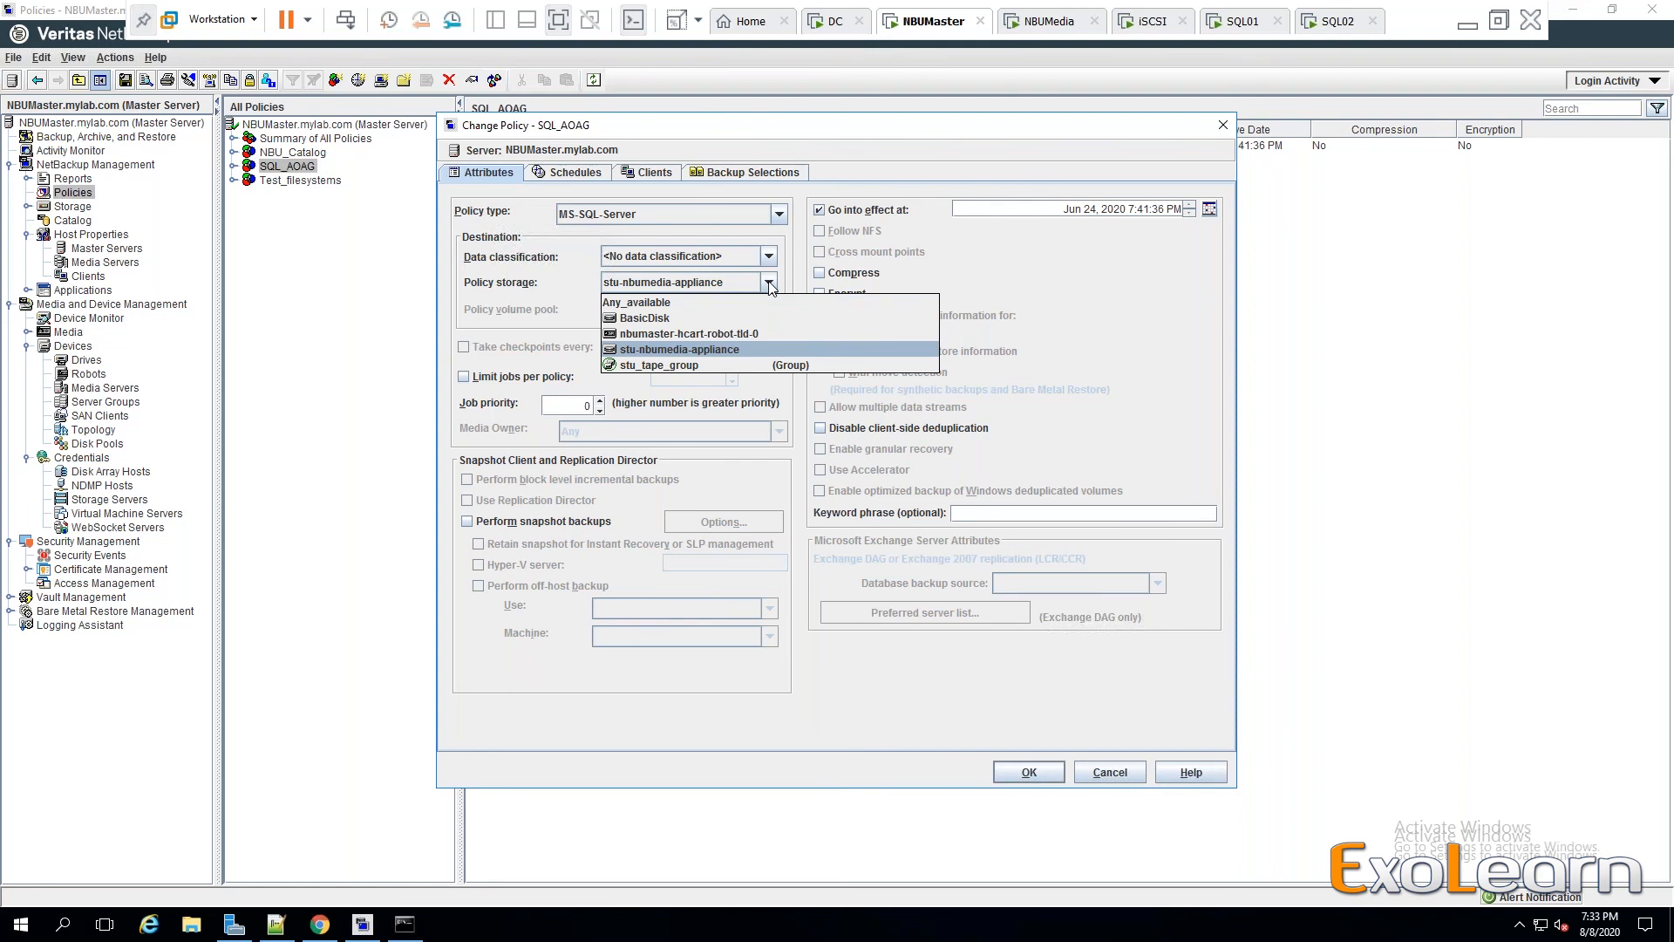
{"action": "left_click", "coordinate": [770, 283]}
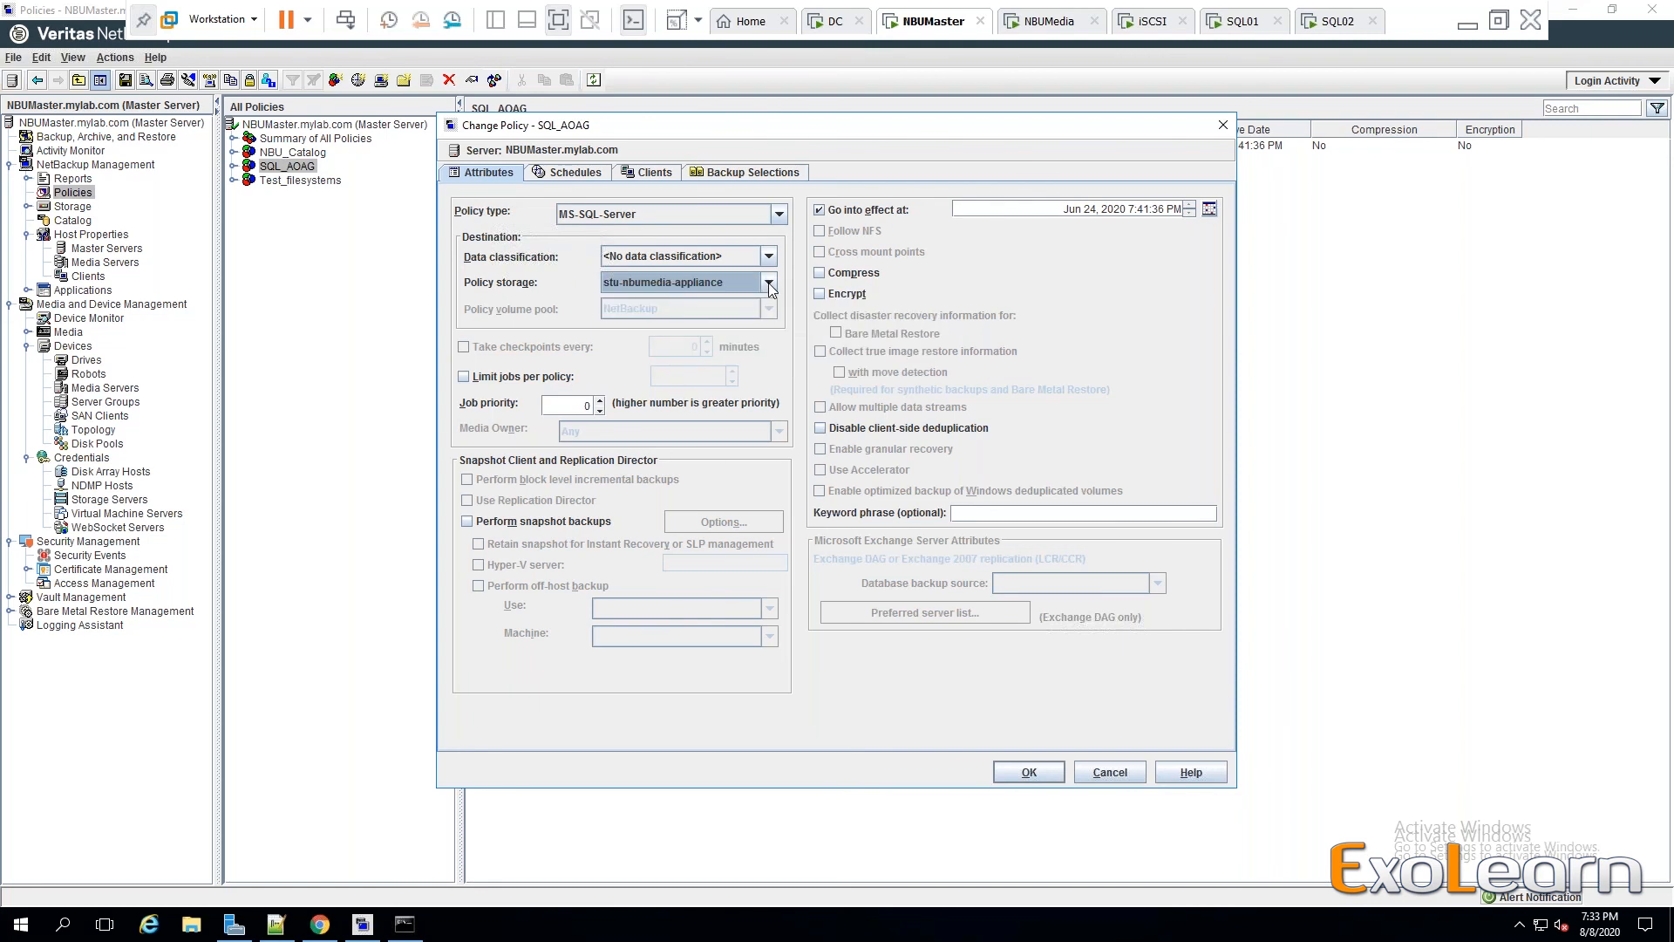
Review the application backup and Daily-Full schedules of the SQL_AOAG policy.
{"action": "left_click", "coordinate": [572, 172]}
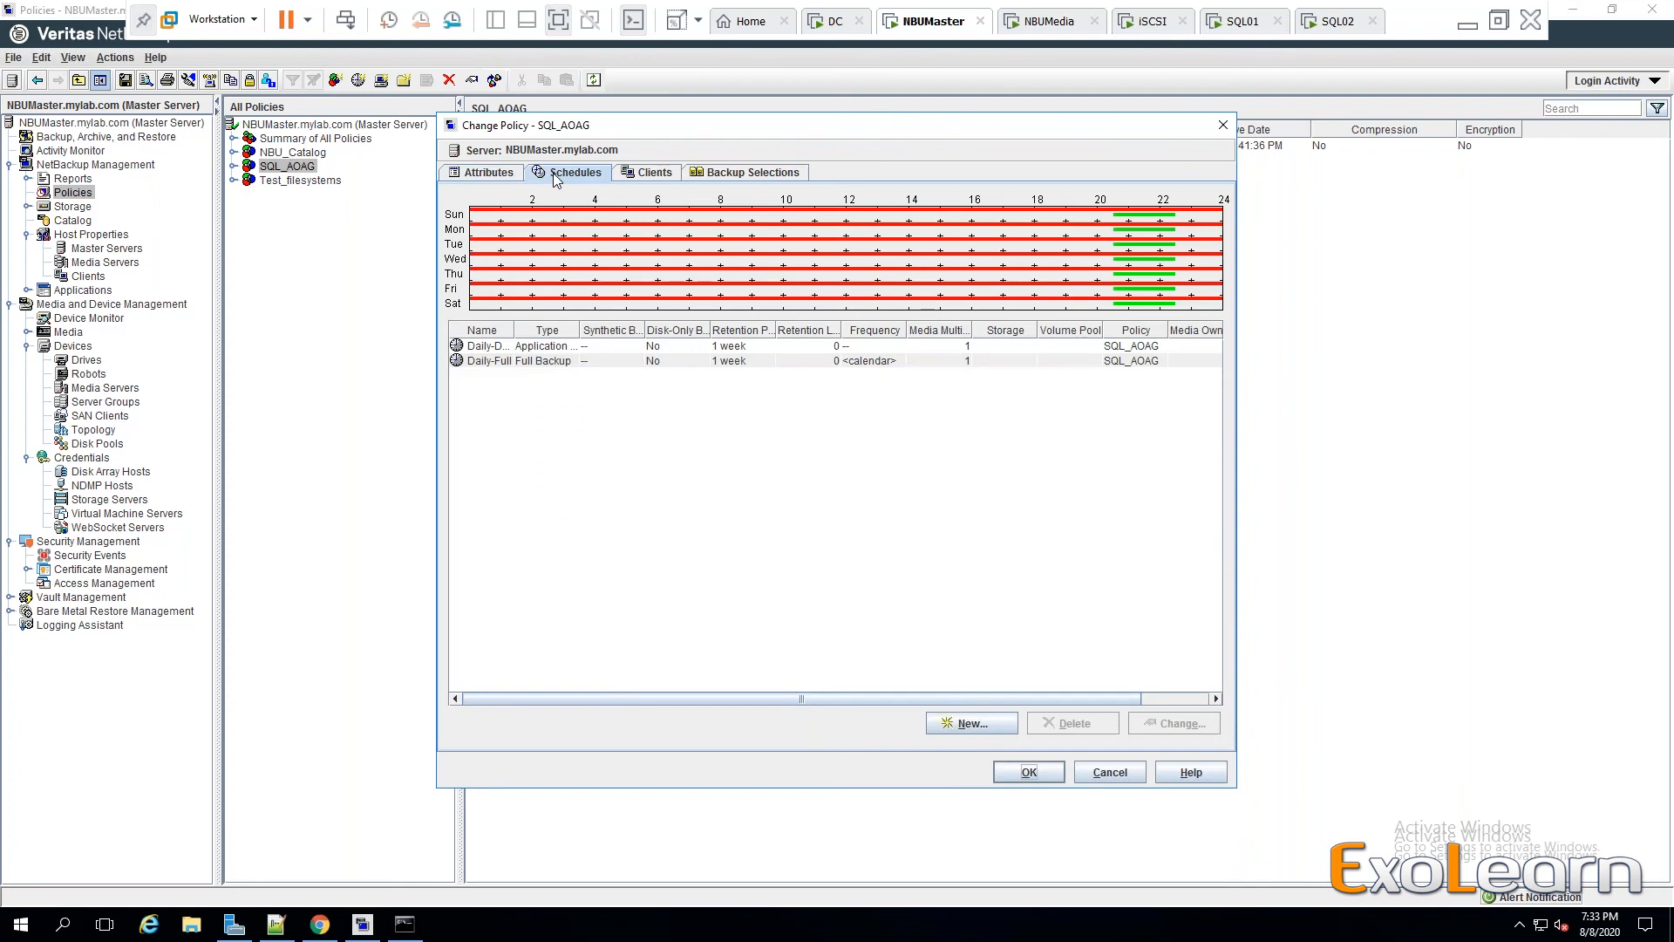
{"action": "left_click", "coordinate": [562, 361]}
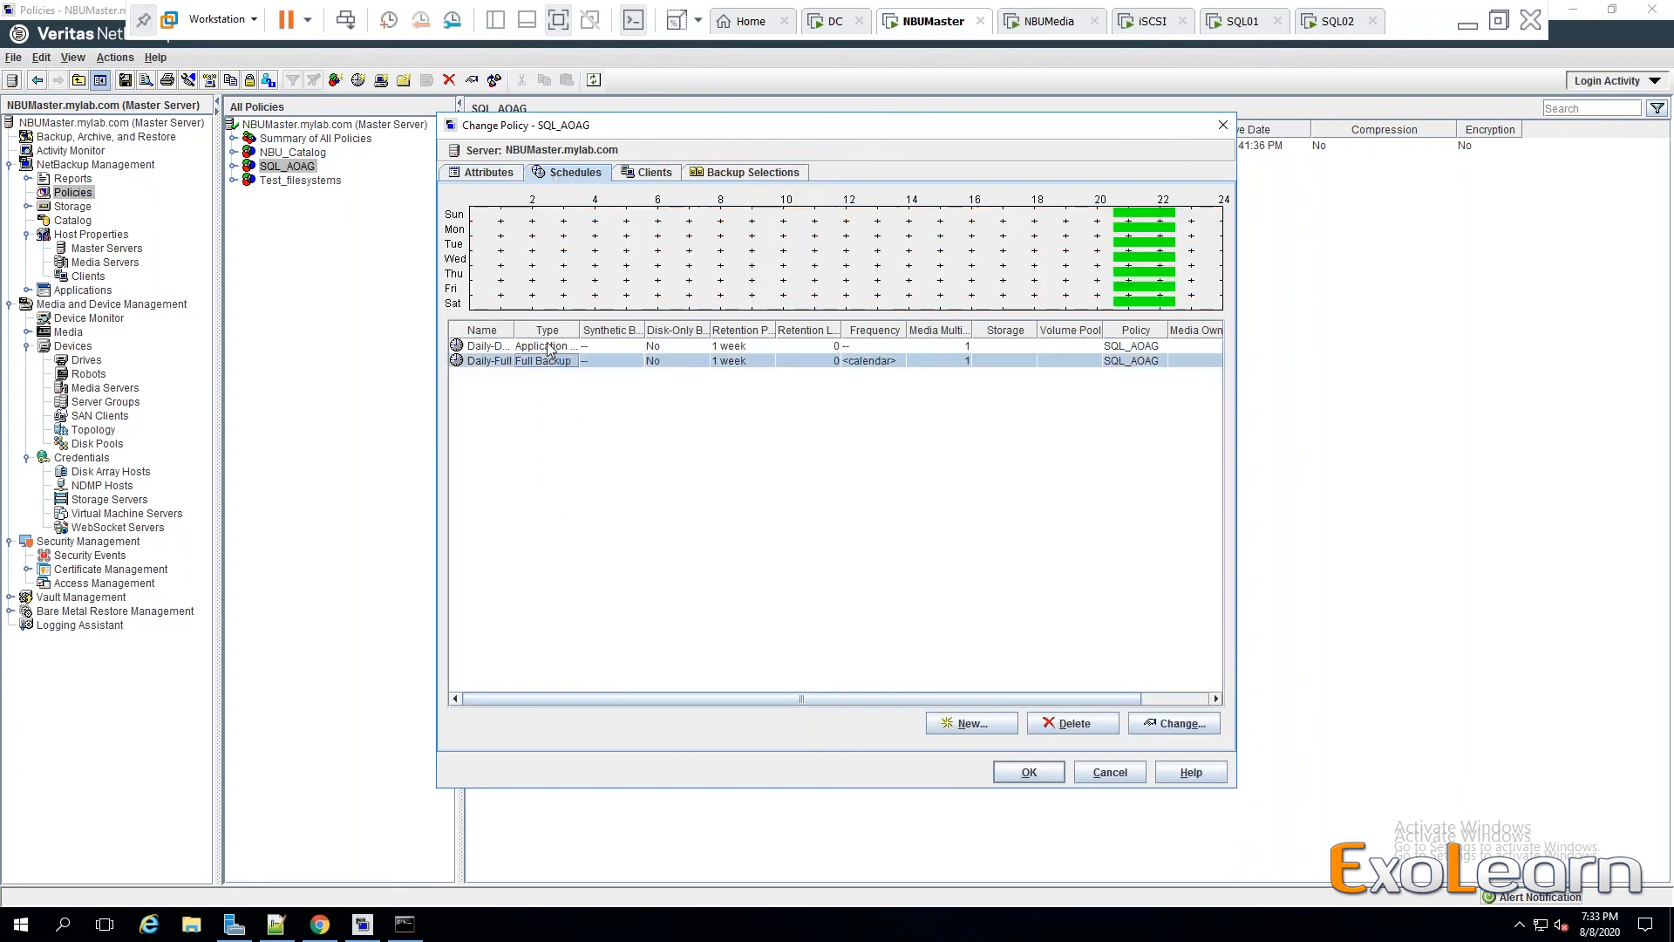
{"action": "left_click", "coordinate": [546, 353]}
{"action": "left_click", "coordinate": [546, 364]}
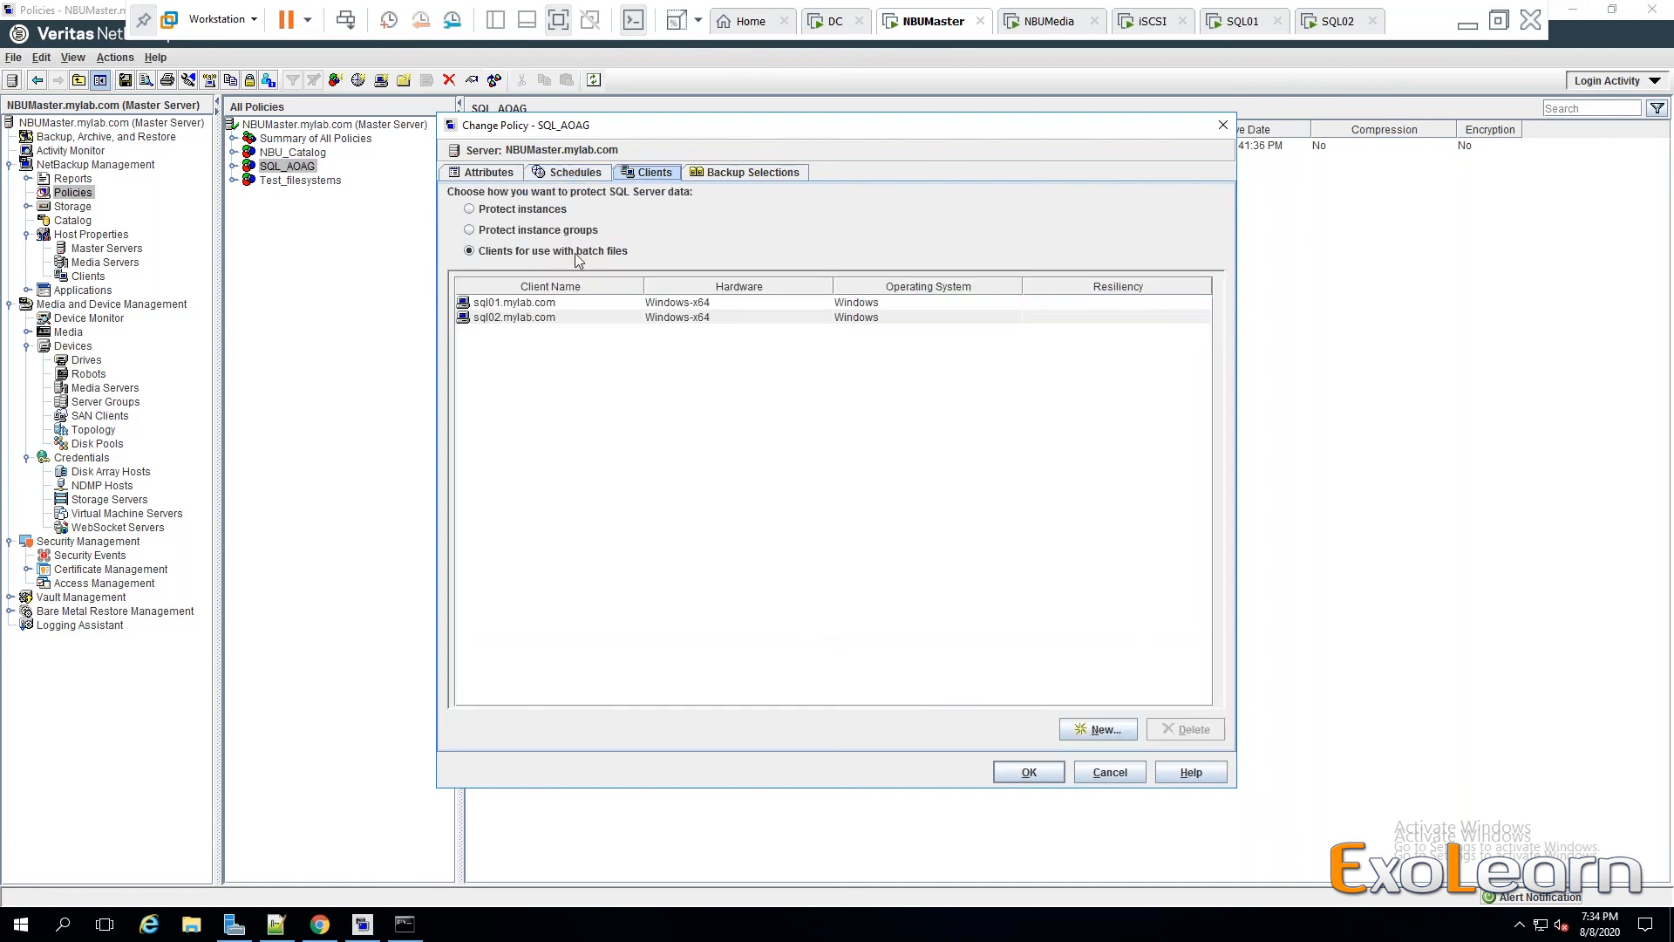
Examine the policy's batch-file clients sql01.mylab.com and sql02.mylab.com.
{"action": "left_click", "coordinate": [540, 308]}
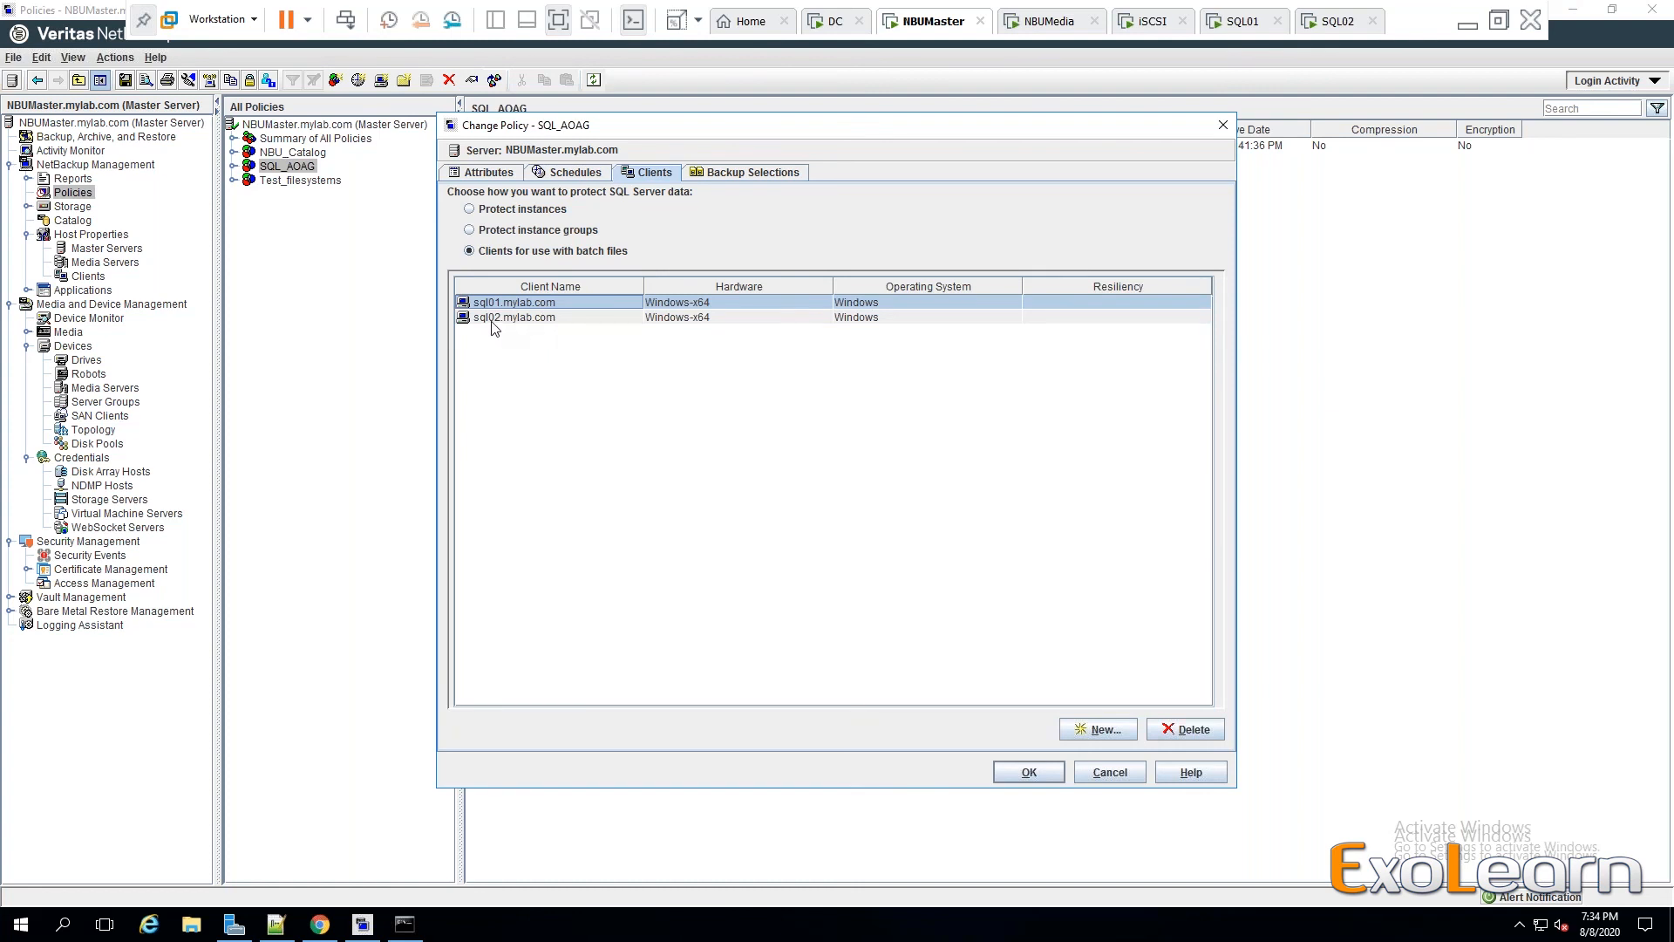
{"action": "left_click", "coordinate": [561, 323]}
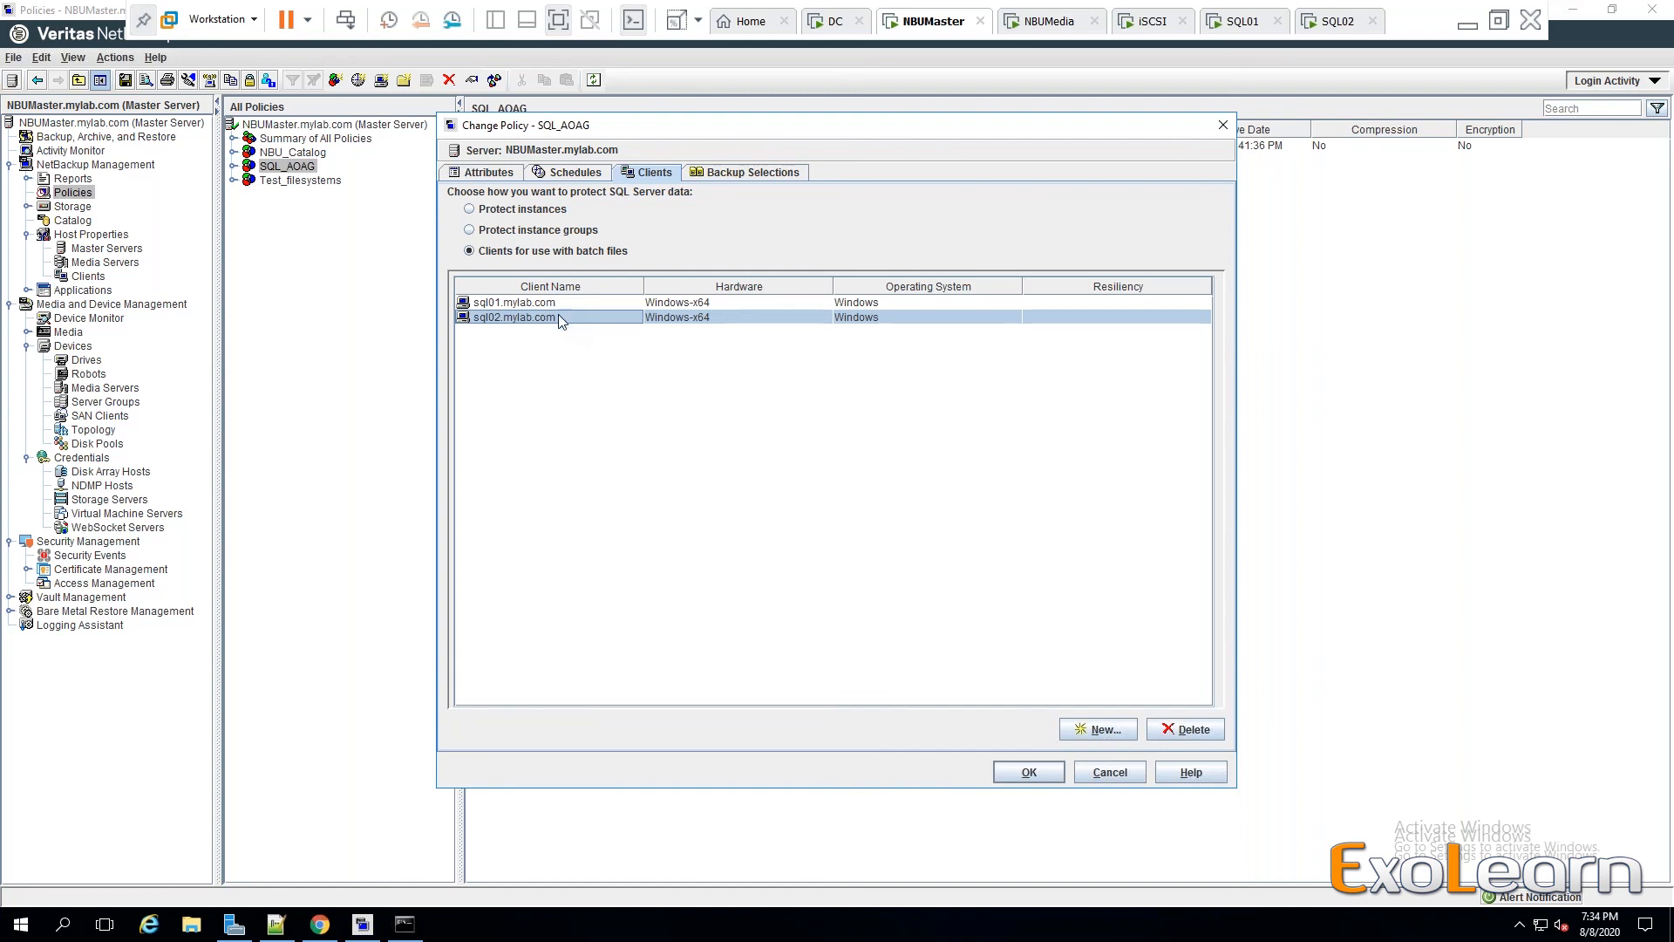
{"action": "key", "text": "Up"}
{"action": "left_click", "coordinate": [559, 318]}
Review the SQL_AOAG policy's backup selection script and open the client browser for an additional script.
{"action": "left_click", "coordinate": [737, 175]}
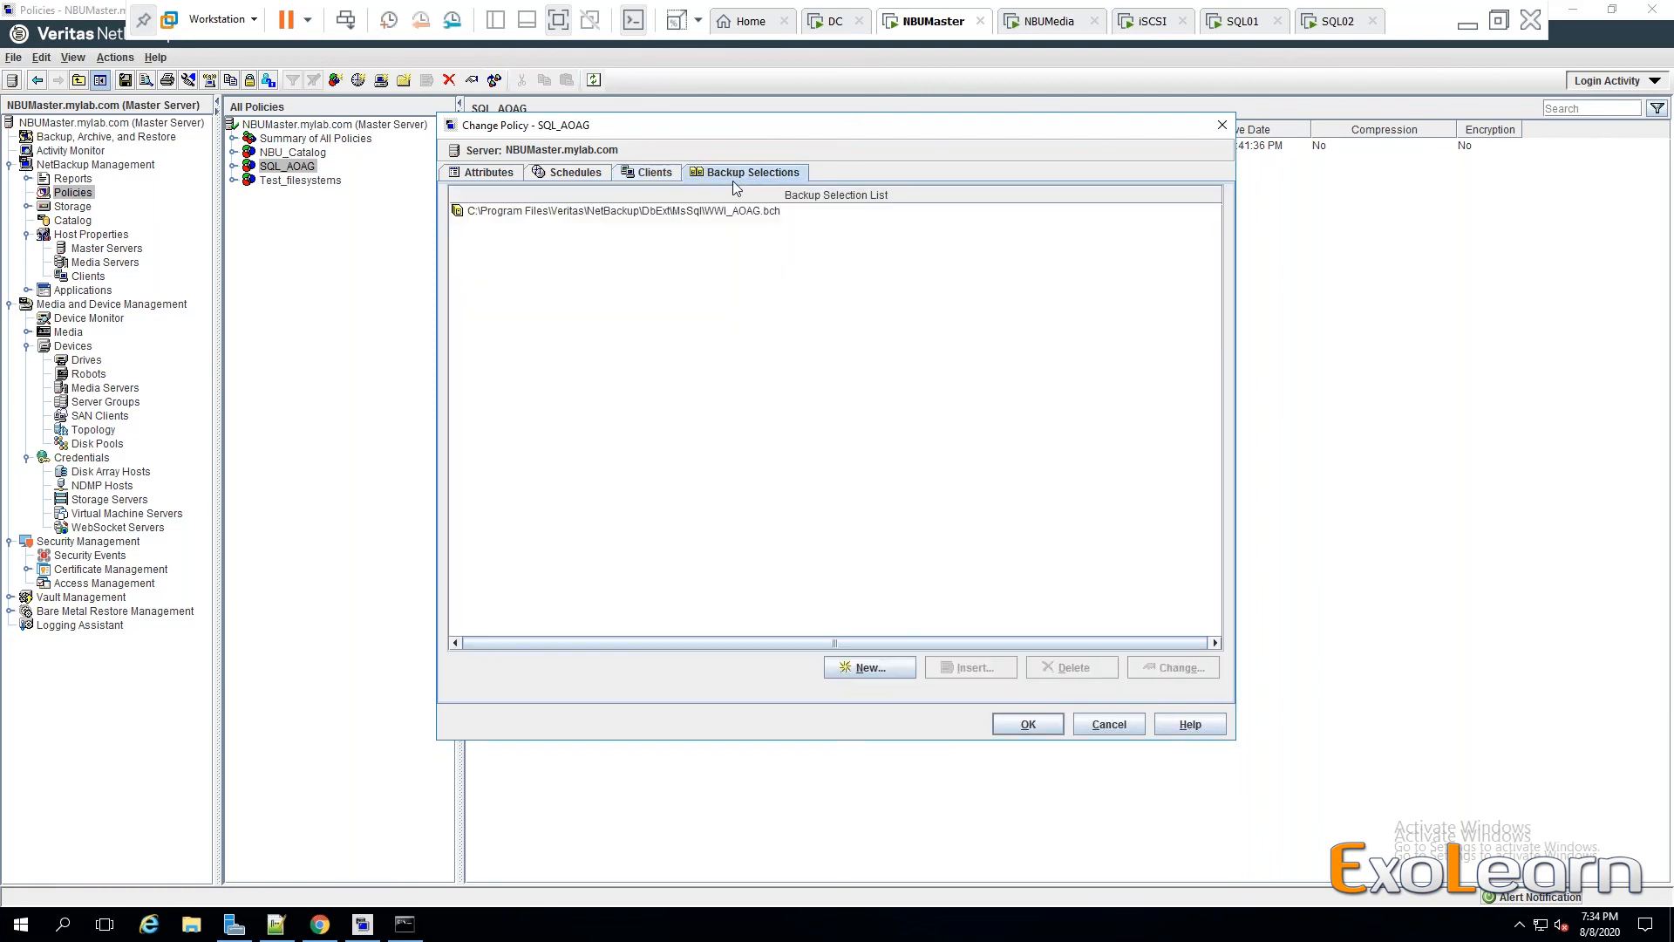
{"action": "left_click", "coordinate": [685, 213]}
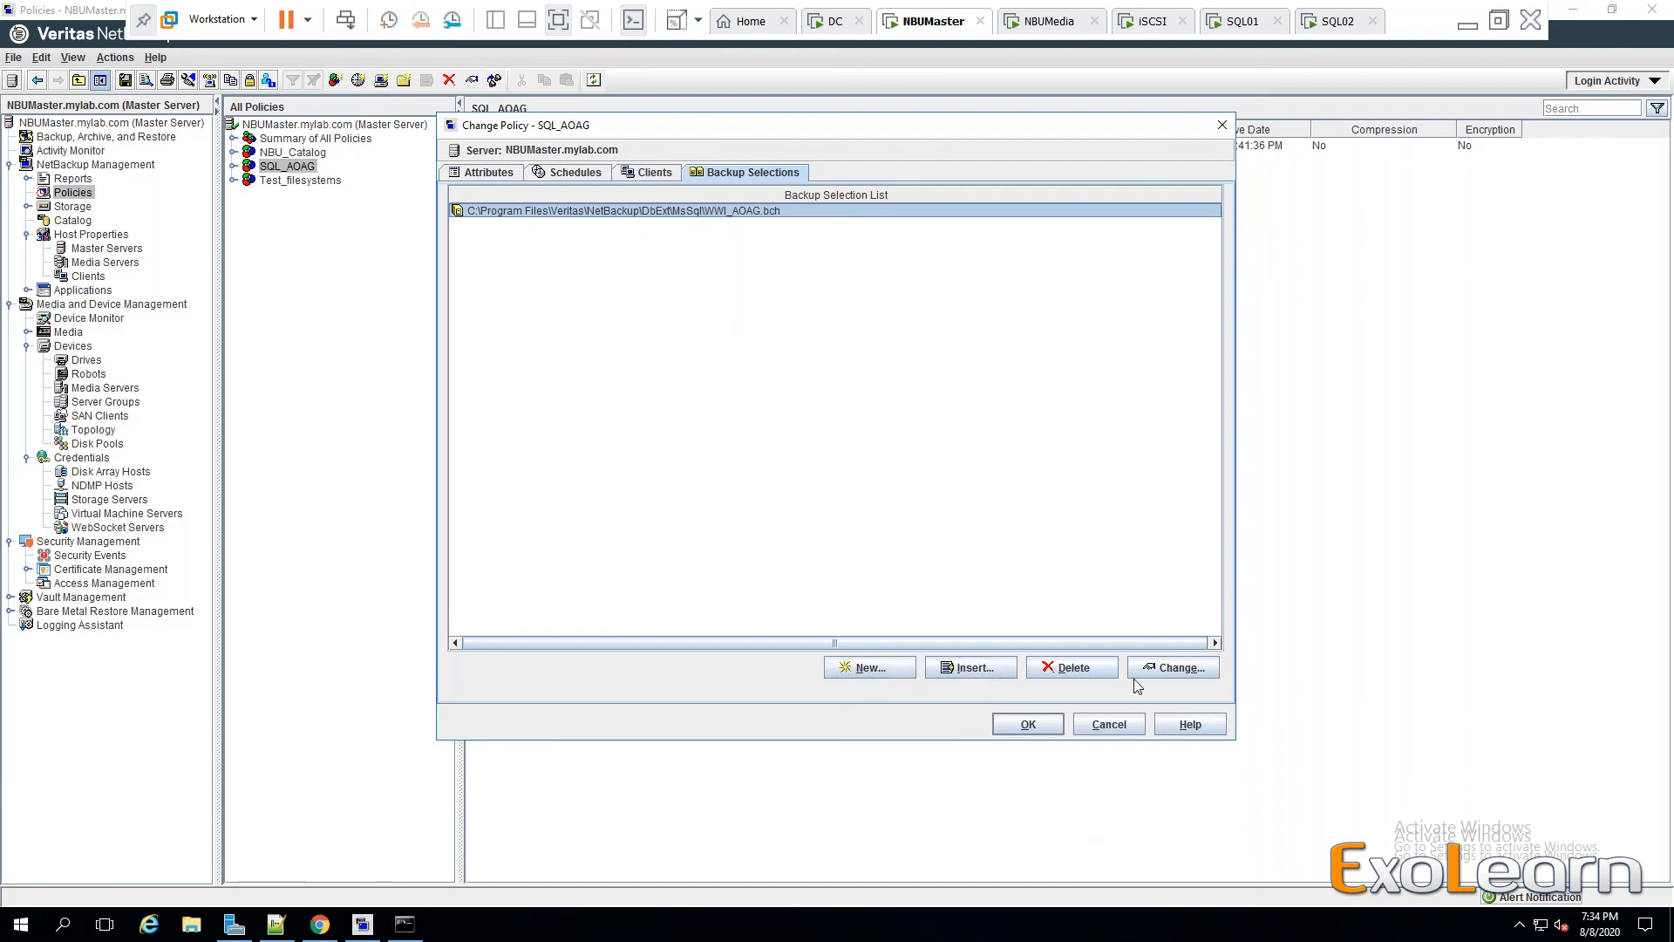
{"action": "left_click", "coordinate": [898, 667]}
{"action": "left_click", "coordinate": [977, 370]}
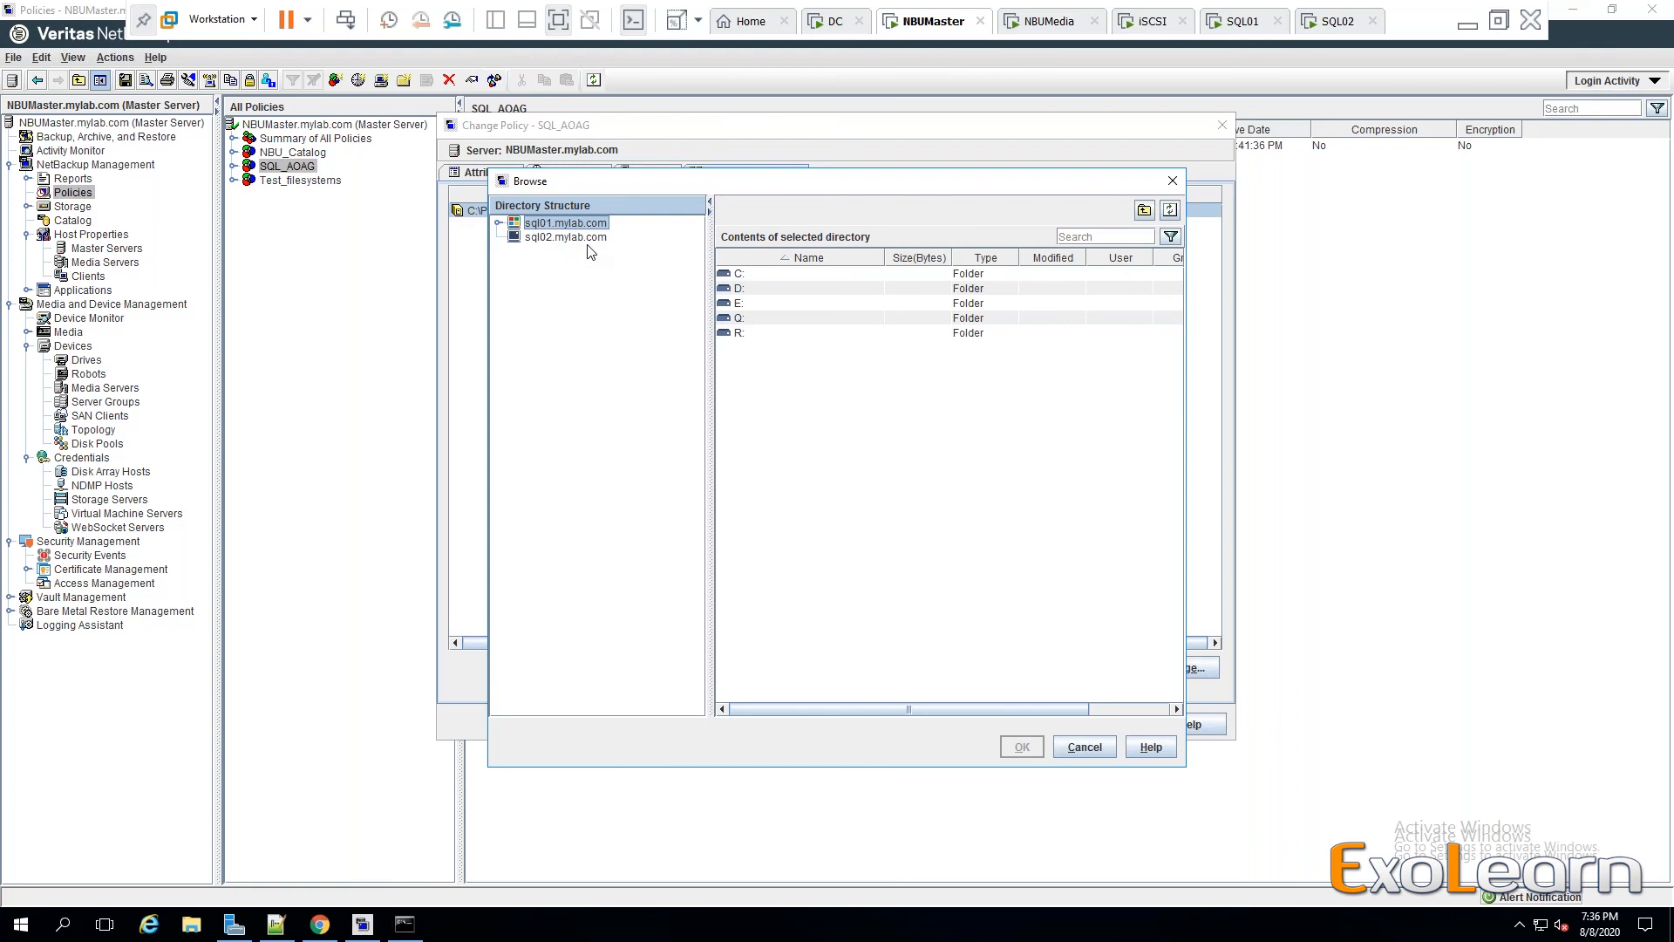
Browse sql01.mylab.com to C:\Program Files\Veritas\NetBackup\DbExt\MsSql, locate WWI_AOAG.bch, and leave without adding a script.
{"action": "double_click", "coordinate": [738, 276]}
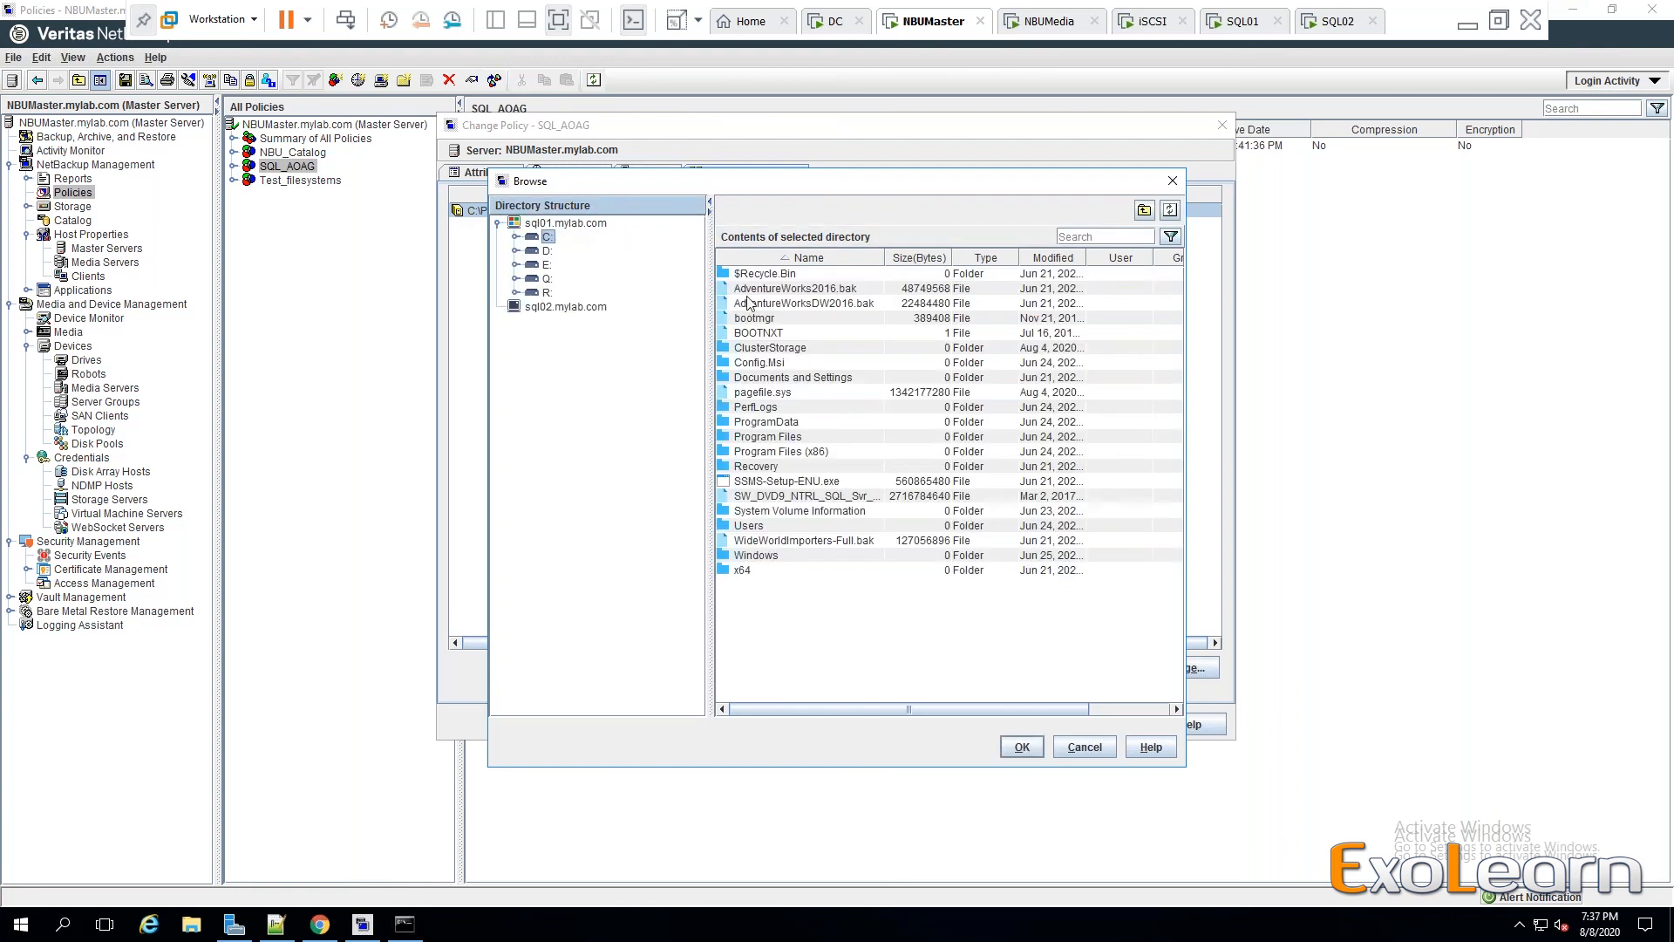
{"action": "double_click", "coordinate": [774, 437]}
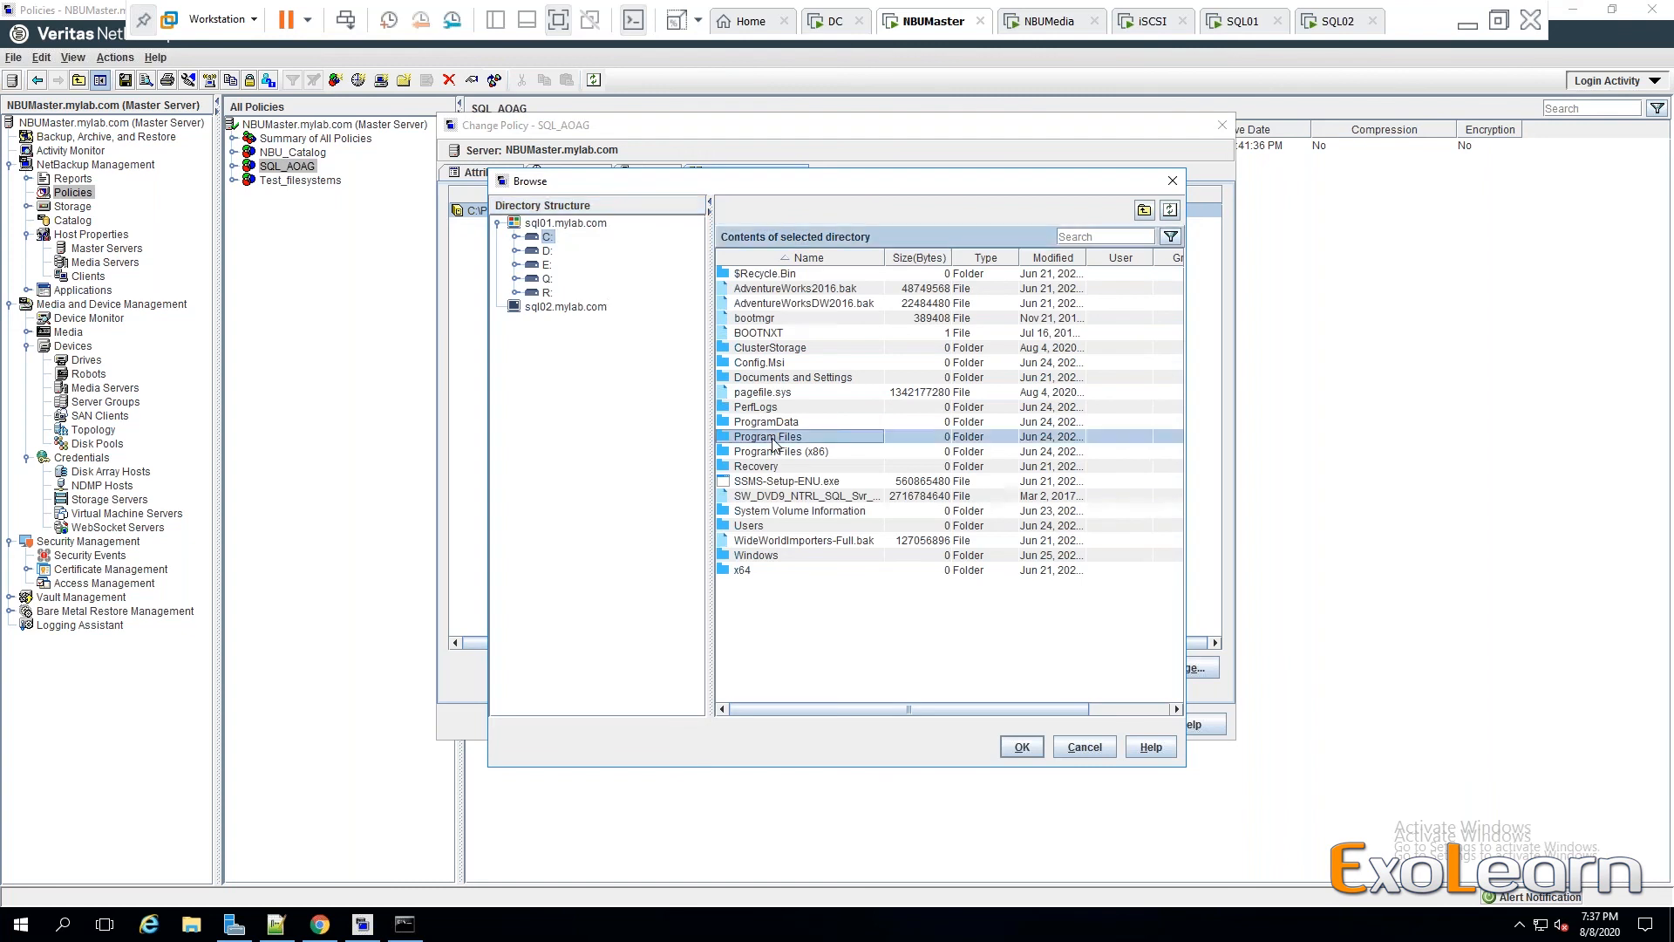
{"action": "left_click", "coordinate": [757, 423]}
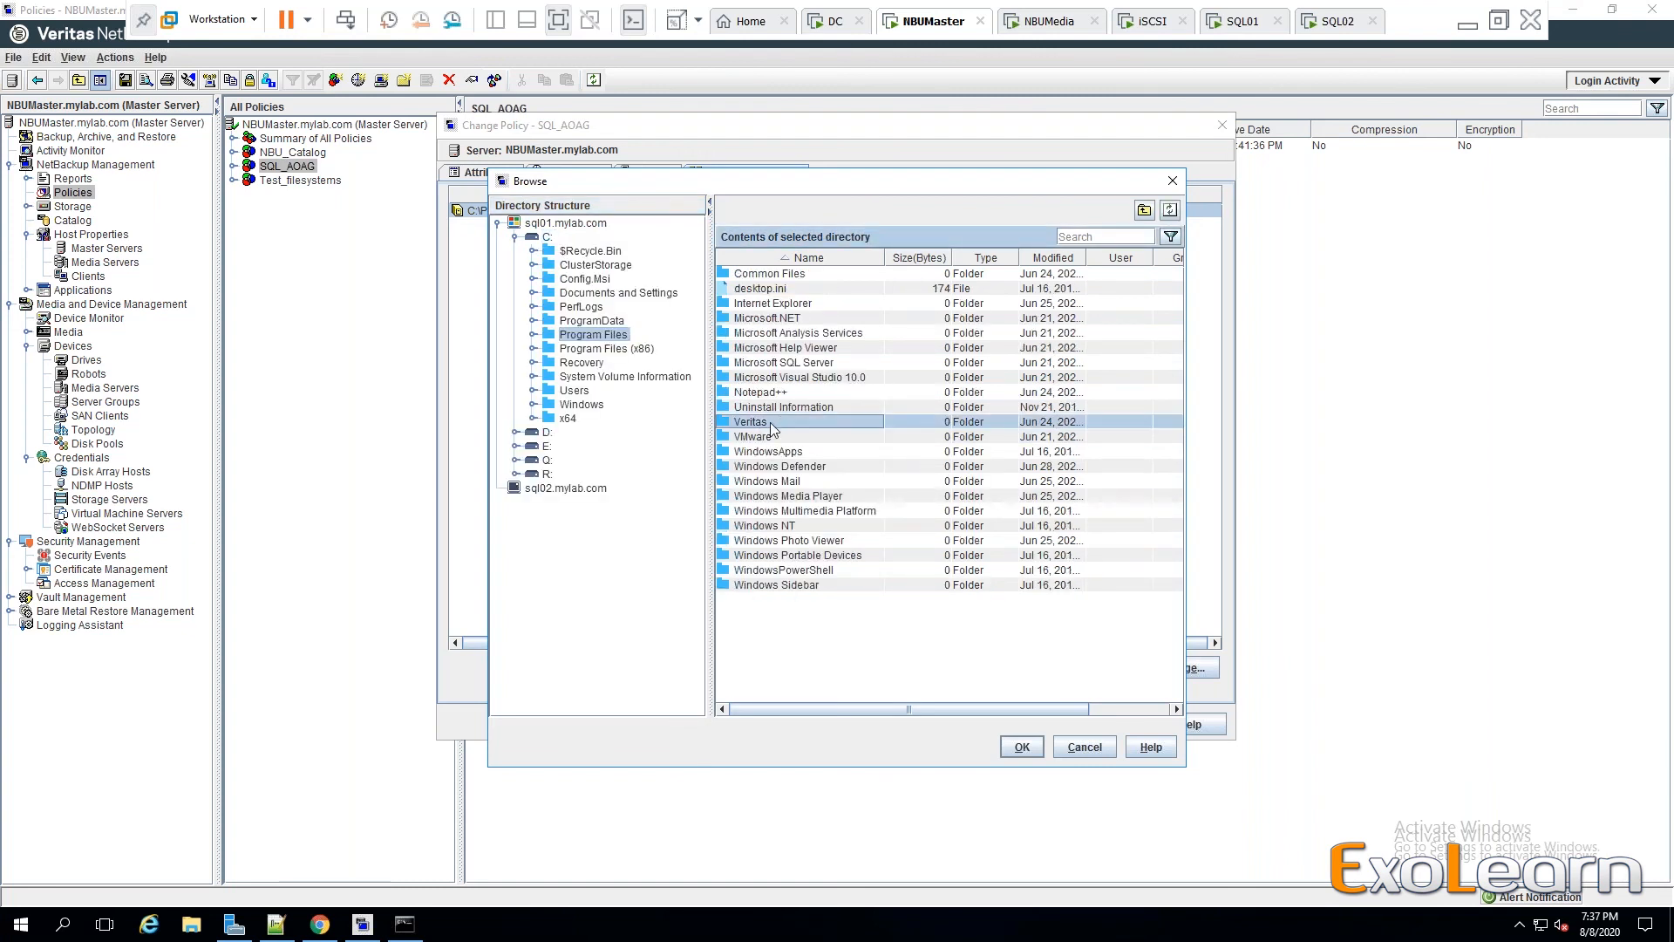
{"action": "double_click", "coordinate": [757, 423]}
{"action": "double_click", "coordinate": [748, 306]}
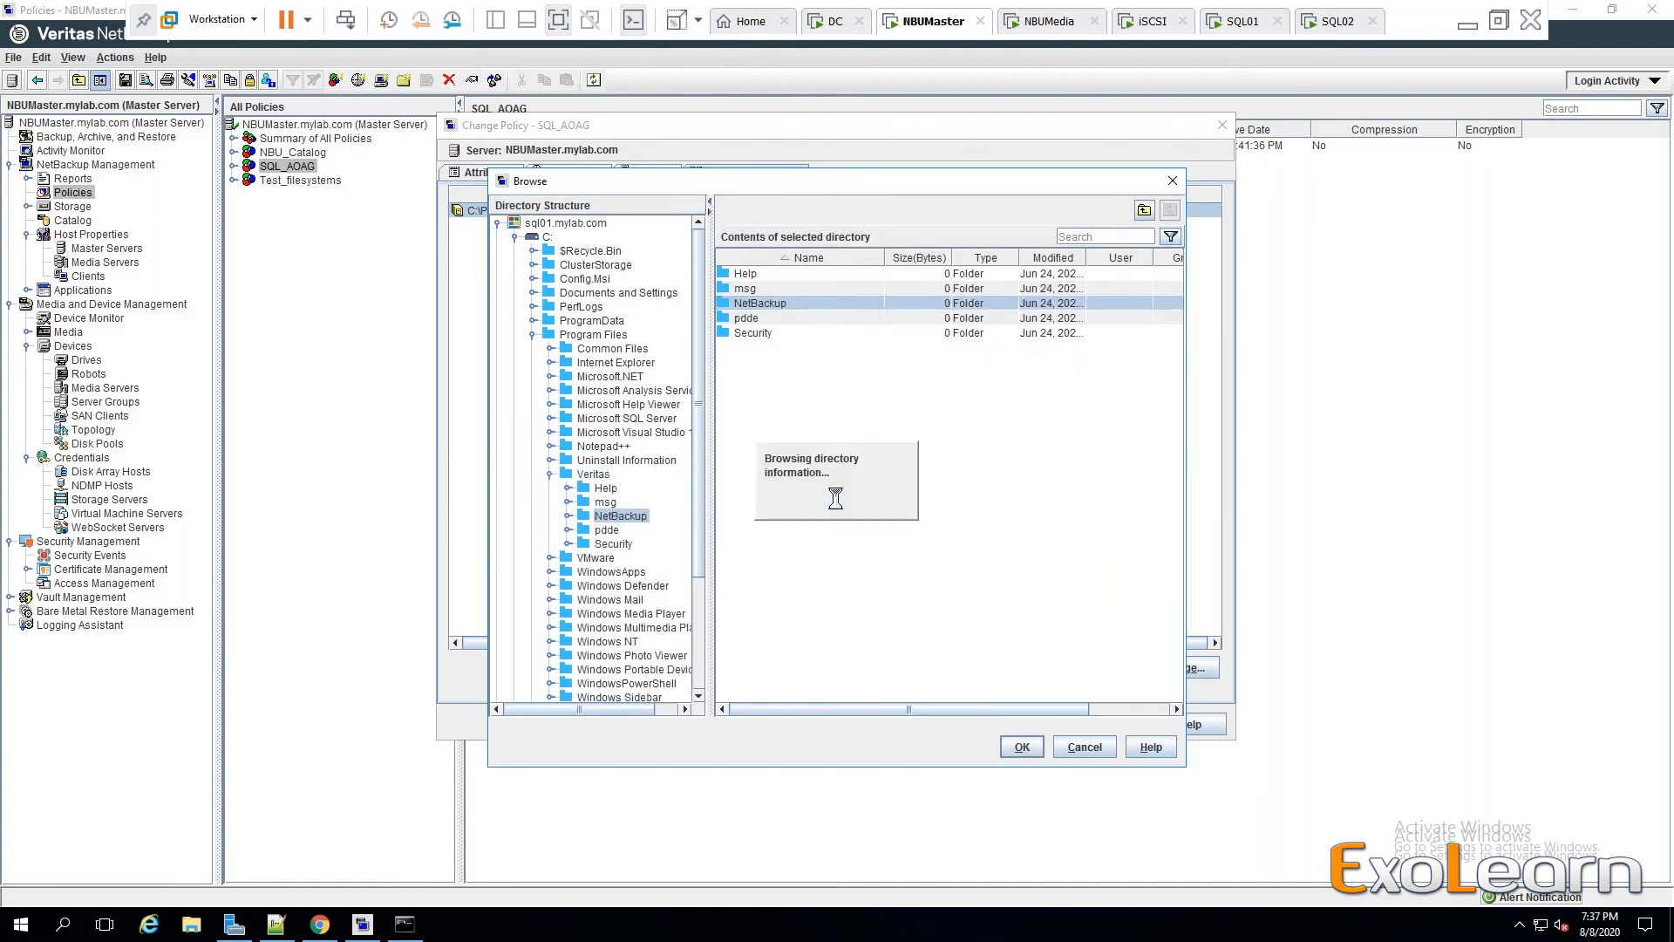
{"action": "double_click", "coordinate": [745, 318]}
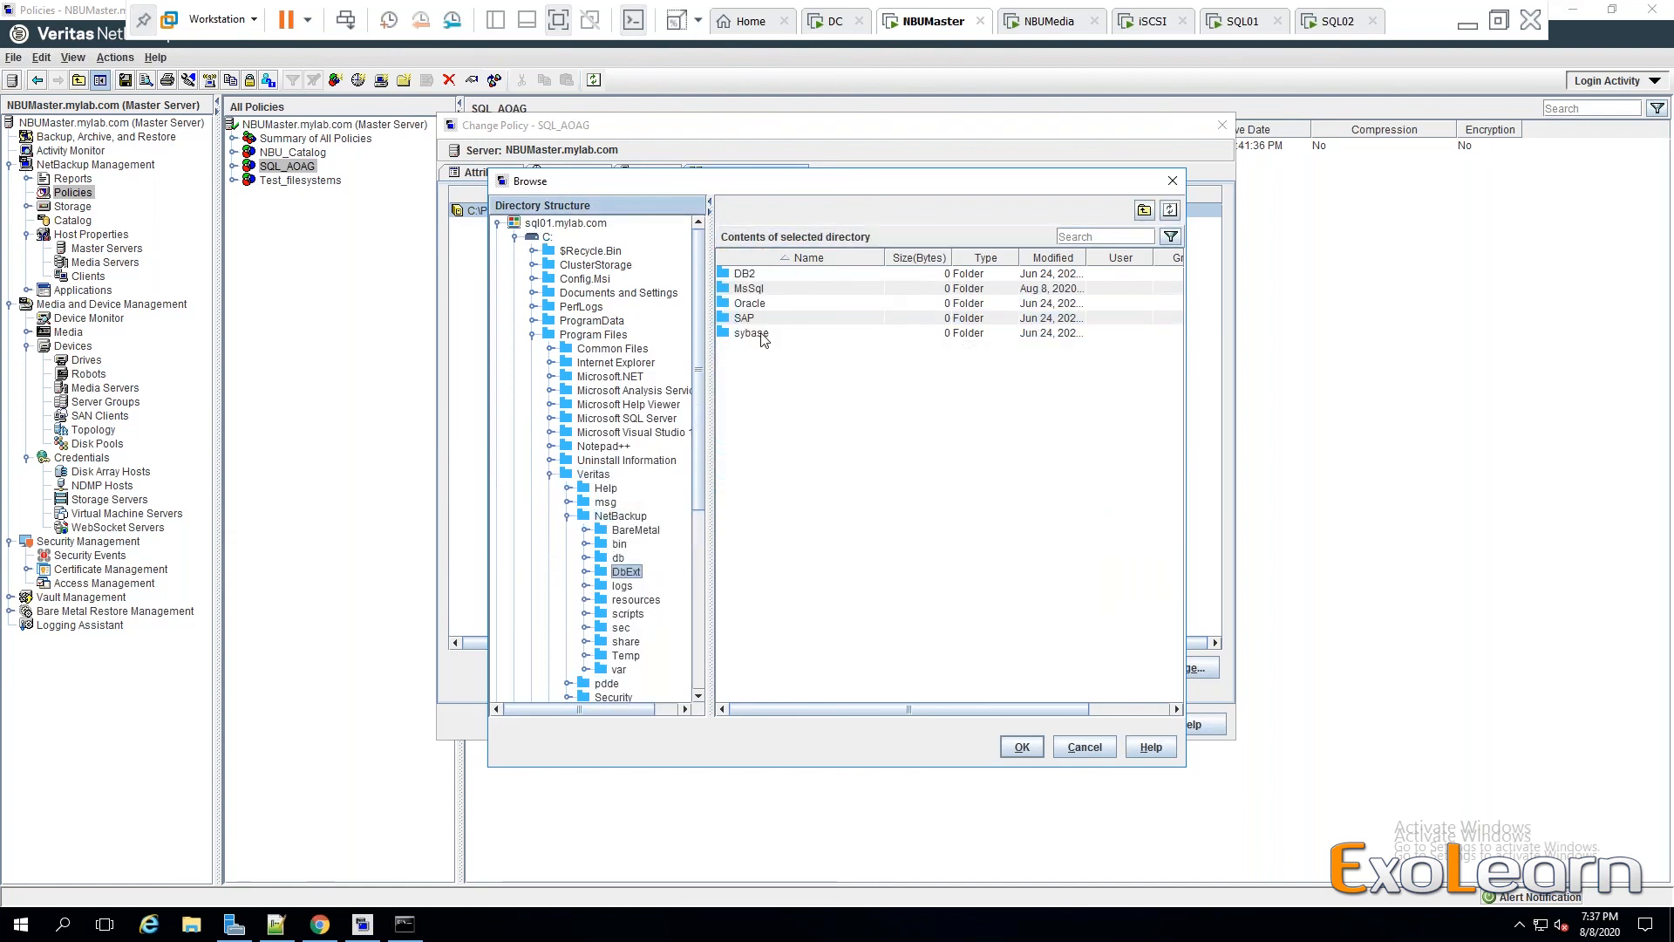
{"action": "double_click", "coordinate": [760, 290]}
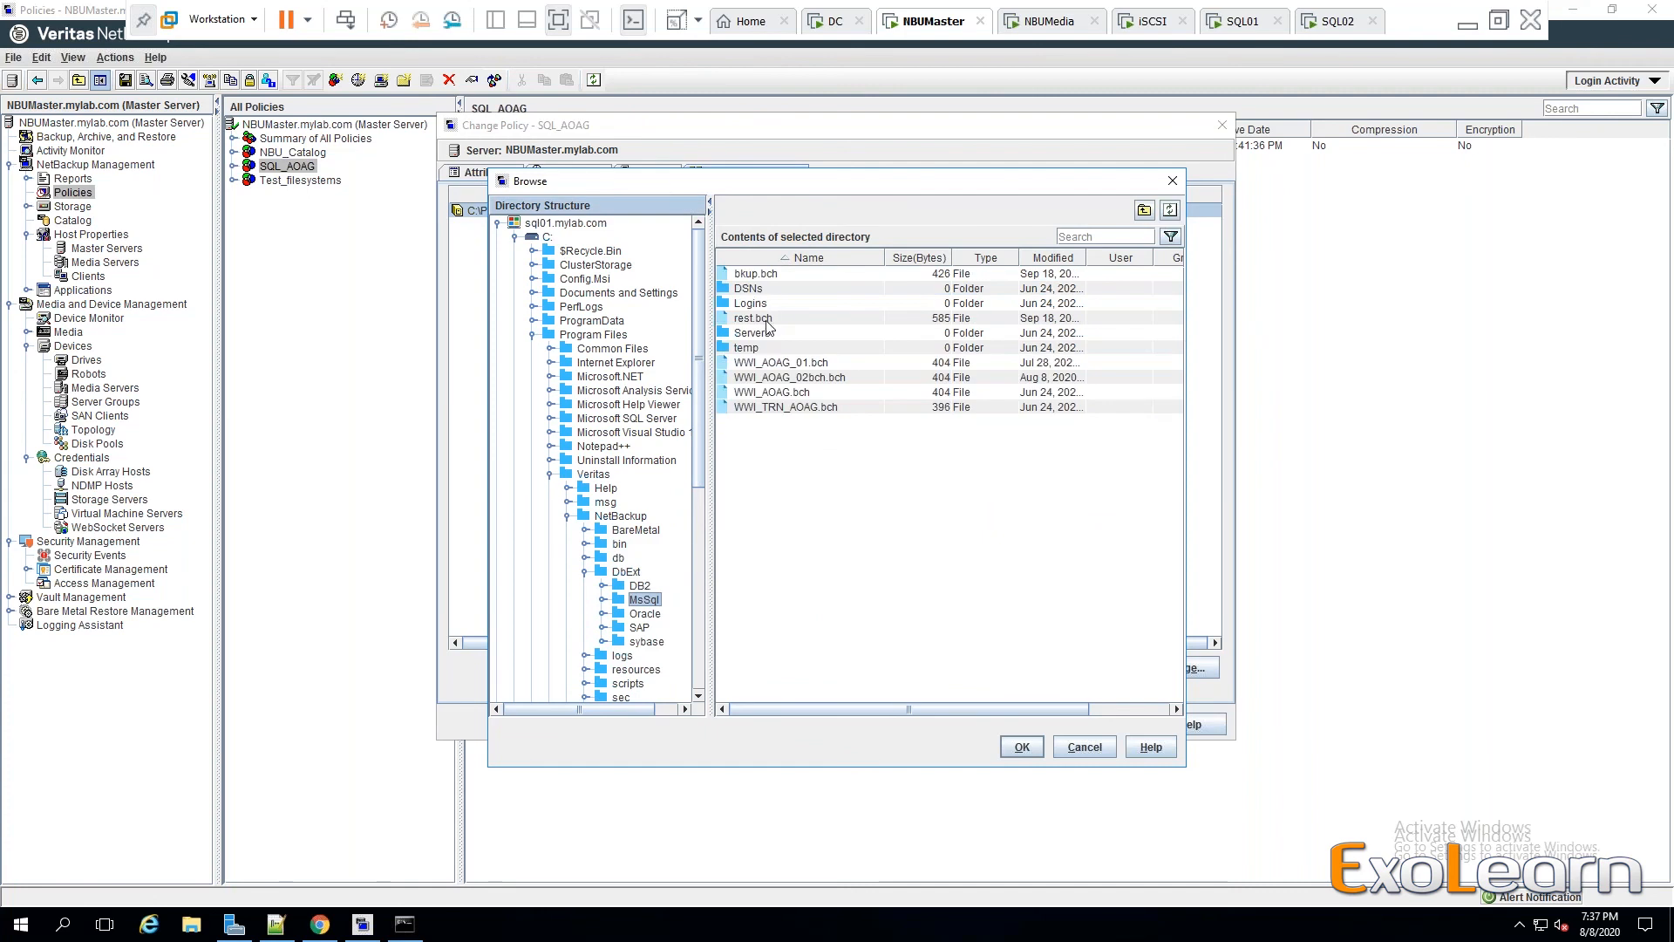
{"action": "left_click", "coordinate": [798, 393]}
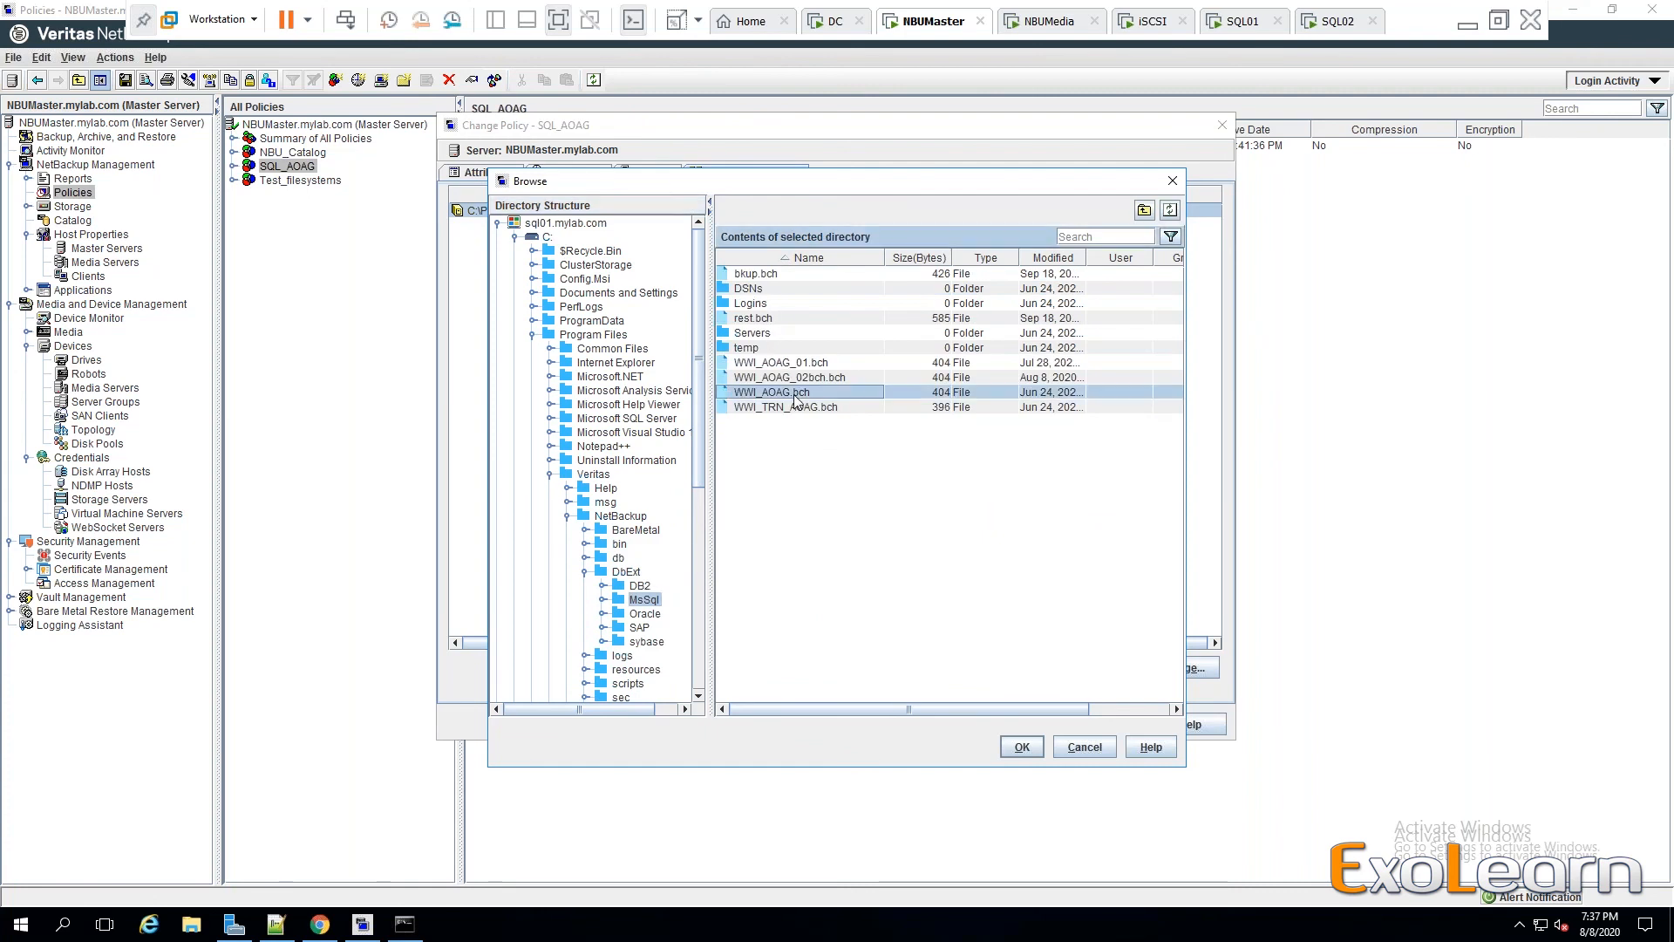
{"action": "left_click", "coordinate": [1086, 743]}
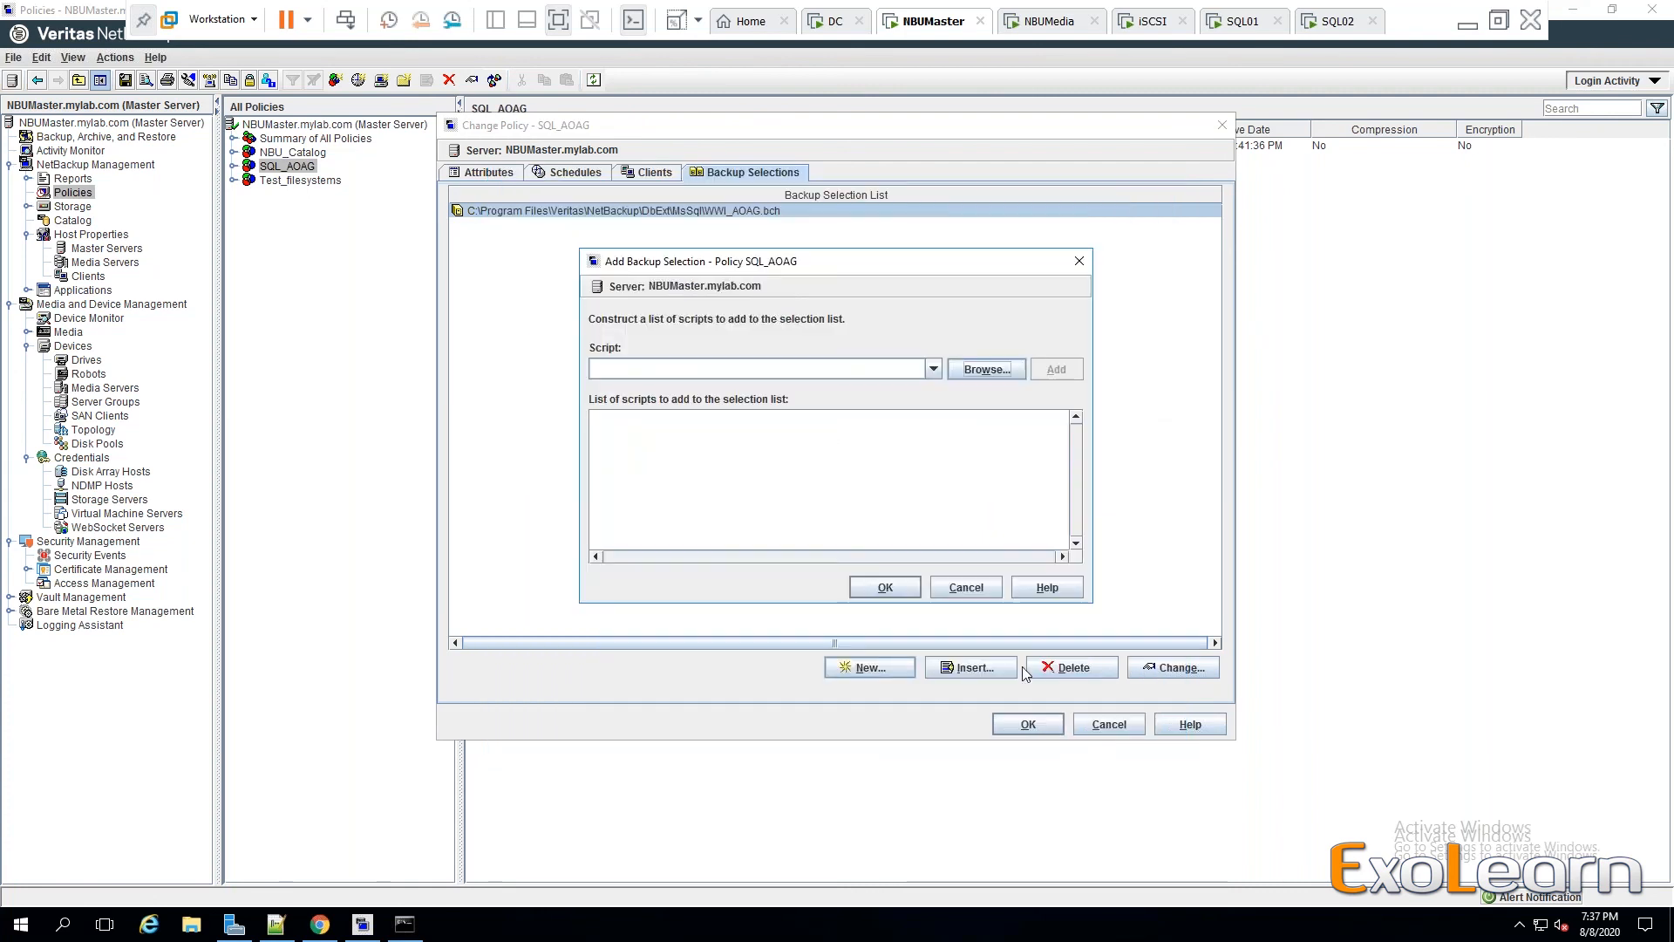
{"action": "left_click", "coordinate": [959, 589]}
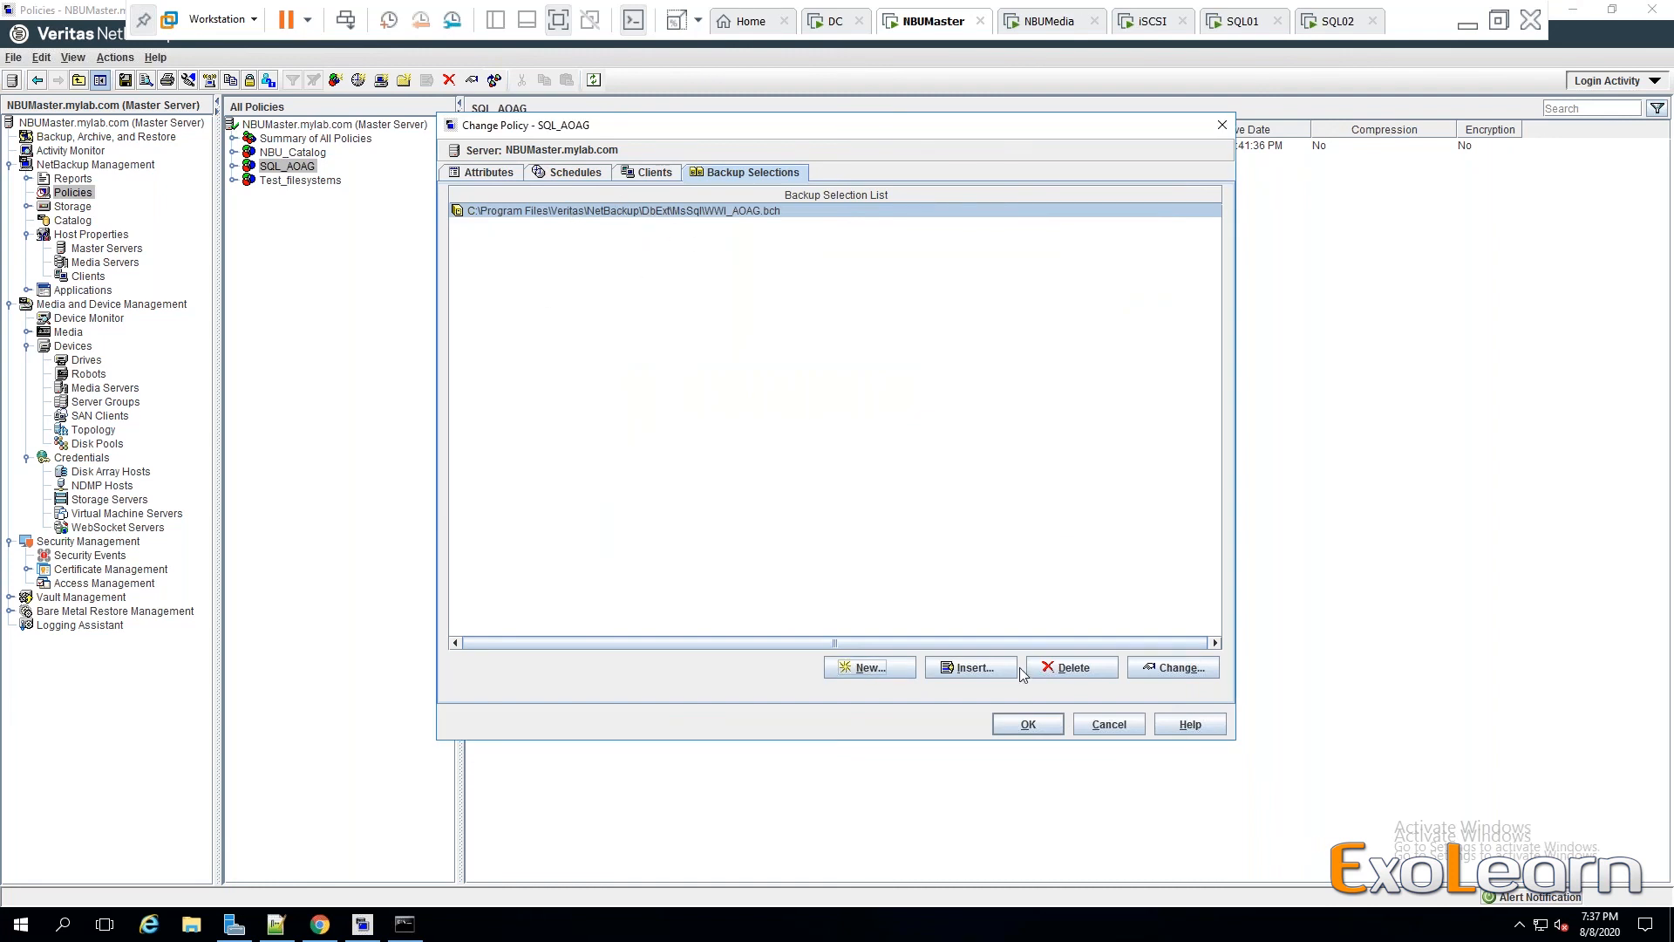
Recheck the SQL_AOAG policy's attributes, schedules, clients and backup selections, and close the policy without changes.
{"action": "left_click", "coordinate": [486, 173]}
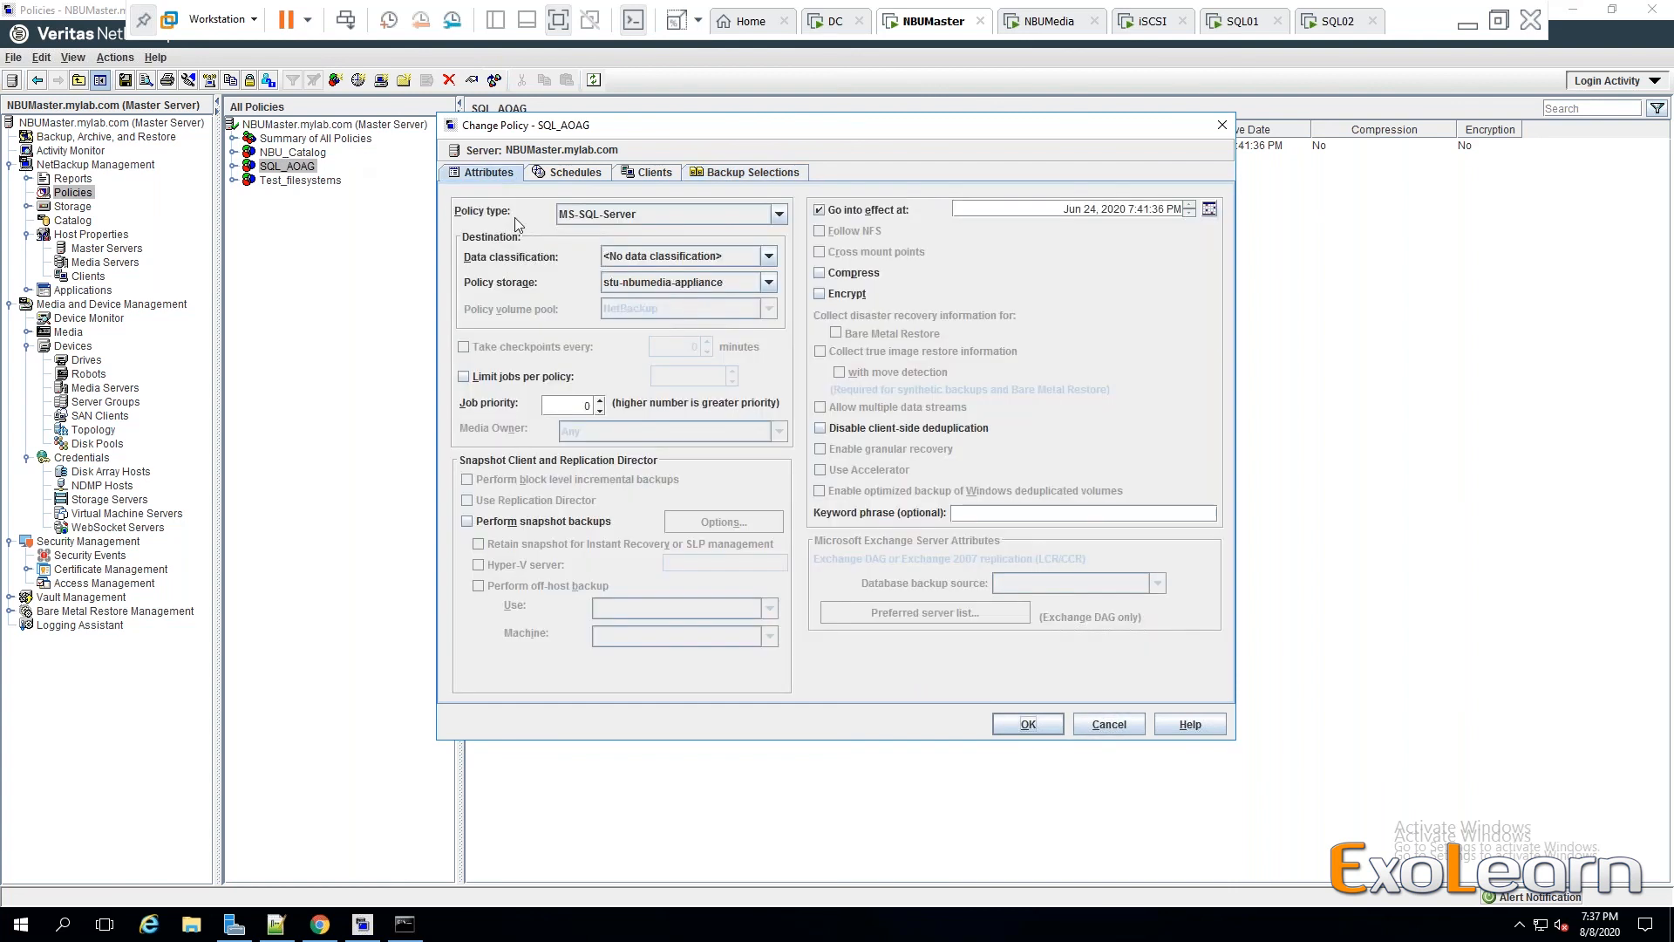
{"action": "left_click", "coordinate": [577, 179]}
{"action": "left_click", "coordinate": [650, 174]}
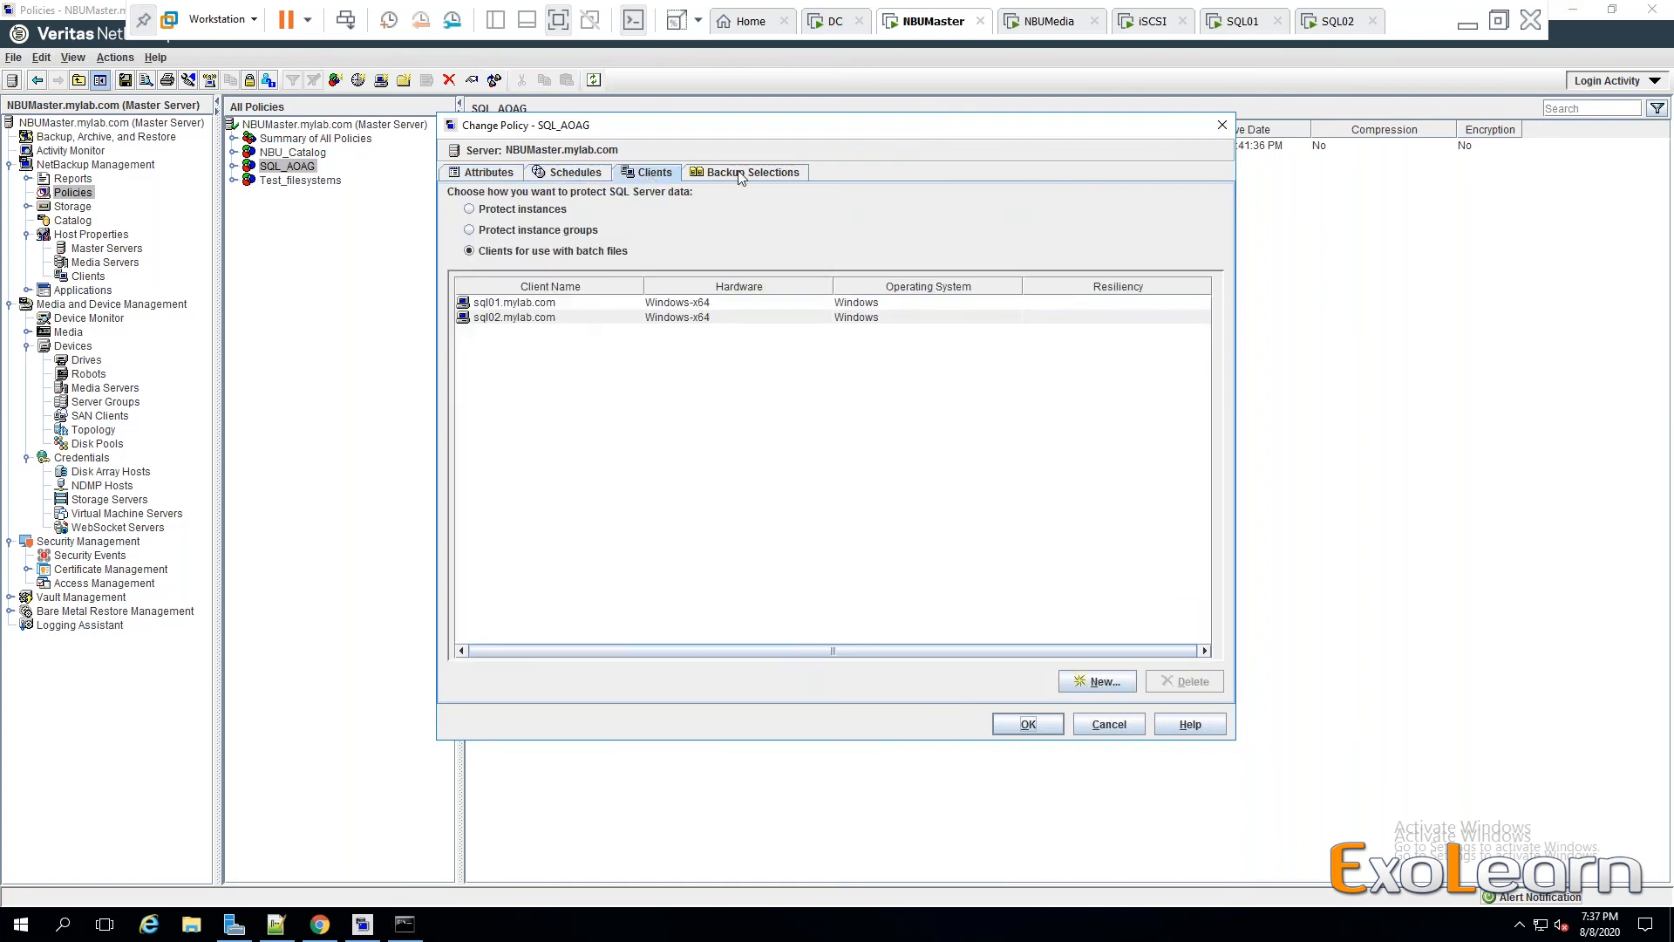
{"action": "left_click", "coordinate": [740, 174]}
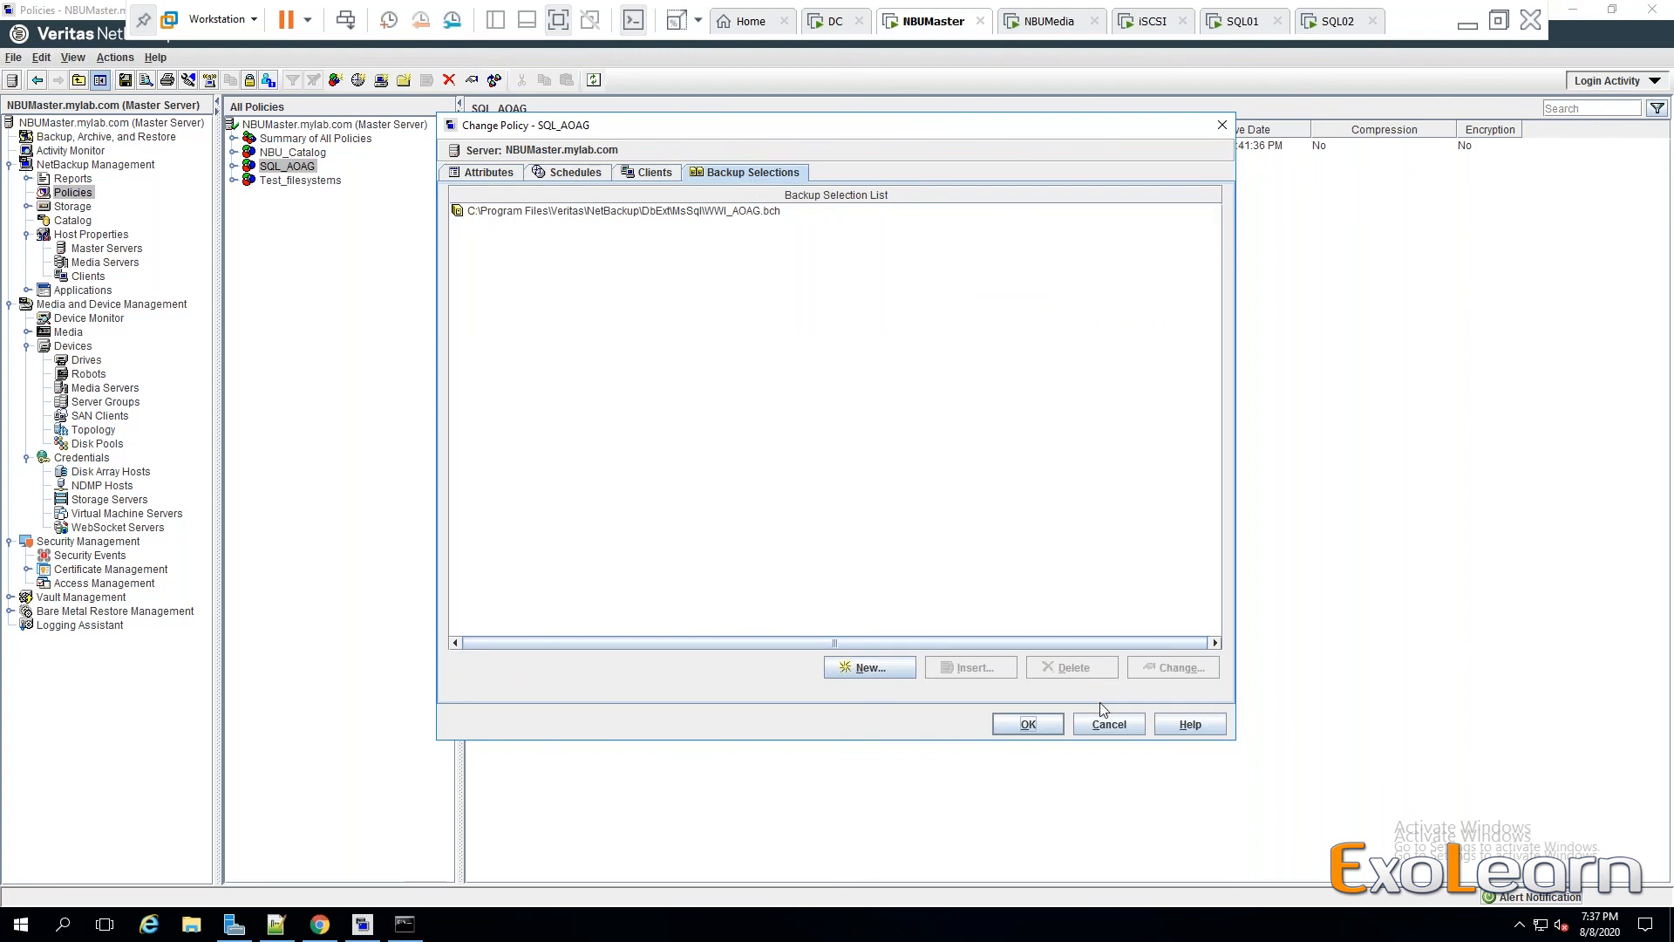
{"action": "left_click", "coordinate": [1109, 724]}
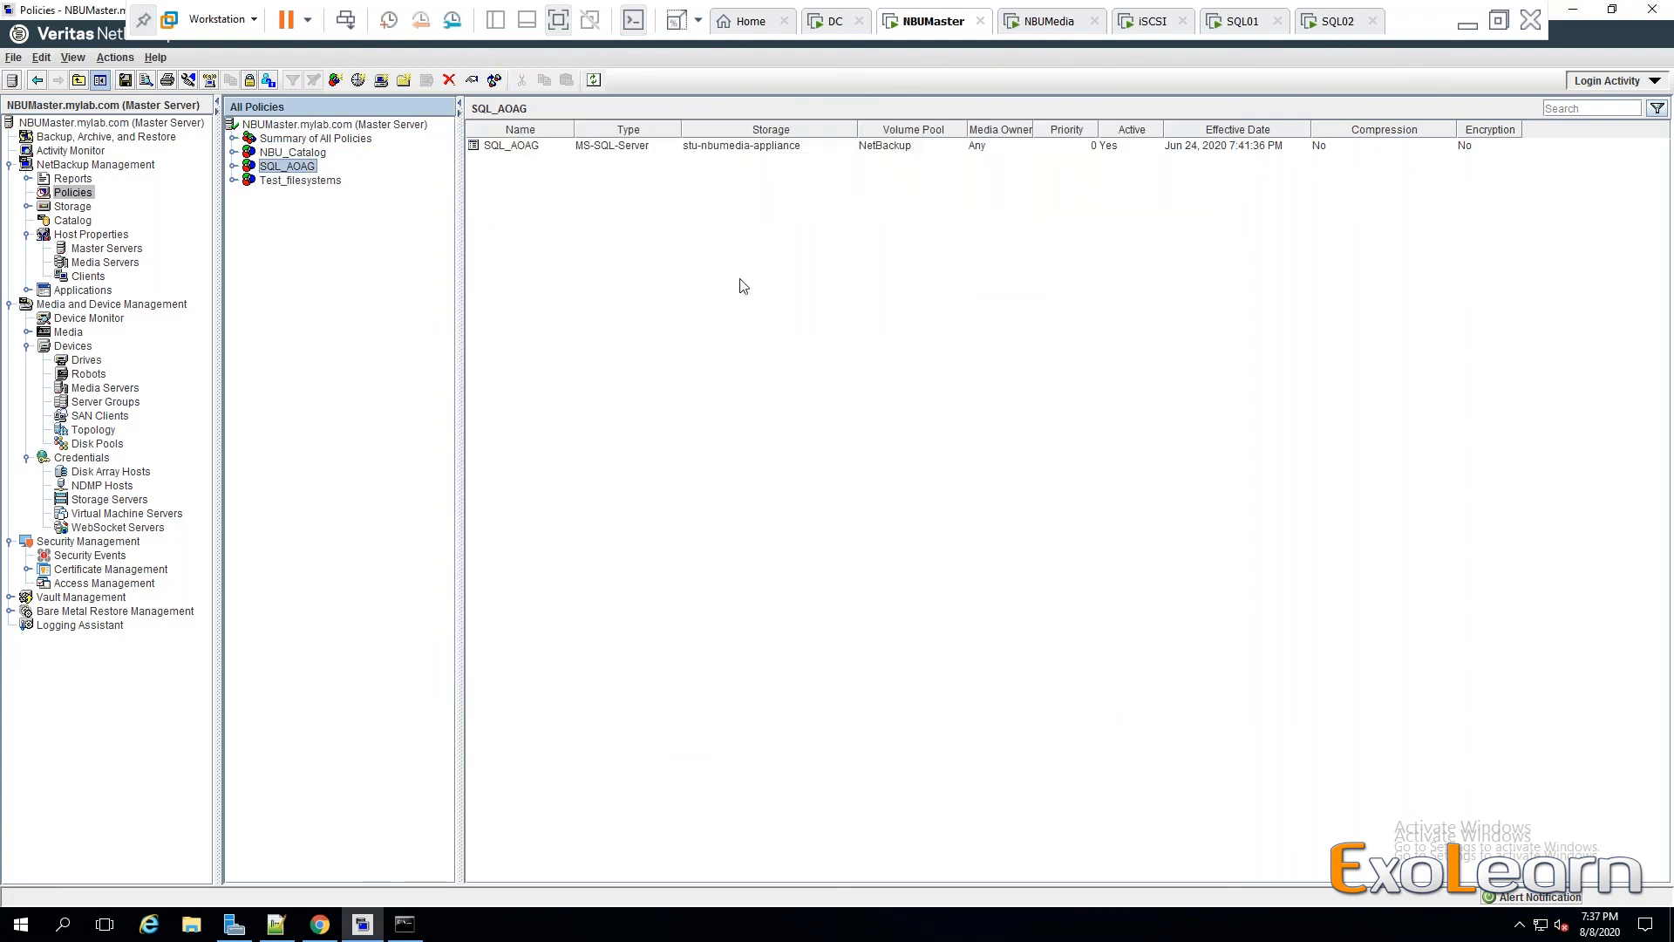
Refresh the policy list and start a manual backup of the SQL_AOAG policy for all its clients.
{"action": "left_click", "coordinate": [593, 79]}
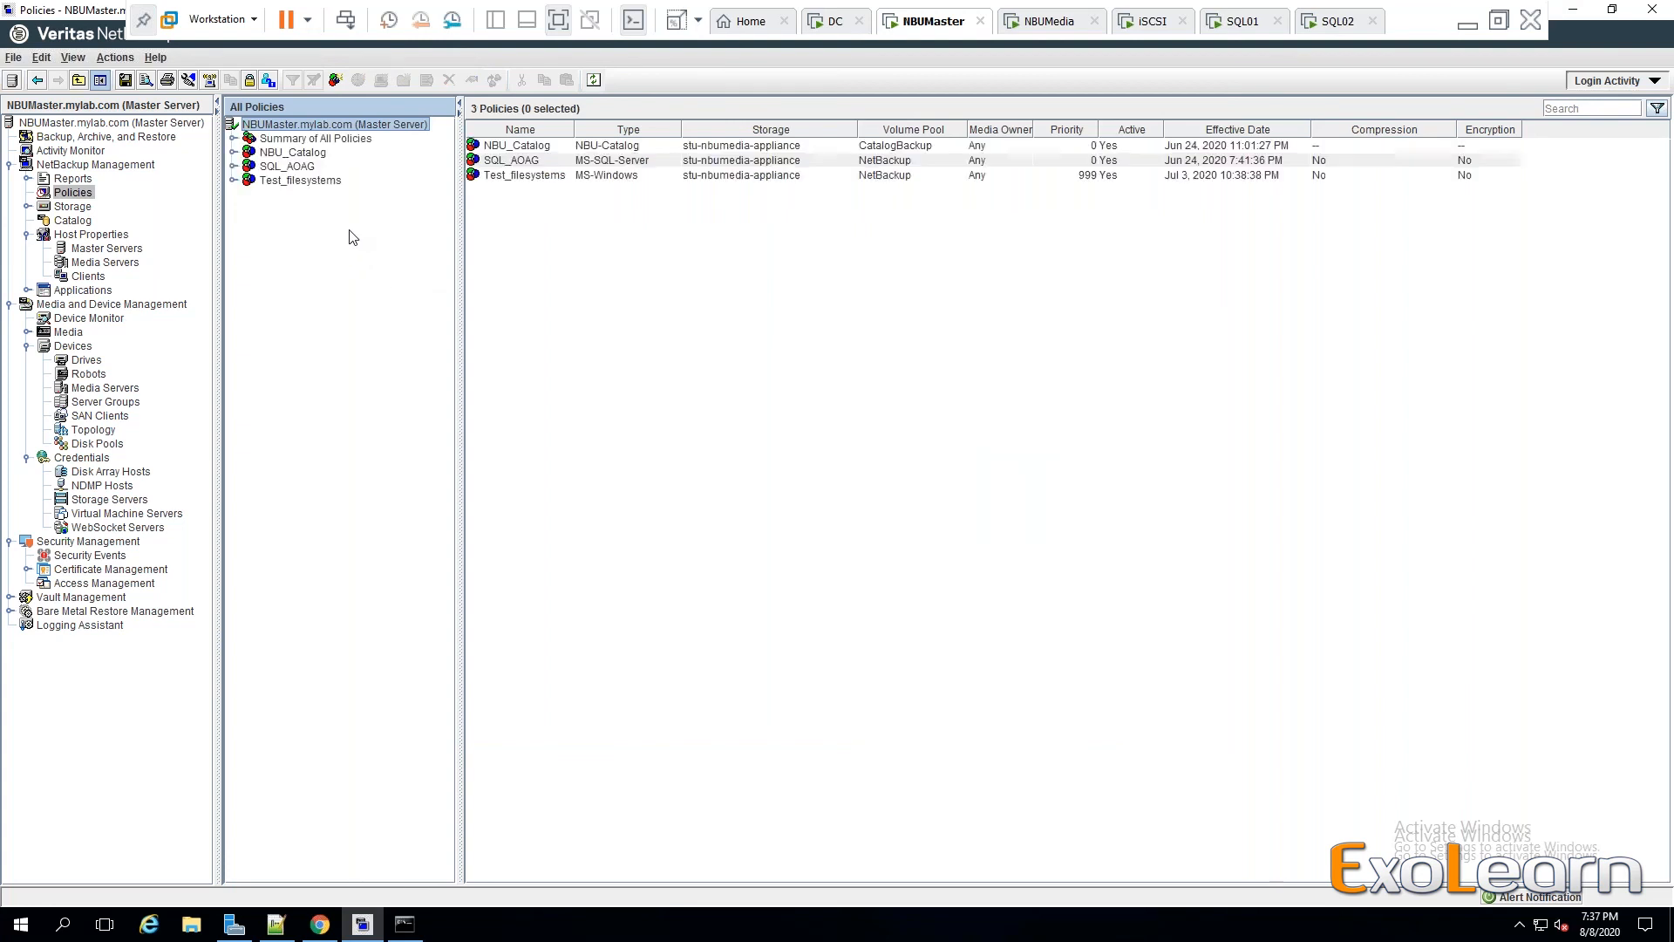
{"action": "right_click", "coordinate": [291, 168]}
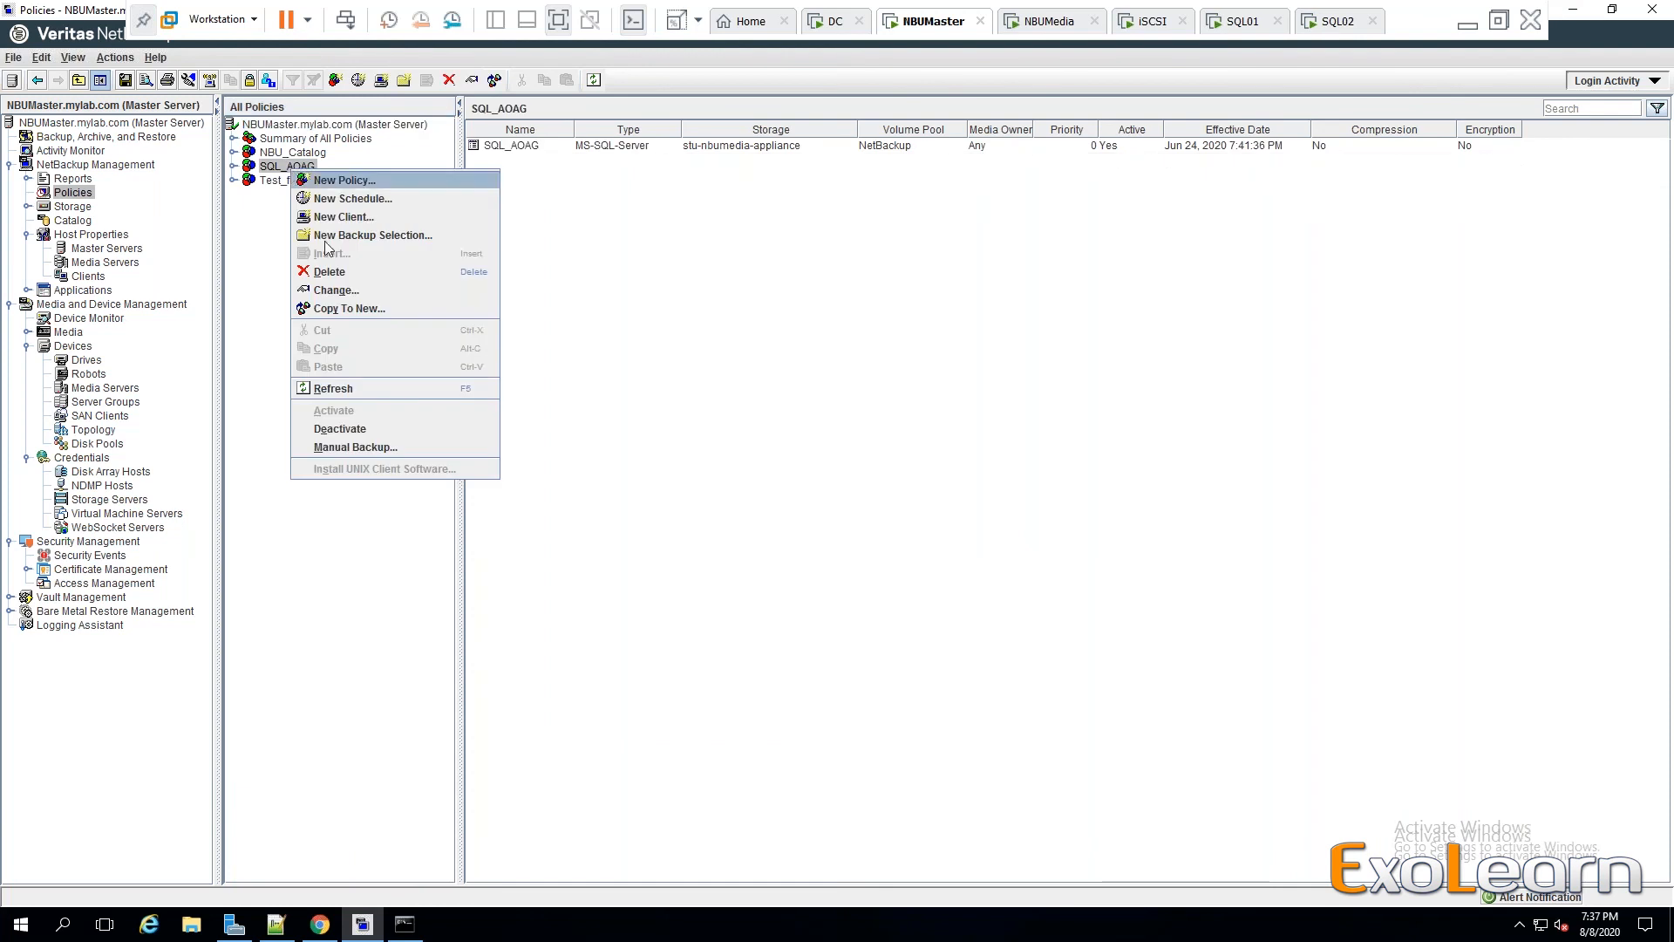
{"action": "left_click", "coordinate": [393, 448]}
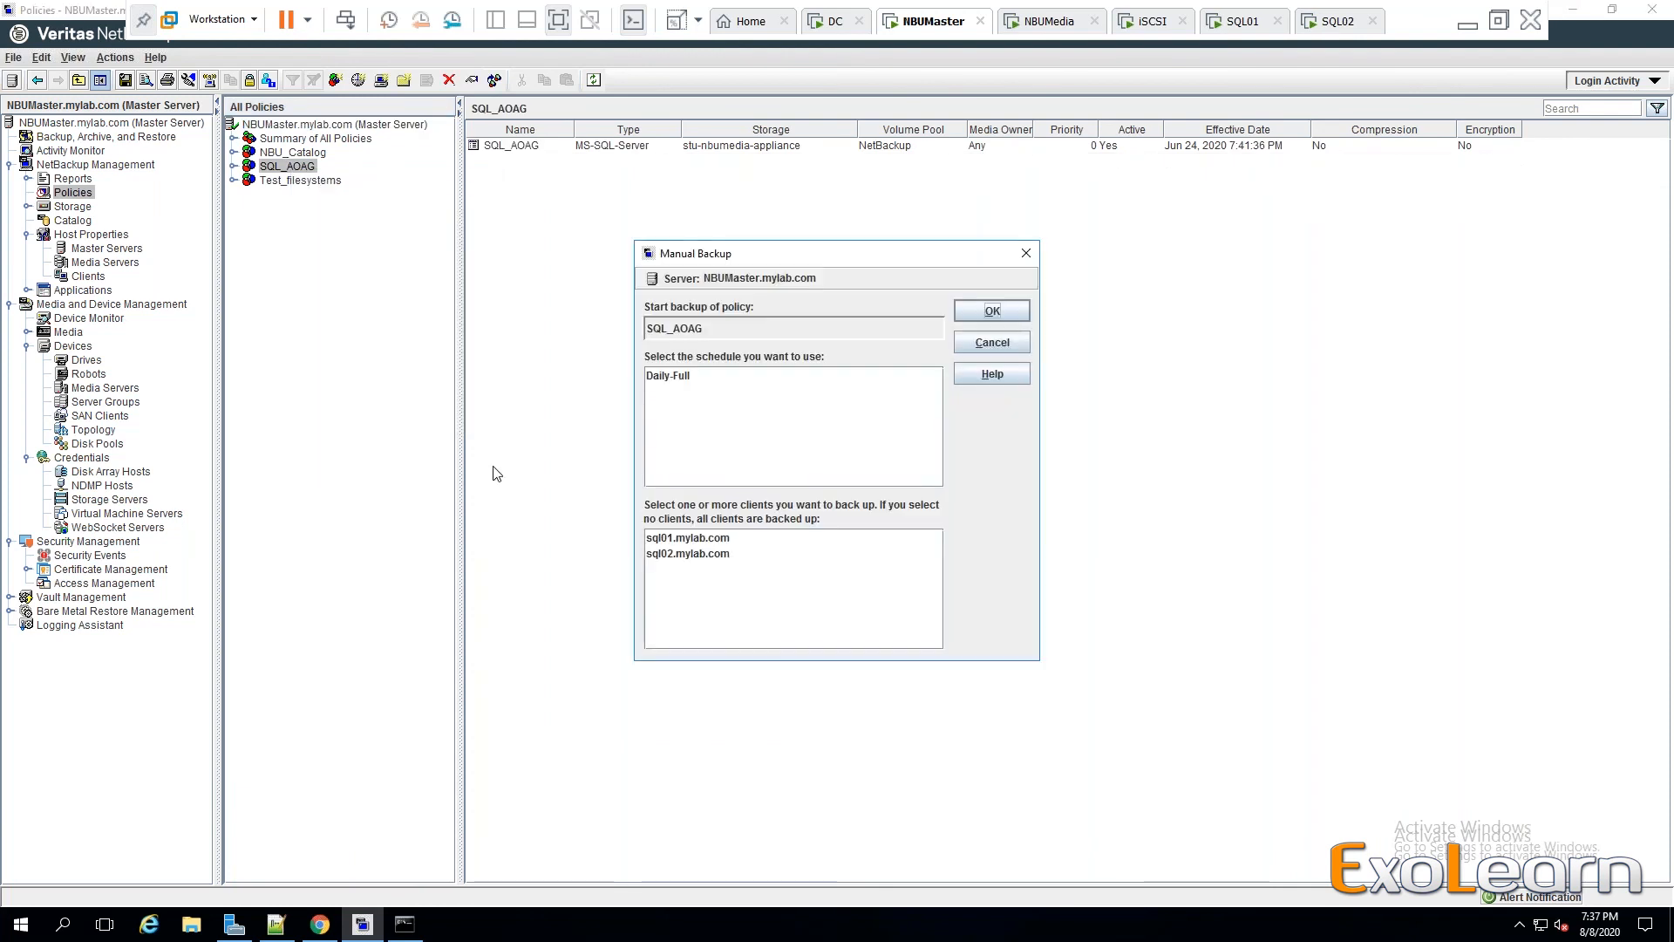
{"action": "key", "text": "Return"}
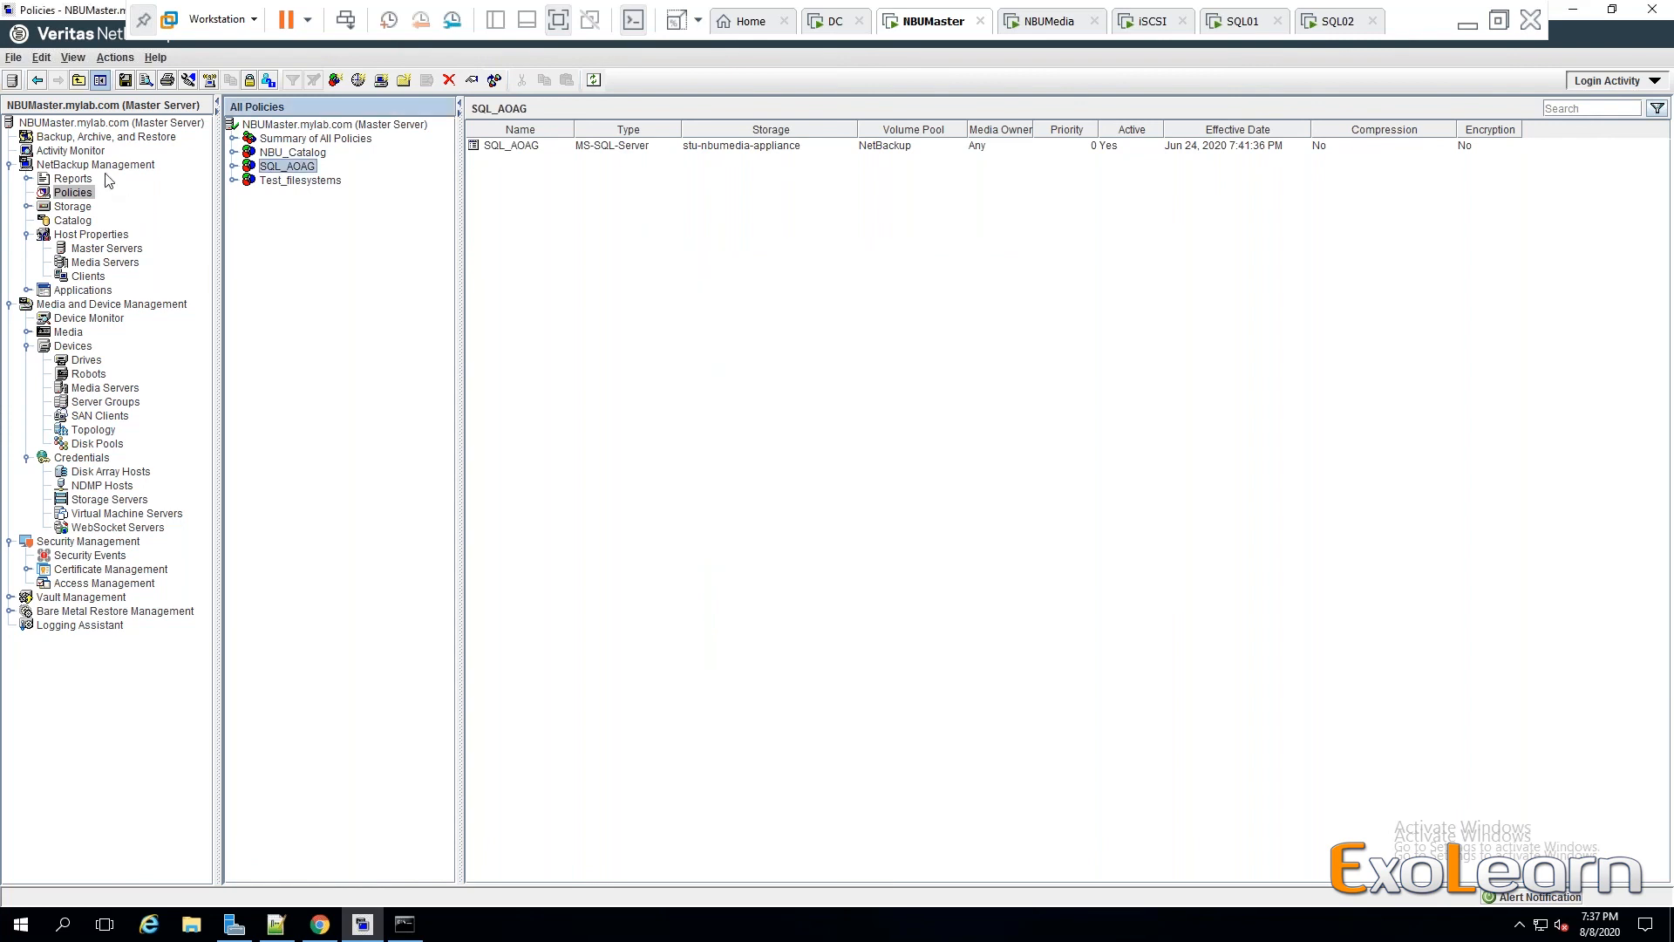
Check the detailed status of the new SQL_AOAG Daily-Full job for sql02.mylab.com in the Activity Monitor.
{"action": "left_click", "coordinate": [87, 151]}
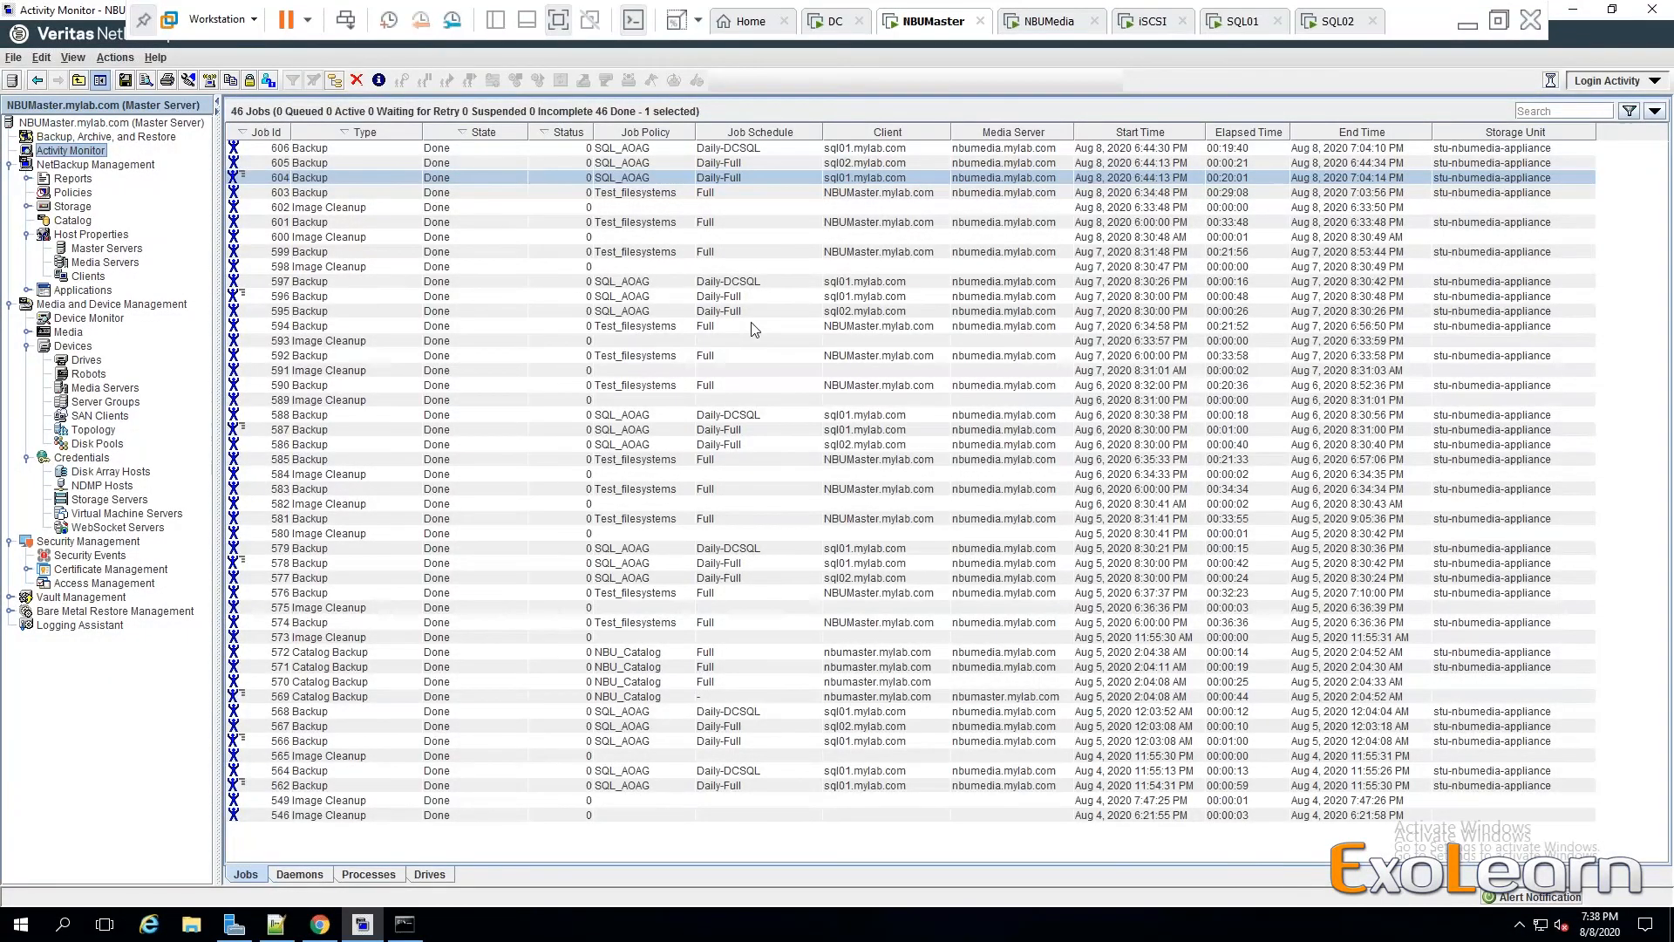
{"action": "left_click", "coordinate": [548, 164]}
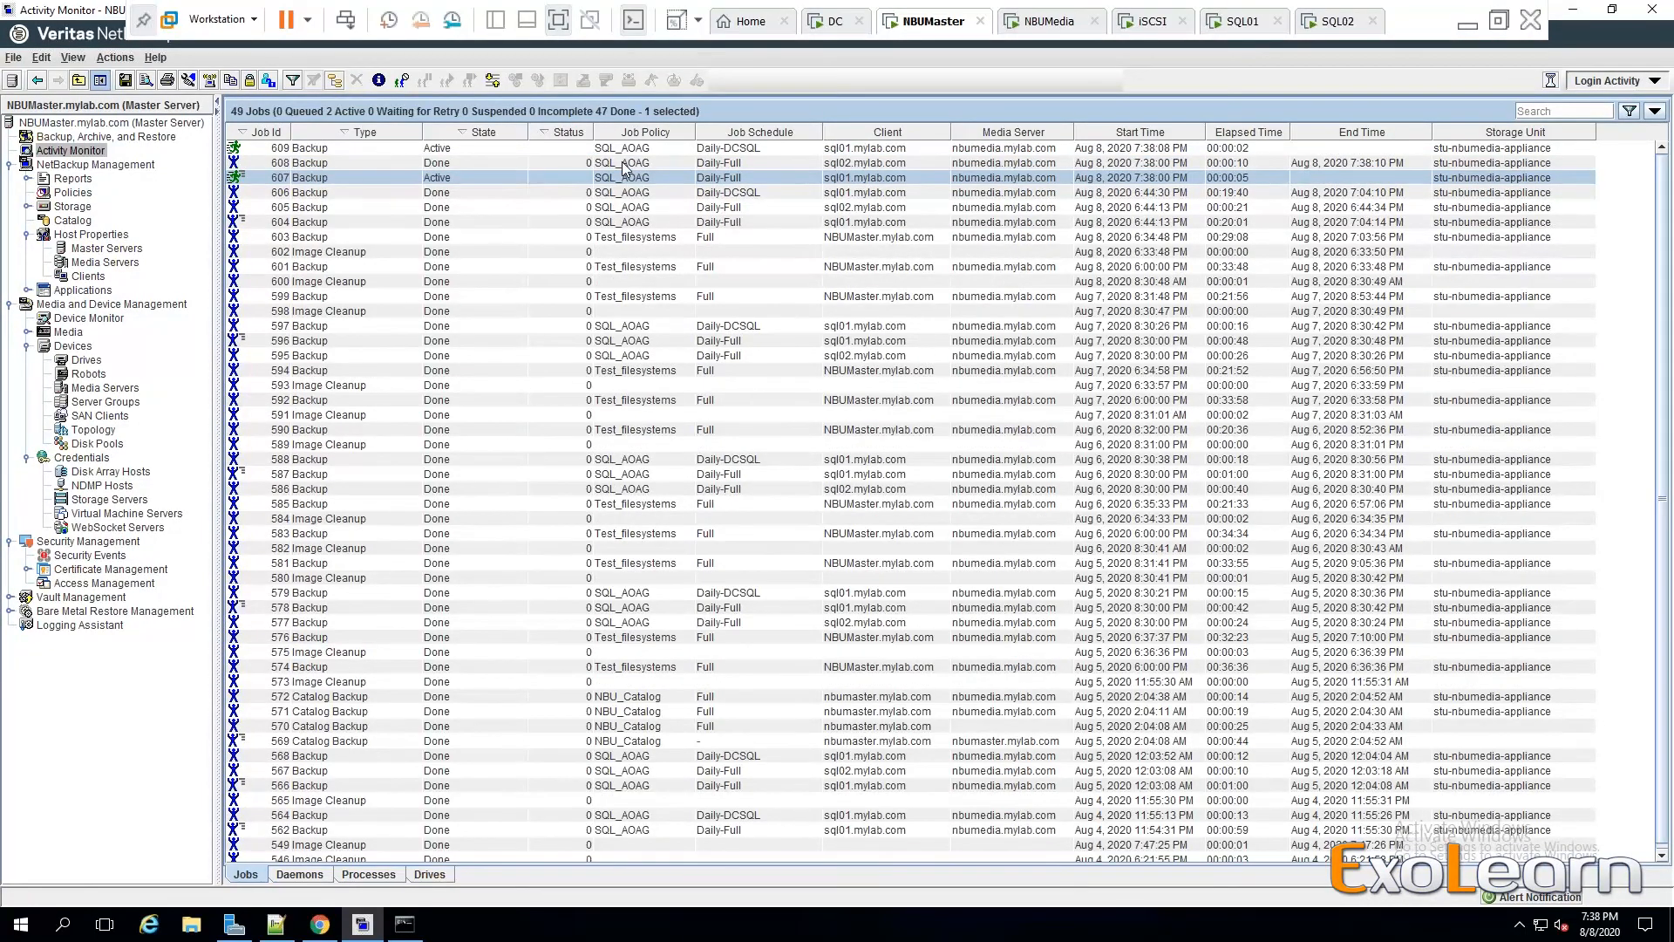
{"action": "double_click", "coordinate": [624, 164]}
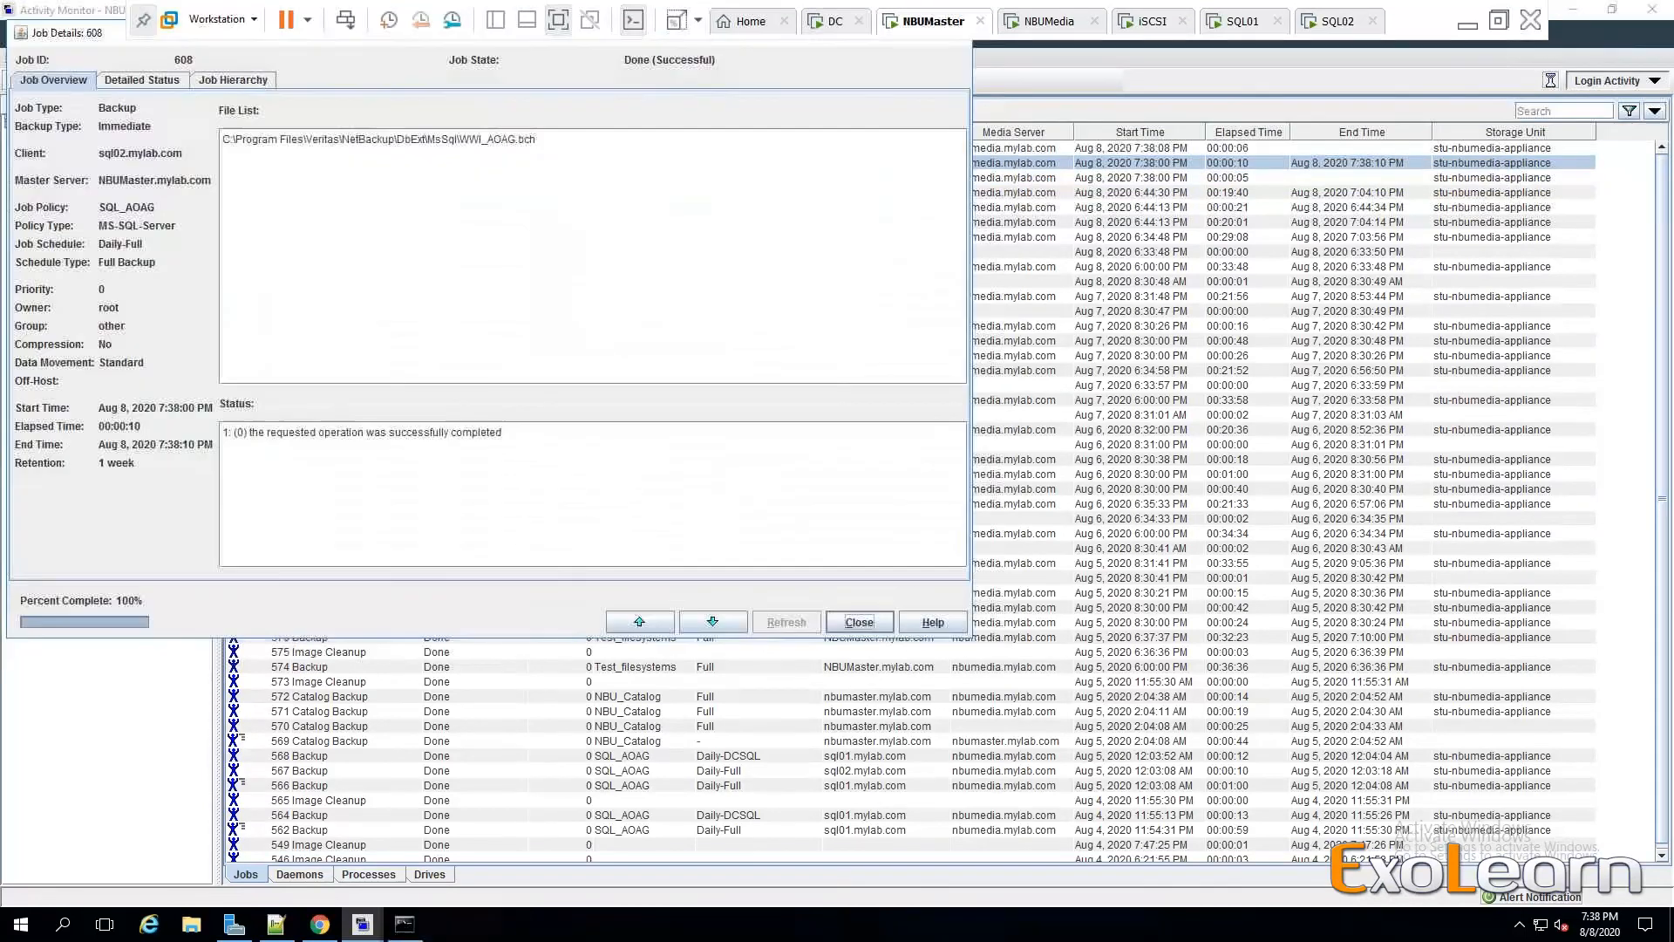
{"action": "left_click", "coordinate": [129, 88]}
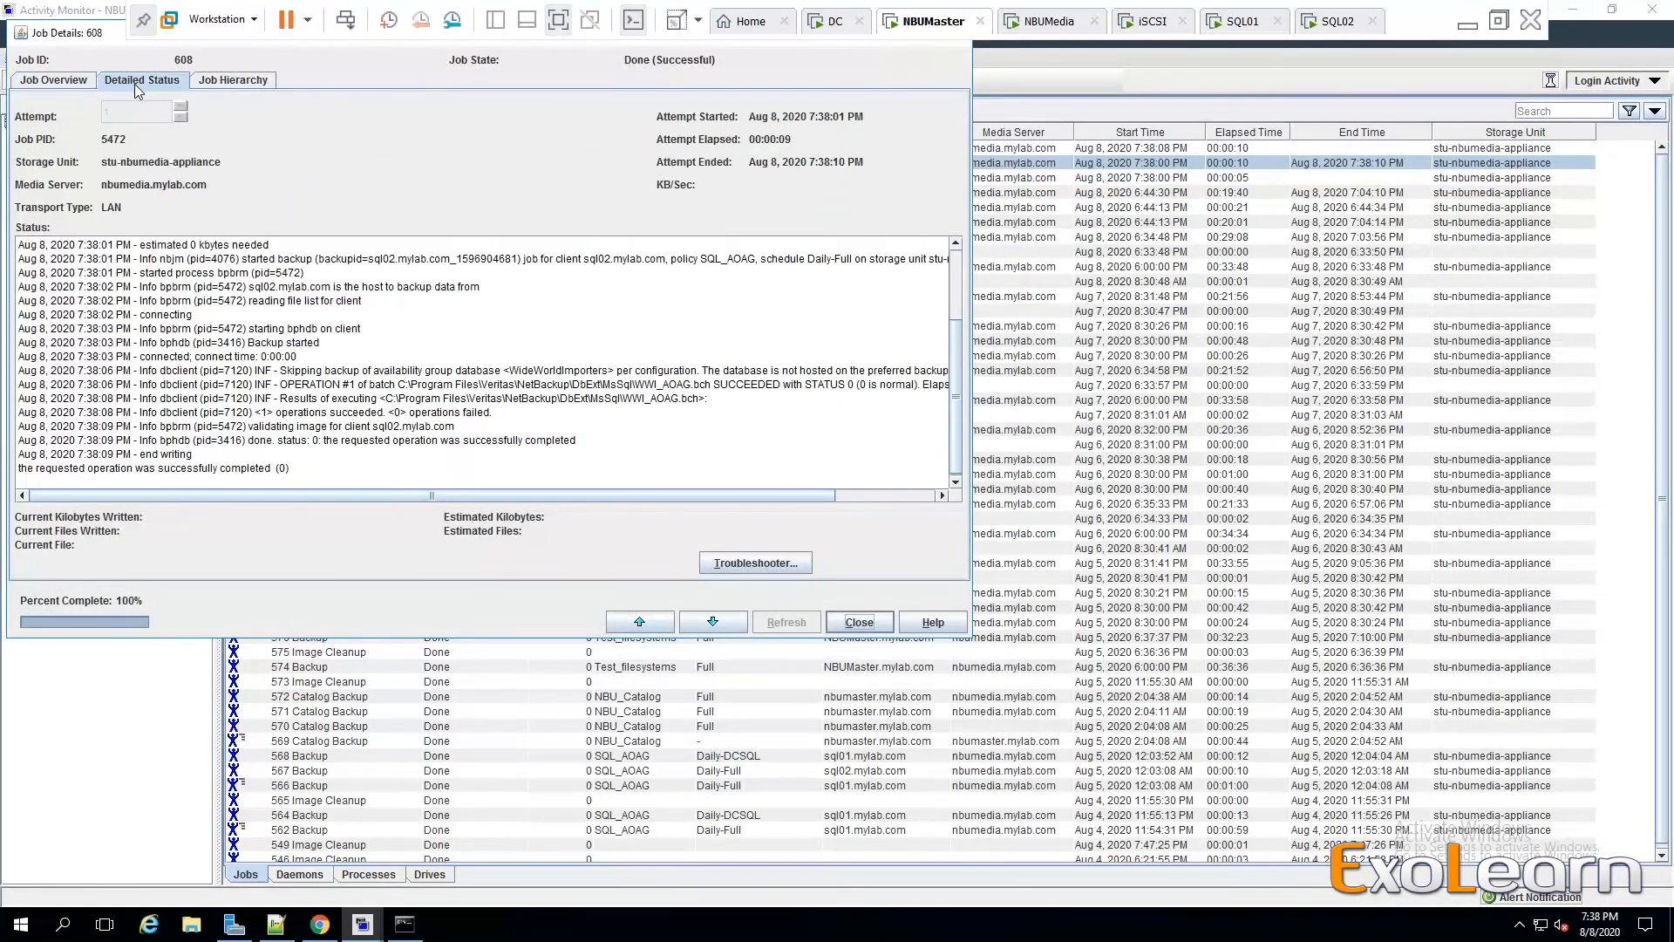
{"action": "left_click", "coordinate": [859, 622]}
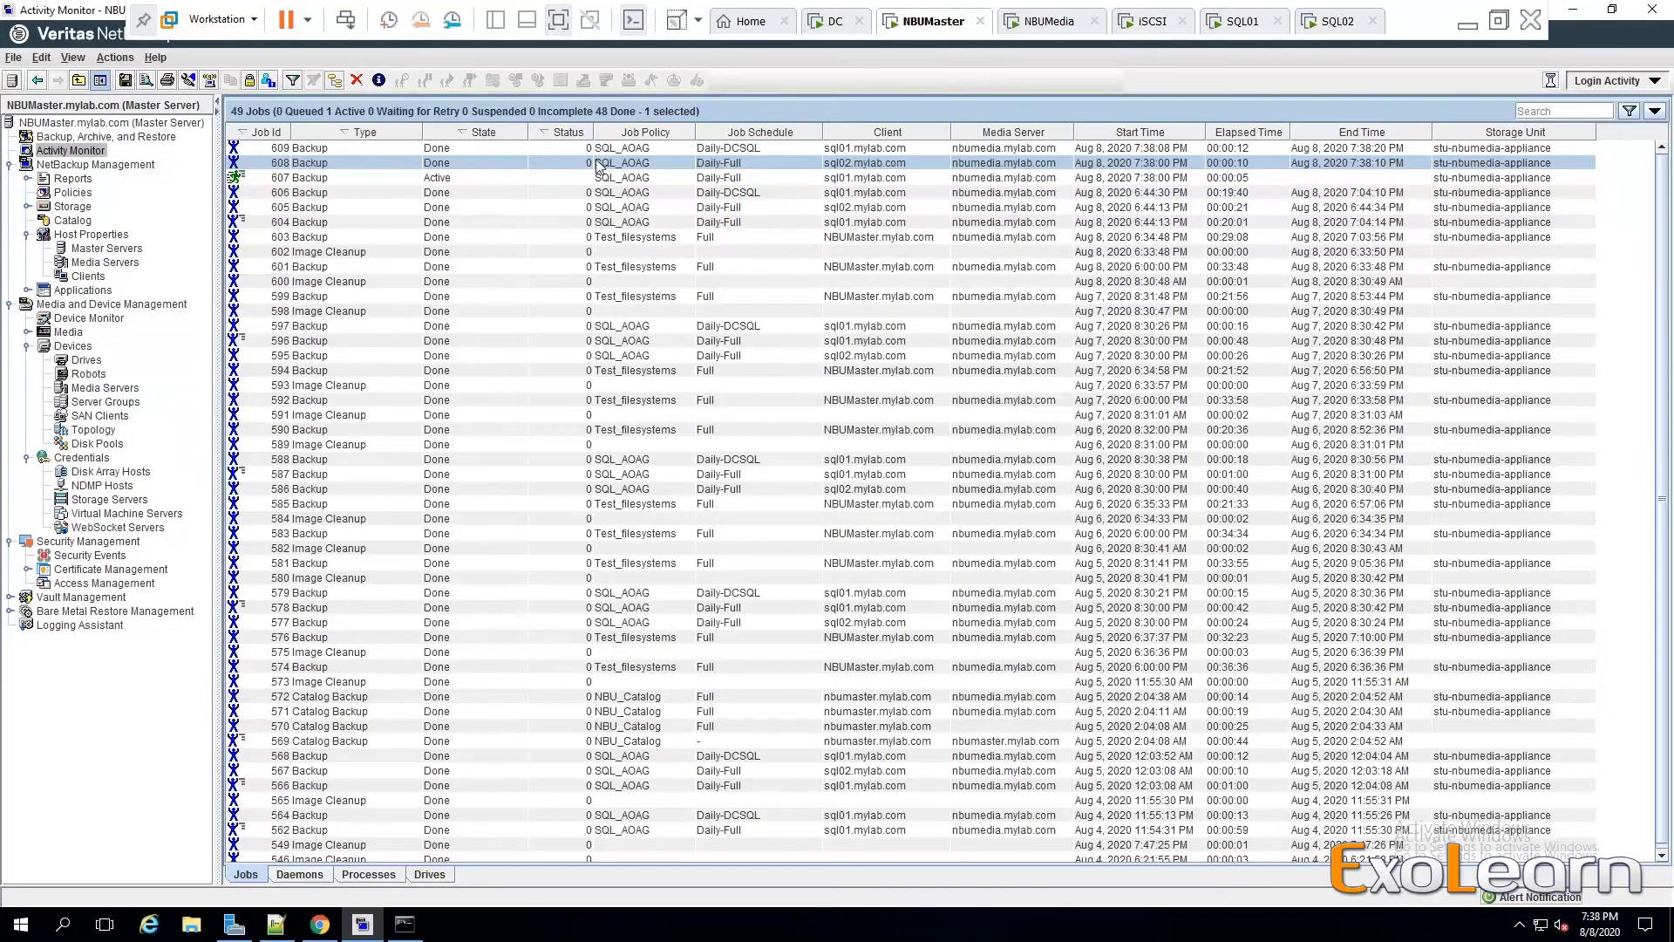
Examine the file list and detailed status of the new Daily-DCSQL backup job for sql01.mylab.com.
{"action": "double_click", "coordinate": [599, 167]}
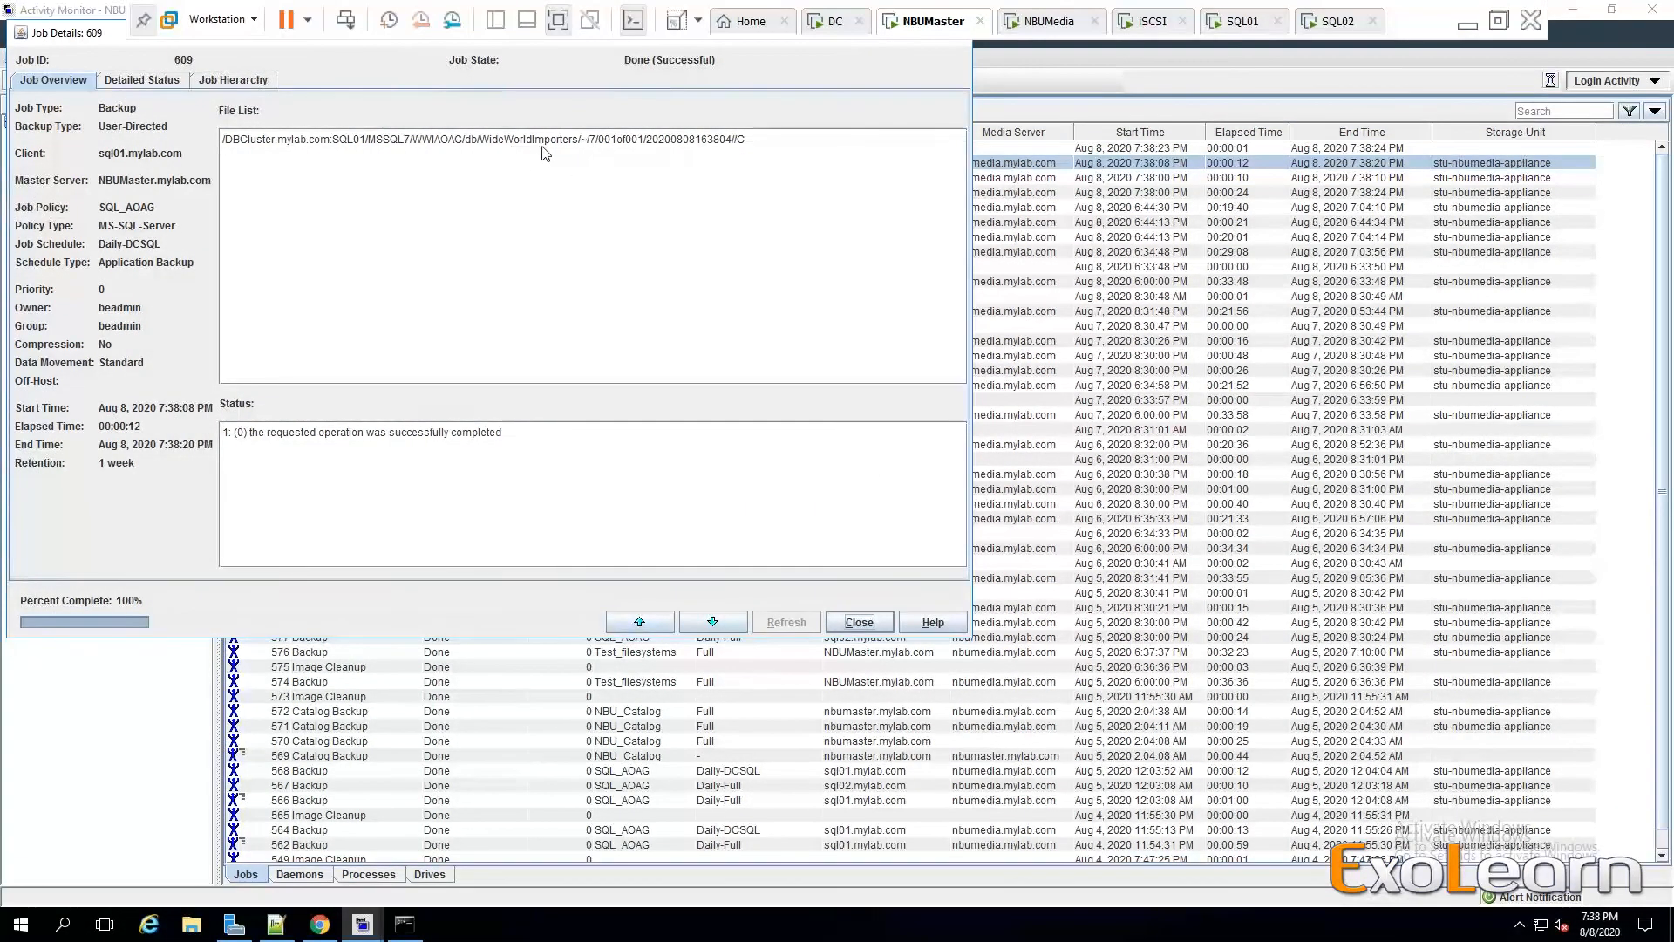
{"action": "left_click", "coordinate": [146, 82]}
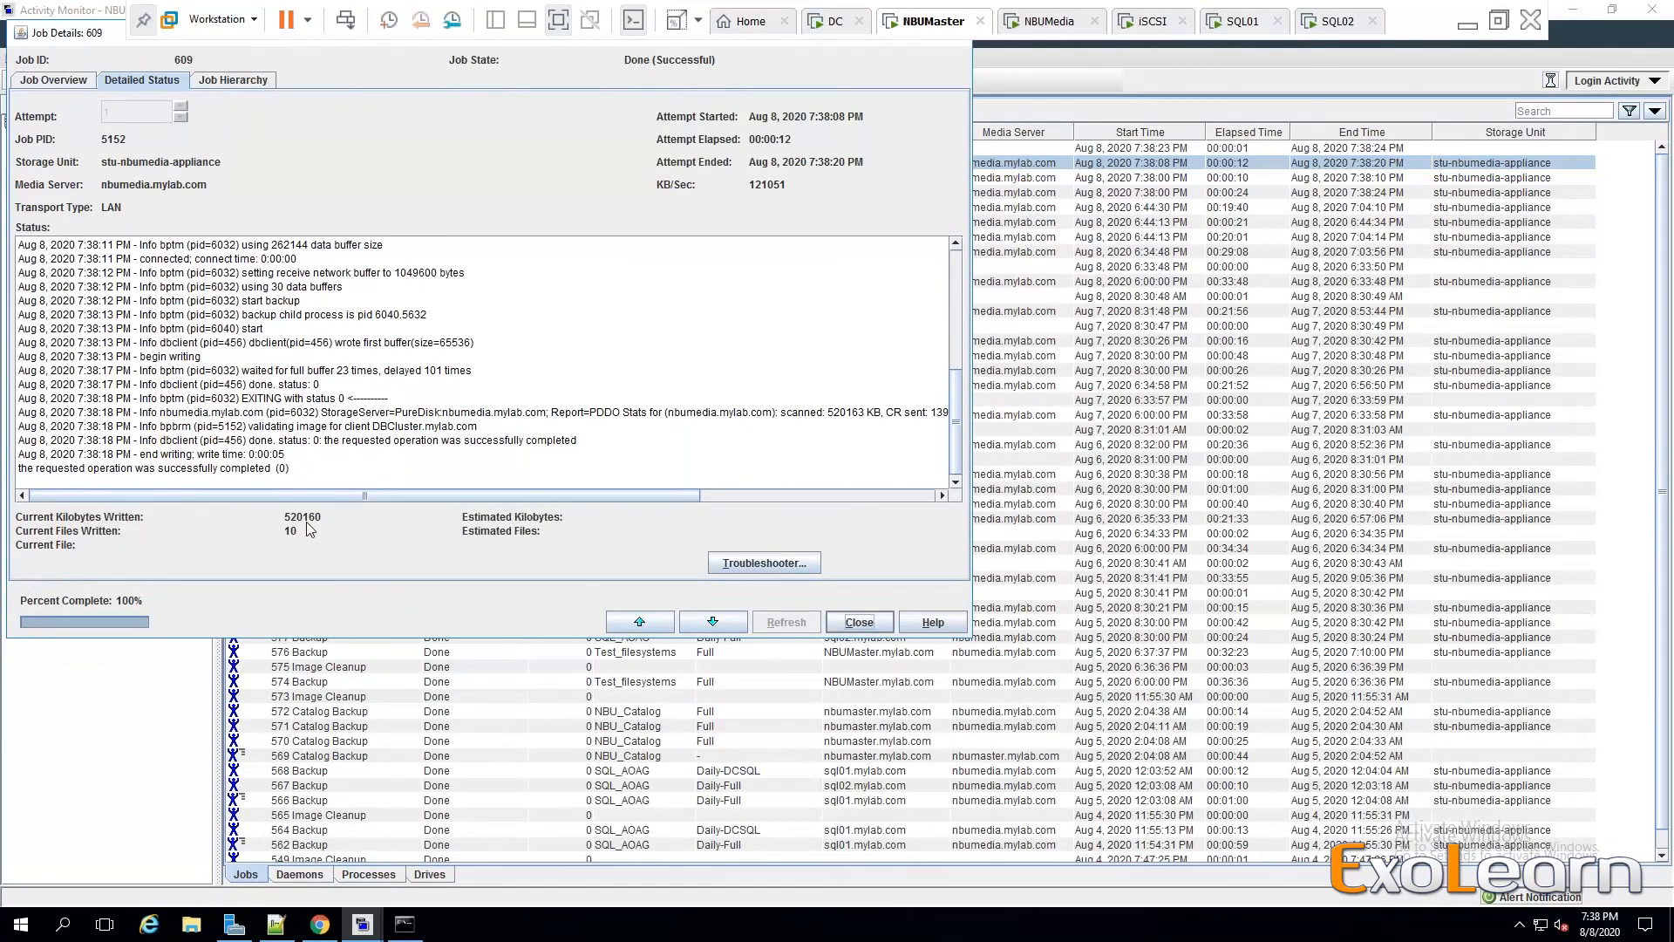
{"action": "left_click", "coordinate": [860, 622]}
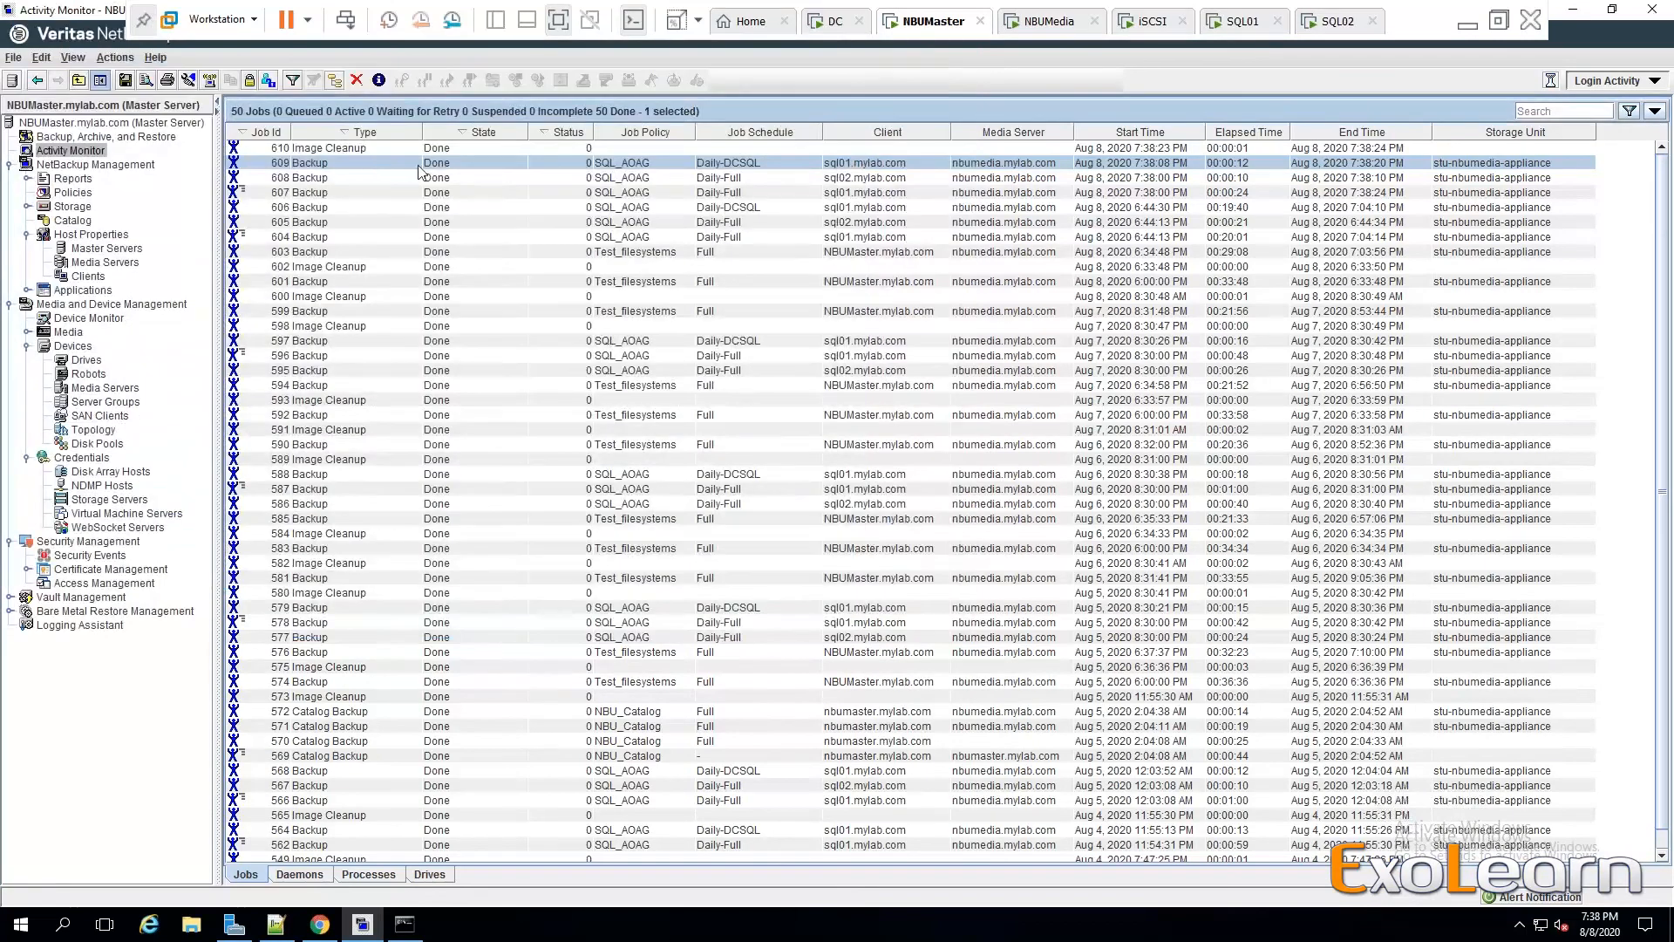
{"action": "left_click", "coordinate": [516, 181]}
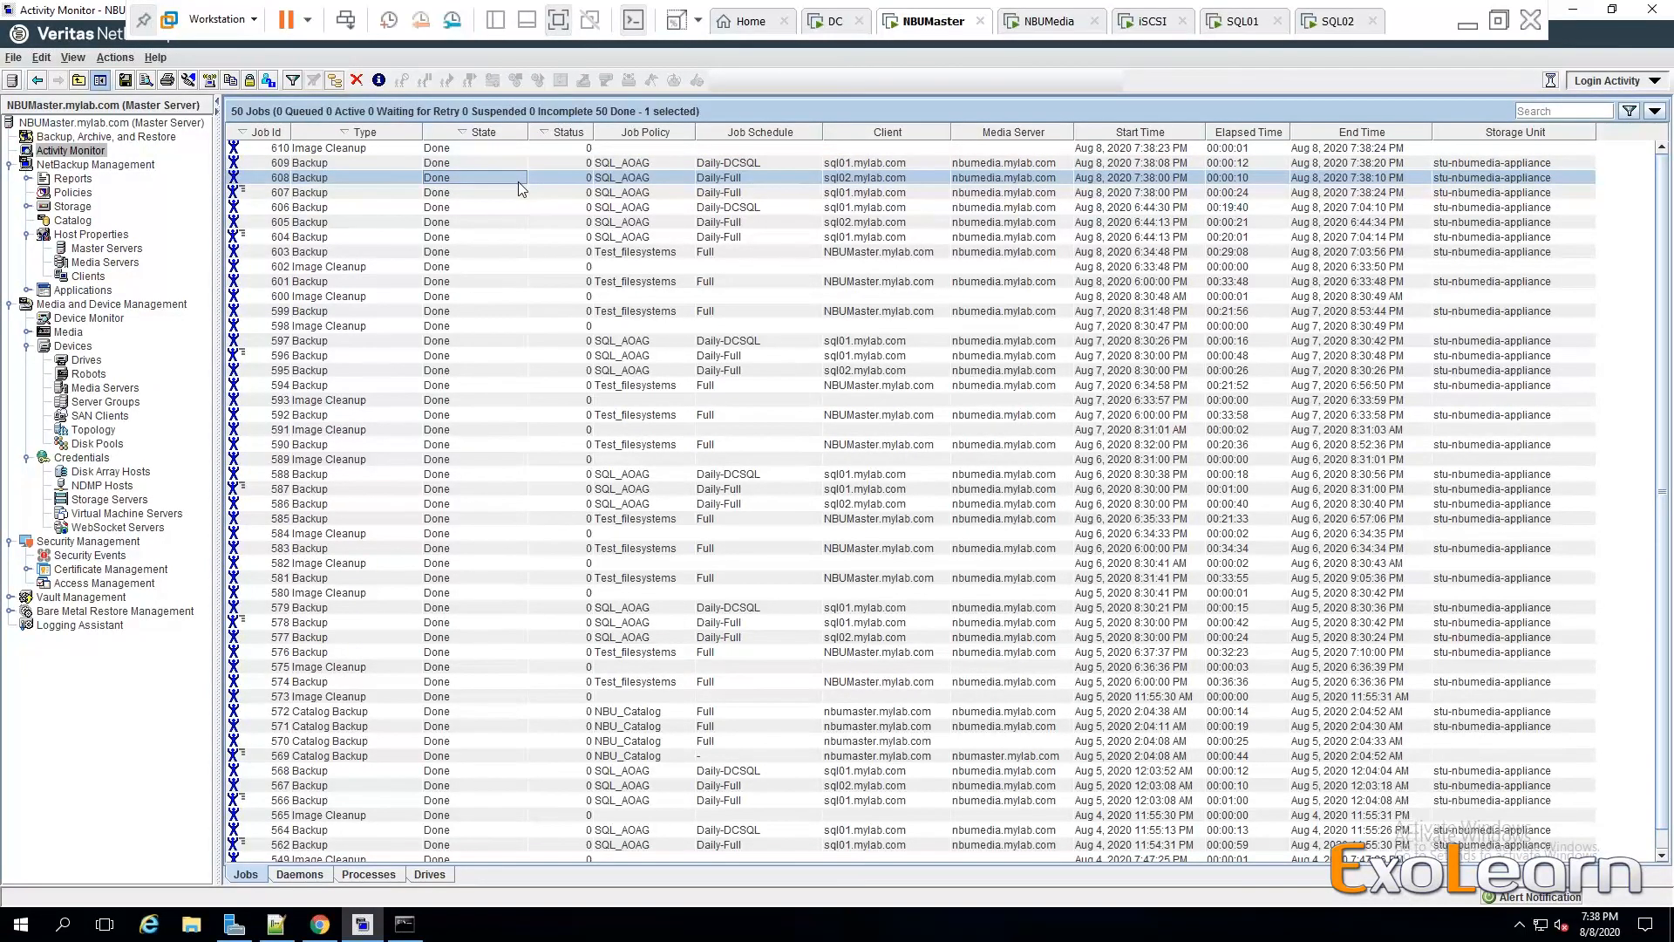